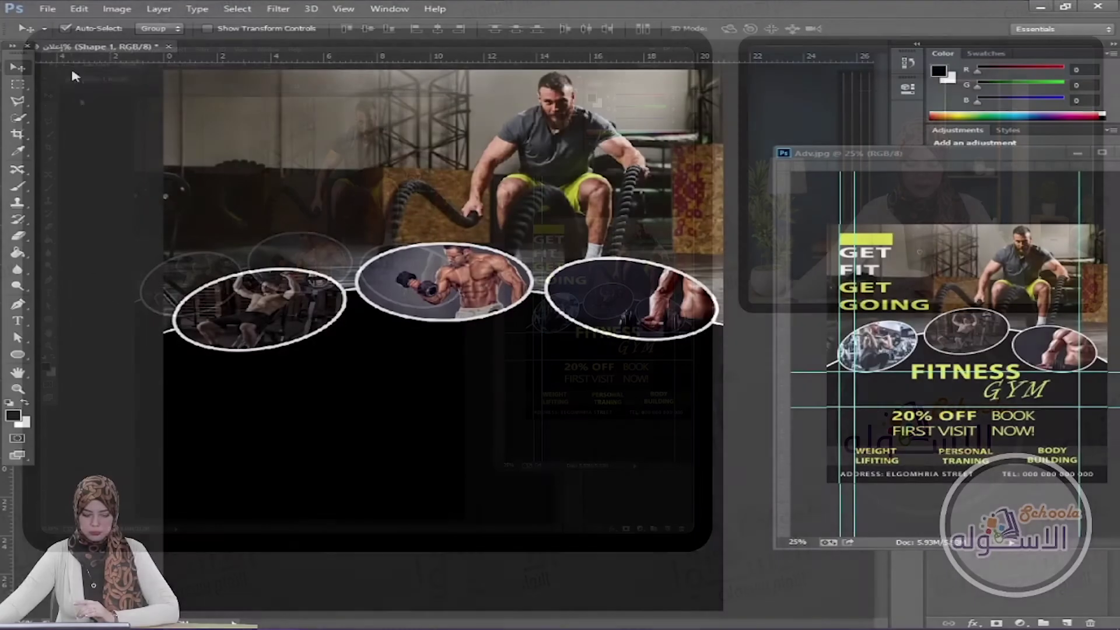
# Step: Add two horizontal guides, one across the lower part of the outer ovals and one at the left oval's lower edge
pyautogui.moveTo(79, 86); pyautogui.dragTo(103, 334)
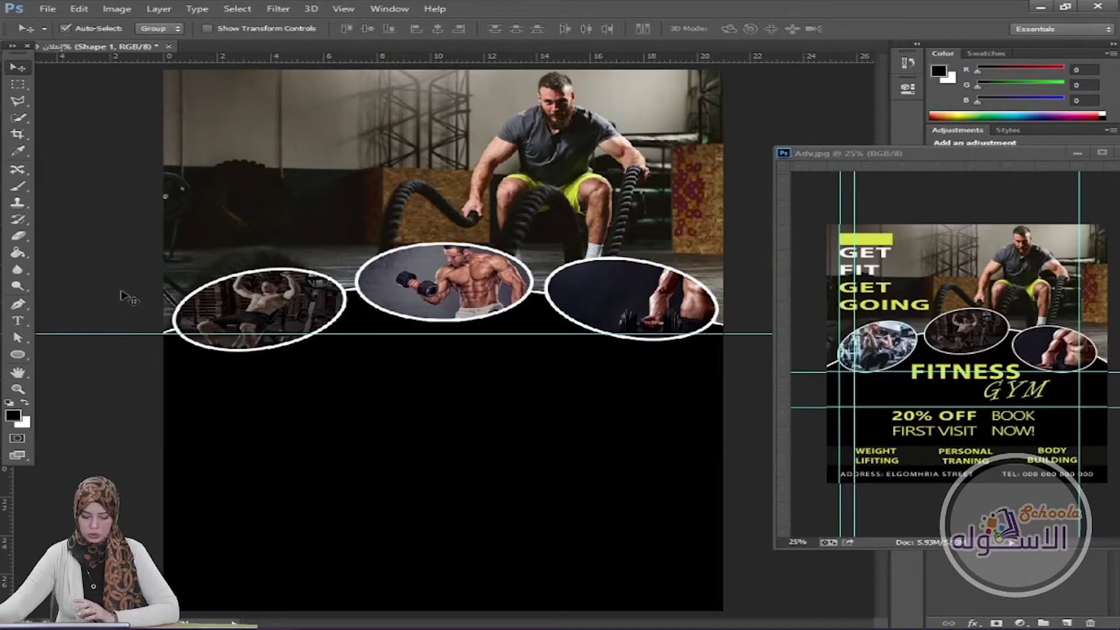
pyautogui.moveTo(155, 57); pyautogui.dragTo(161, 352)
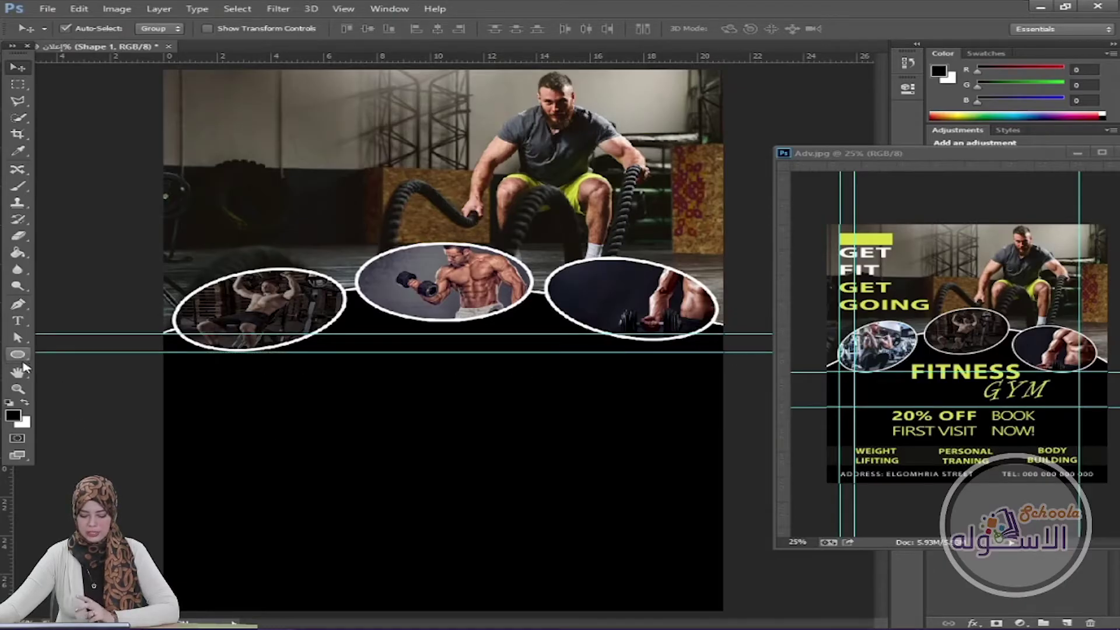
pyautogui.click(17, 337)
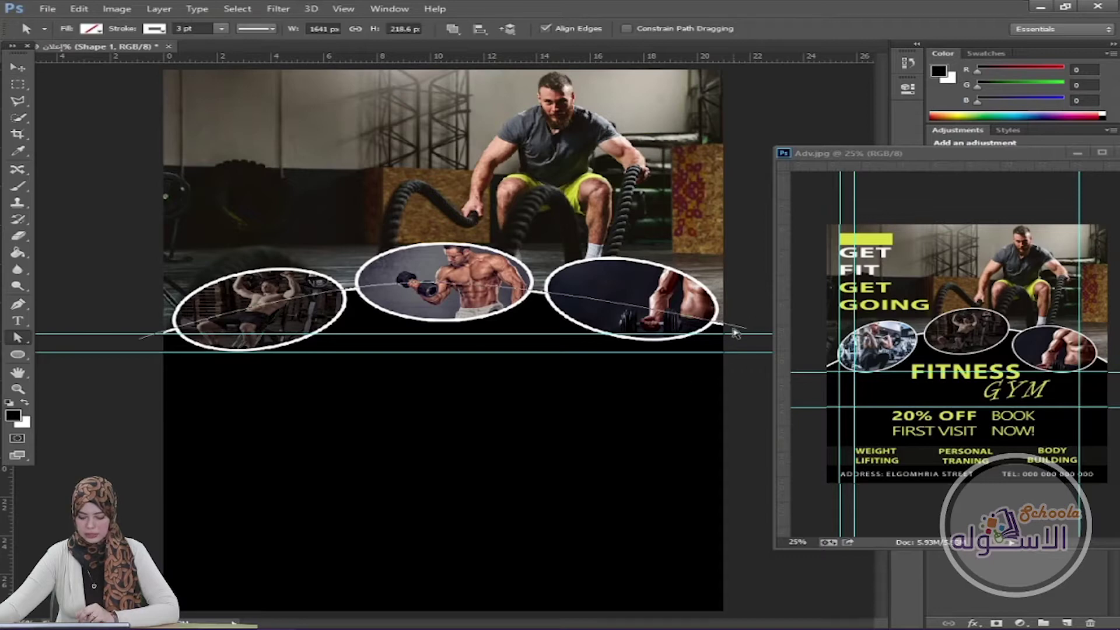
pyautogui.click(749, 333)
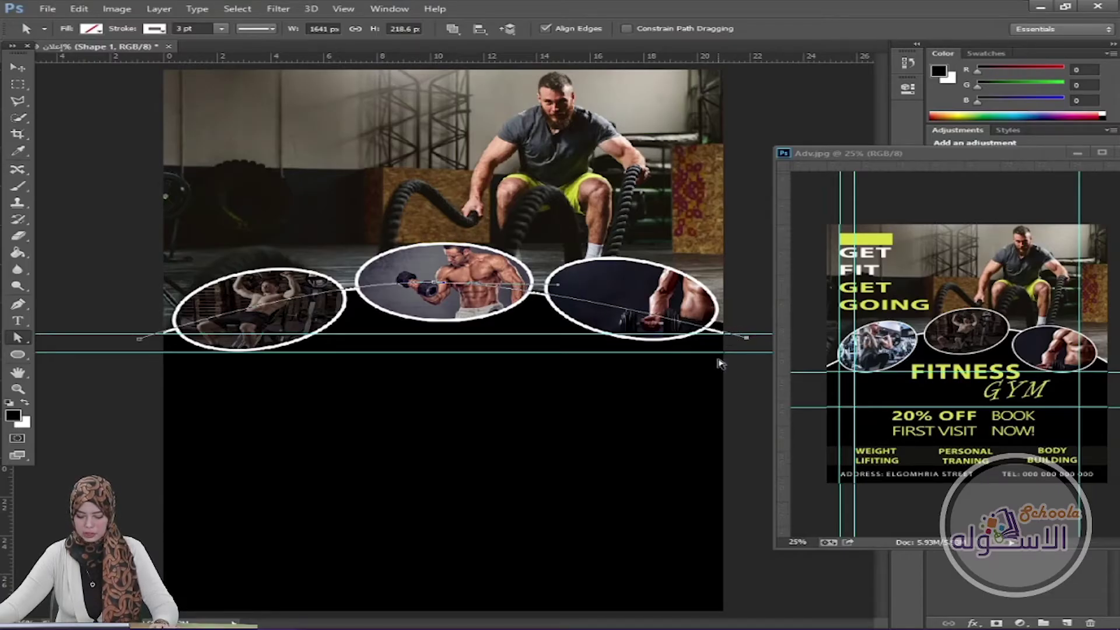
pyautogui.click(656, 298)
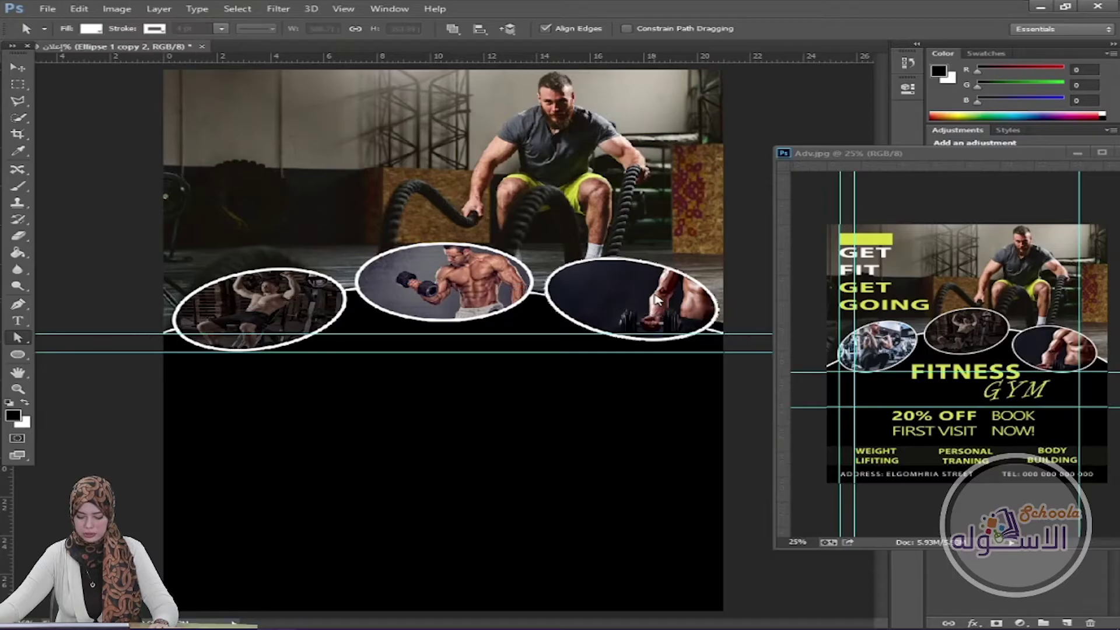
# Step: Move the right oval photo down until its lower edge meets the lower guide, level with the left oval
pyautogui.click(18, 67)
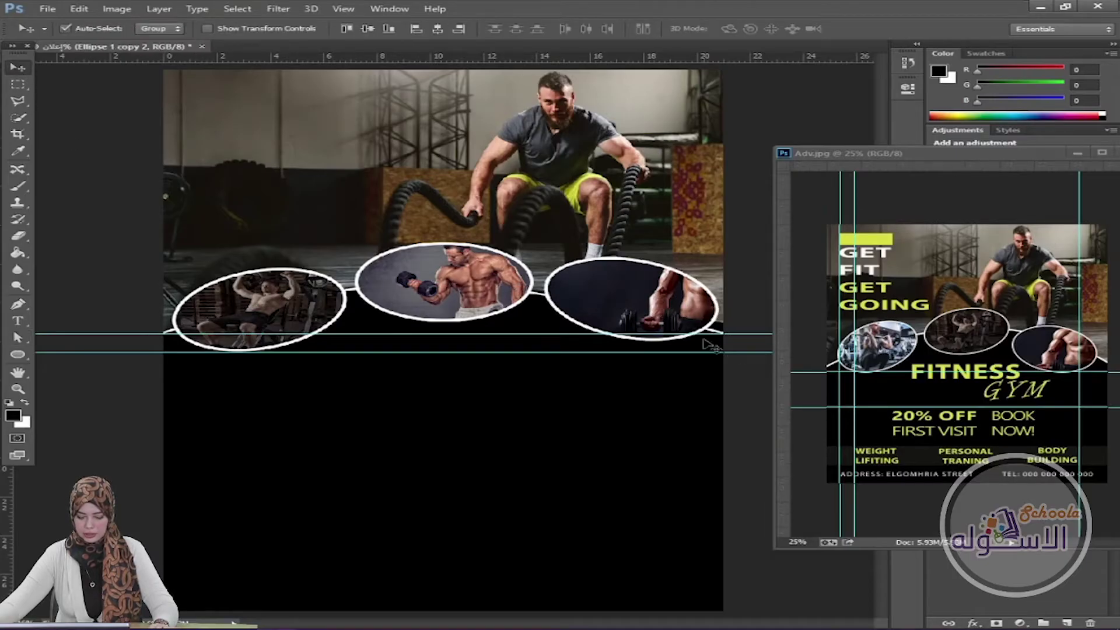
pyautogui.click(662, 322)
pyautogui.moveTo(658, 319); pyautogui.dragTo(659, 322)
pyautogui.press('Down')
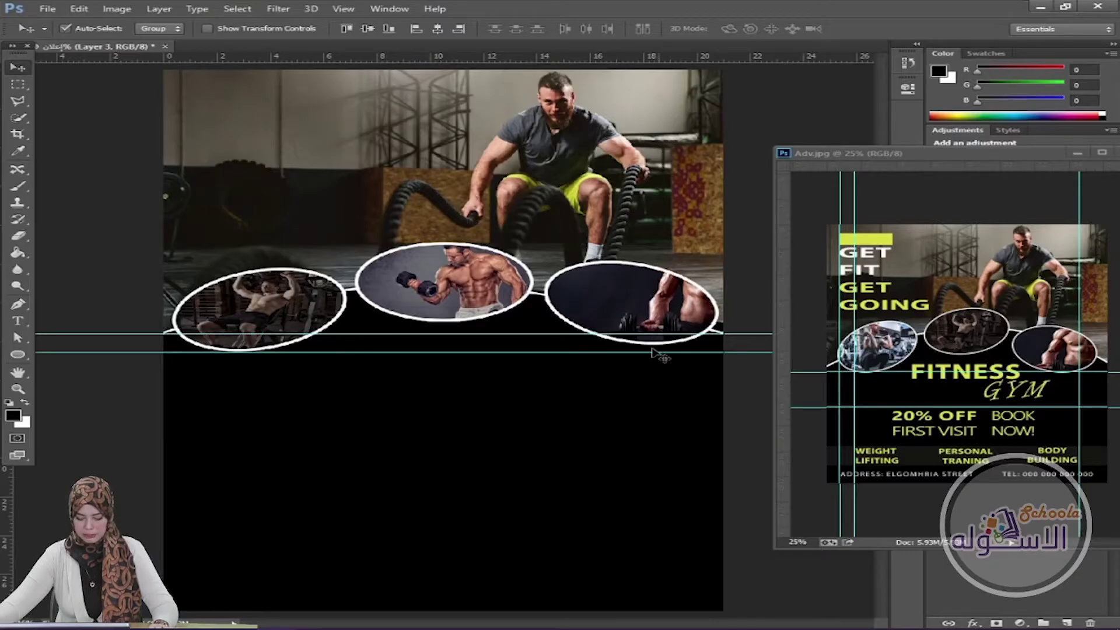
pyautogui.press('Down')
pyautogui.press('Down')
pyautogui.press('Down')
pyautogui.moveTo(652, 356); pyautogui.dragTo(654, 360)
pyautogui.press('Down')
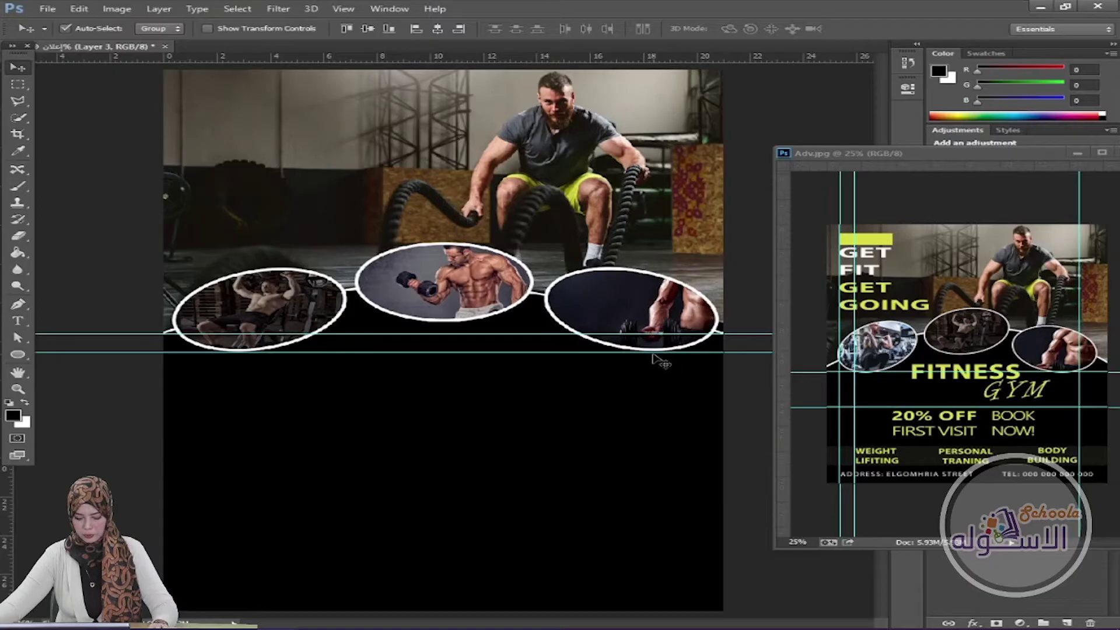
pyautogui.press('Down')
pyautogui.press('Down')
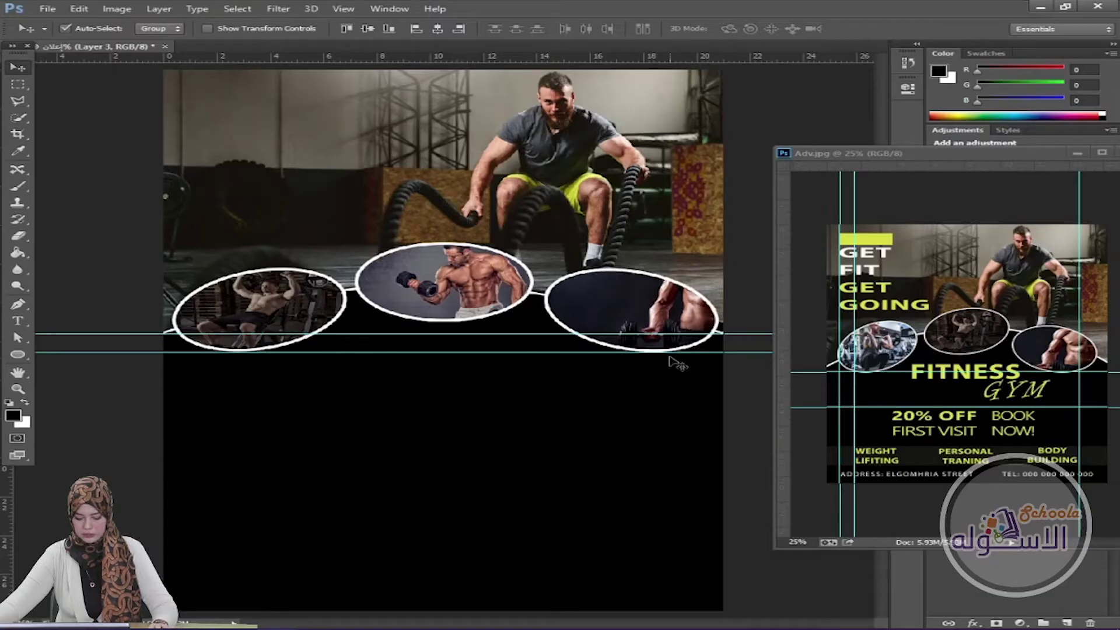
# Step: Move the Adv.jpg reference window over the poster's black lower area to uncover the layer list, and return to the poster
pyautogui.click(456, 298)
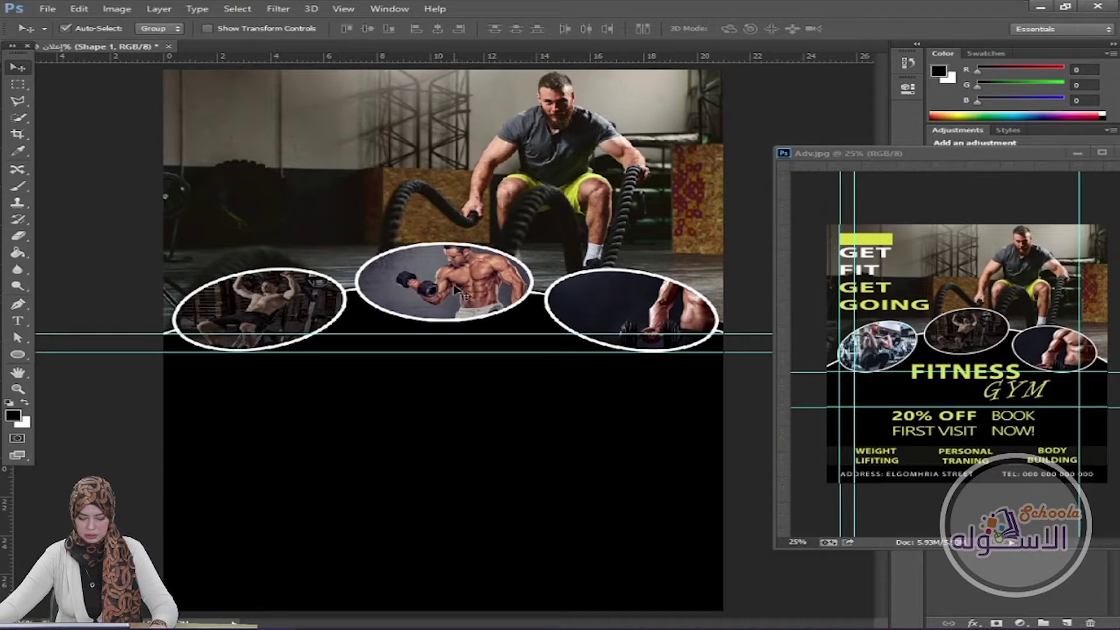
pyautogui.moveTo(914, 154); pyautogui.dragTo(392, 399)
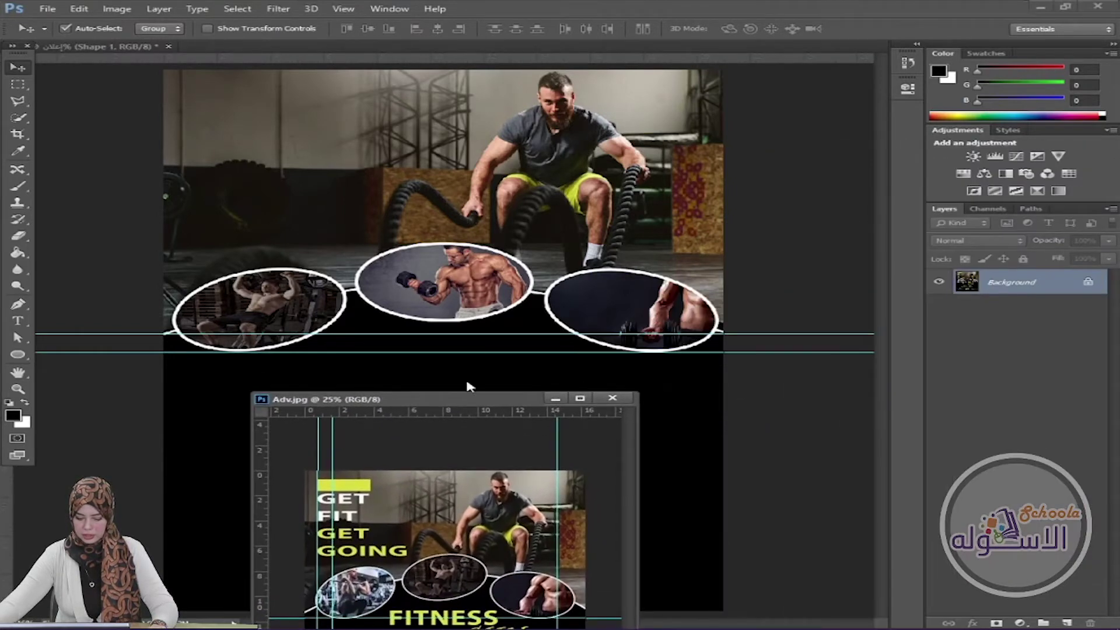
pyautogui.click(698, 354)
# Step: Nudge the right oval photo slightly to the right and back again
pyautogui.click(1049, 313)
pyautogui.press('Right')
pyautogui.press('Right')
pyautogui.press('Right')
pyautogui.click(1041, 291)
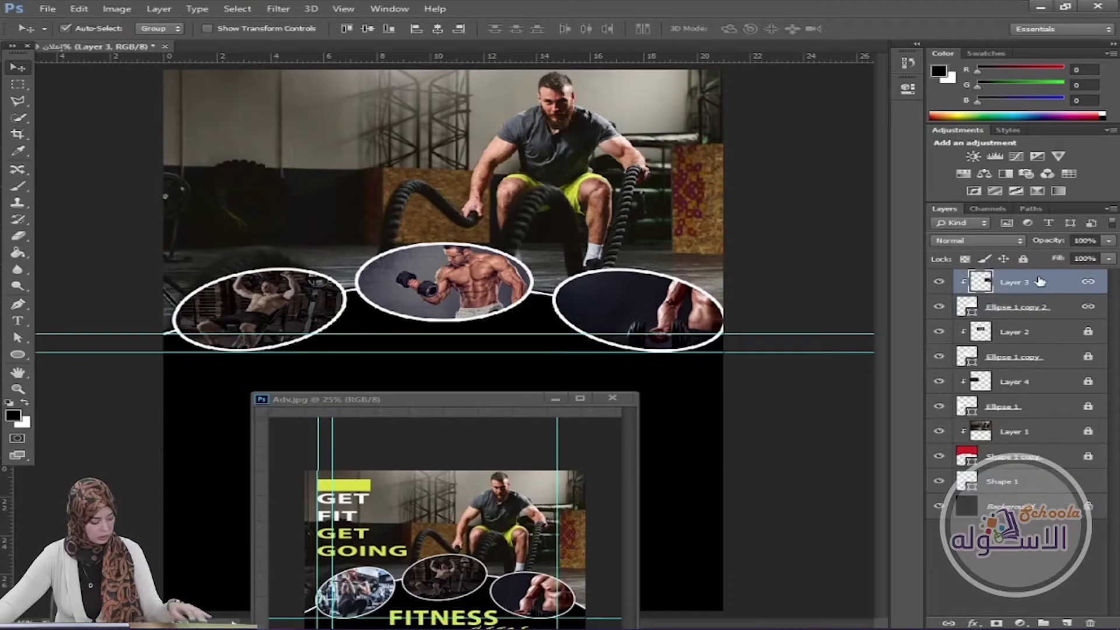
pyautogui.press('Left')
pyautogui.press('Left')
pyautogui.press('Left')
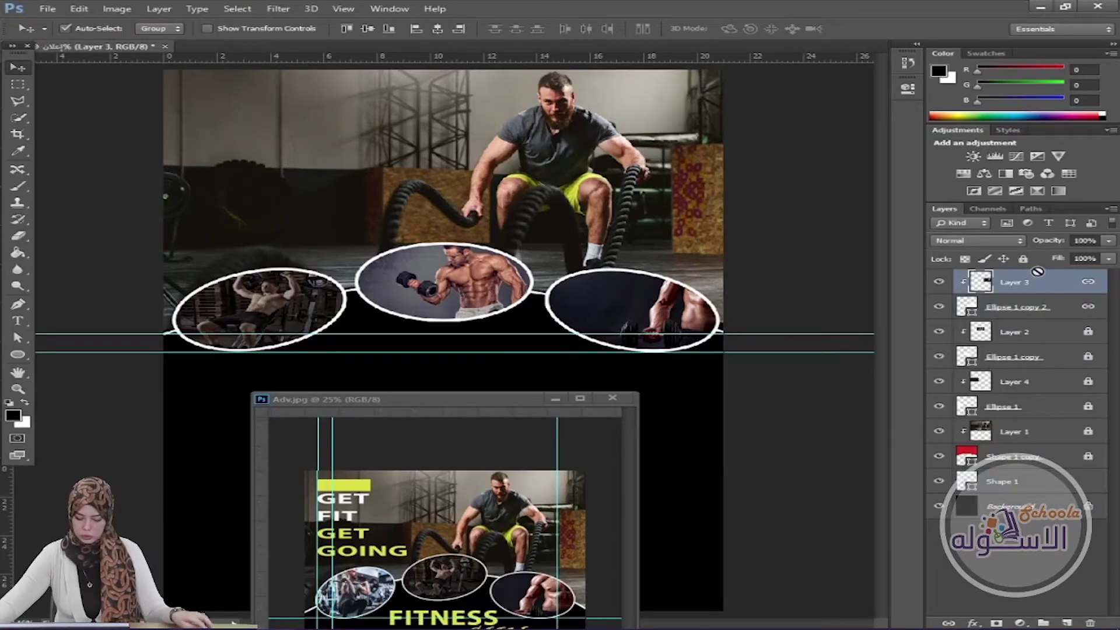
# Step: Lock Layer 3 and Ellipse 1 copy 2 completely, and move the Adv.jpg reference window back beside the oval photos
pyautogui.keyDown('ctrl'); pyautogui.click(1028, 309); pyautogui.keyUp('ctrl')
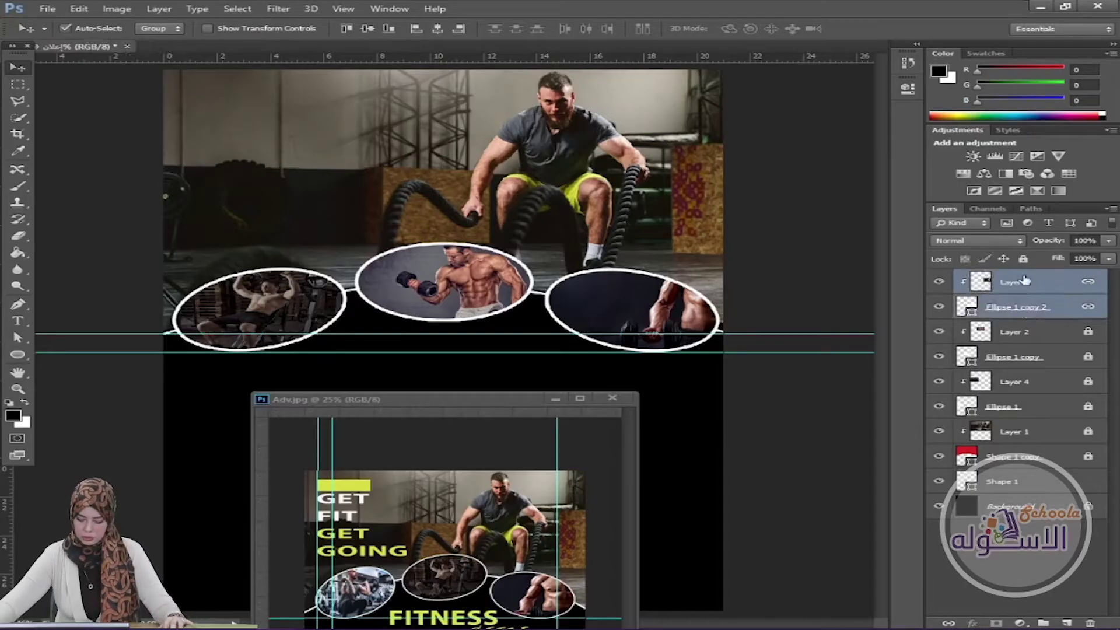
pyautogui.click(1022, 258)
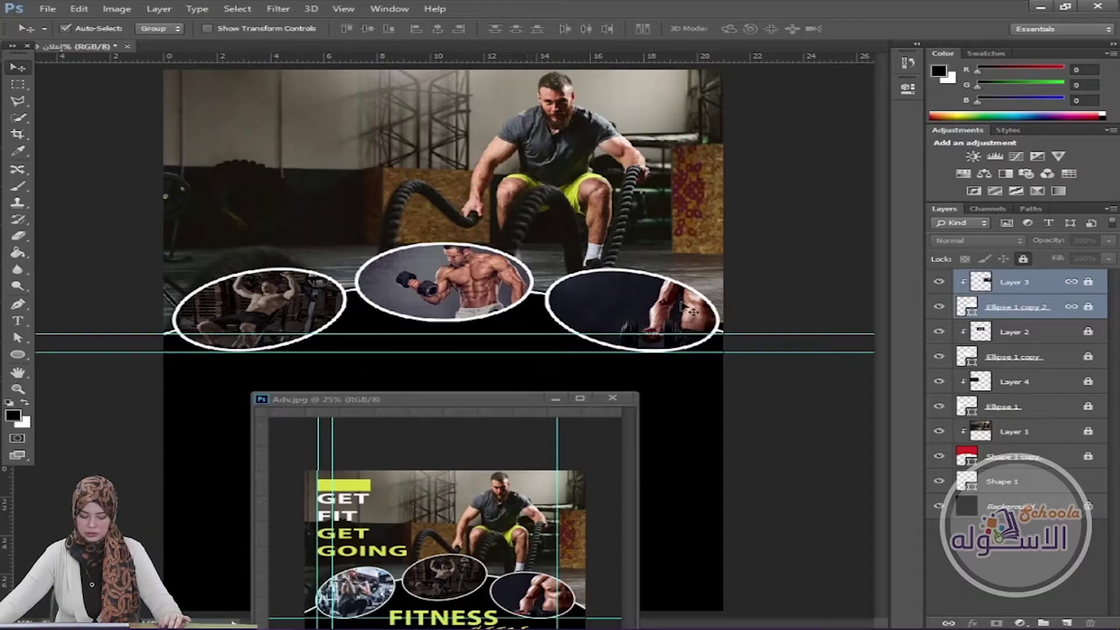
pyautogui.moveTo(479, 400); pyautogui.dragTo(895, 101)
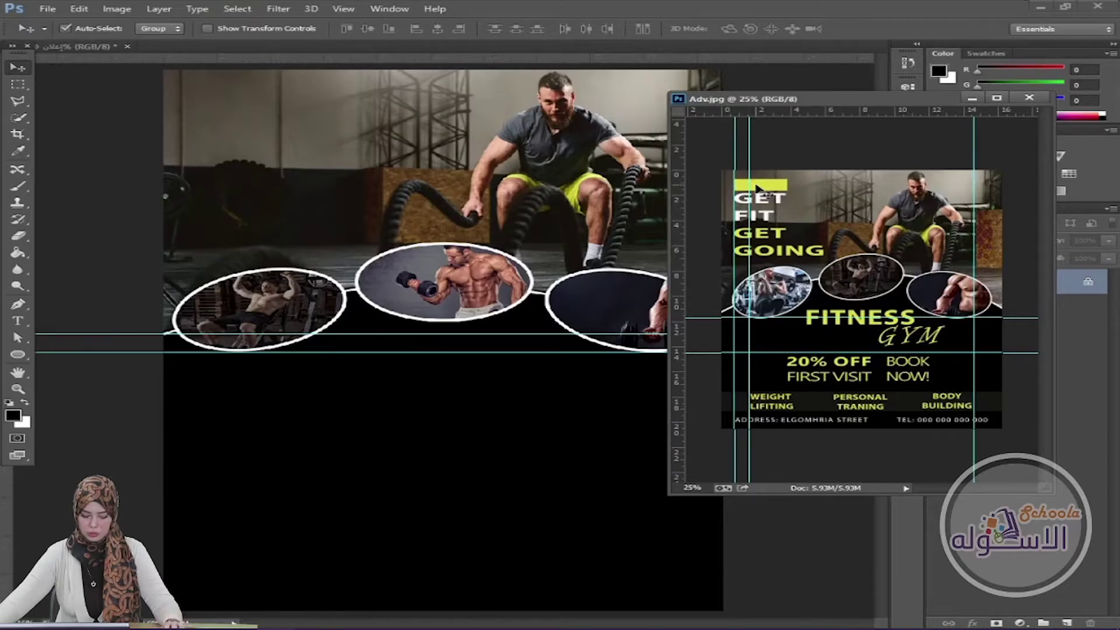
# Step: Draw a rectangle of about 493 × 106 px at the poster's upper left corner, slightly overlapping the left edge
pyautogui.click(18, 354)
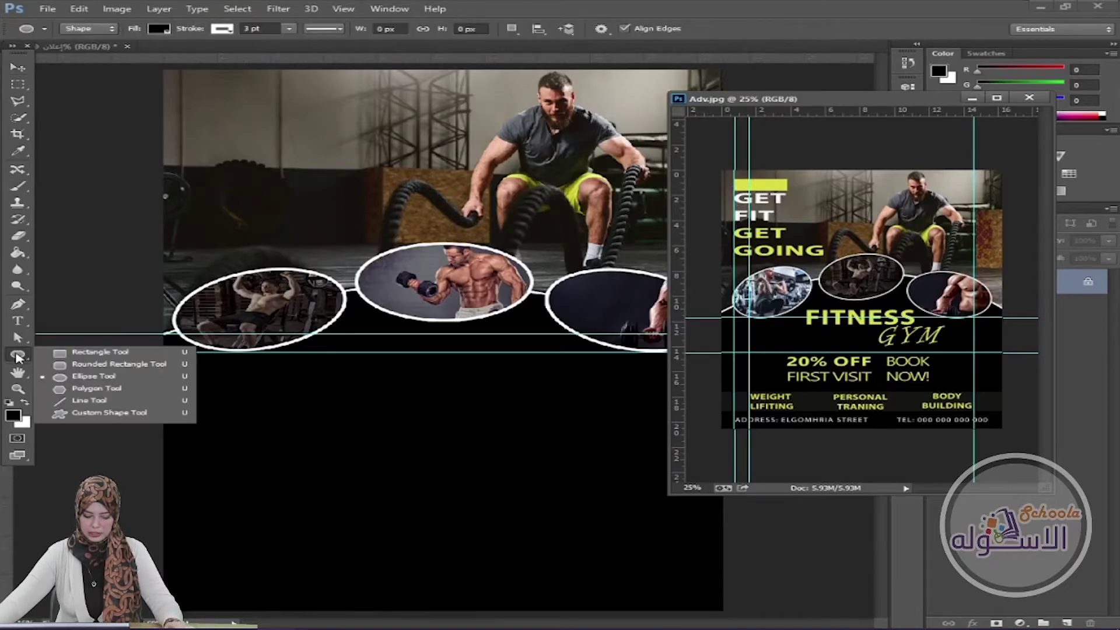
pyautogui.click(97, 352)
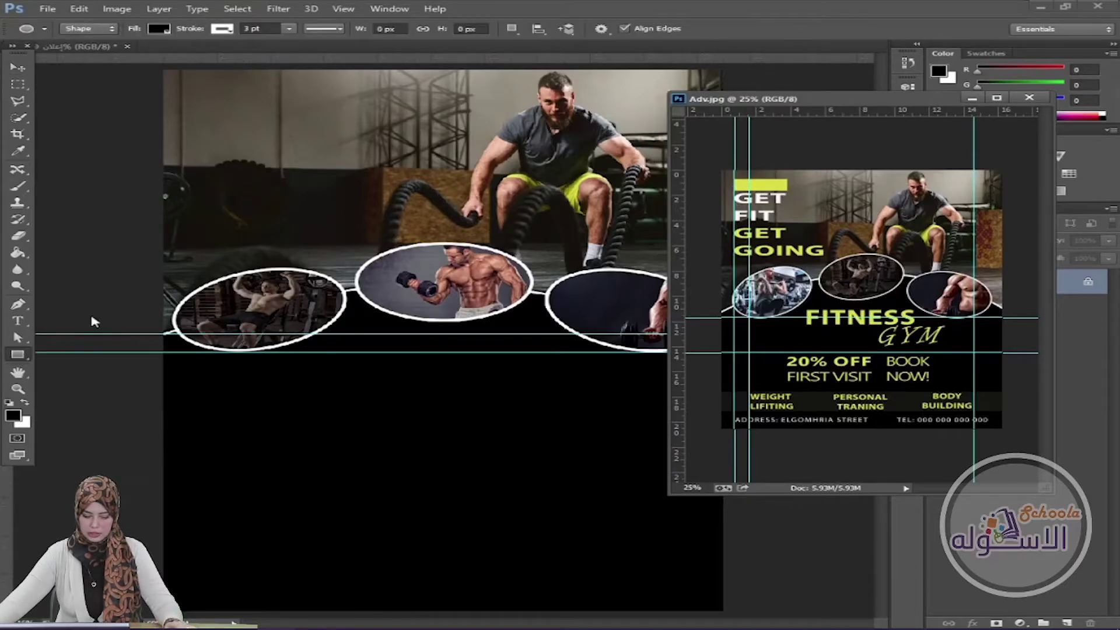
pyautogui.click(162, 91)
pyautogui.moveTo(155, 80); pyautogui.dragTo(339, 108)
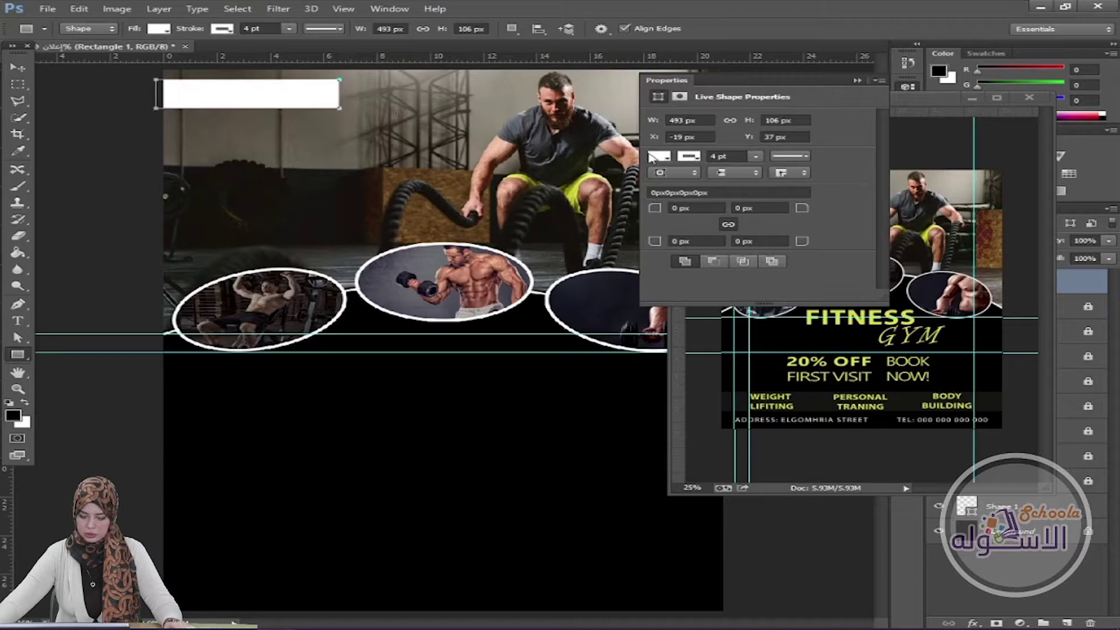
# Step: Fill the rectangle with the yellow-green sampled from the athlete's shorts, moving the Adv.jpg window away from the layer list
pyautogui.click(660, 156)
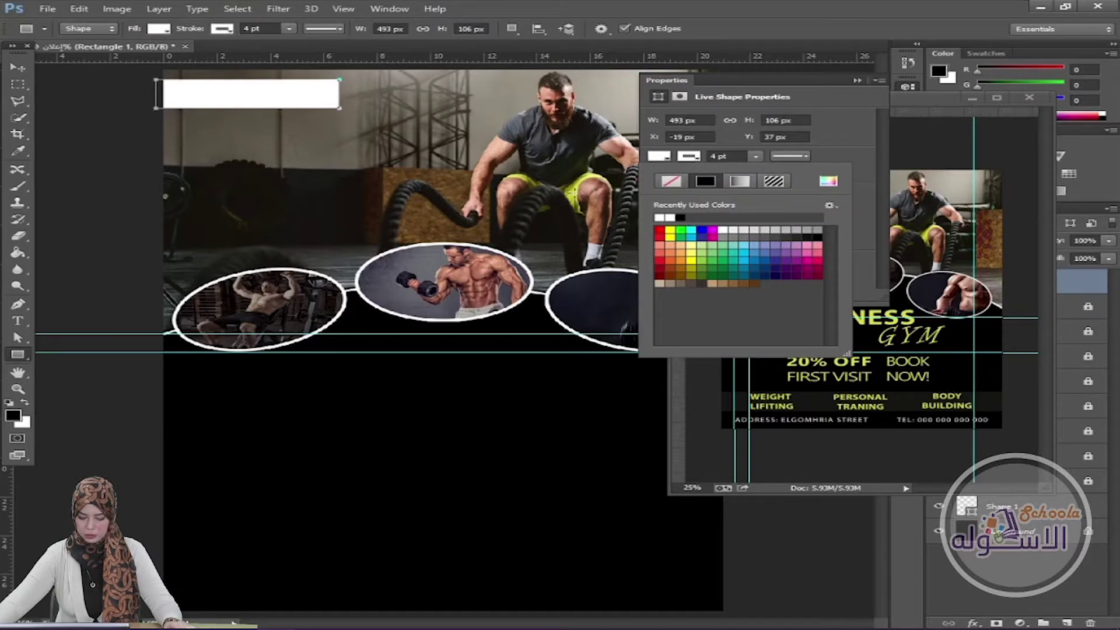
pyautogui.click(856, 80)
pyautogui.moveTo(869, 104); pyautogui.dragTo(562, 449)
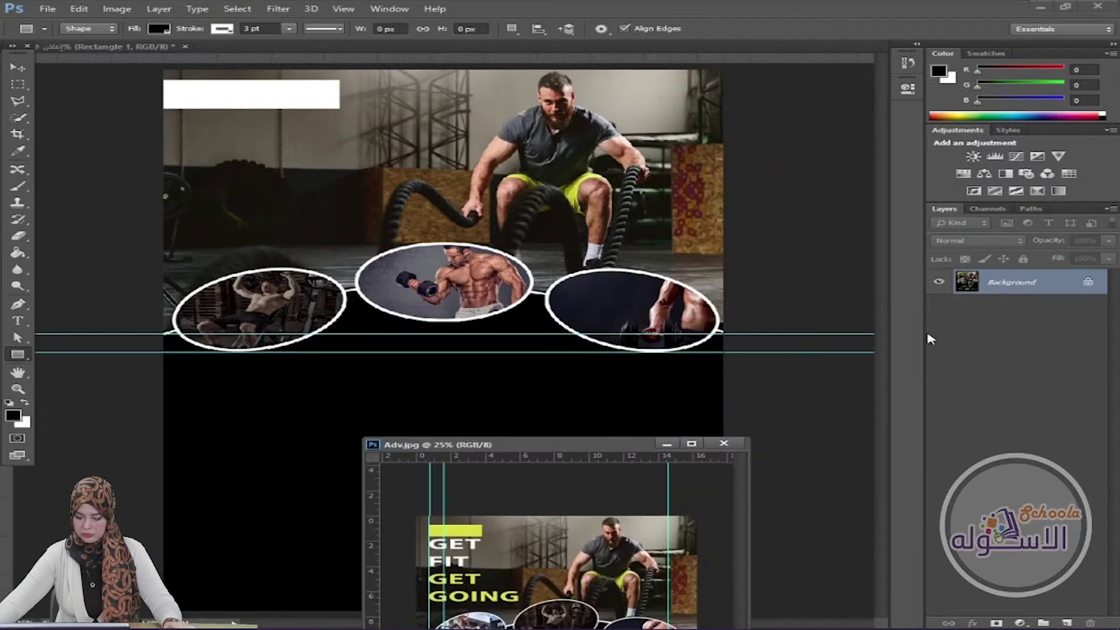
pyautogui.click(719, 369)
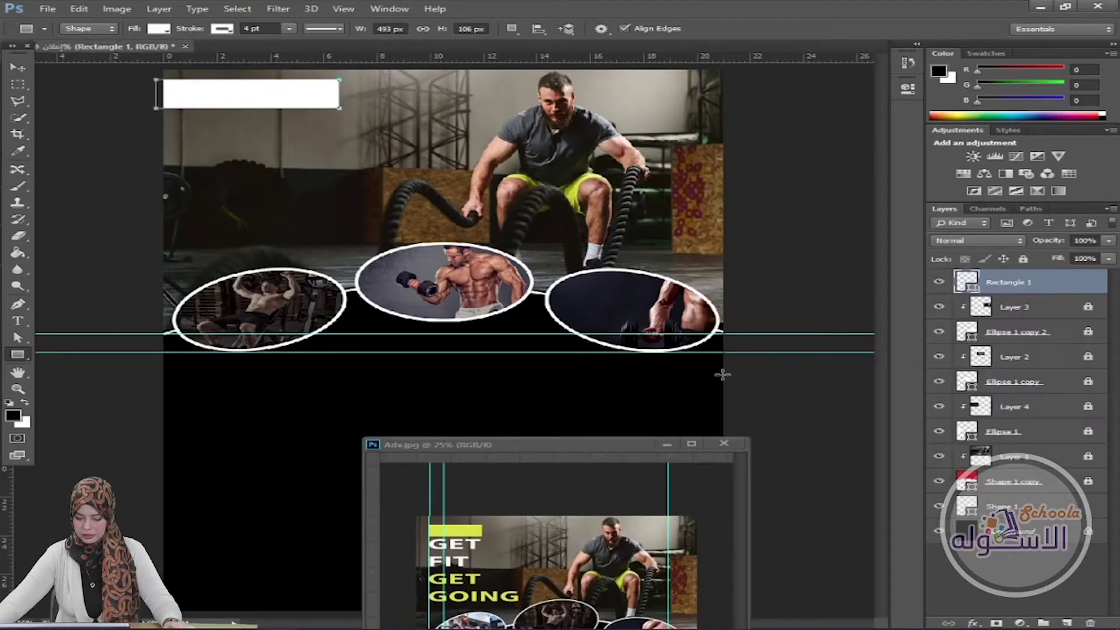
pyautogui.doubleClick(975, 284)
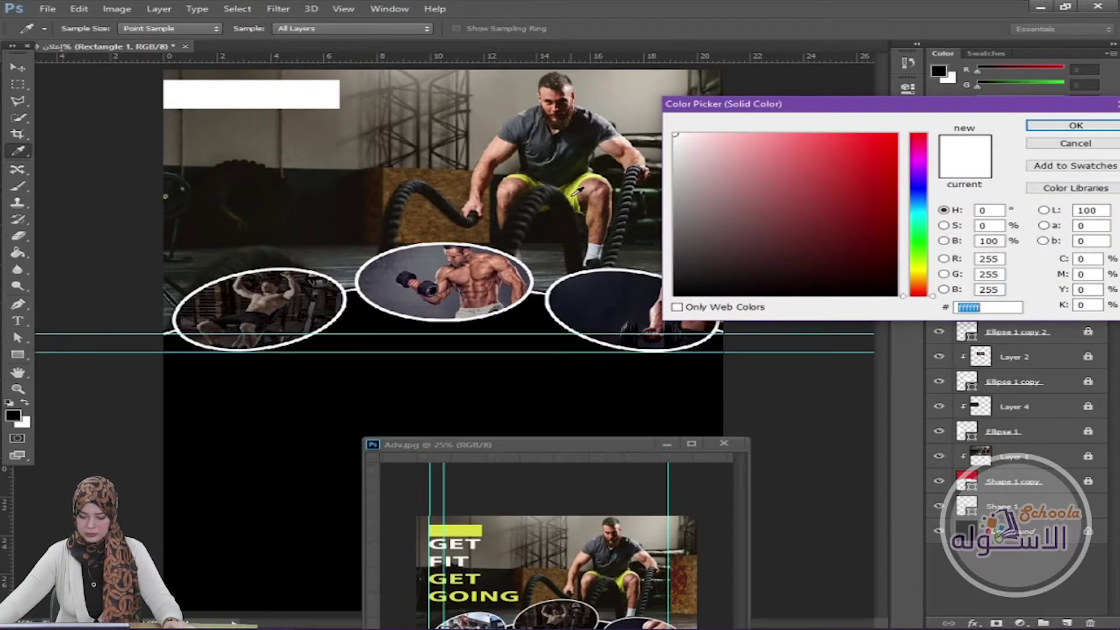
pyautogui.click(576, 194)
pyautogui.click(1075, 125)
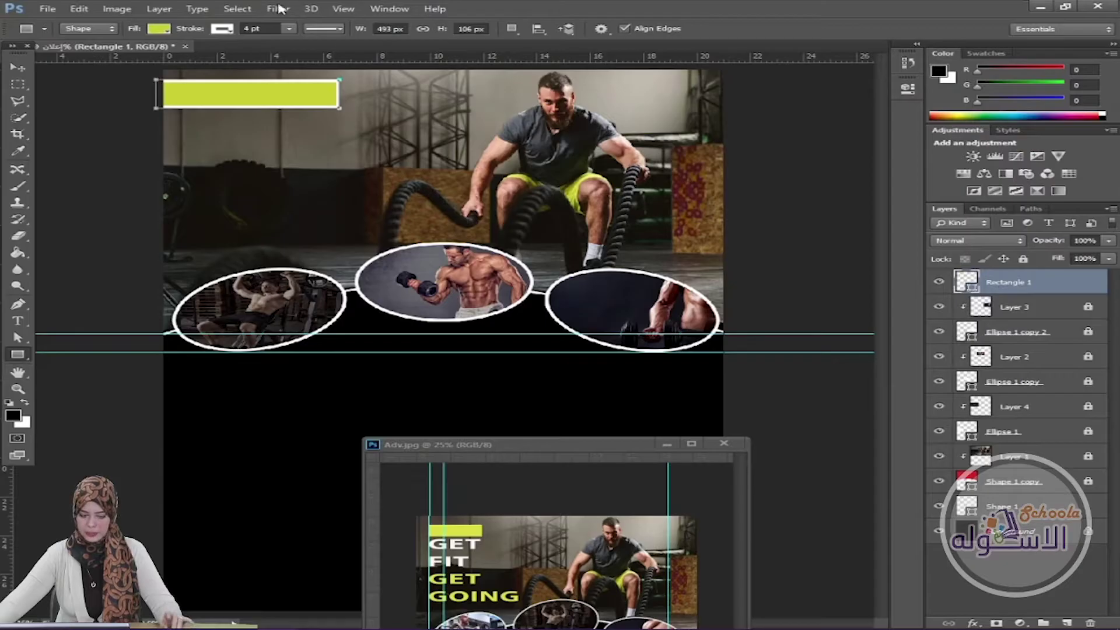
# Step: Remove the rectangle's stroke and move the Adv.jpg reference window back beside the poster
pyautogui.click(222, 28)
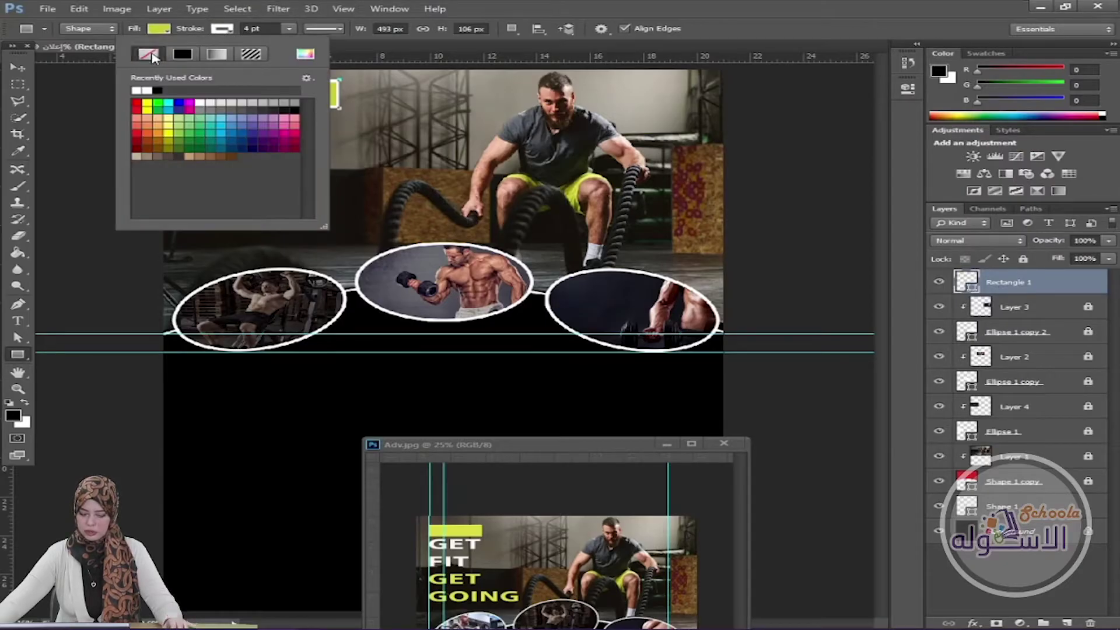
pyautogui.click(752, 31)
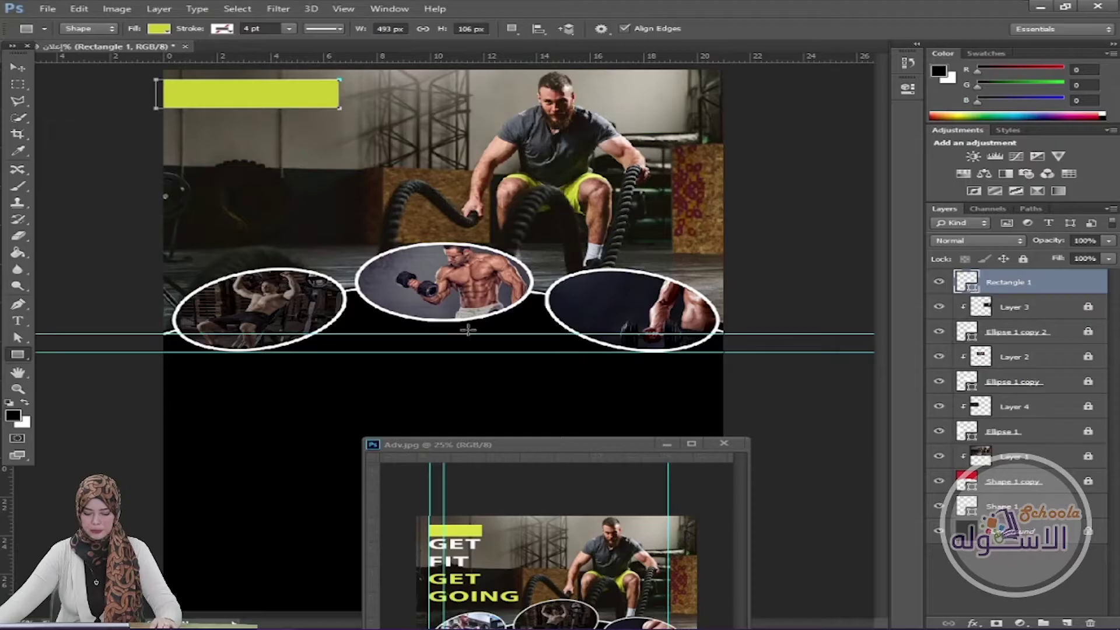
pyautogui.moveTo(499, 451); pyautogui.dragTo(863, 157)
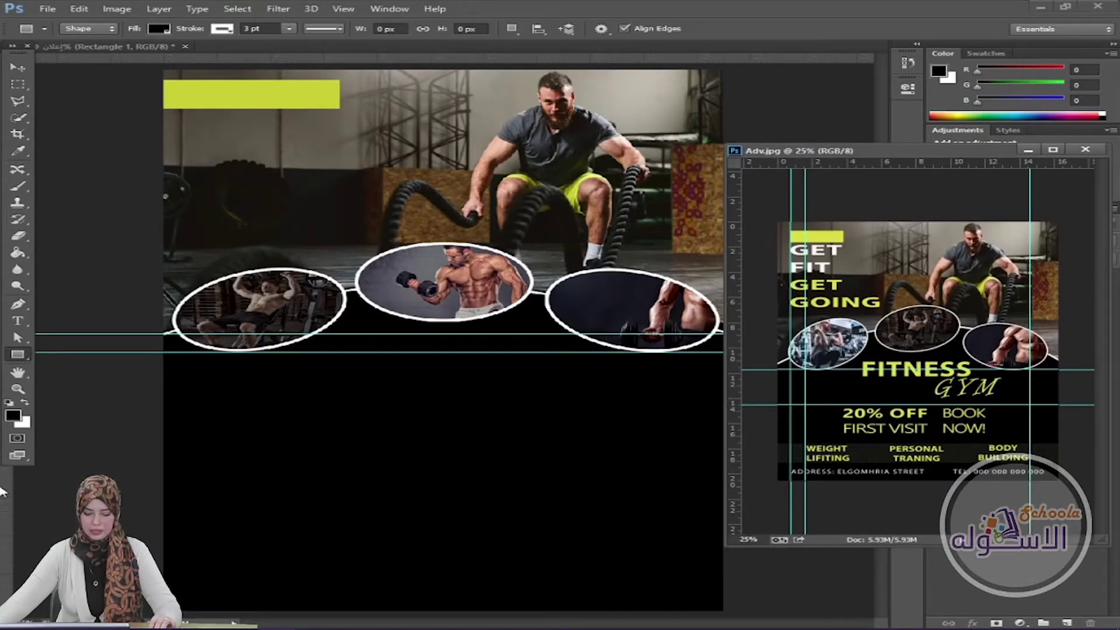
# Step: Add margin guides inside all four poster edges: two vertical near the sides, one horizontal near the bottom and one through the yellow-green bar
pyautogui.click(14, 66)
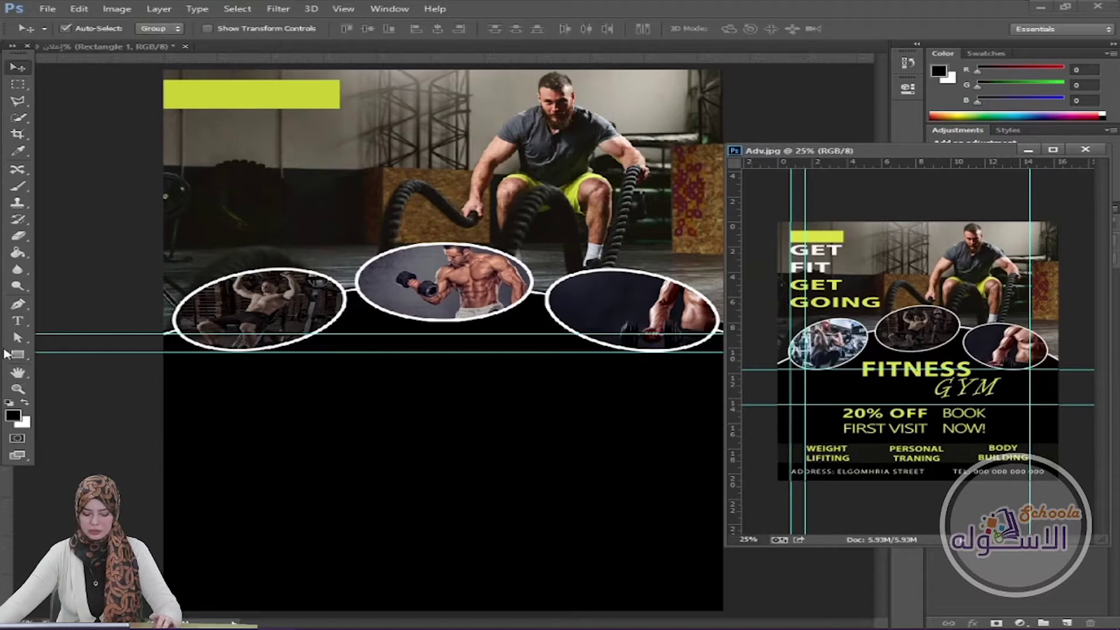
pyautogui.click(14, 490)
pyautogui.moveTo(12, 490); pyautogui.dragTo(188, 489)
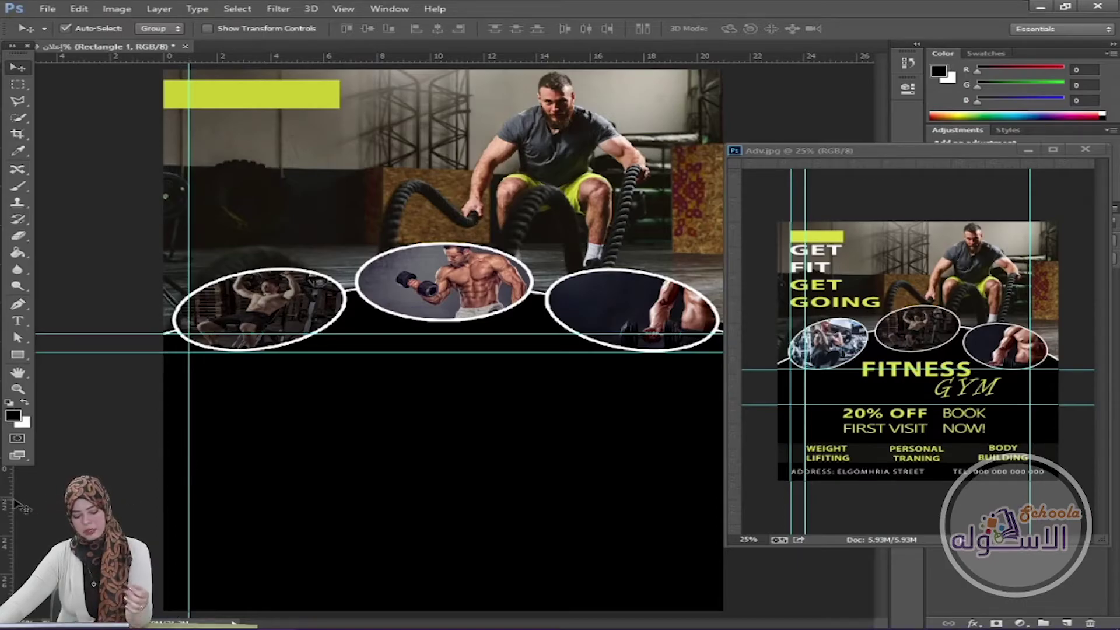
pyautogui.moveTo(14, 503)
pyautogui.mouseDown()
pyautogui.moveTo(715, 482)
pyautogui.moveTo(698, 489)
pyautogui.mouseUp()
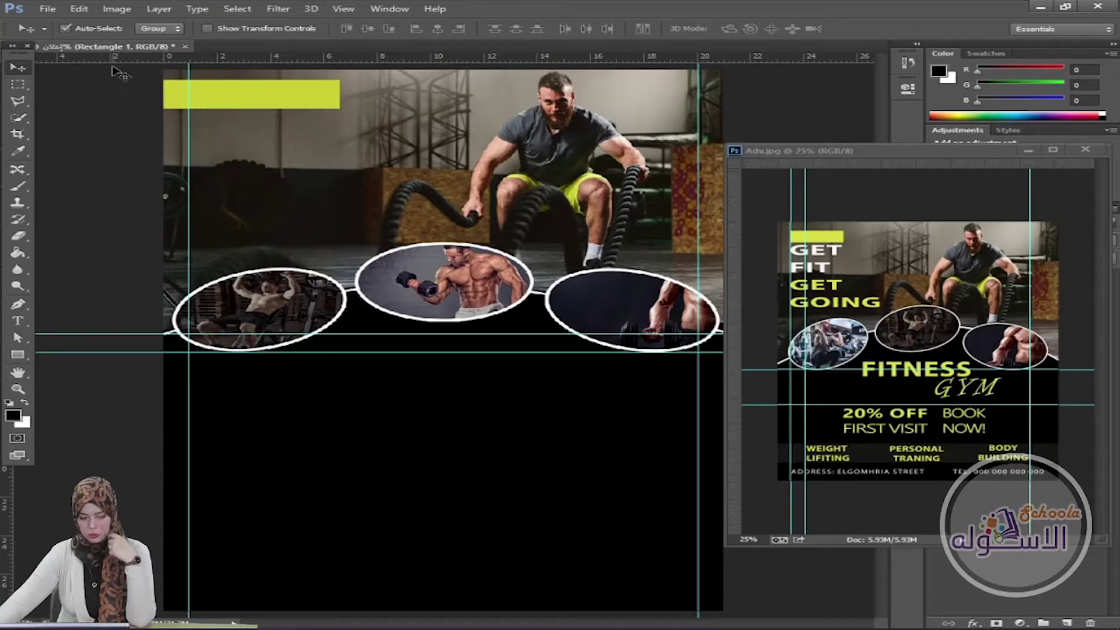
pyautogui.moveTo(114, 58); pyautogui.dragTo(151, 588)
pyautogui.moveTo(107, 58); pyautogui.dragTo(105, 89)
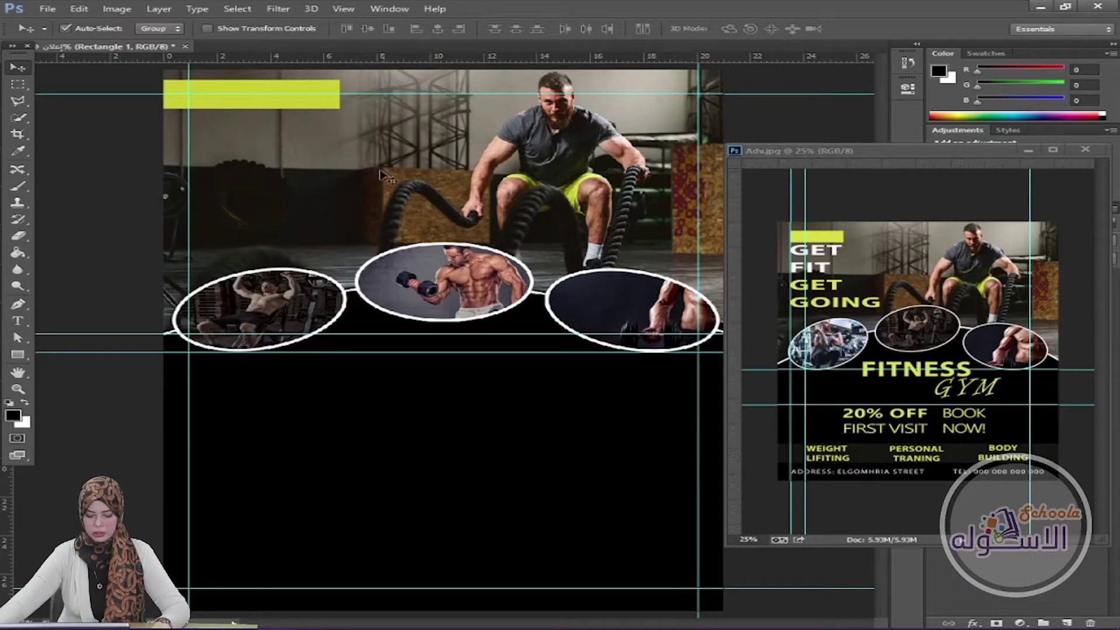
# Step: Deselect the rectangle and start a new point text just below the yellow-green bar
pyautogui.click(19, 321)
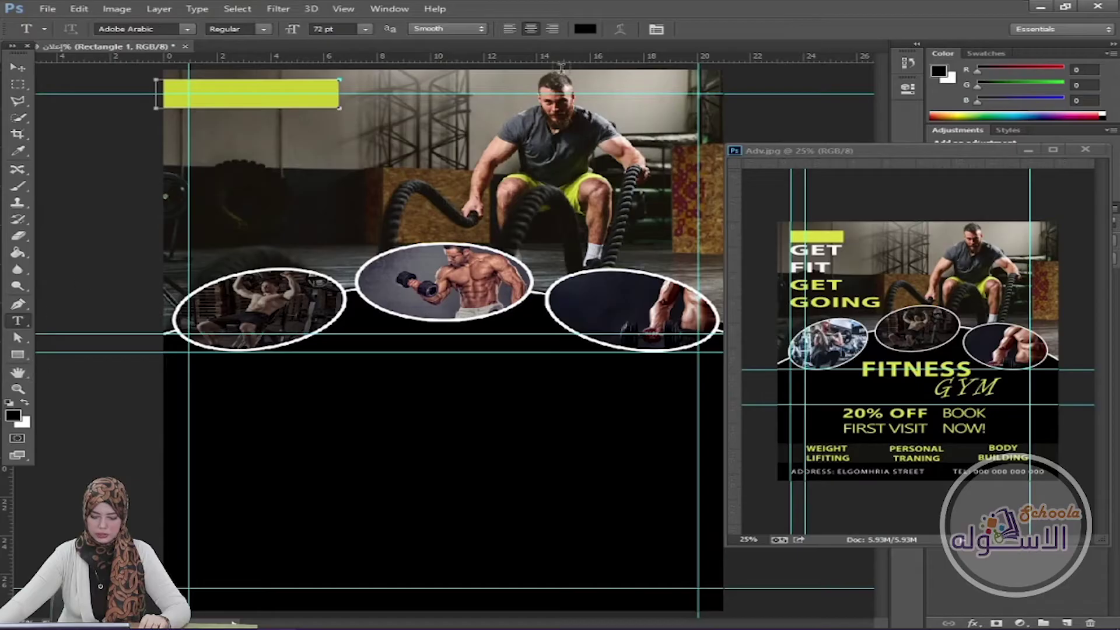
pyautogui.click(18, 66)
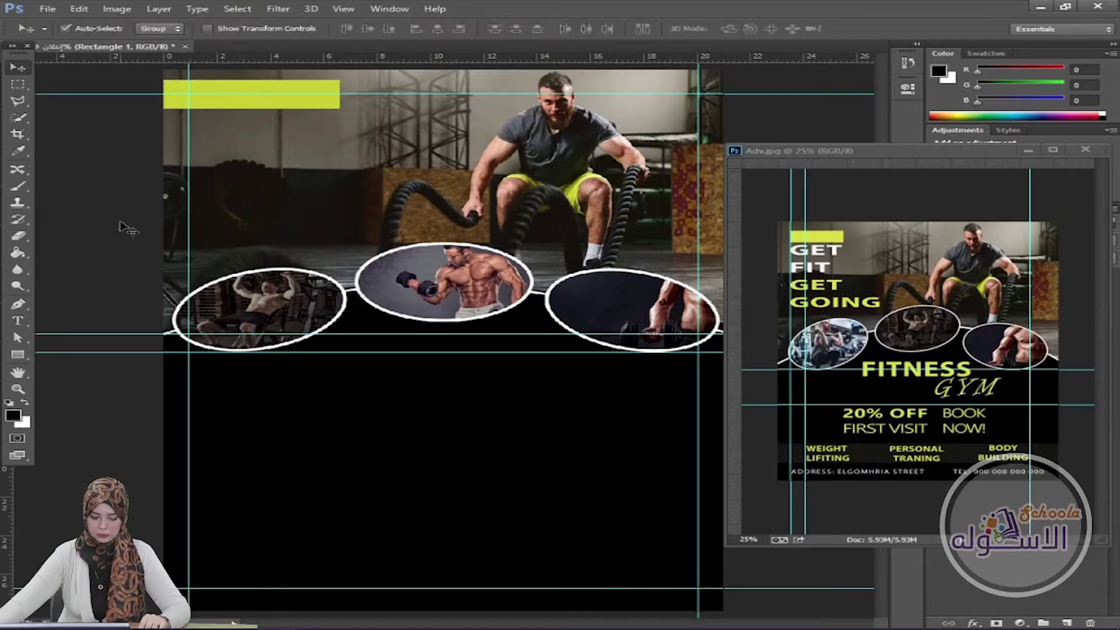
pyautogui.click(18, 320)
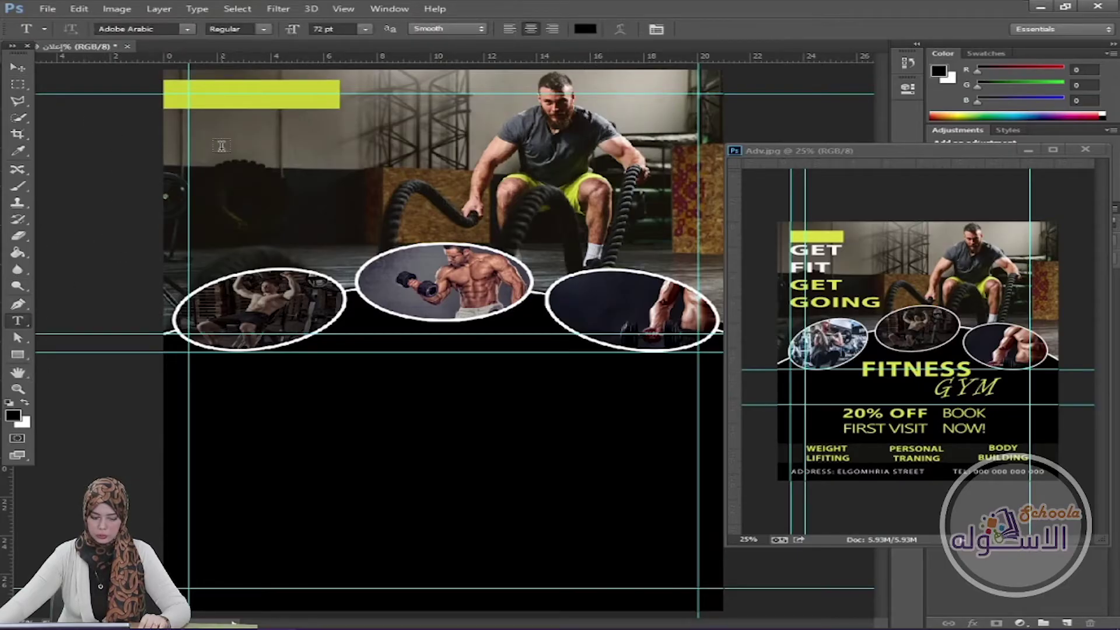
pyautogui.click(221, 163)
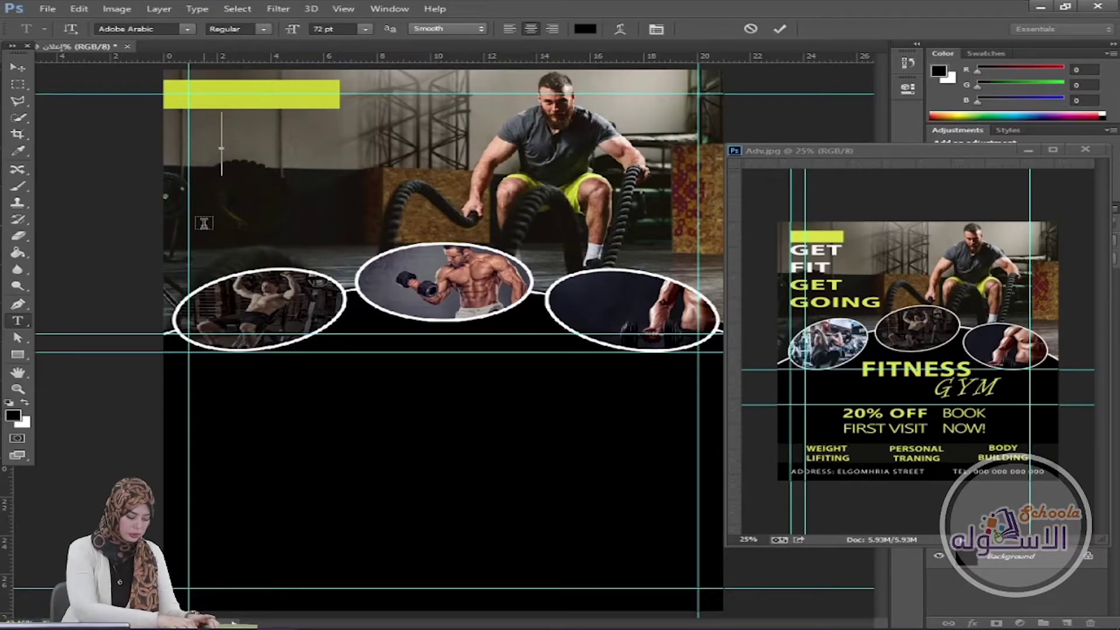
pyautogui.write('أأ')
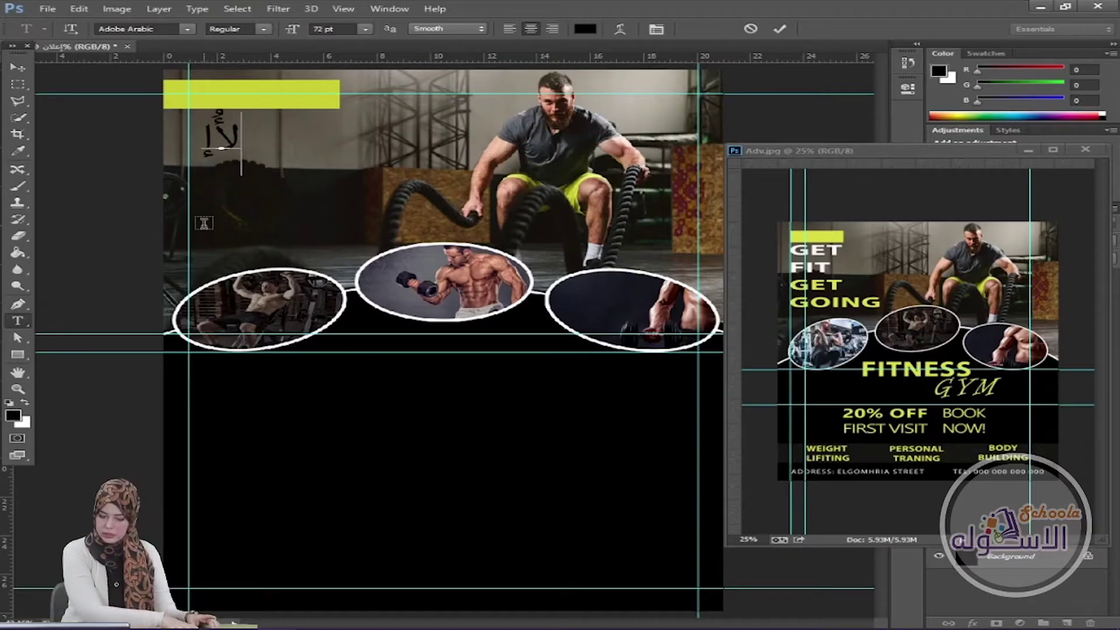
pyautogui.press('BackSpace')
pyautogui.press('BackSpace')
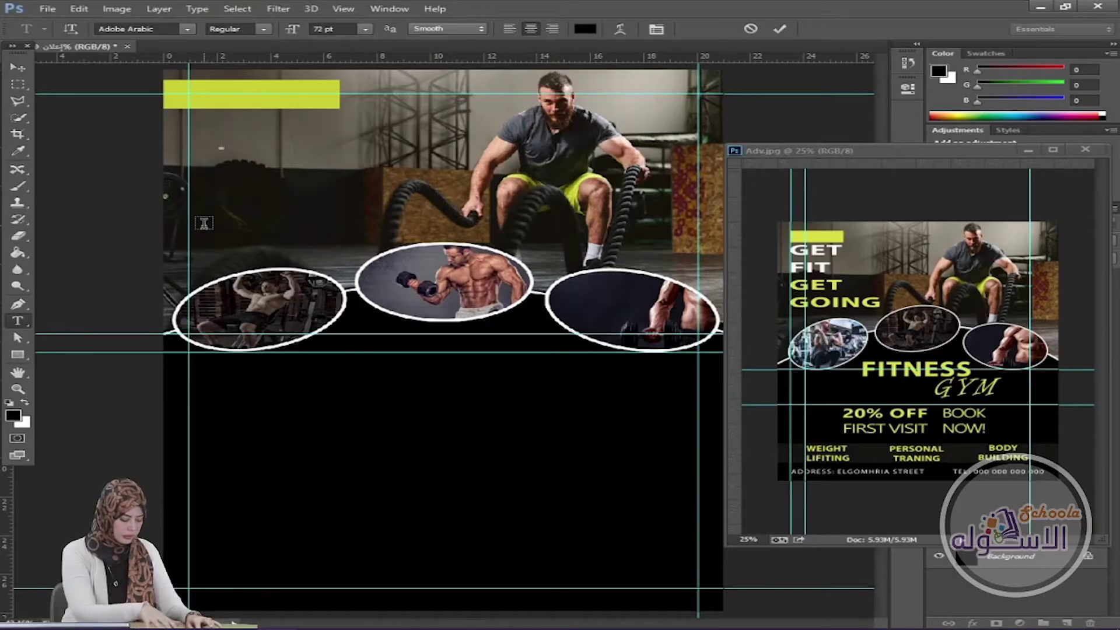
# Step: Enter the headline on four lines as GET, FIT, GET, GOING and commit the text
pyautogui.write('GET')
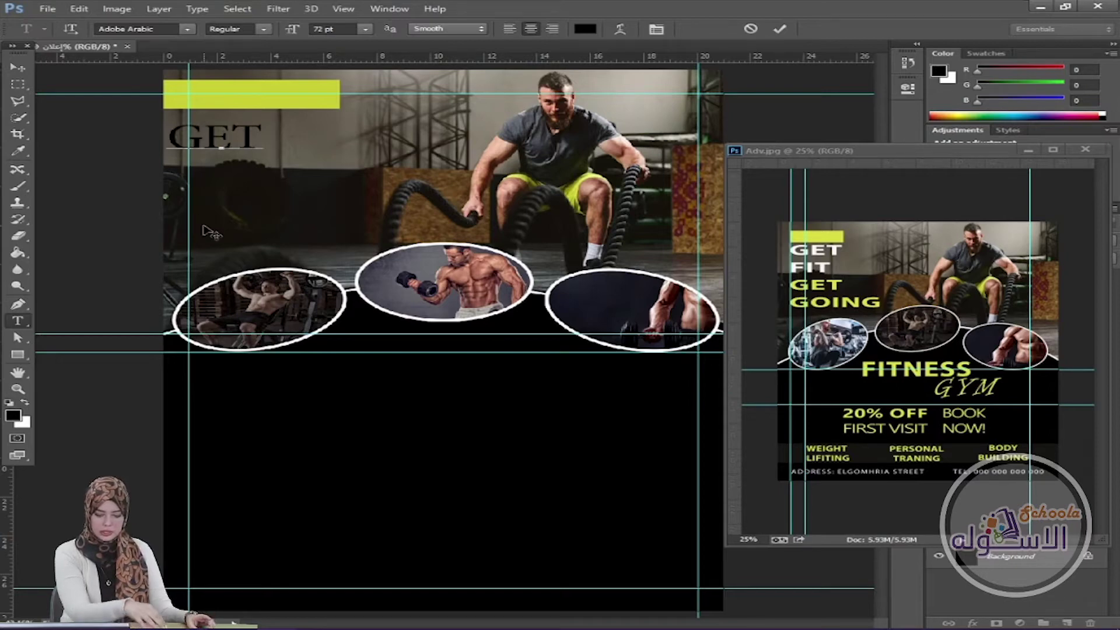
pyautogui.press('Return')
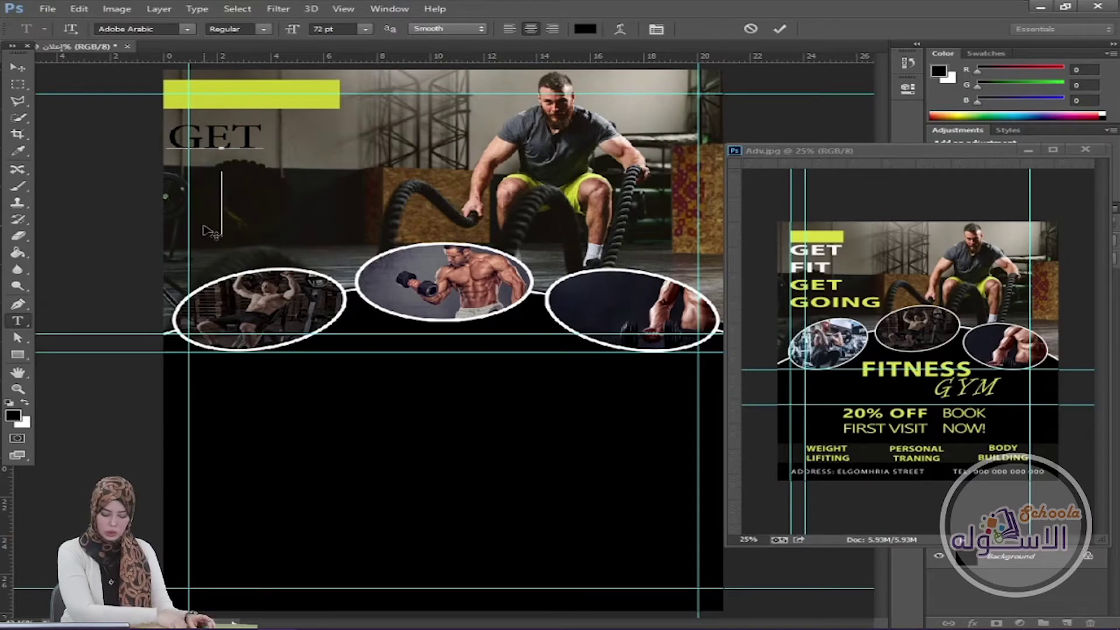
pyautogui.write('FIT')
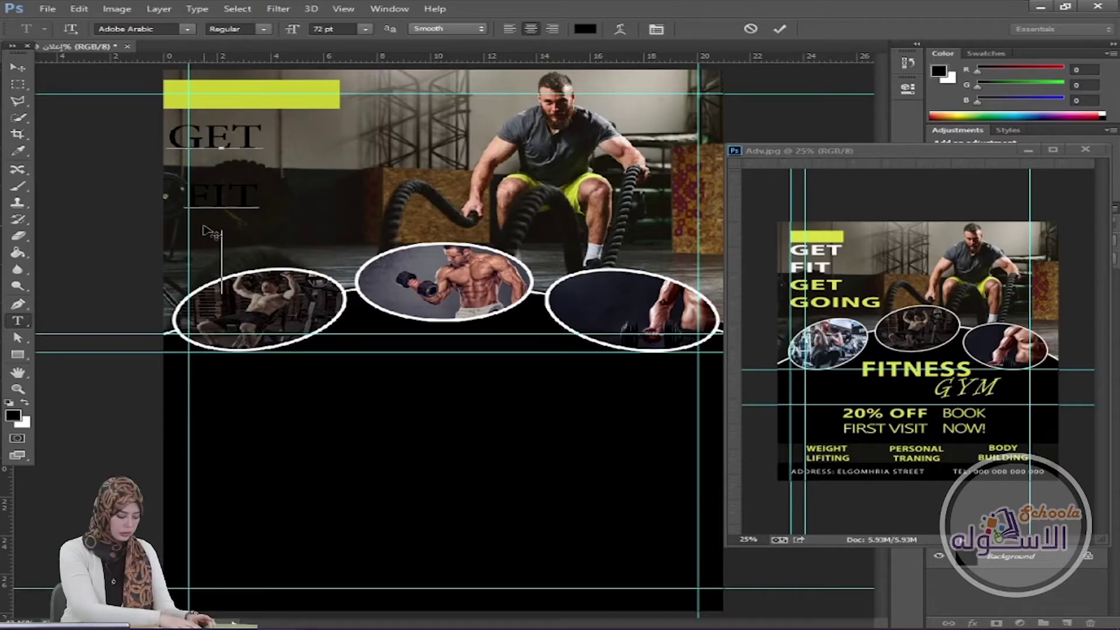
pyautogui.write('GE')
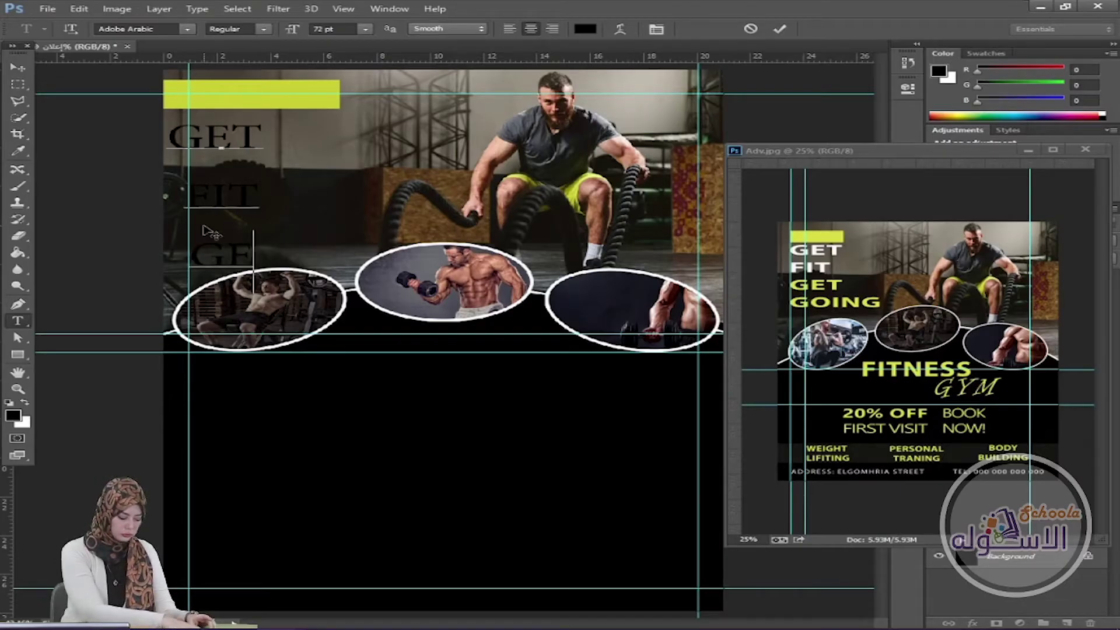
pyautogui.write('T')
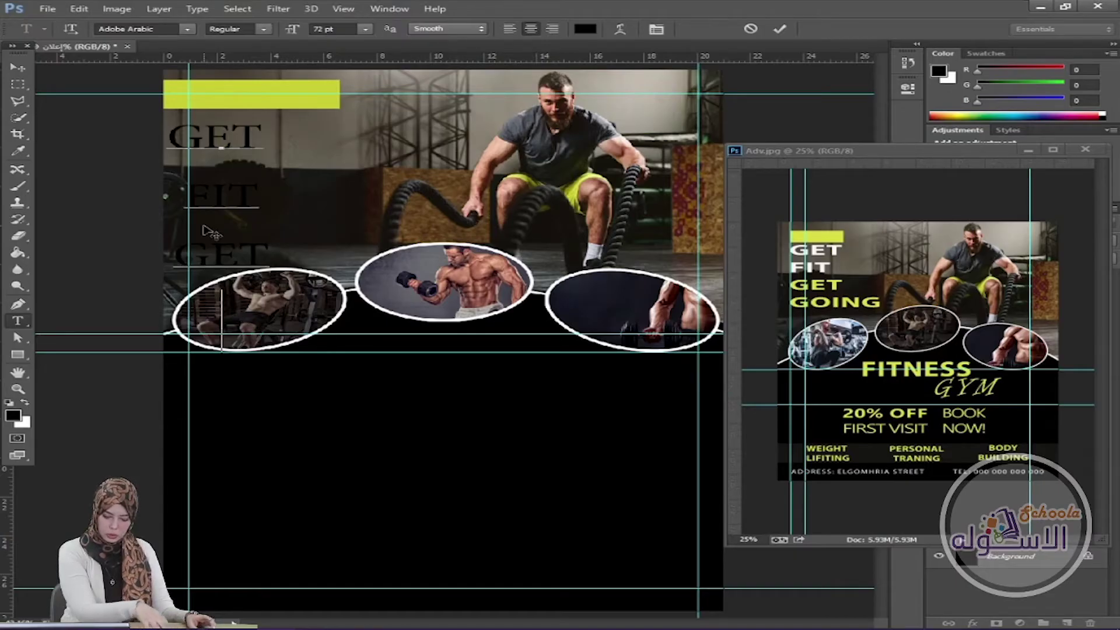
pyautogui.write('G')
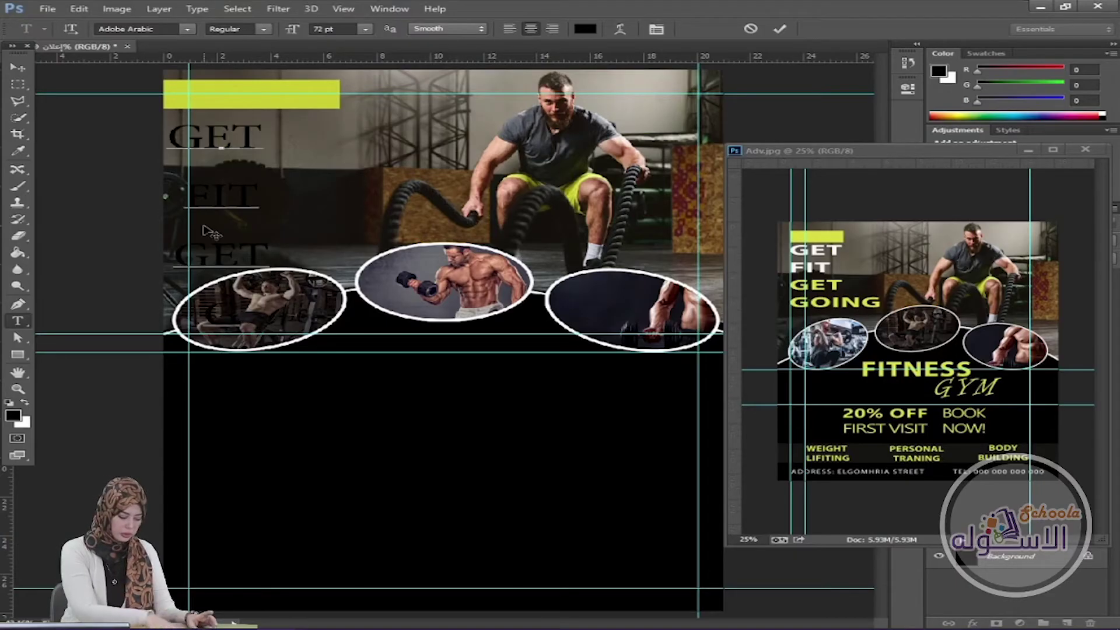
pyautogui.write('OING')
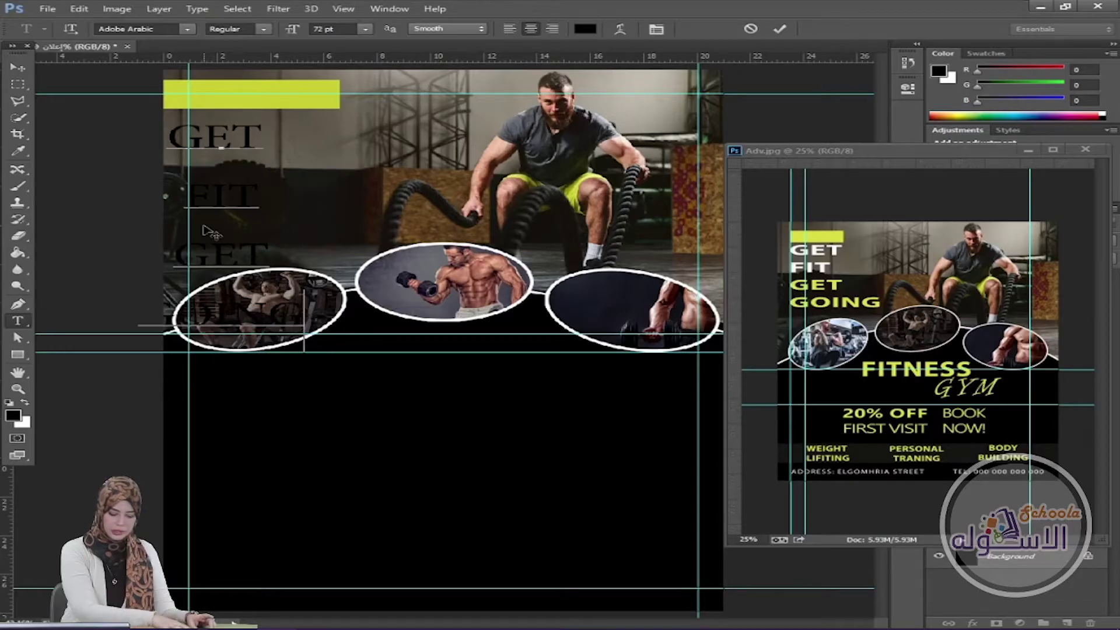
pyautogui.click(779, 28)
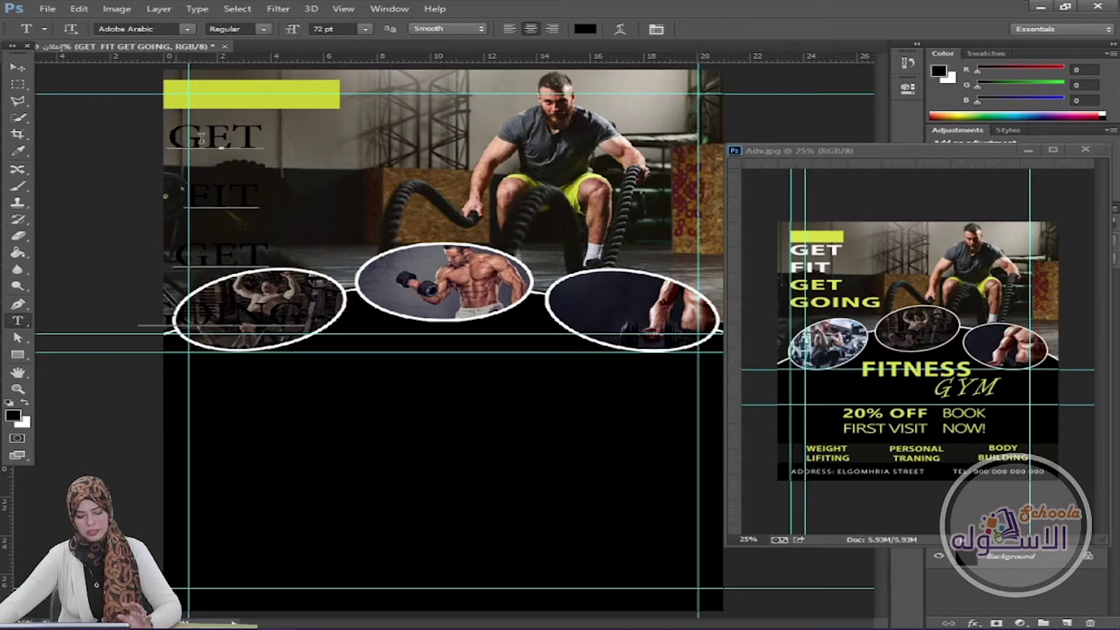
# Step: Recolor the first two headline lines, GET and FIT, to the near-white #faf8f8
pyautogui.moveTo(176, 131); pyautogui.dragTo(251, 180)
pyautogui.click(585, 29)
pyautogui.click(675, 137)
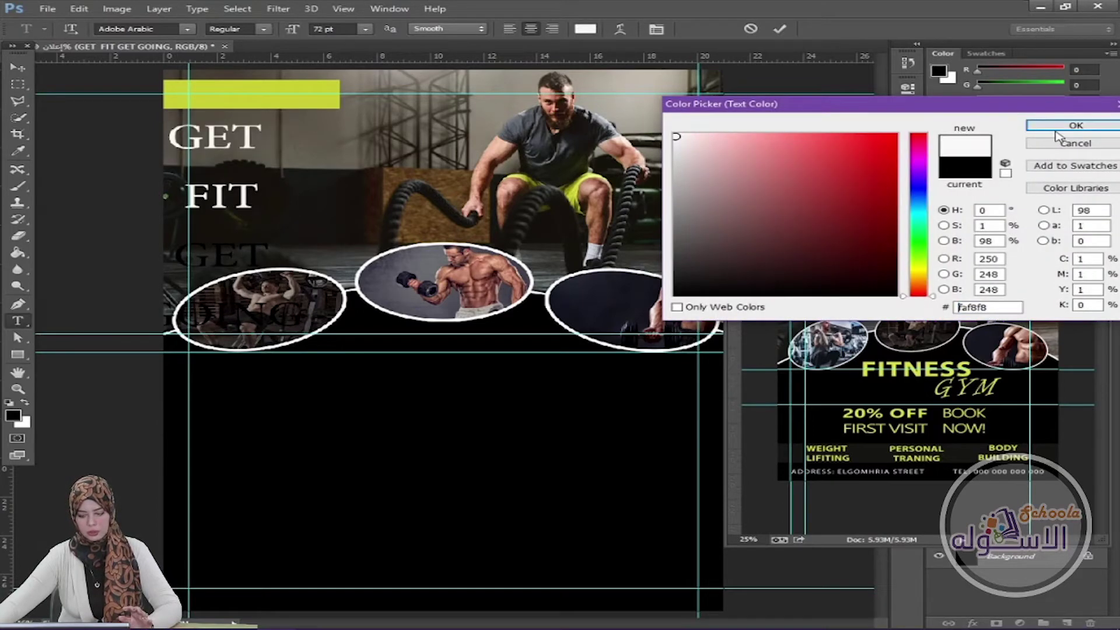
pyautogui.click(1062, 127)
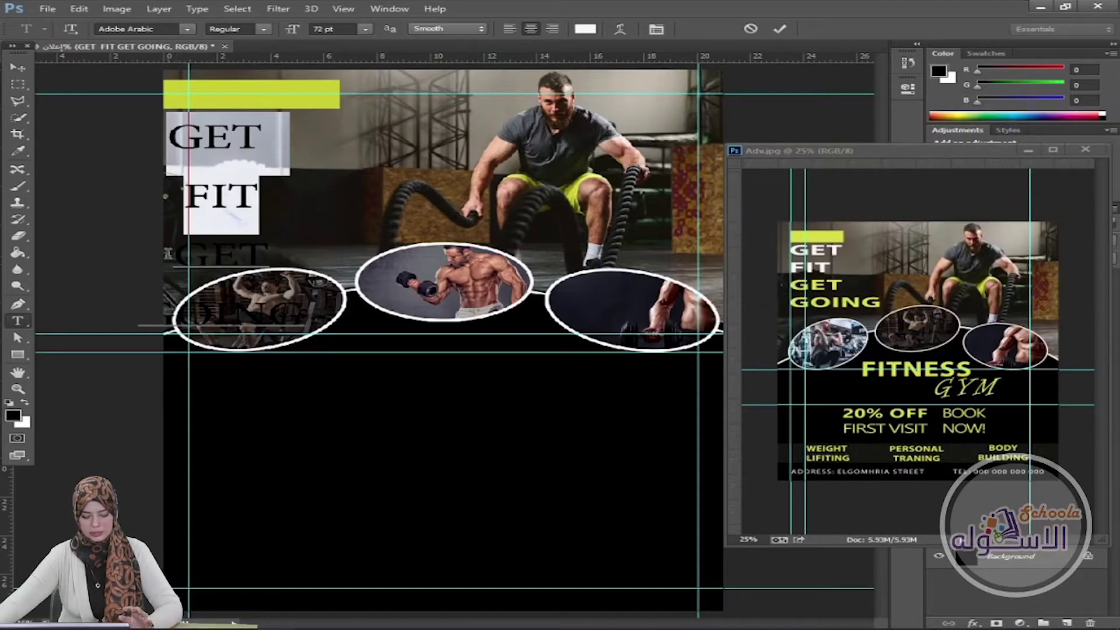
# Step: Recolor the lower headline lines, GET and GOING up to its N, with the yellow-green #c8ce33 sampled from the bar, and commit
pyautogui.moveTo(174, 254); pyautogui.dragTo(286, 317)
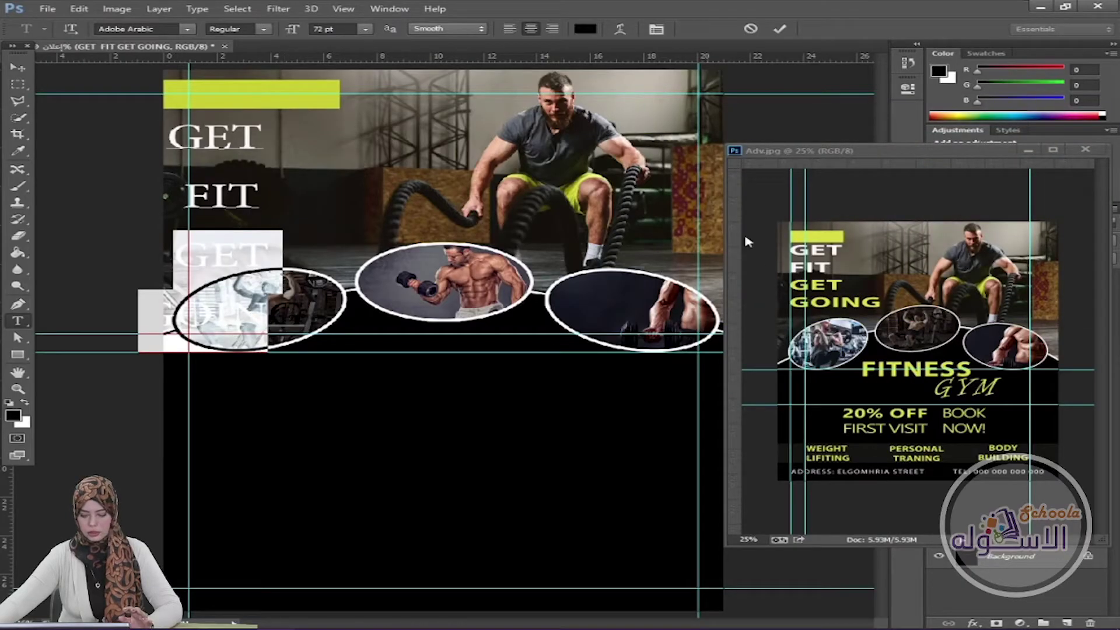
pyautogui.click(595, 28)
pyautogui.click(224, 84)
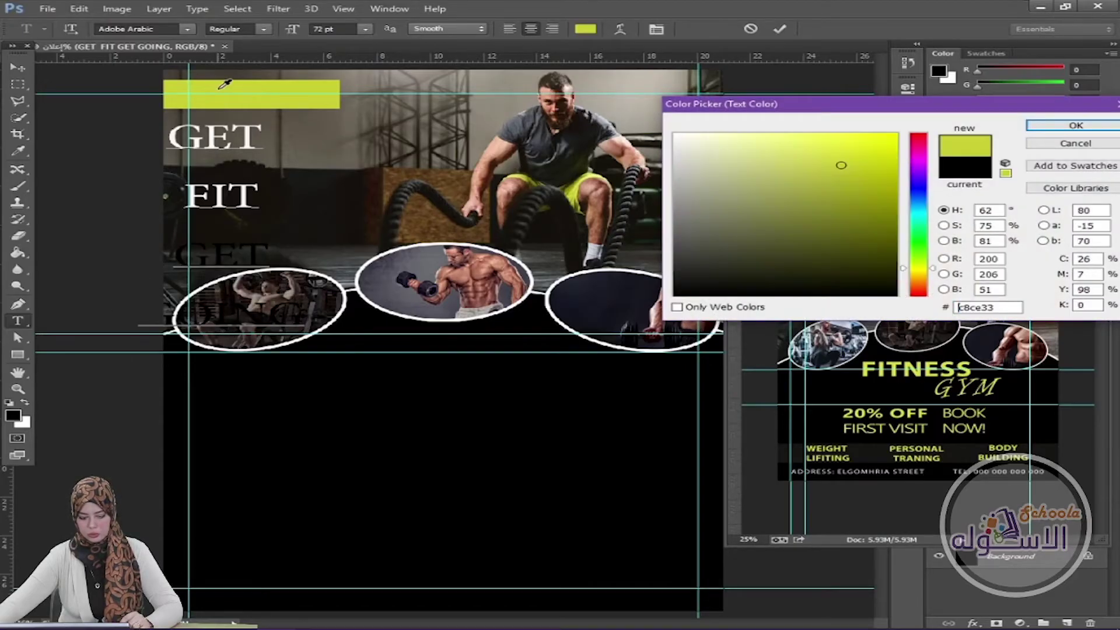
pyautogui.click(1076, 125)
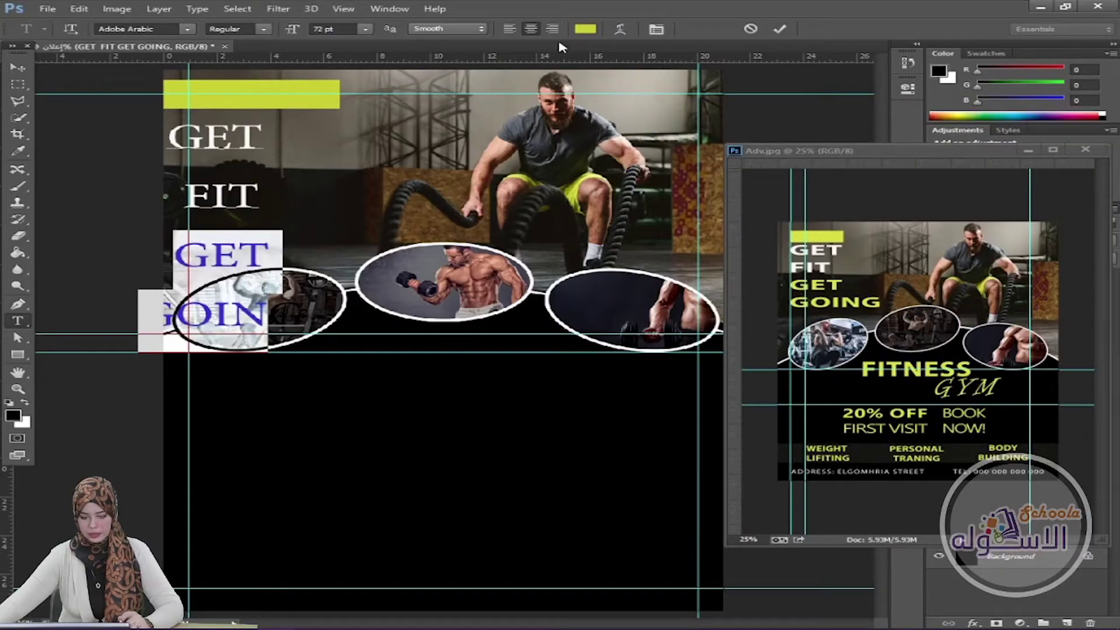
pyautogui.click(780, 31)
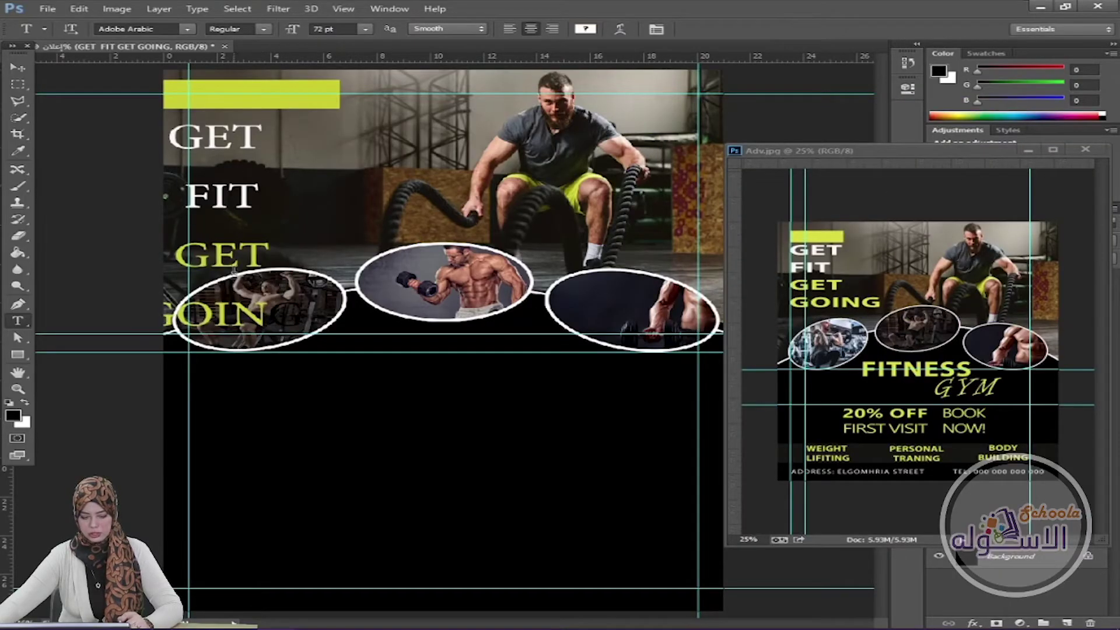
# Step: Left-align the headline lines and nudge the text block sideways until its left edge meets the left margin guide
pyautogui.click(516, 33)
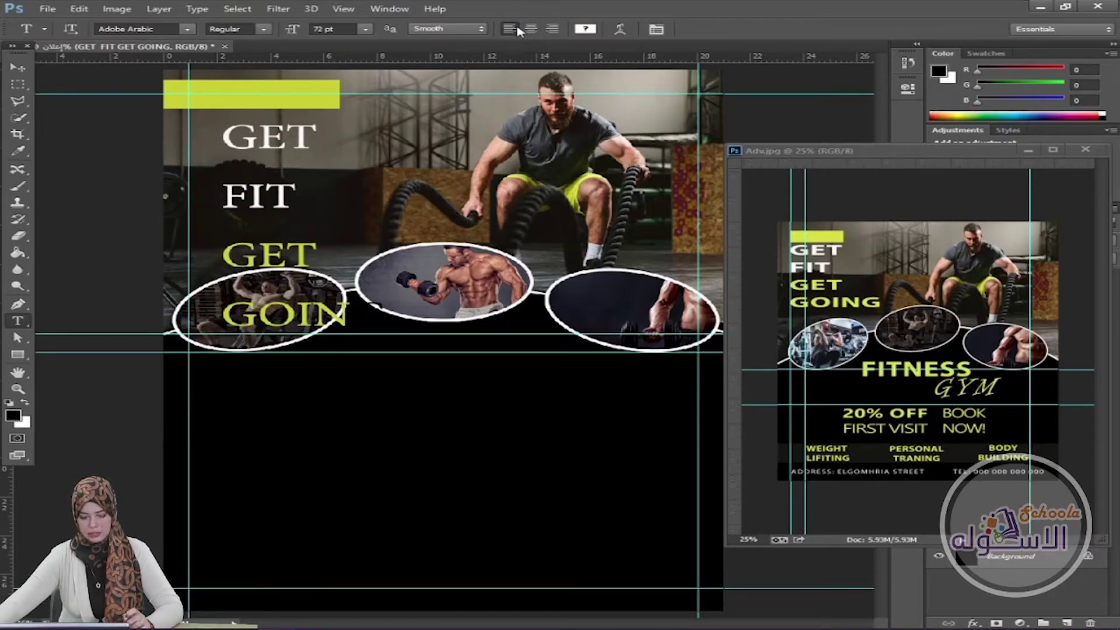
pyautogui.click(18, 68)
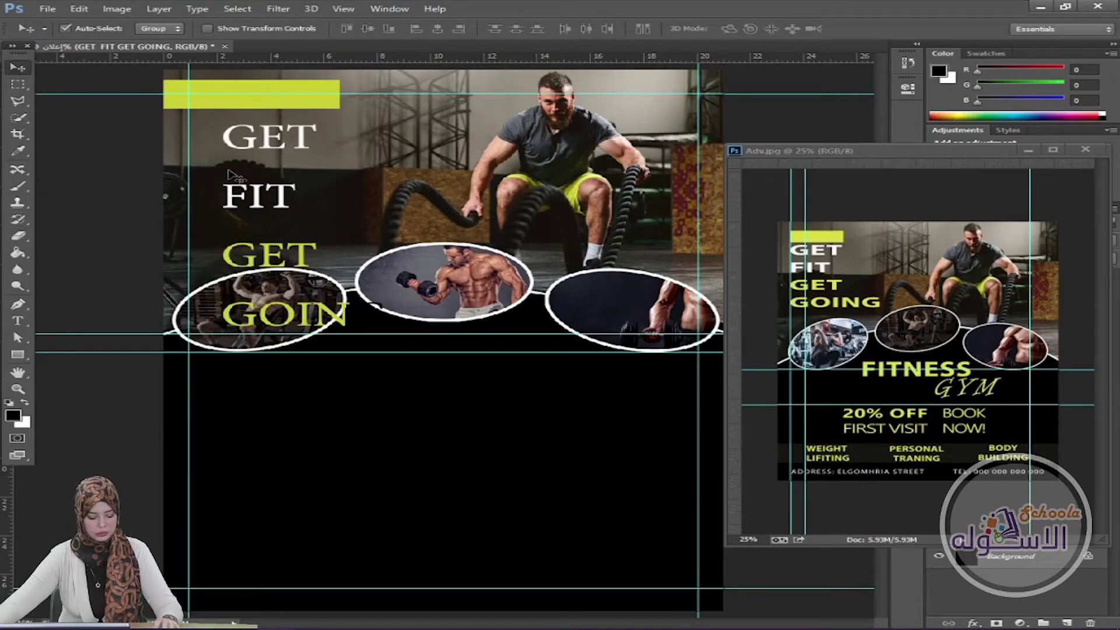
pyautogui.press('Left')
pyautogui.press('Left')
pyautogui.press('Left')
pyautogui.press('Left')
pyautogui.hotkey('shift', 'Left')
pyautogui.hotkey('shift', 'Left')
pyautogui.hotkey('shift', 'Left')
pyautogui.hotkey('shift', 'Left')
pyautogui.hotkey('shift', 'Left')
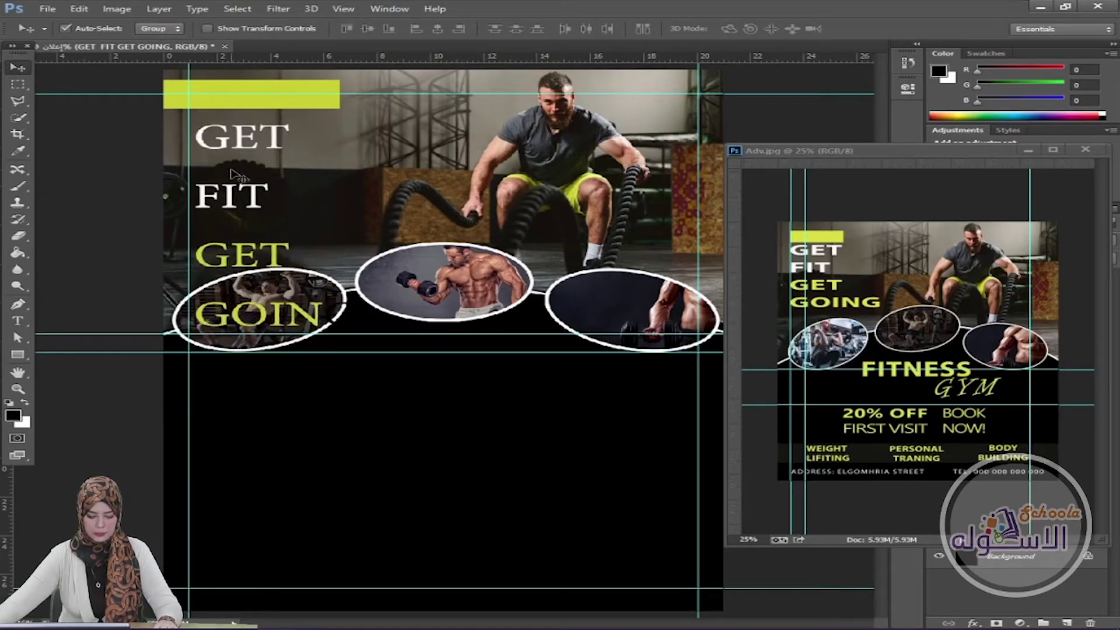
pyautogui.press('Left')
pyautogui.press('Left')
pyautogui.press('Left')
pyautogui.press('Left')
pyautogui.press('Left')
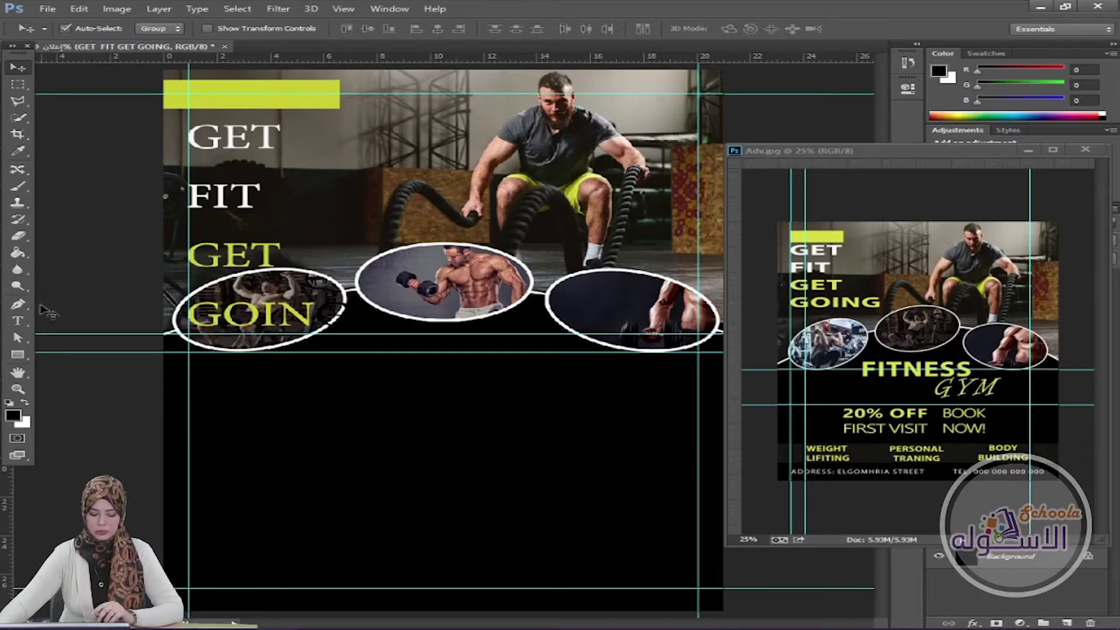
# Step: Tighten the headline's leading, trying 12 pt and settling on 36 pt
pyautogui.click(18, 320)
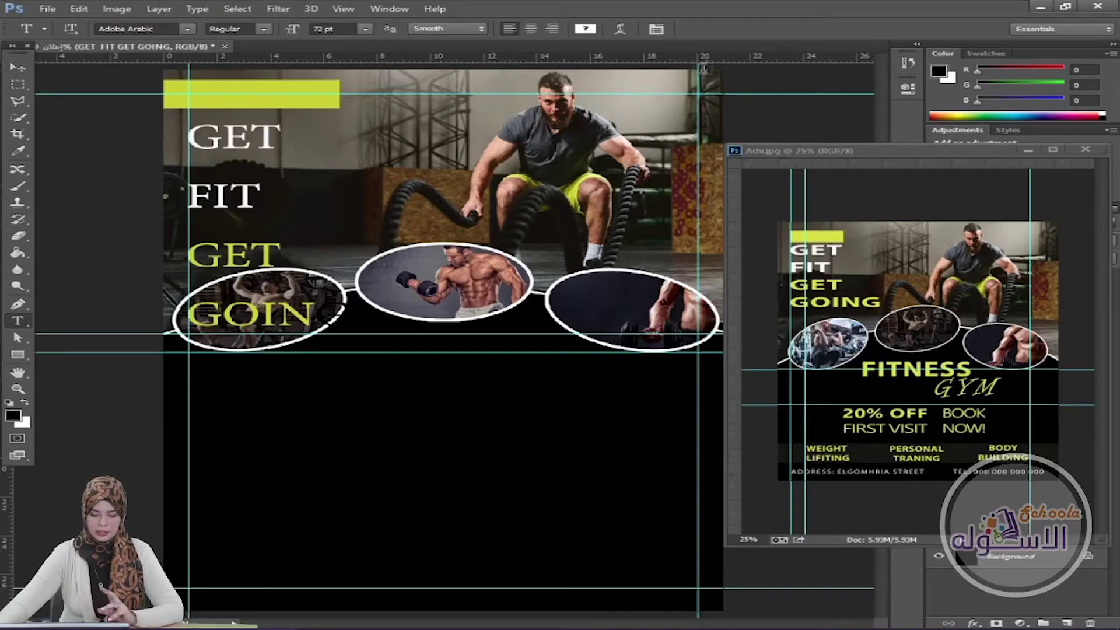
pyautogui.click(656, 31)
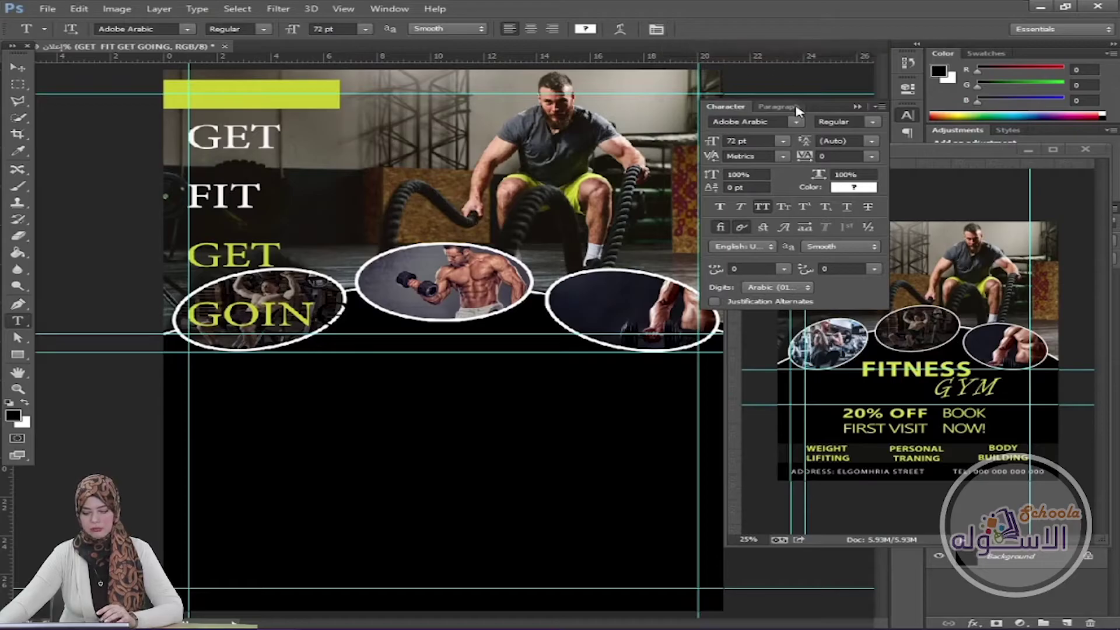
pyautogui.click(872, 141)
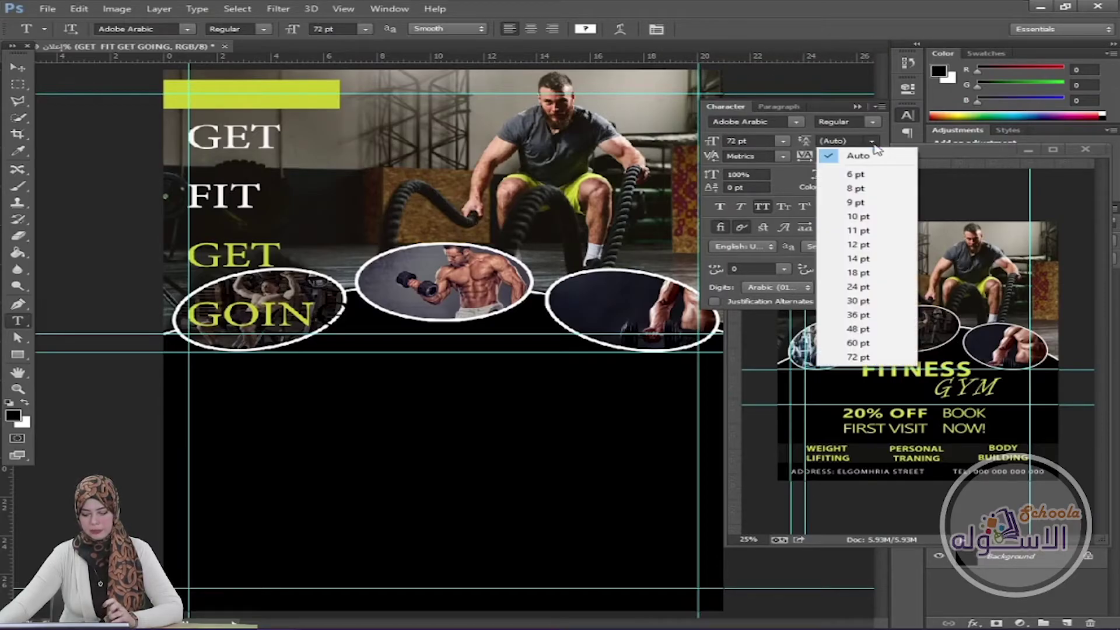
pyautogui.click(856, 244)
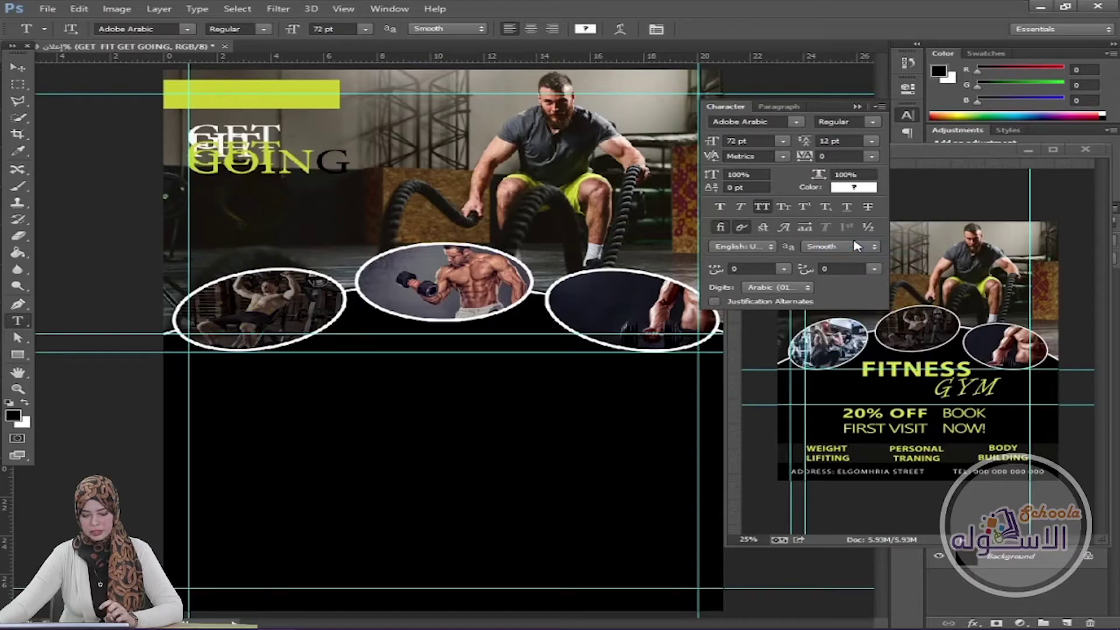
pyautogui.click(871, 141)
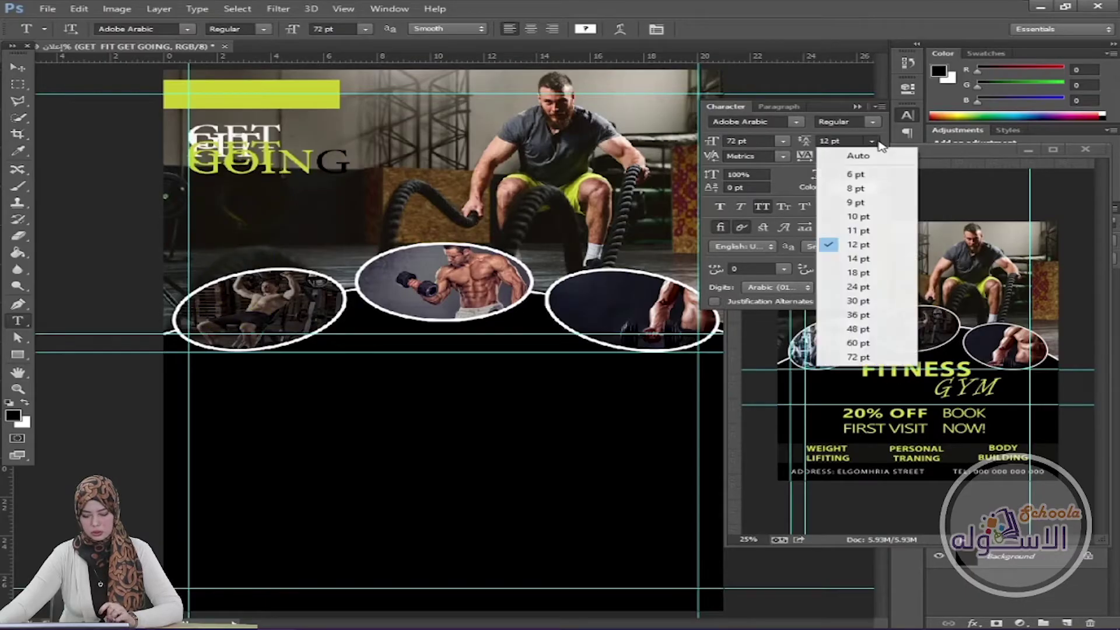
pyautogui.click(887, 316)
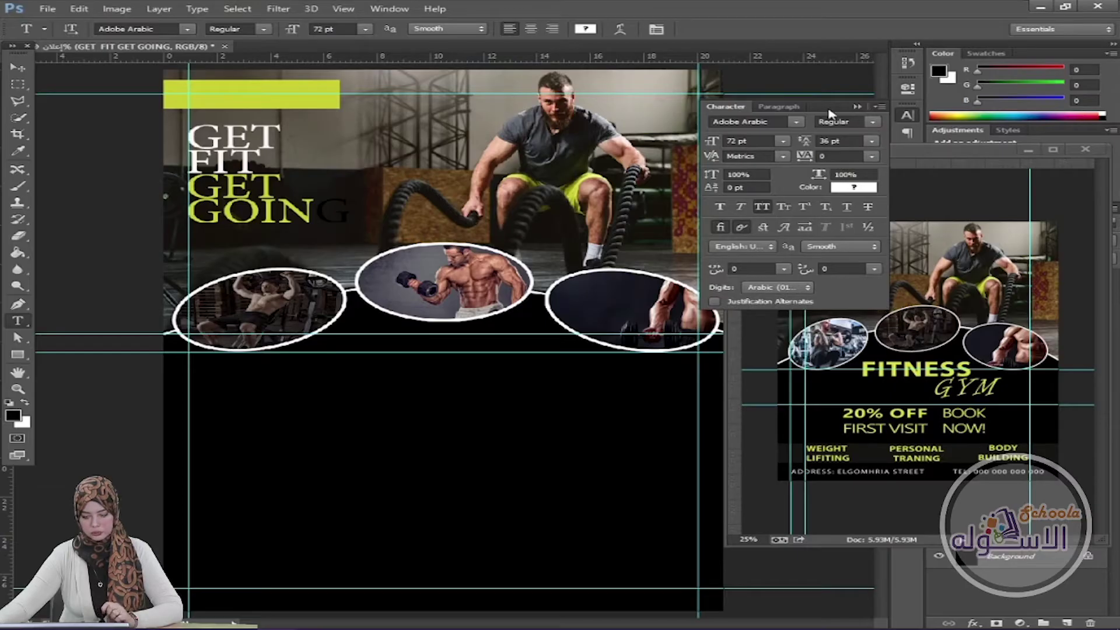
# Step: Move the character settings onto the poster's empty black area and set the headline's font size to 60 pt after trying 48 pt
pyautogui.moveTo(832, 112); pyautogui.dragTo(434, 360)
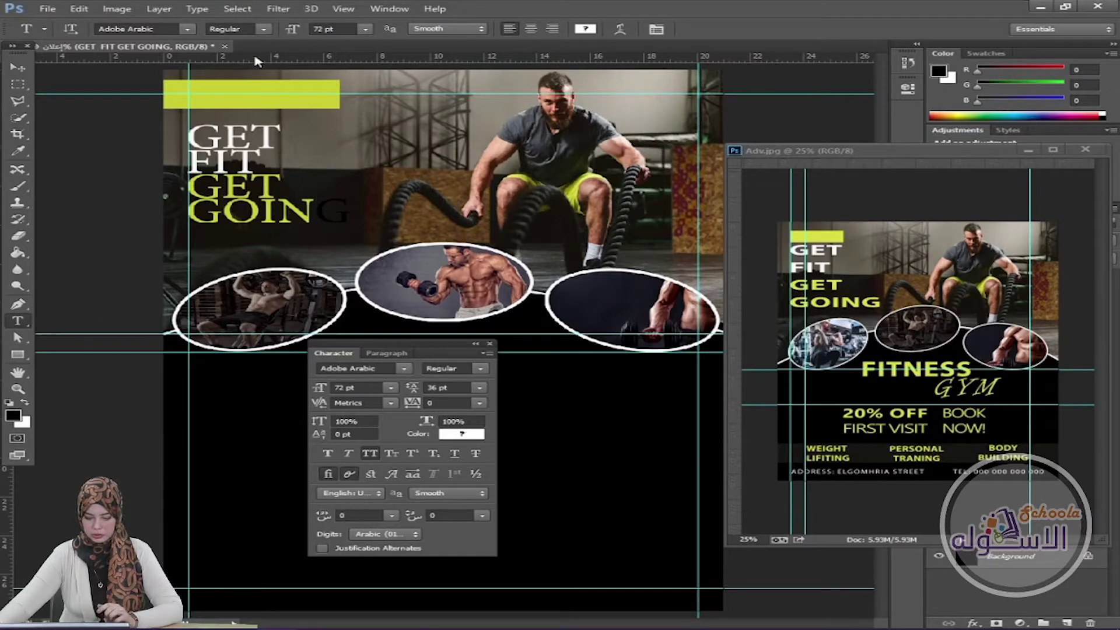
pyautogui.click(364, 28)
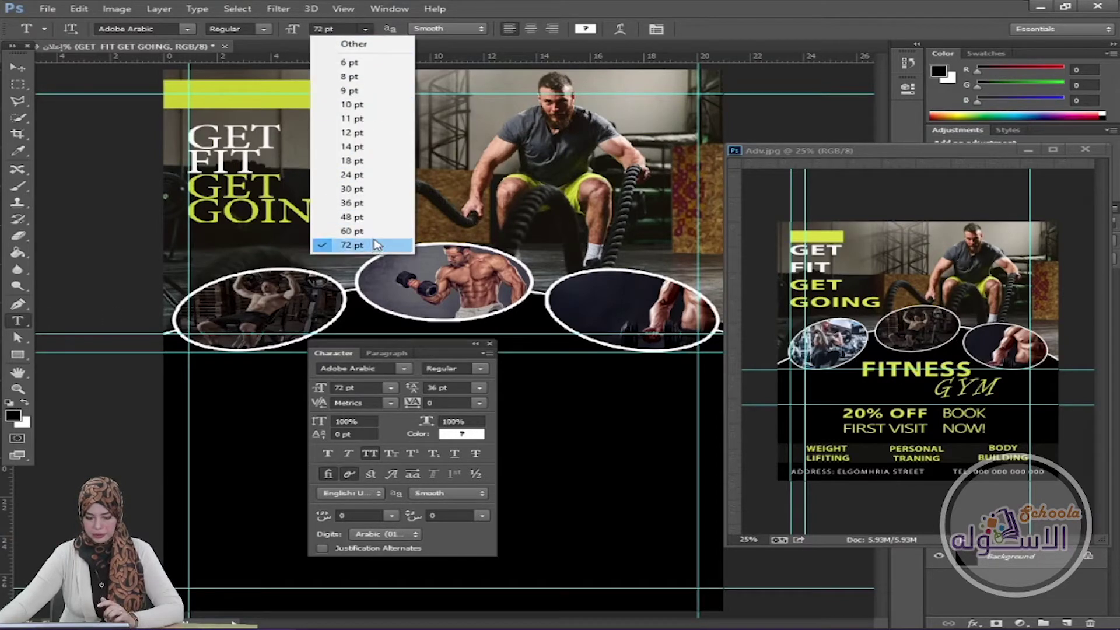
pyautogui.click(373, 216)
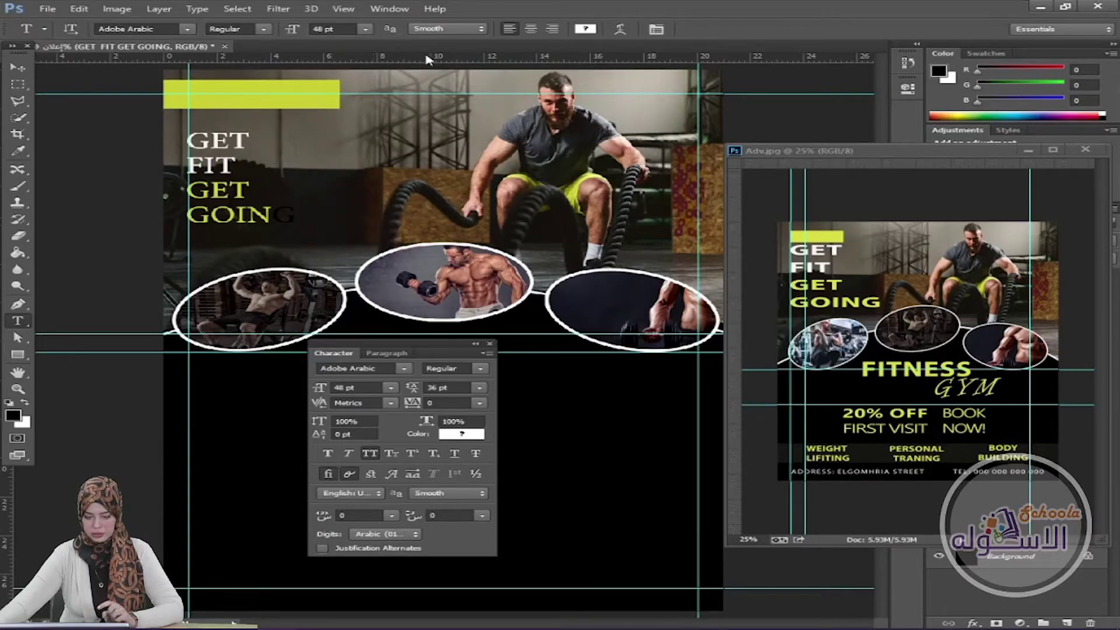
pyautogui.click(358, 29)
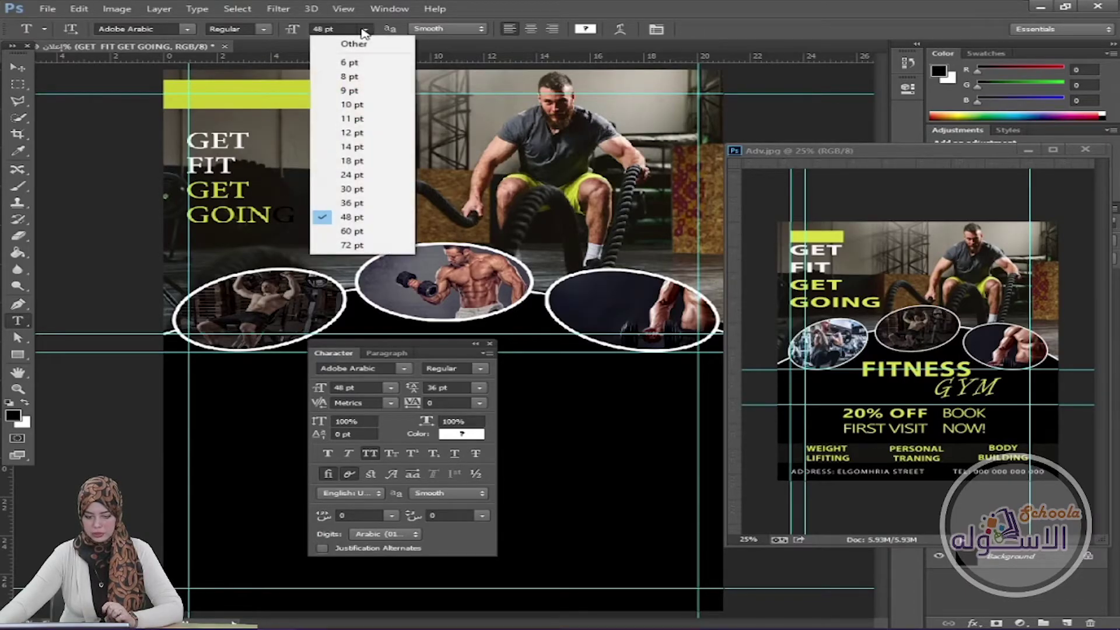
pyautogui.click(364, 230)
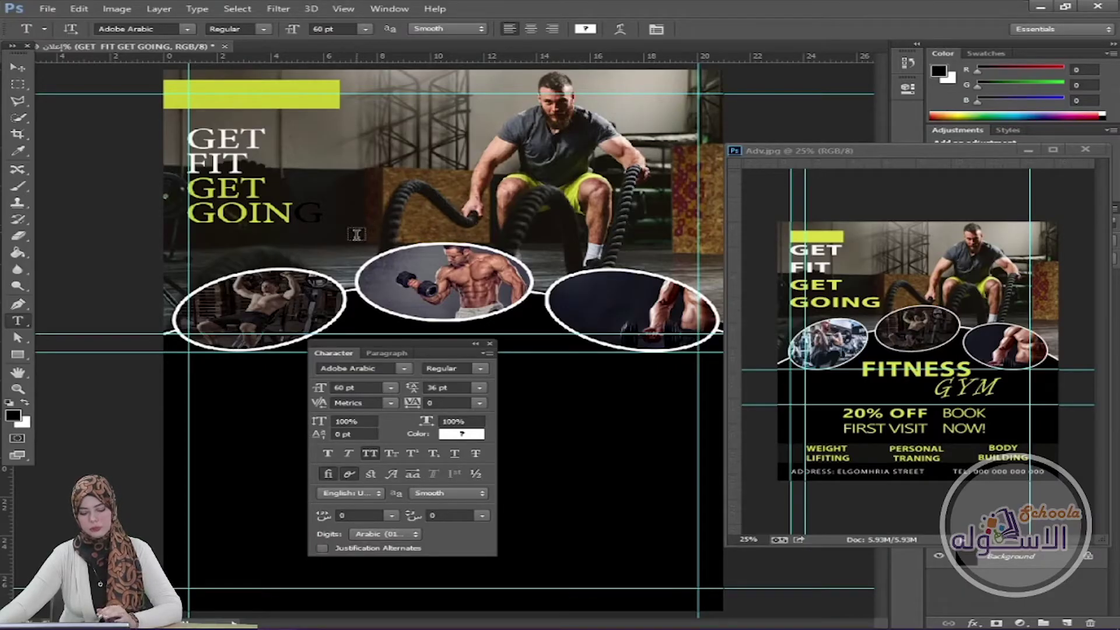
# Step: Keep the headline's tracking at 0, set its leading to 48 pt and its font style to Bold
pyautogui.click(480, 403)
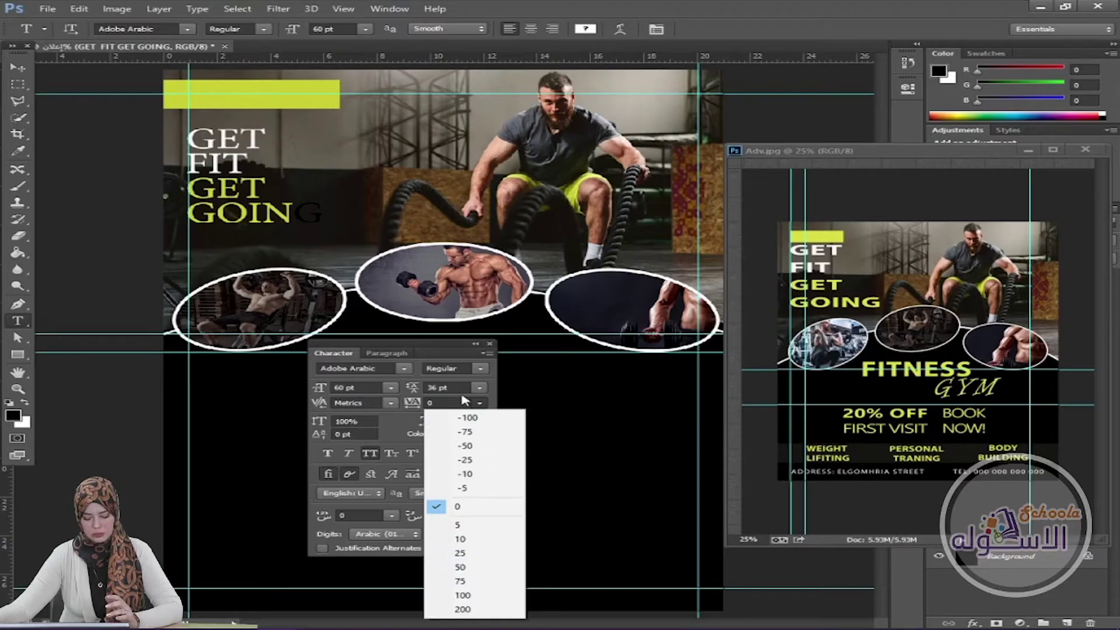
pyautogui.click(458, 506)
pyautogui.click(478, 390)
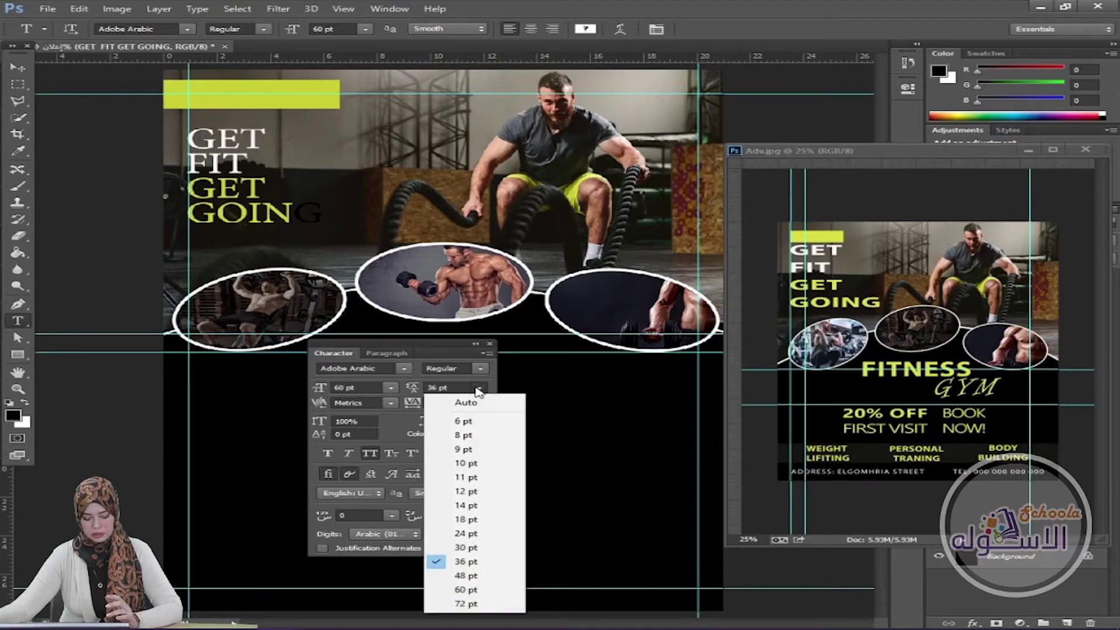
pyautogui.click(468, 575)
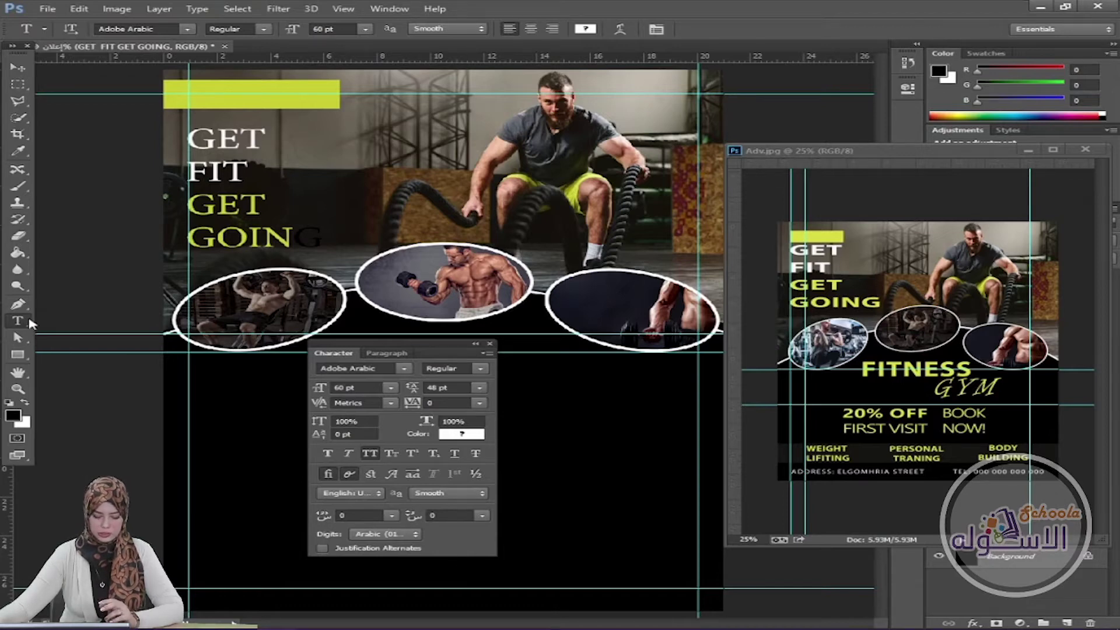
pyautogui.click(266, 31)
pyautogui.click(233, 58)
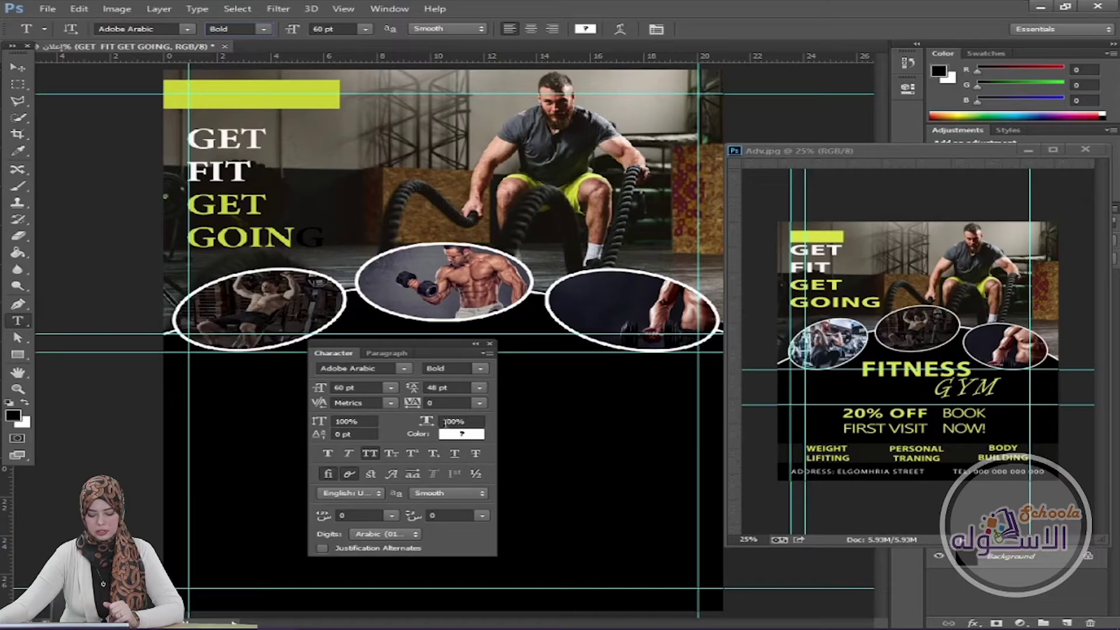
# Step: Adjust the headline's leading, trying 40 pt and settling on 42 pt
pyautogui.click(459, 387)
pyautogui.write('40')
pyautogui.press('Return')
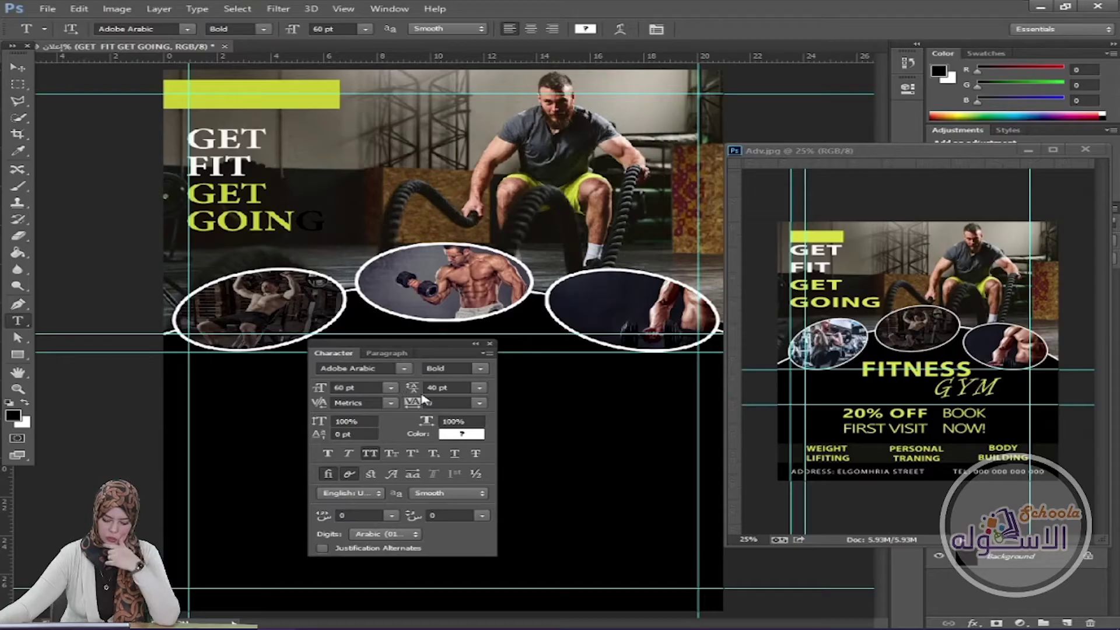
pyautogui.click(444, 388)
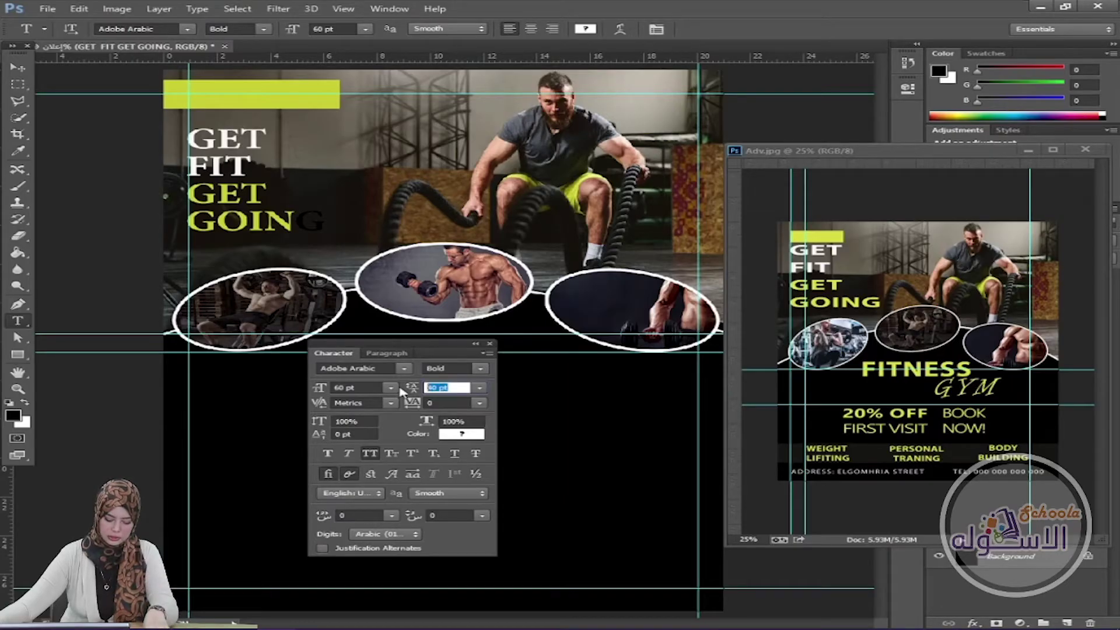
pyautogui.write('4')
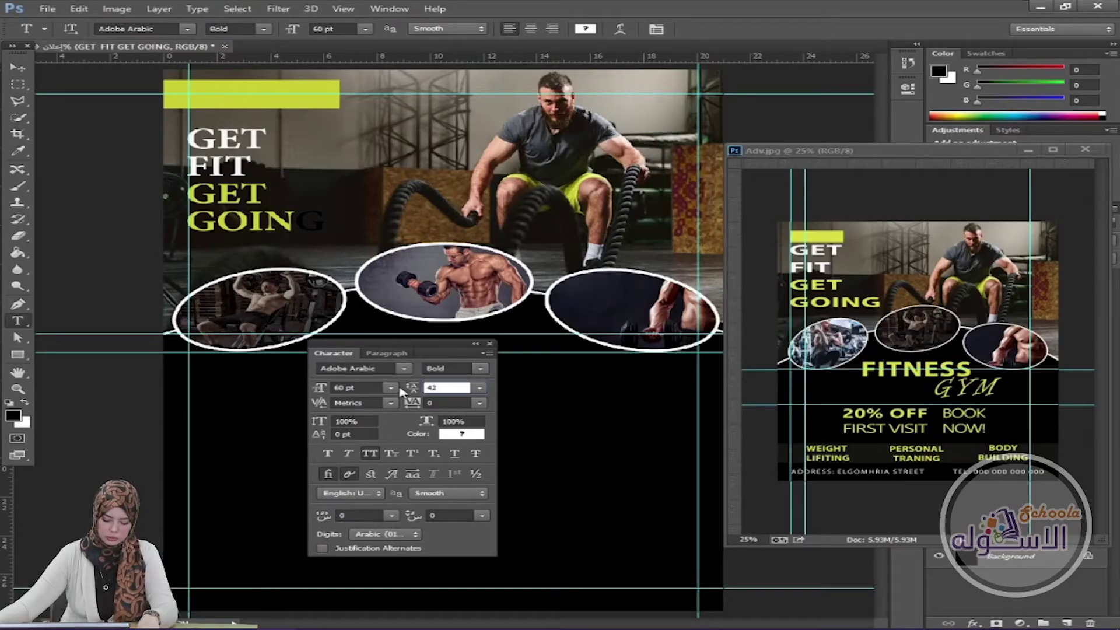
pyautogui.write('2')
pyautogui.press('Return')
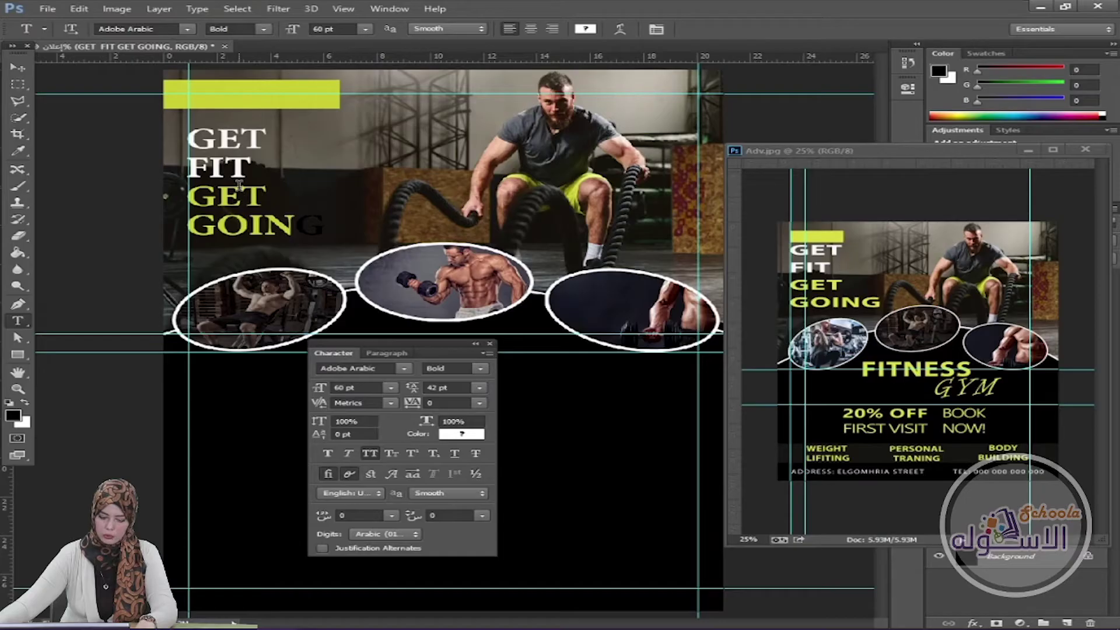
# Step: Add a vertical guide through the poster's centre and a centre-aligned FITNESS title on it, just below the oval photos
pyautogui.moveTo(425, 344); pyautogui.dragTo(595, 39)
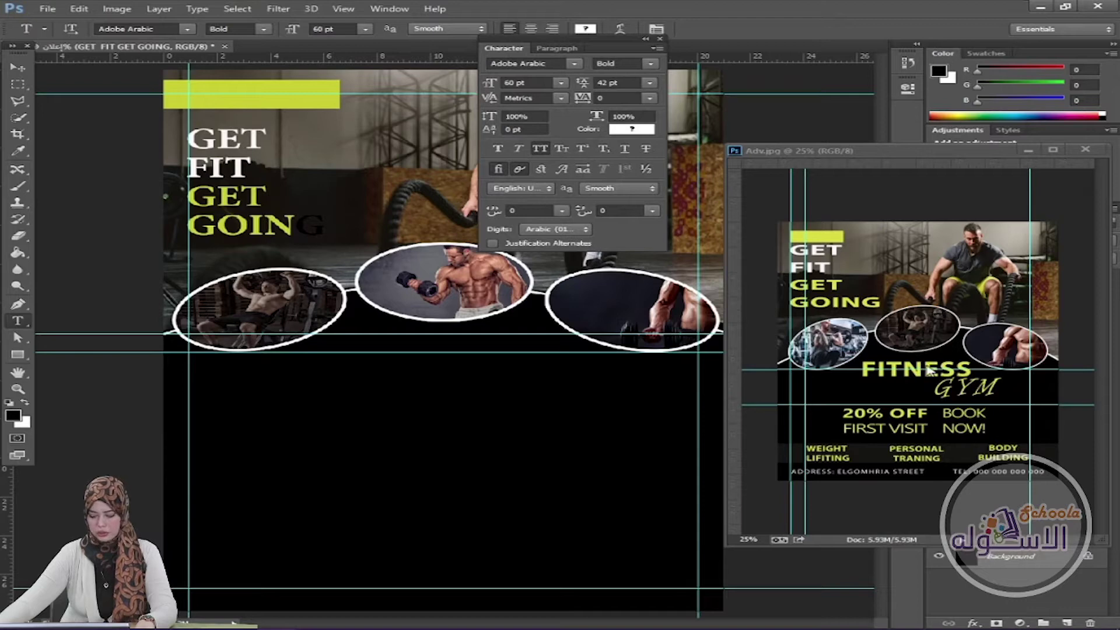
pyautogui.moveTo(11, 516); pyautogui.dragTo(443, 504)
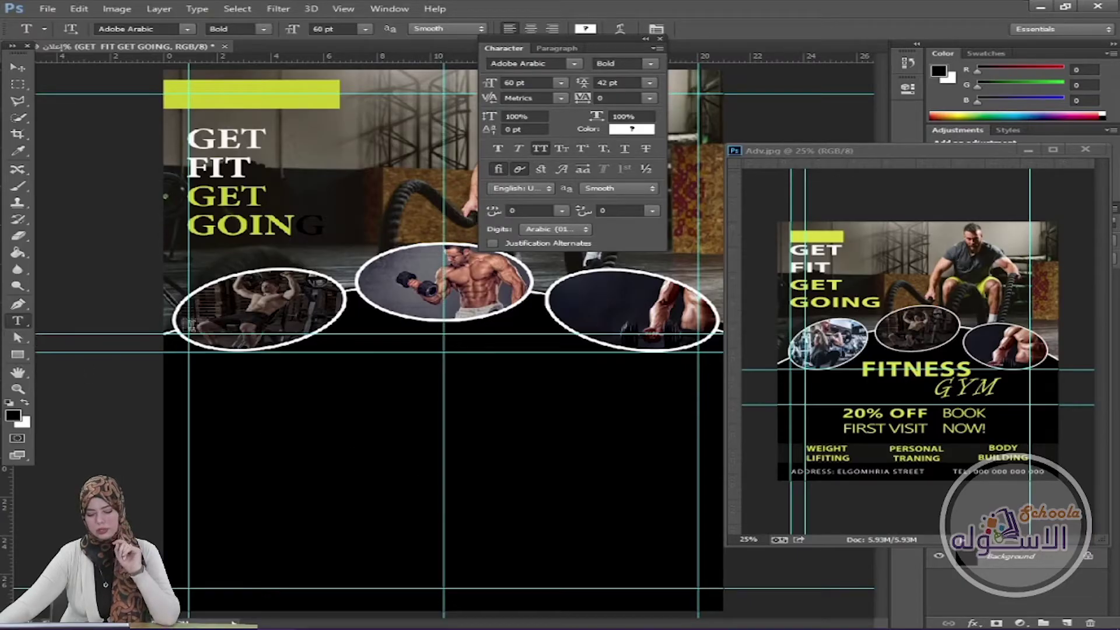
pyautogui.click(444, 369)
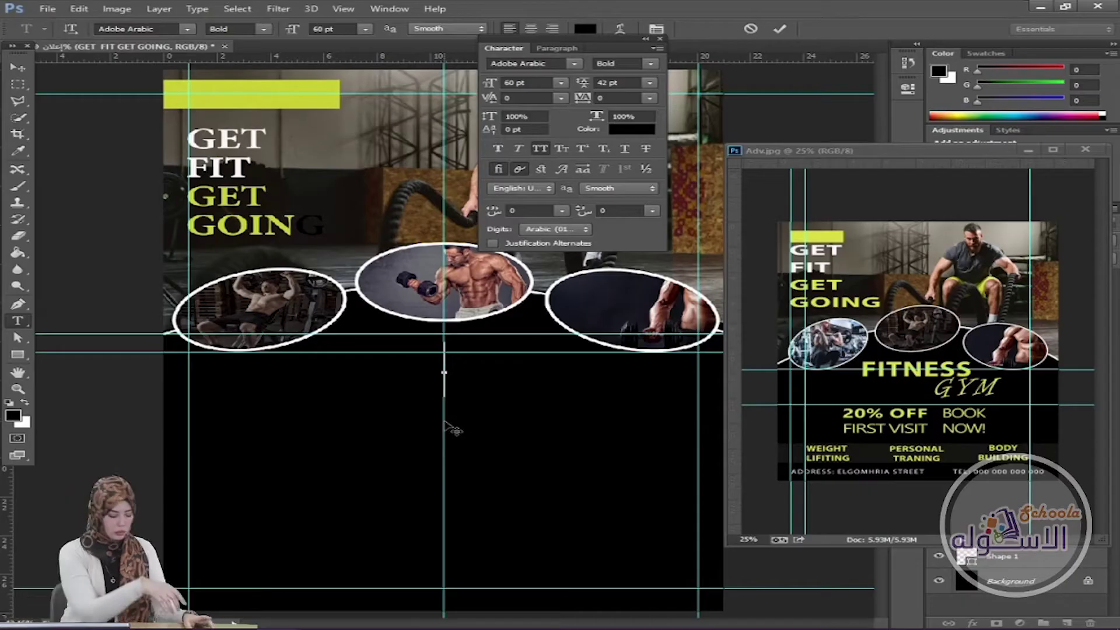
pyautogui.write('F')
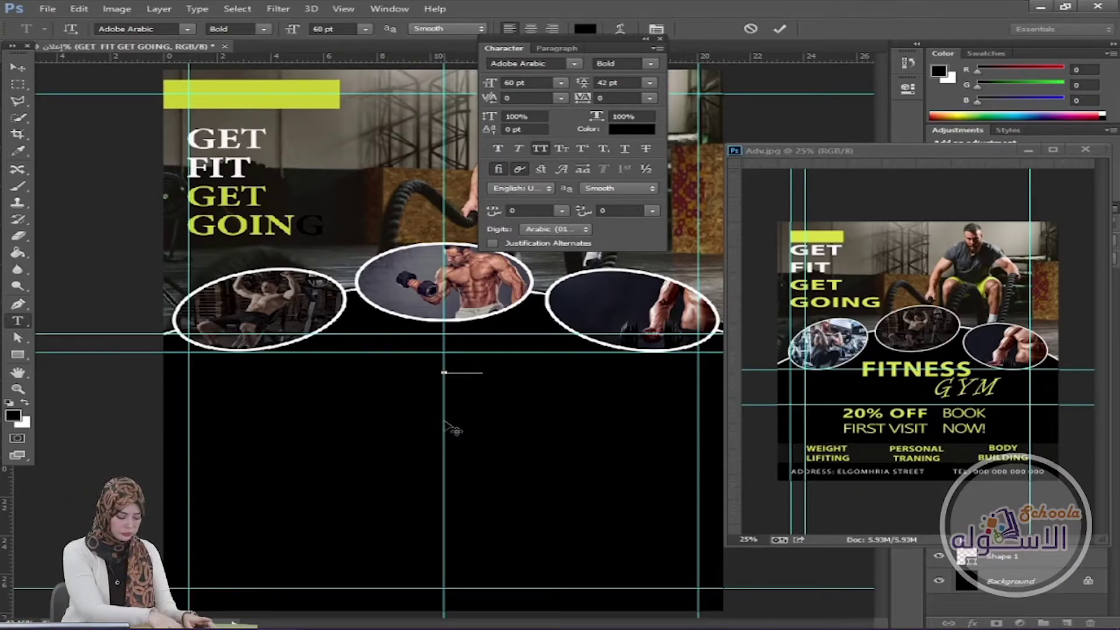
pyautogui.write('ITNES')
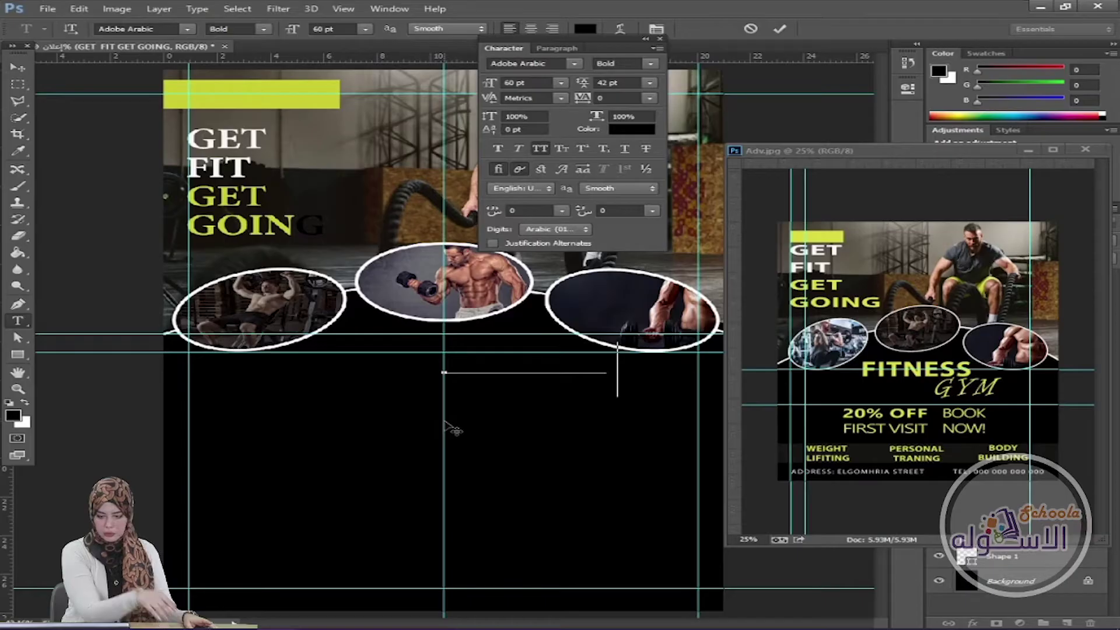
pyautogui.click(780, 31)
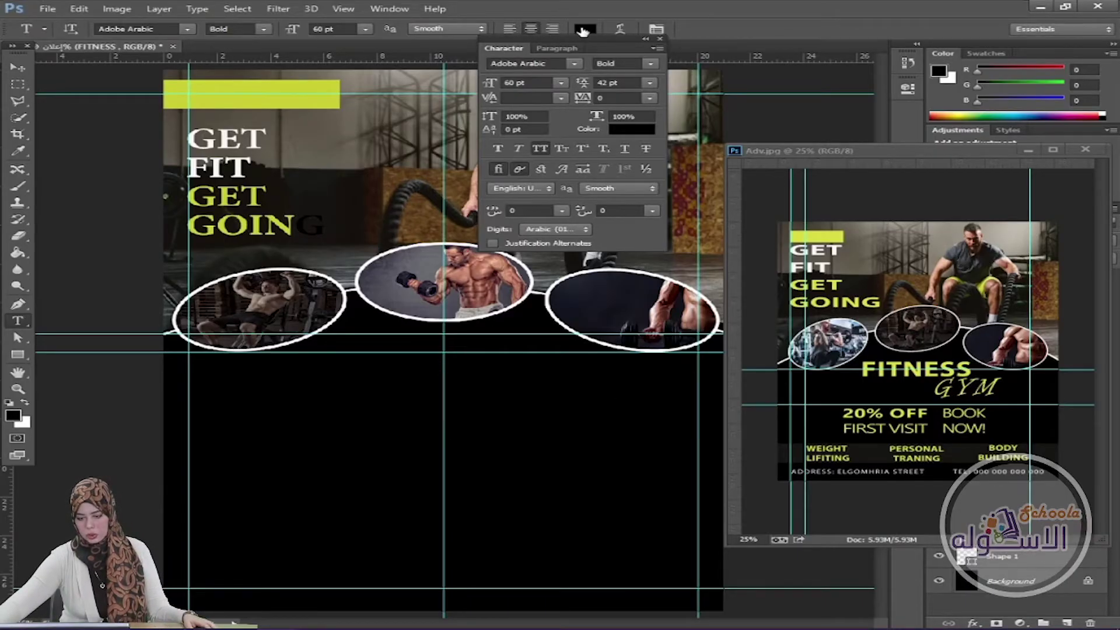
# Step: Recolor the FITNESS title with the yellow-green #c8ce33 sampled from the accent bar
pyautogui.click(583, 30)
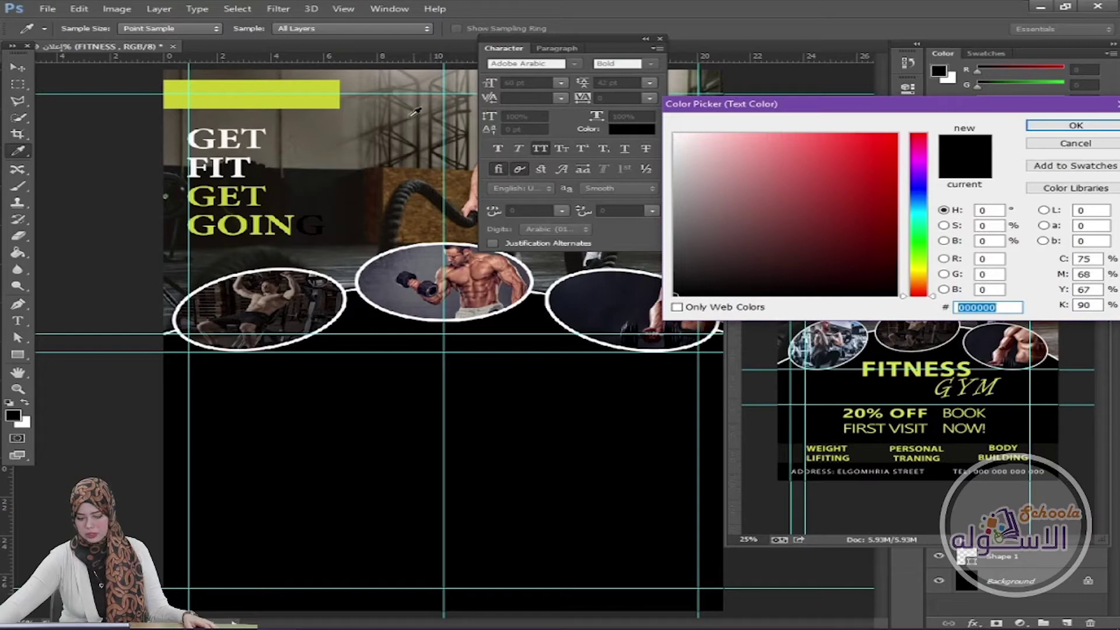
pyautogui.click(318, 91)
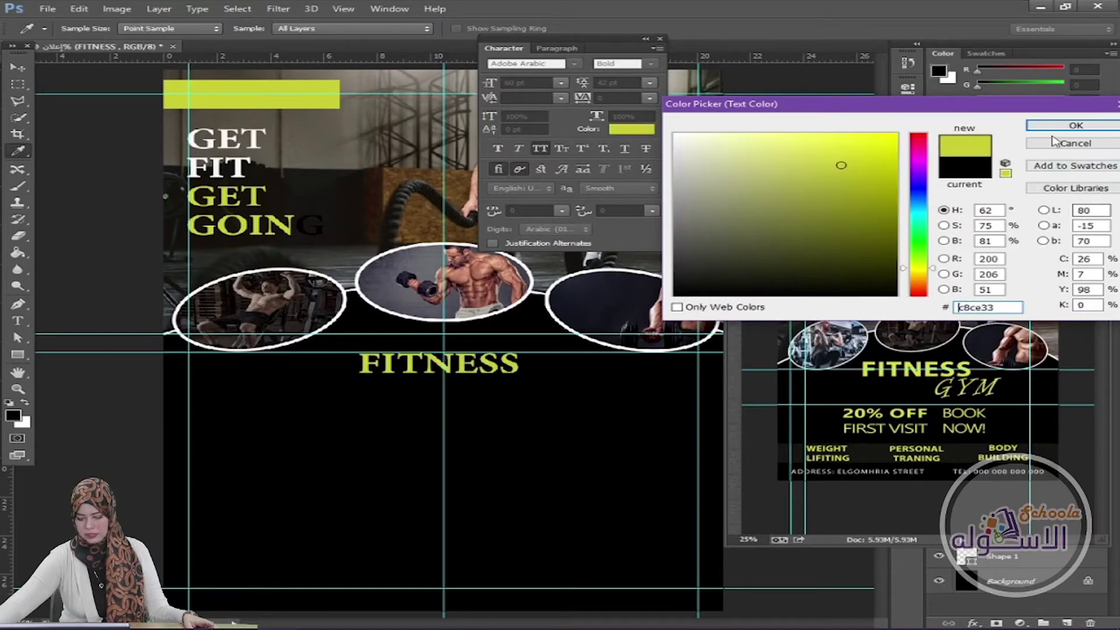
pyautogui.click(1075, 126)
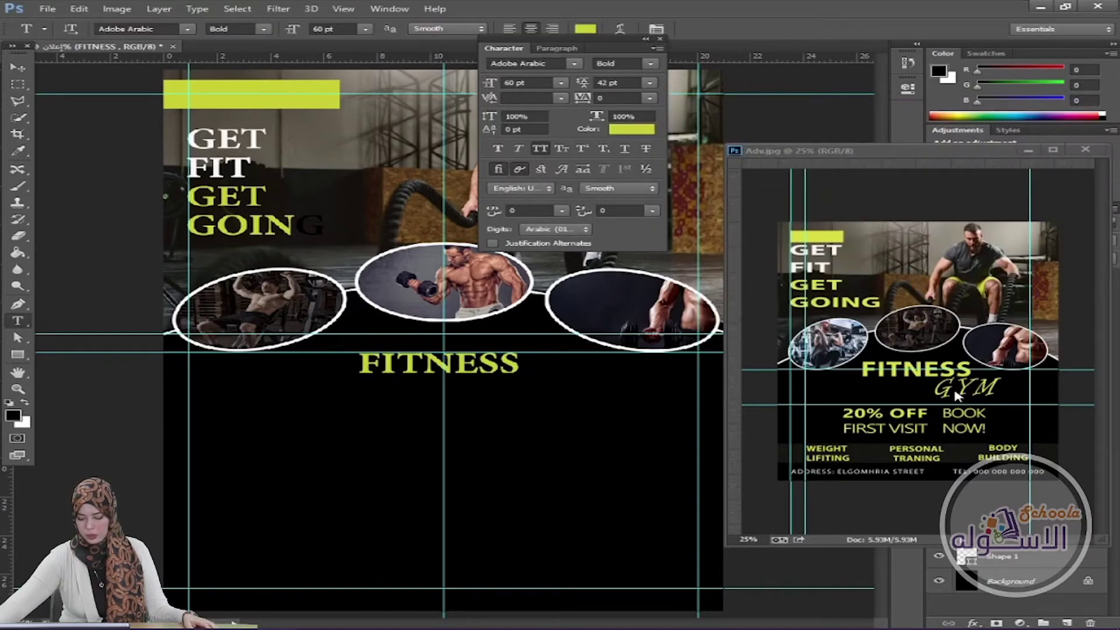
# Step: Add the word GYM as a separate text below the end of FITNESS and commit it
pyautogui.click(507, 406)
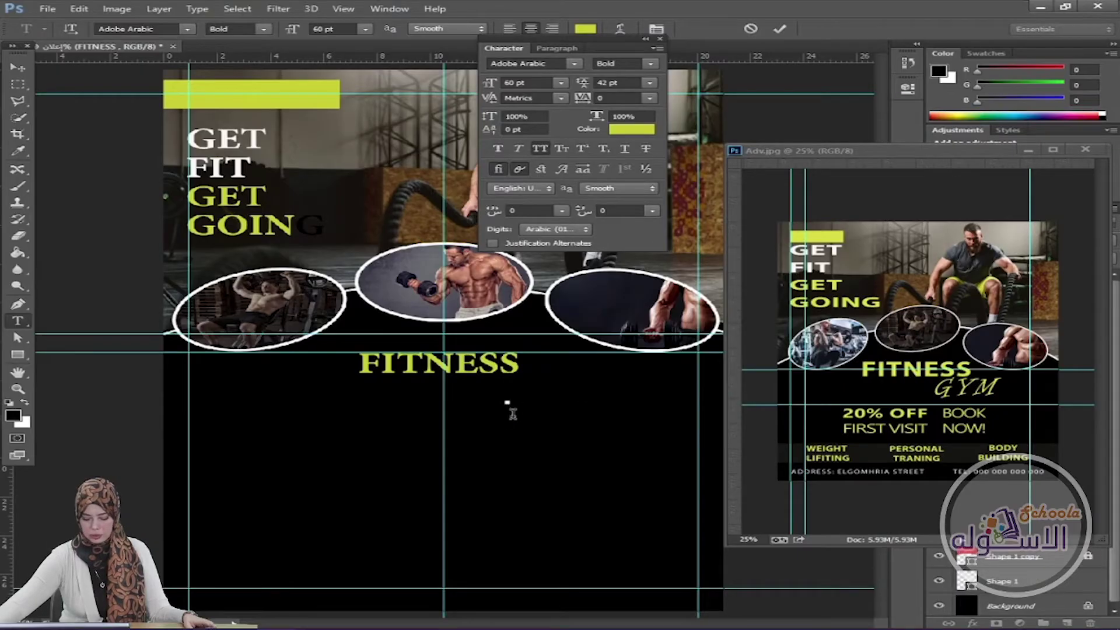
pyautogui.write('GY')
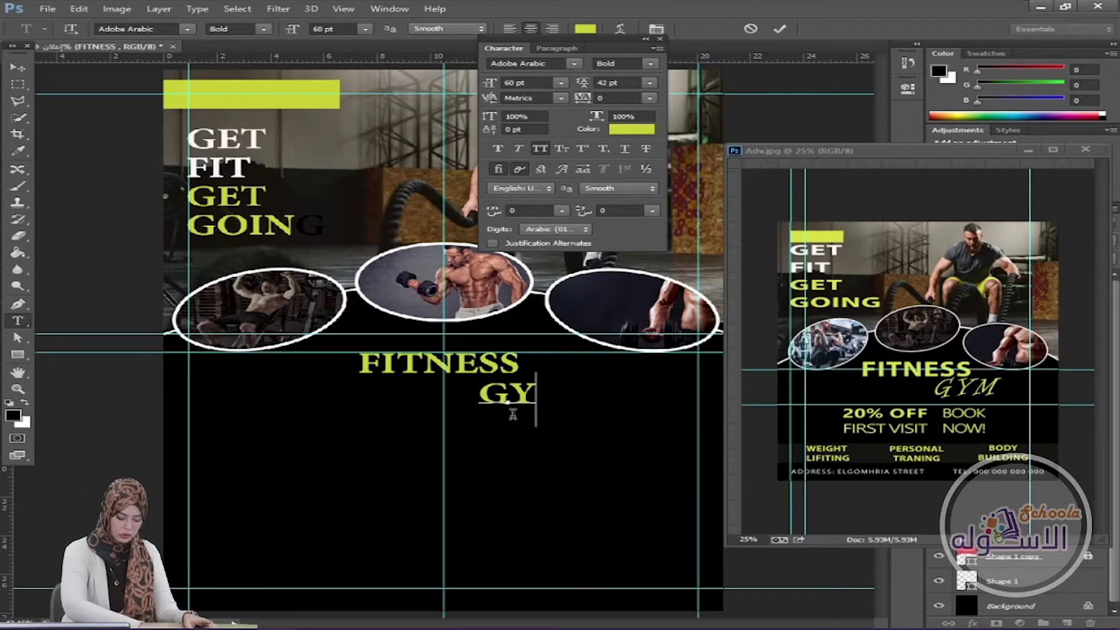
pyautogui.write('M')
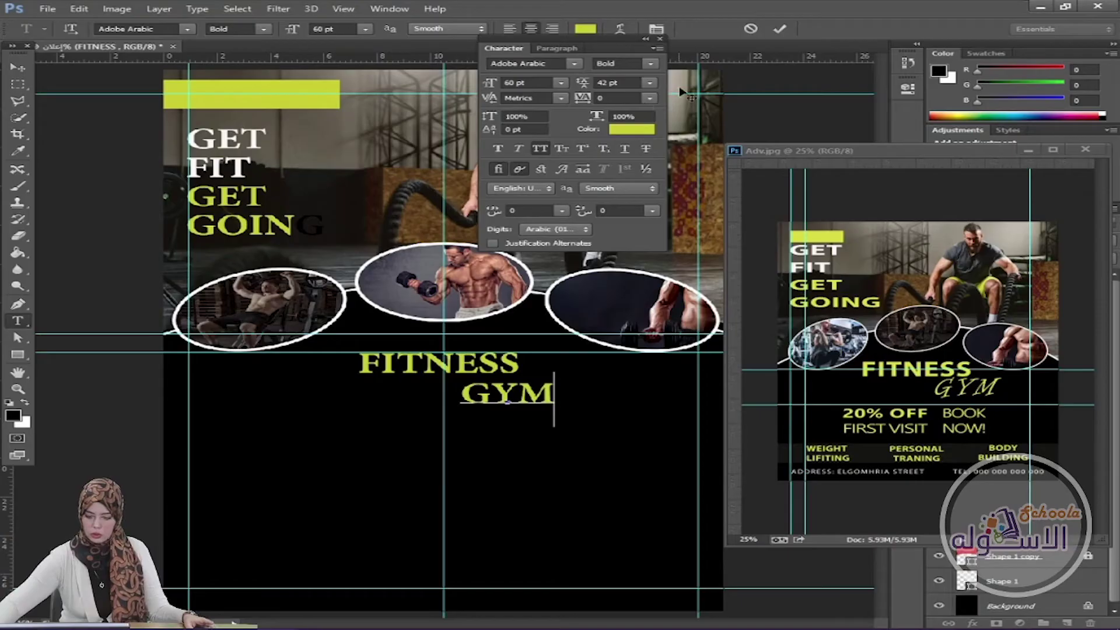
pyautogui.click(780, 28)
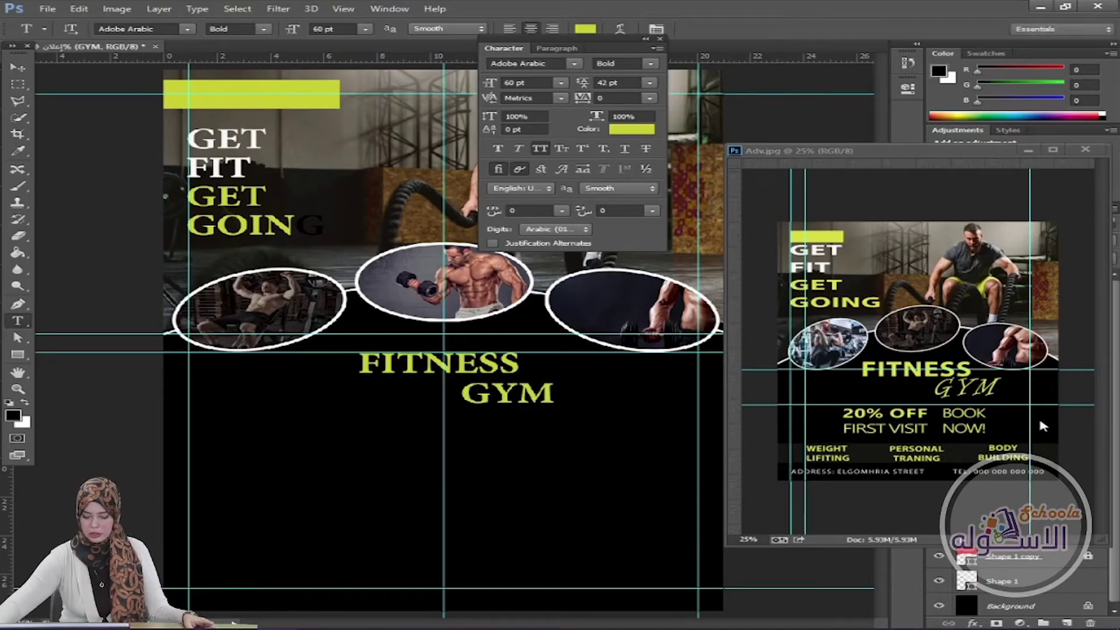
# Step: Try the Parchment and Pristina fonts on the word GYM
pyautogui.click(188, 29)
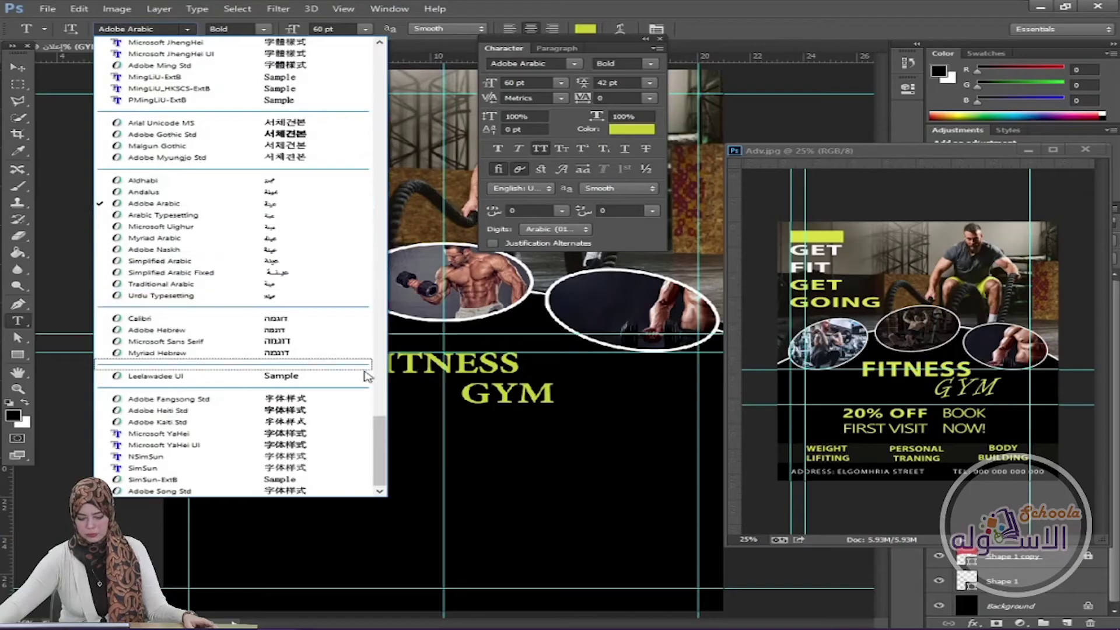
pyautogui.moveTo(379, 434); pyautogui.dragTo(408, 272)
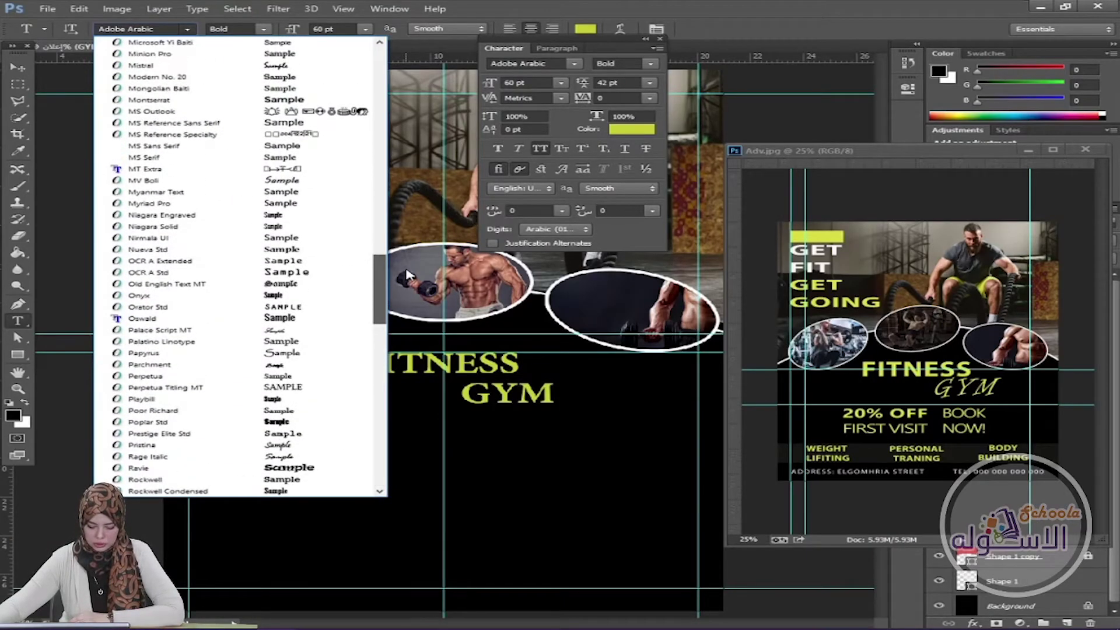
pyautogui.click(295, 363)
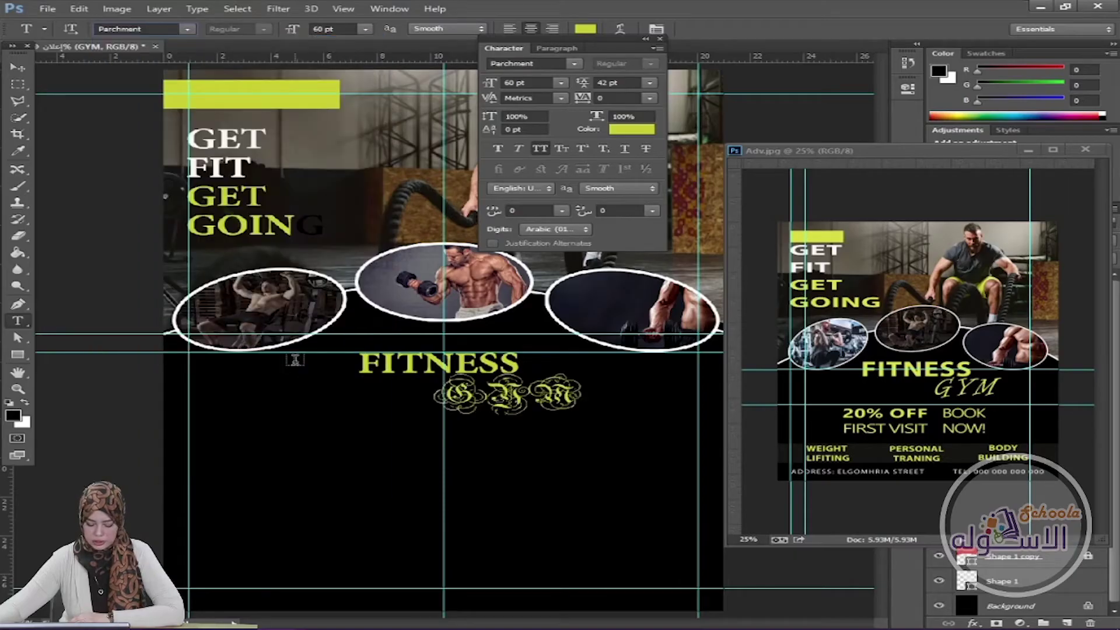
pyautogui.click(193, 29)
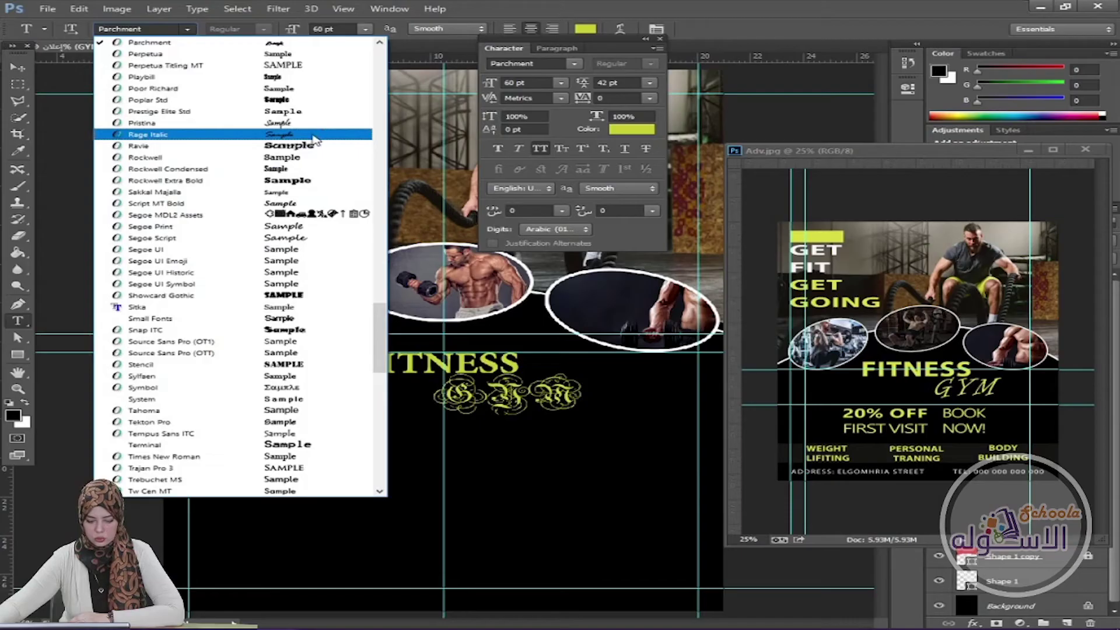
pyautogui.click(300, 123)
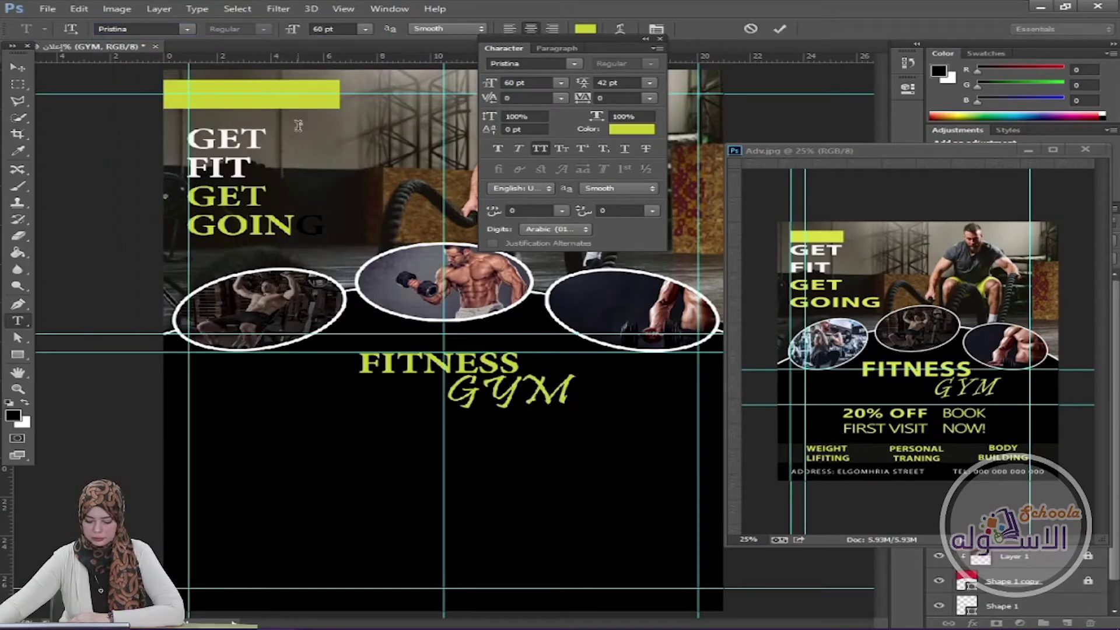
pyautogui.click(187, 29)
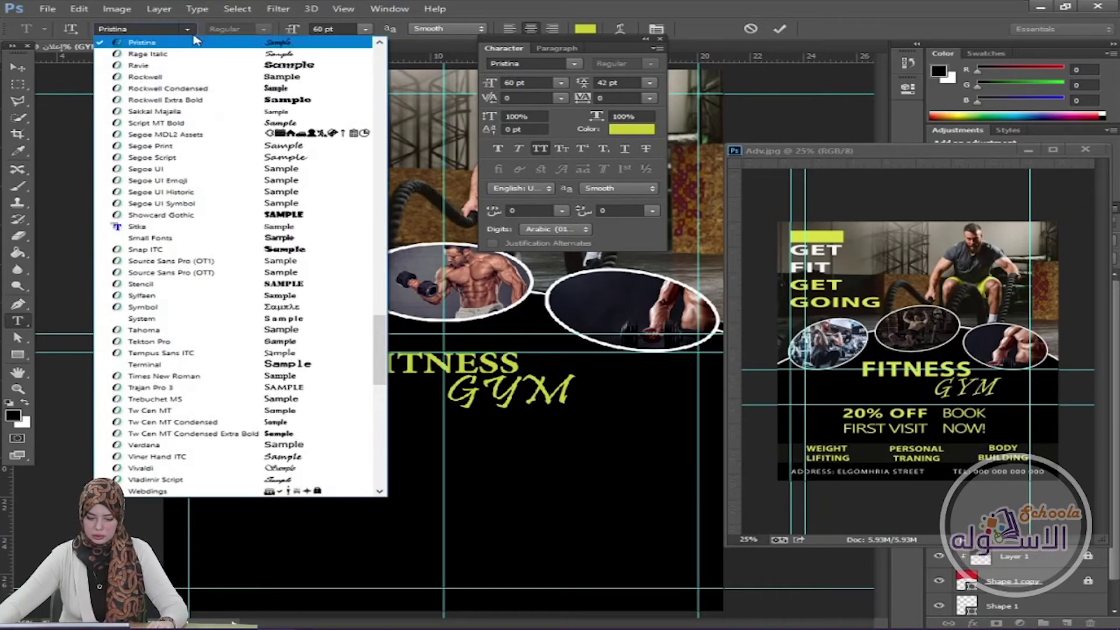
pyautogui.click(318, 43)
pyautogui.press('Up')
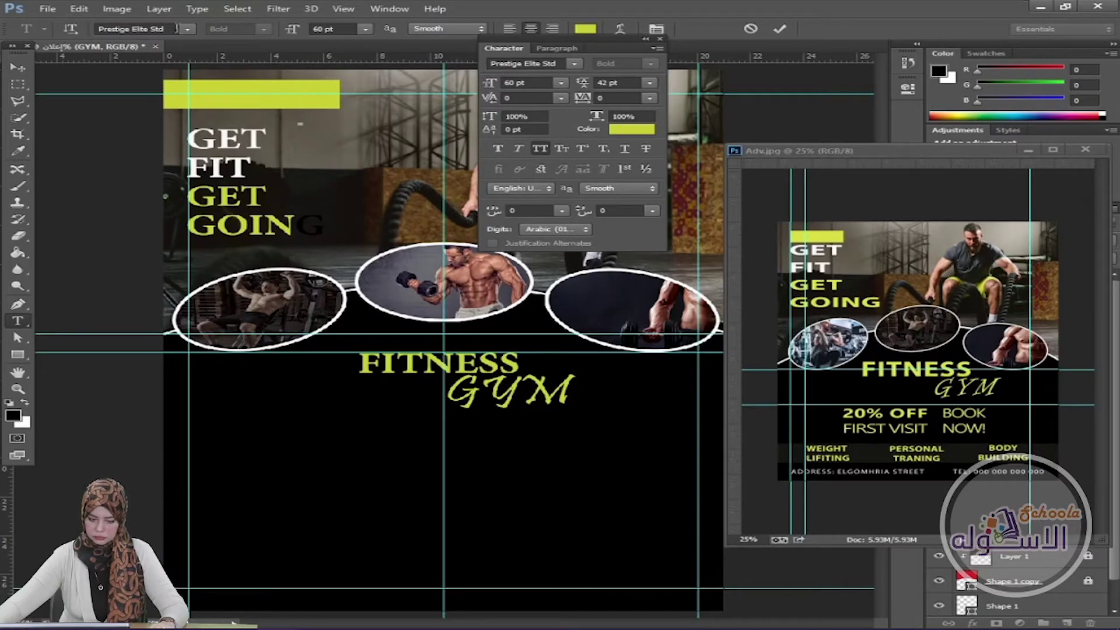
pyautogui.click(187, 29)
pyautogui.click(750, 32)
pyautogui.click(750, 33)
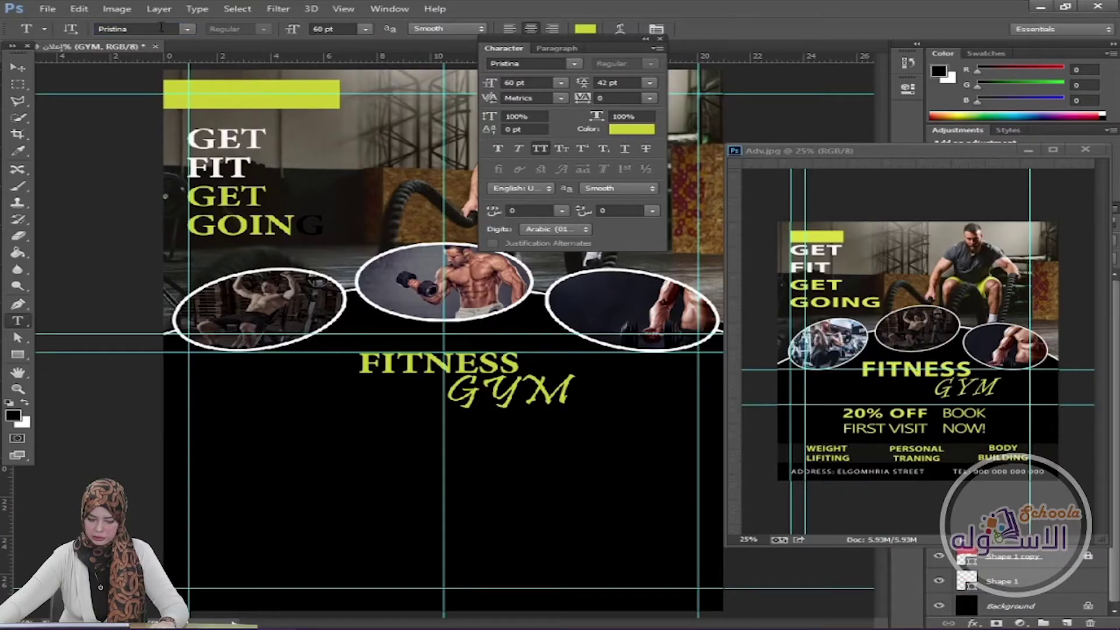
# Step: Set the word GYM in the MV Boli font and move it slightly down, clear of FITNESS
pyautogui.click(188, 30)
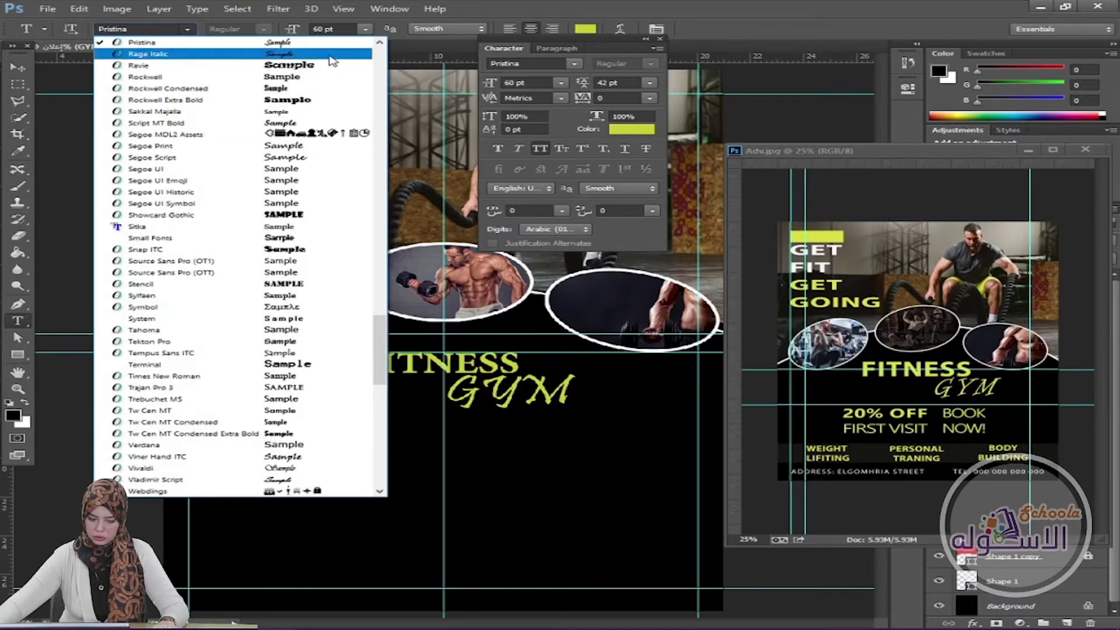
pyautogui.scroll(6, 382, 47)
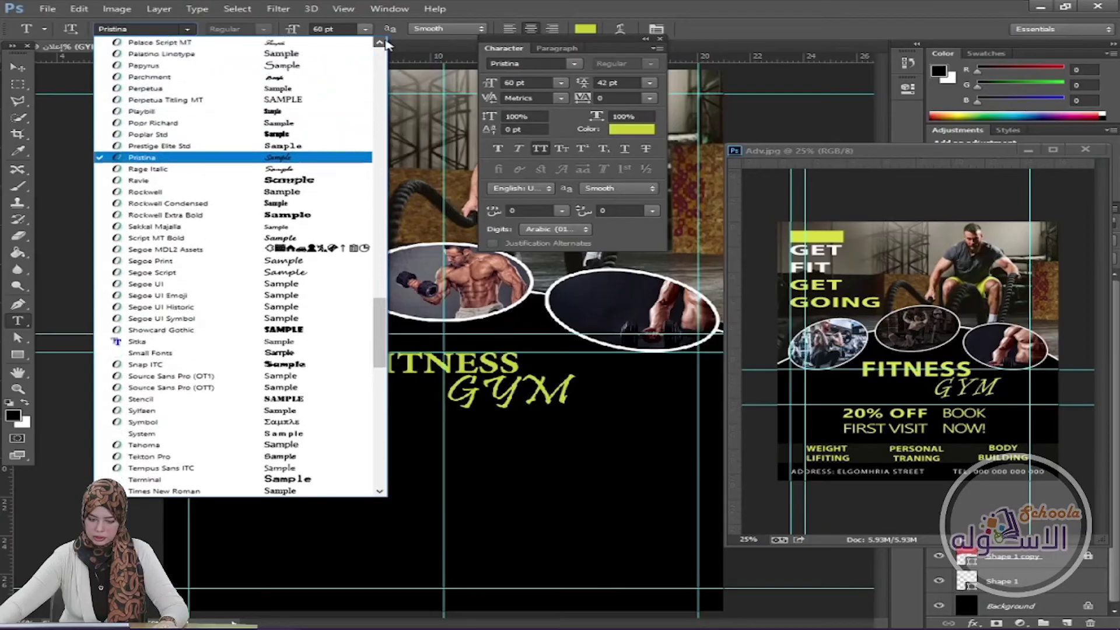
pyautogui.scroll(5, 381, 47)
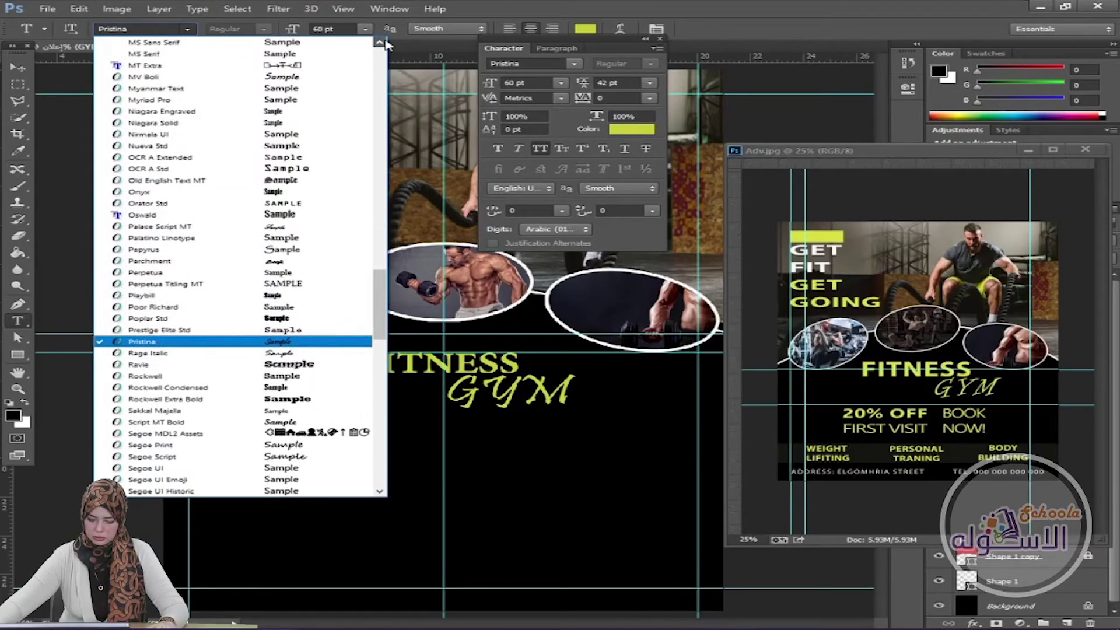
pyautogui.click(303, 170)
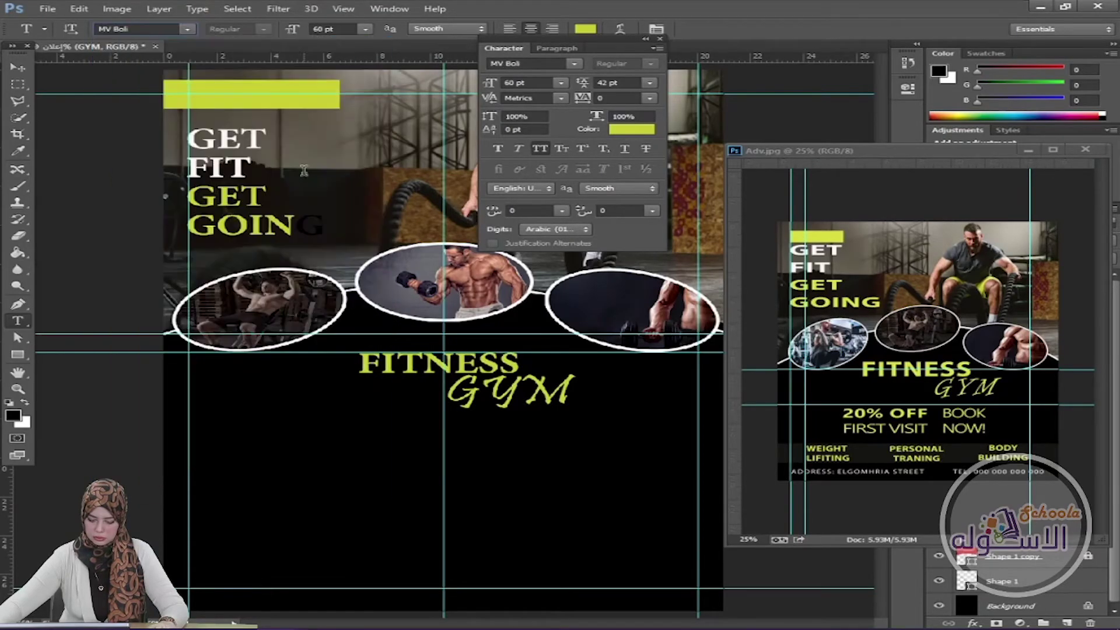
pyautogui.click(18, 67)
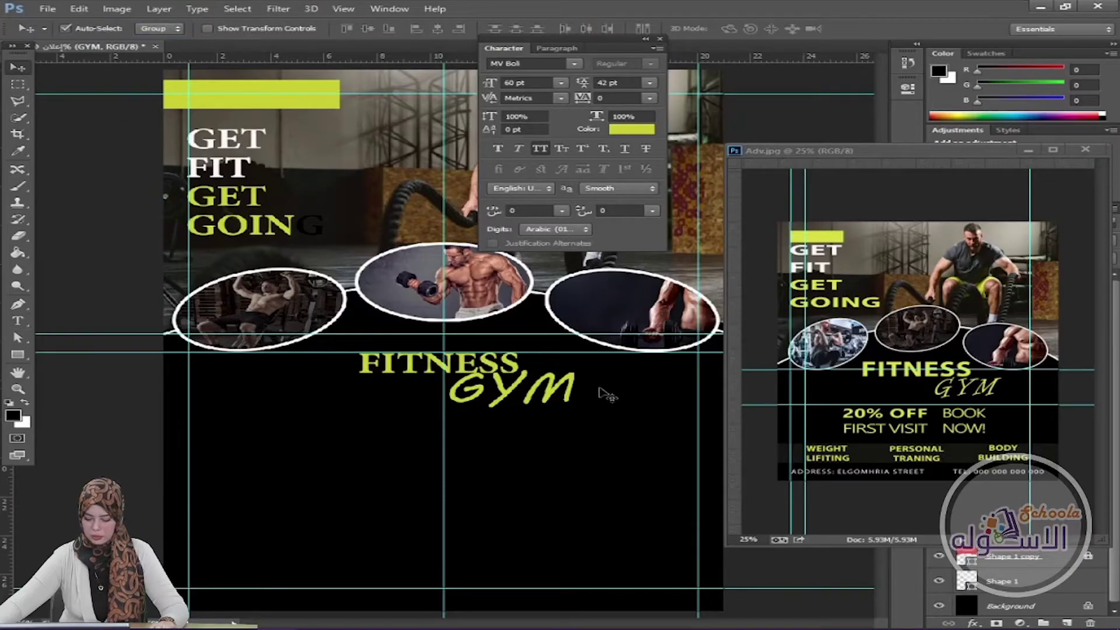
pyautogui.moveTo(556, 393); pyautogui.dragTo(559, 396)
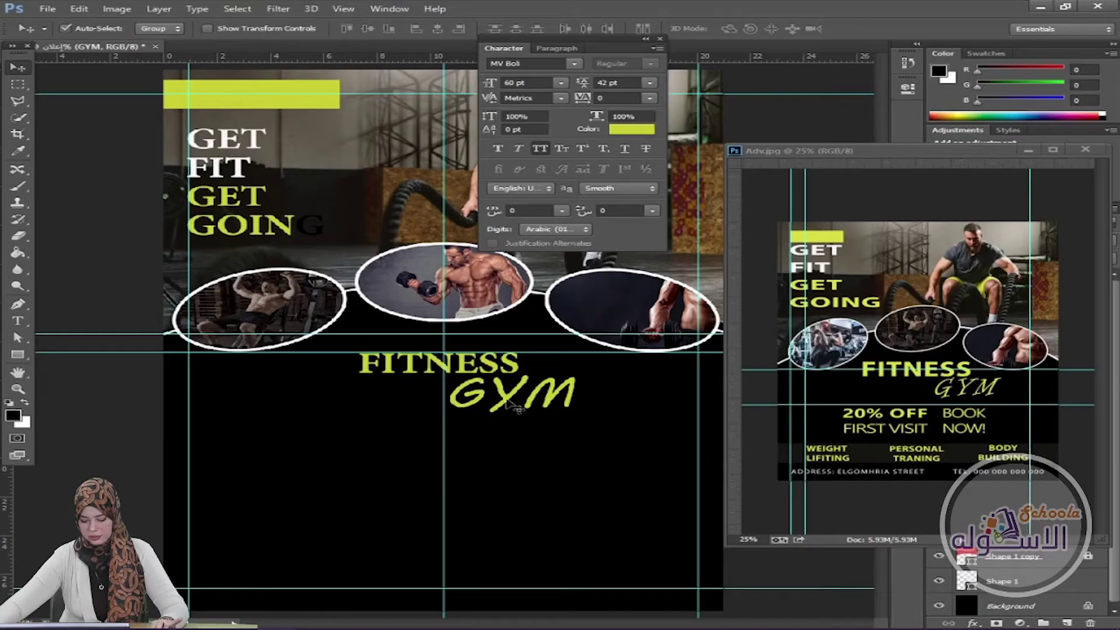
# Step: Reduce the word GYM to a font size of 36 pt
pyautogui.click(18, 320)
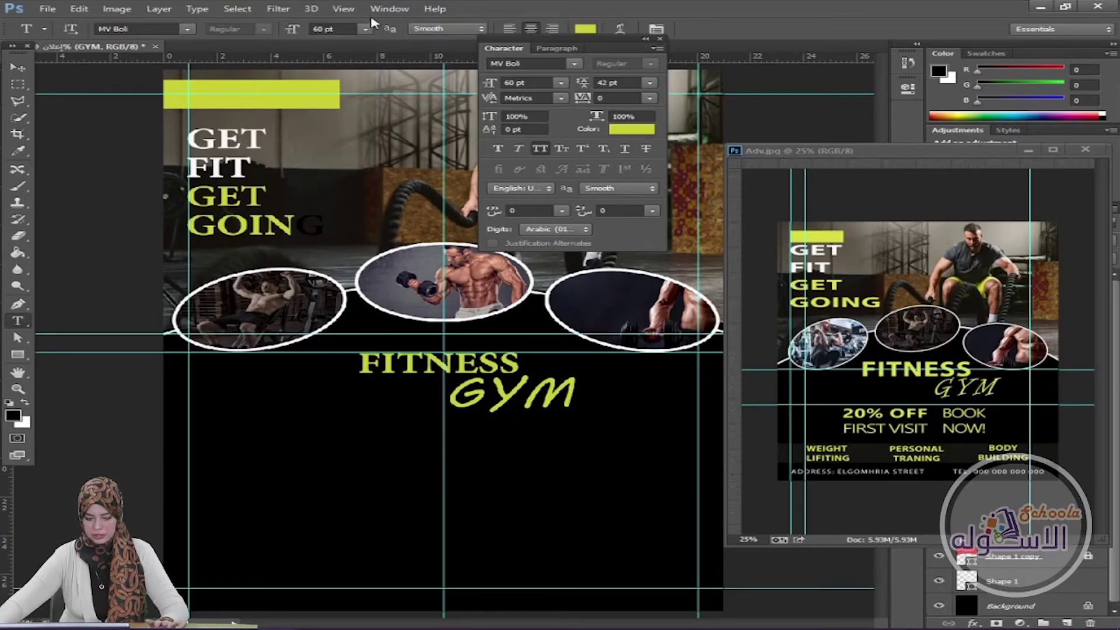
pyautogui.click(365, 29)
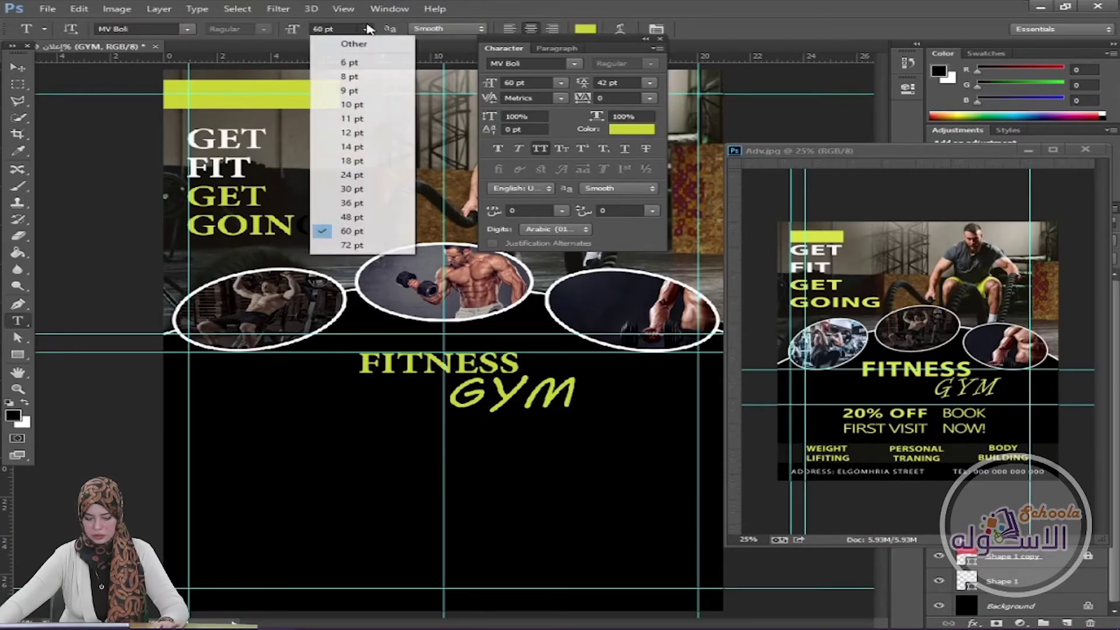
pyautogui.click(356, 204)
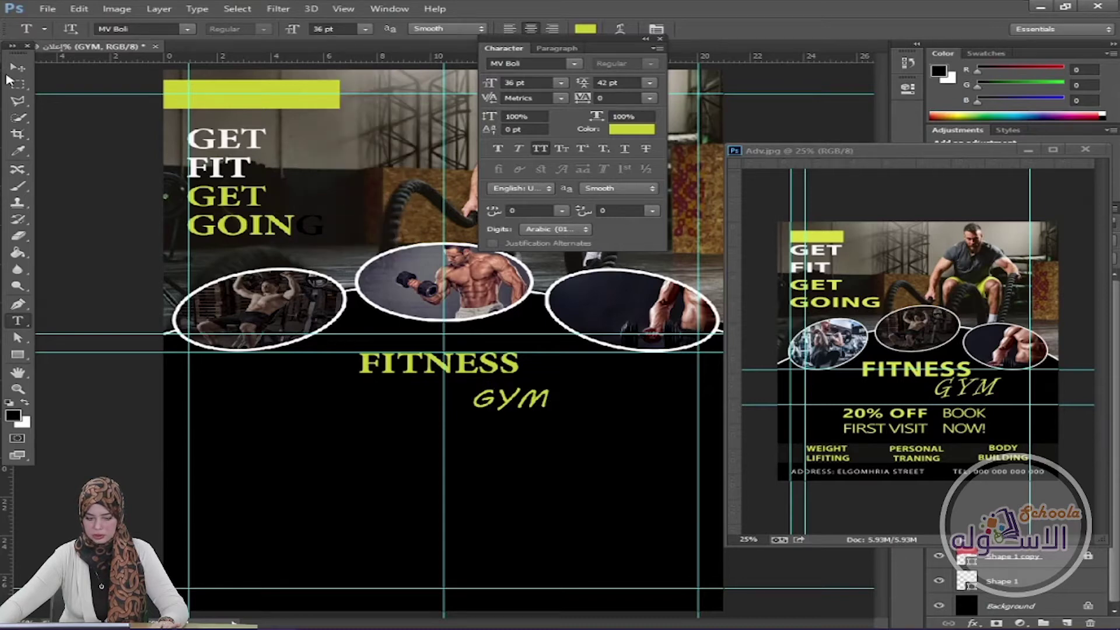
# Step: Enlarge the whole FITNESS title to 72 pt and commit the text edit
pyautogui.click(428, 366)
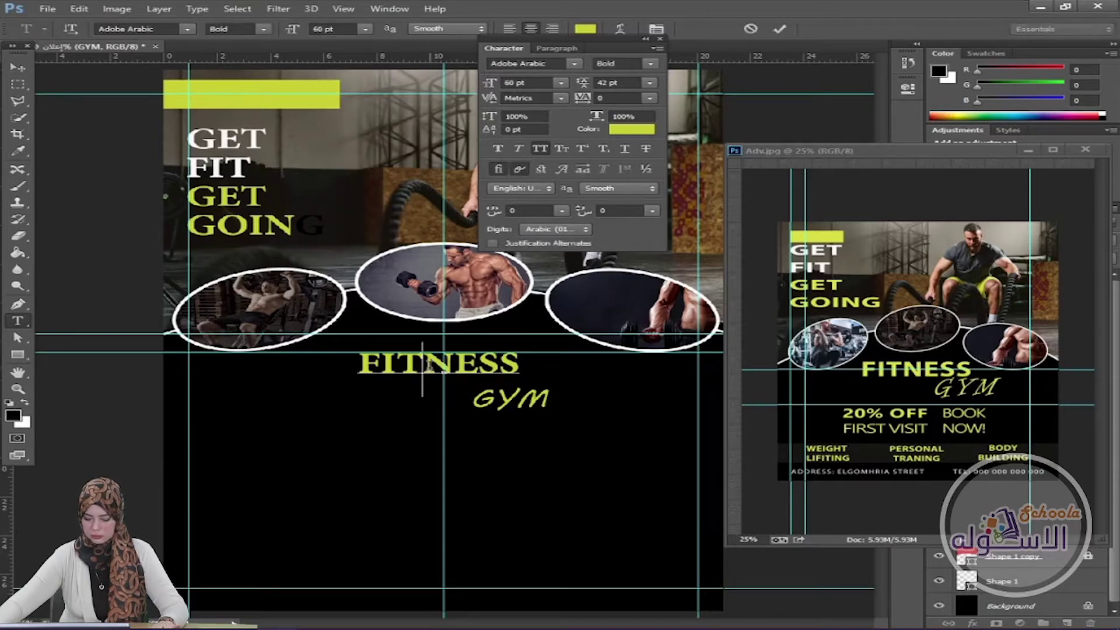
pyautogui.hotkey('ctrl', 'a')
pyautogui.click(364, 29)
pyautogui.click(351, 245)
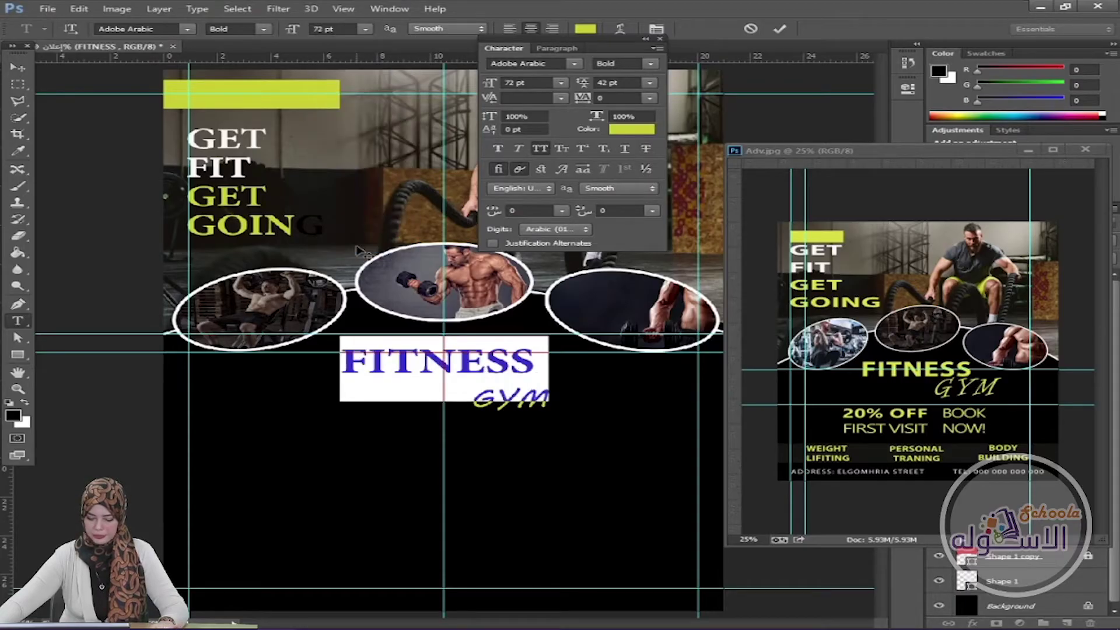
pyautogui.click(779, 28)
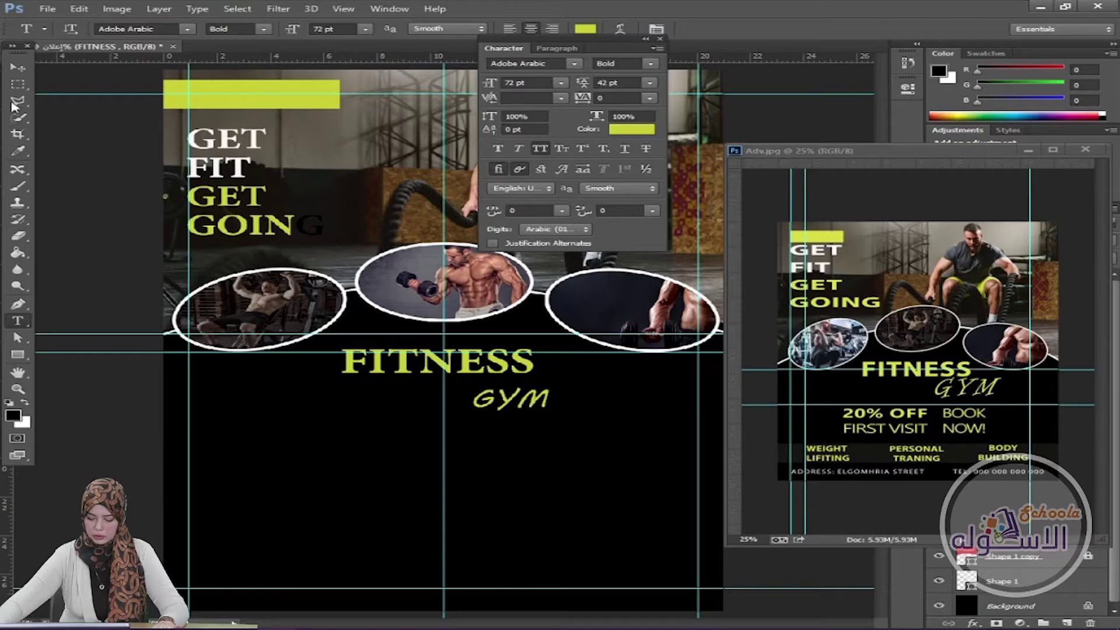
# Step: Move the word GYM slightly up, closer to the FITNESS title
pyautogui.click(17, 67)
pyautogui.moveTo(508, 405); pyautogui.dragTo(510, 395)
# Step: Set the FITNESS title in the Myanmar Text font, Bold, at 60 pt
pyautogui.click(410, 369)
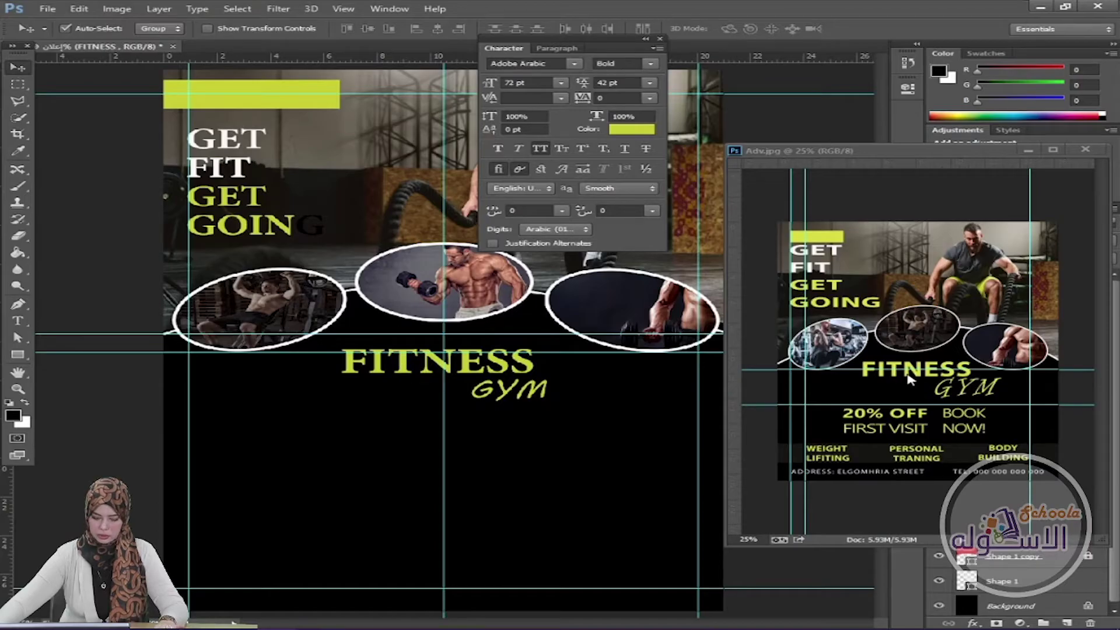
pyautogui.click(17, 320)
pyautogui.click(186, 29)
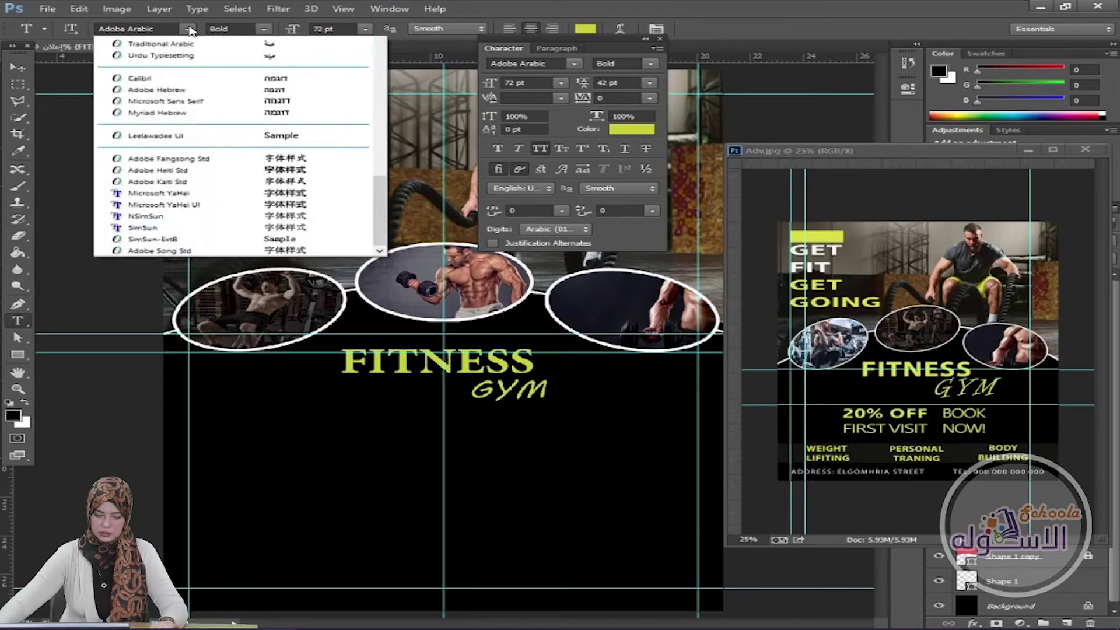
pyautogui.moveTo(390, 445); pyautogui.dragTo(398, 277)
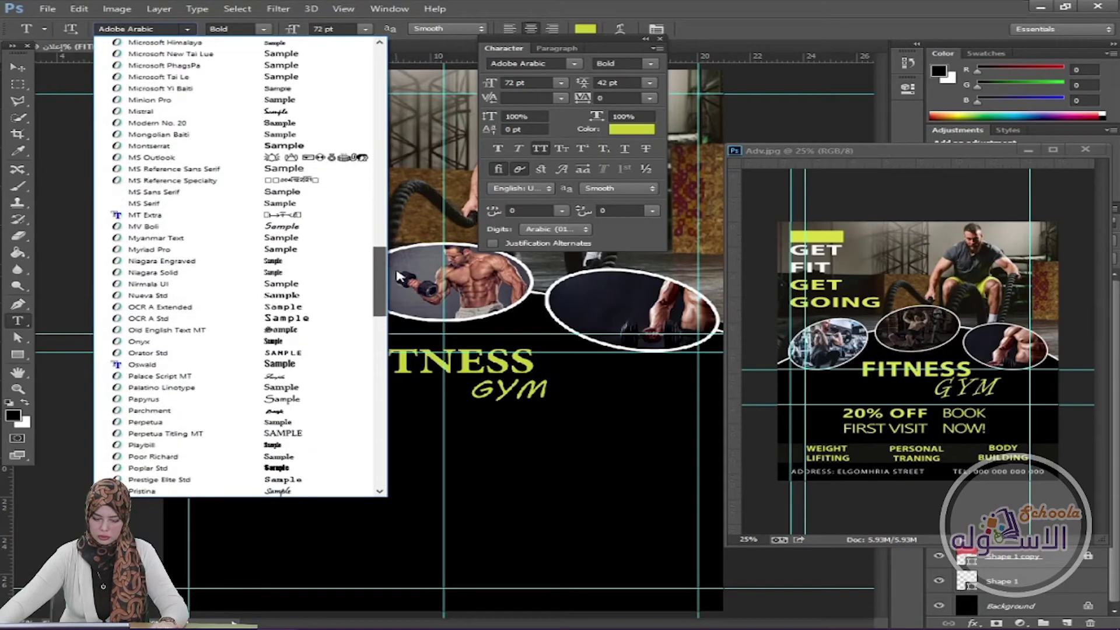
pyautogui.click(320, 238)
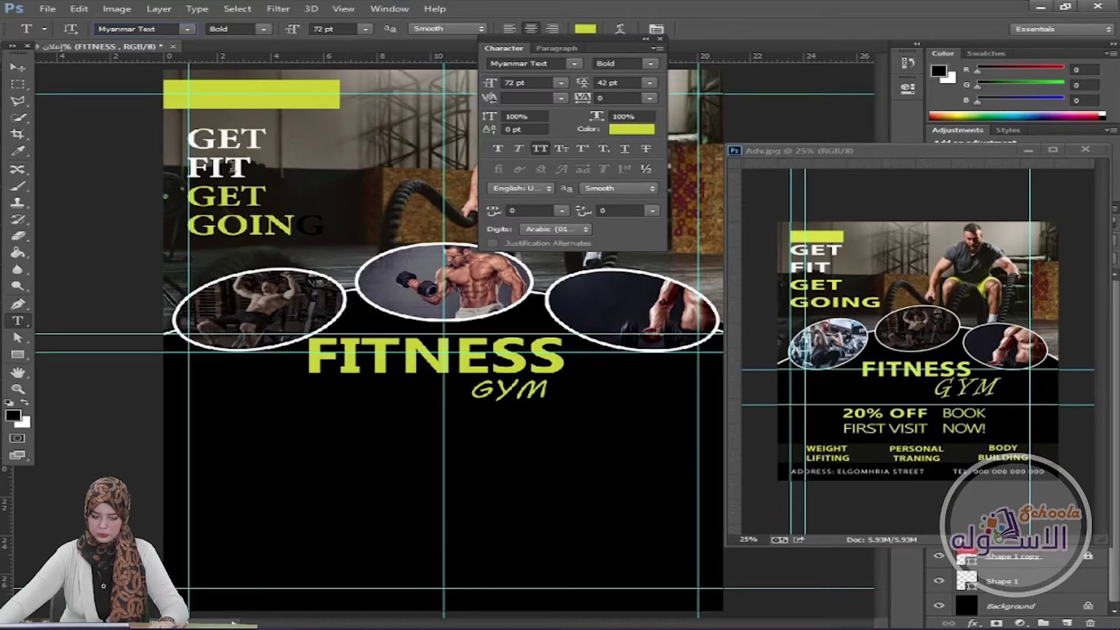
pyautogui.click(364, 30)
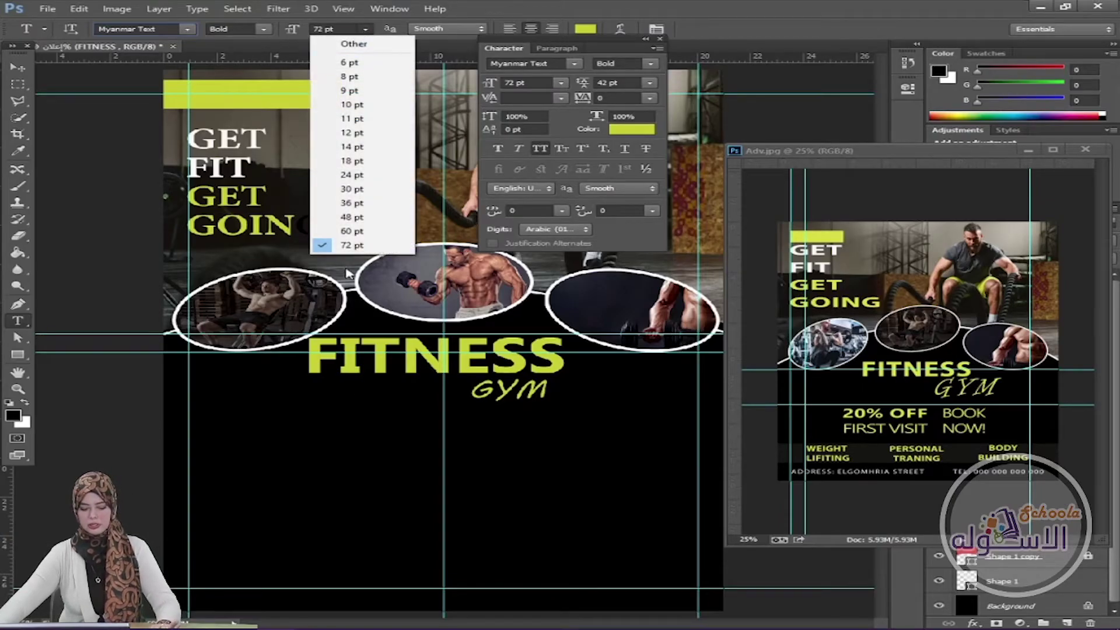
pyautogui.click(356, 228)
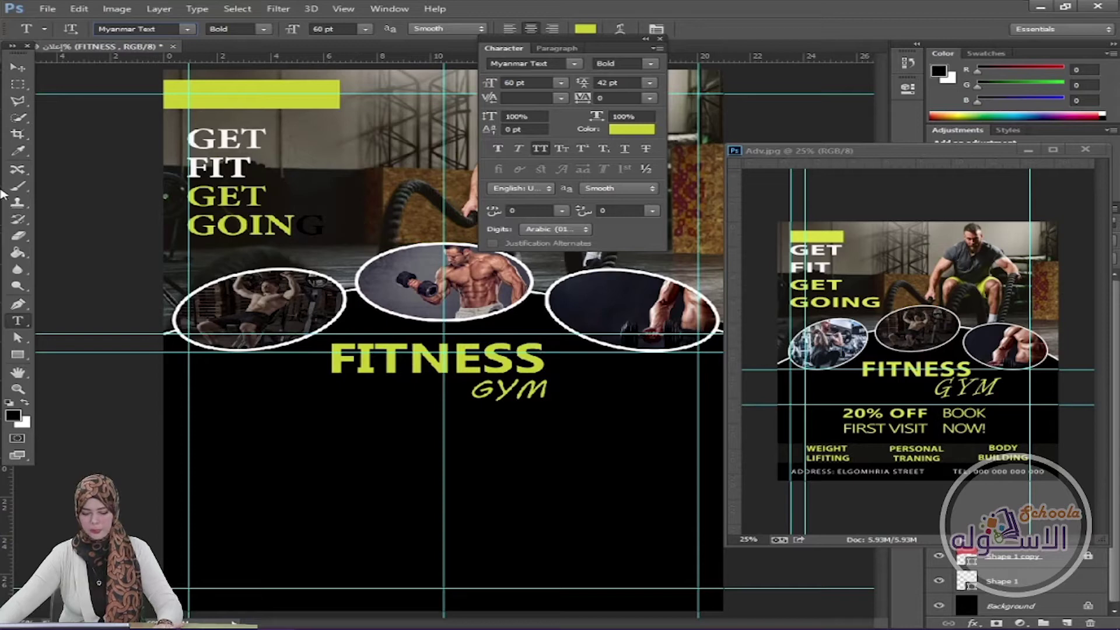
# Step: Add a horizontal guide across the poster just below the word GYM
pyautogui.click(15, 67)
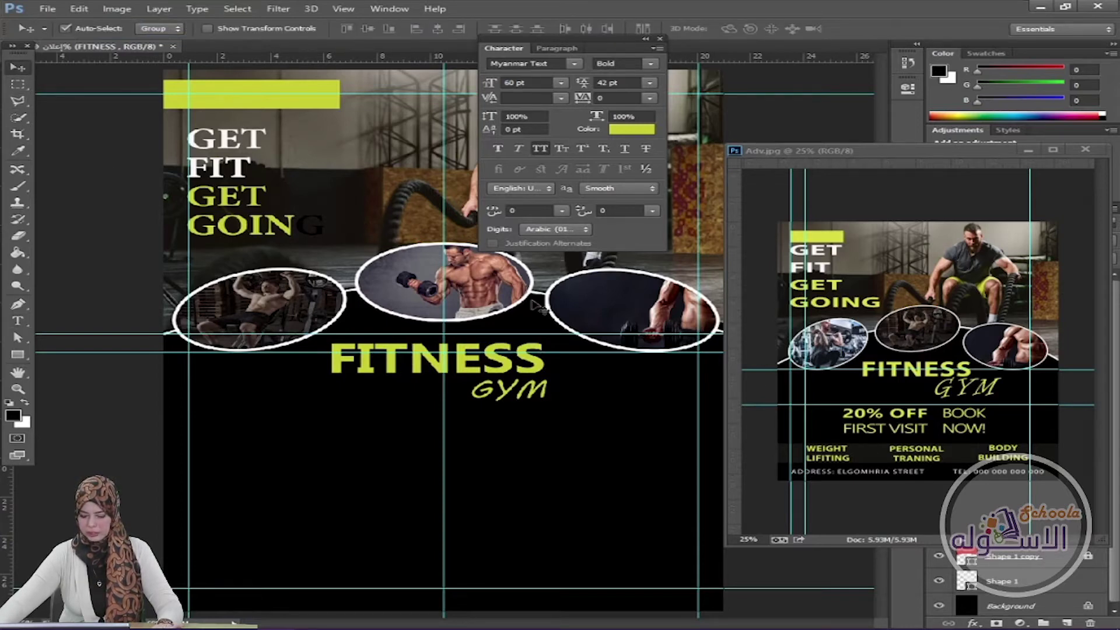
pyautogui.moveTo(88, 59); pyautogui.dragTo(112, 432)
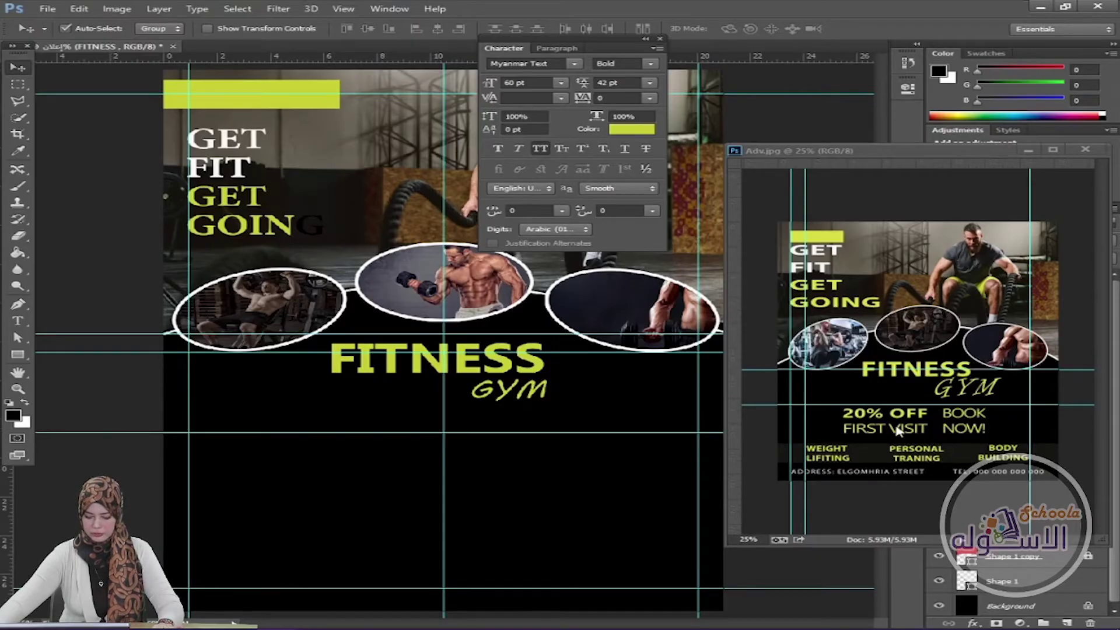
# Step: Add the text 20% OFF on the guide below GYM and shift it right until it lies fully inside the poster
pyautogui.click(18, 320)
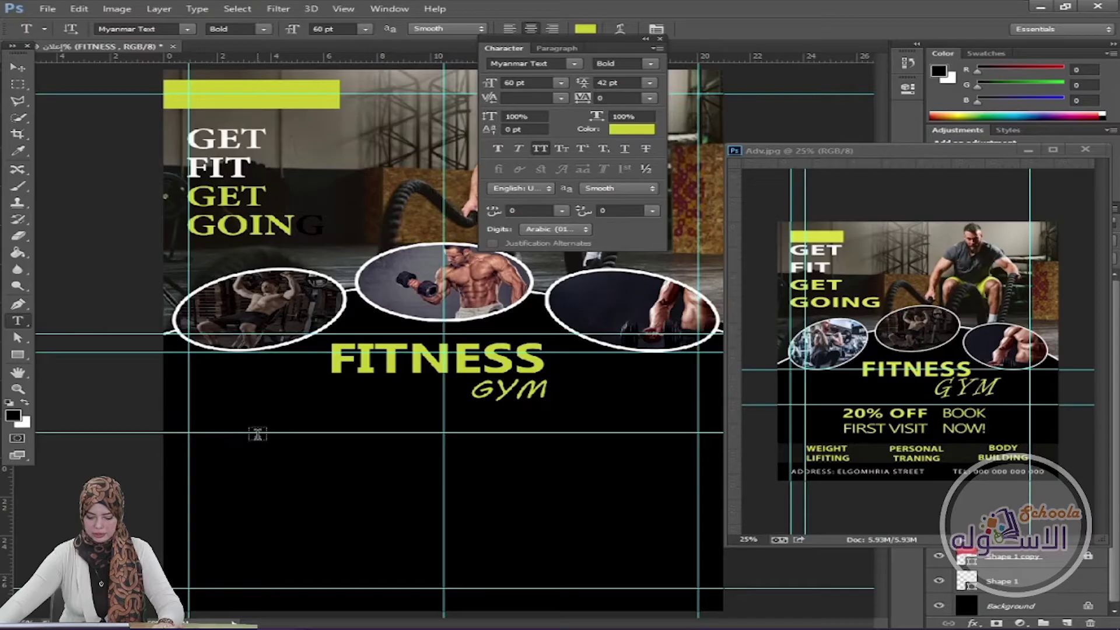
pyautogui.click(257, 433)
pyautogui.write('20')
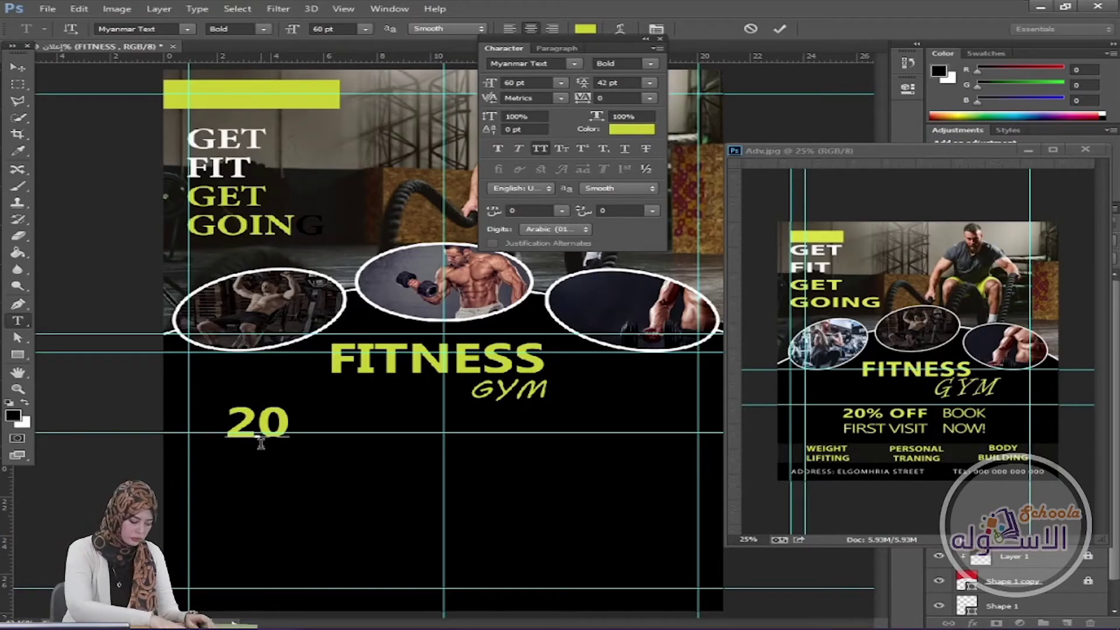
pyautogui.write('%')
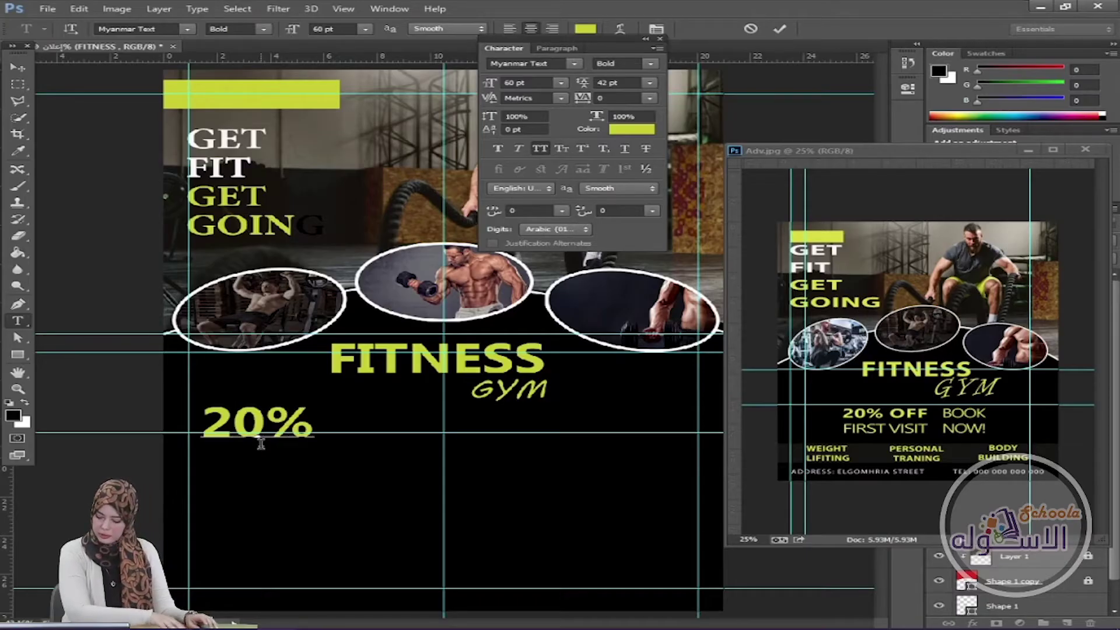
pyautogui.write(' O')
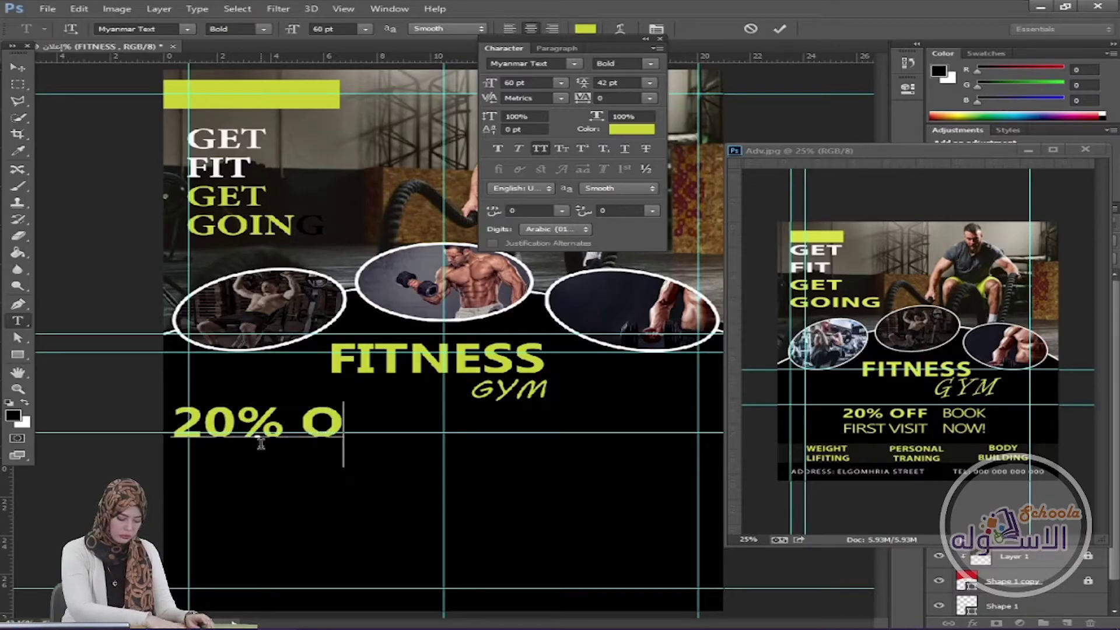
pyautogui.write('FF')
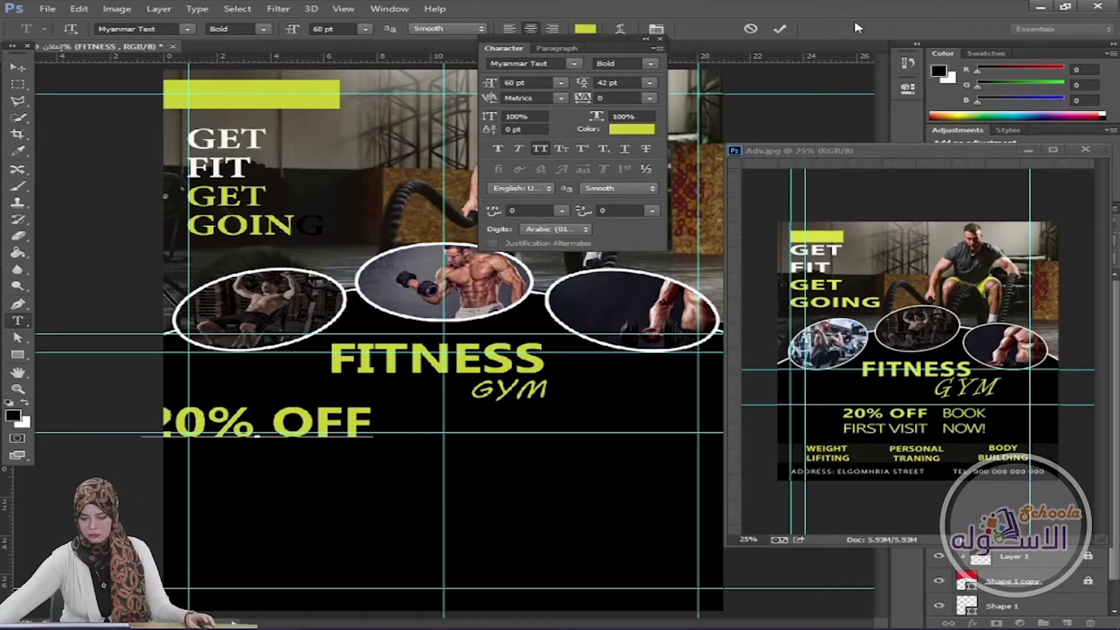
pyautogui.click(780, 32)
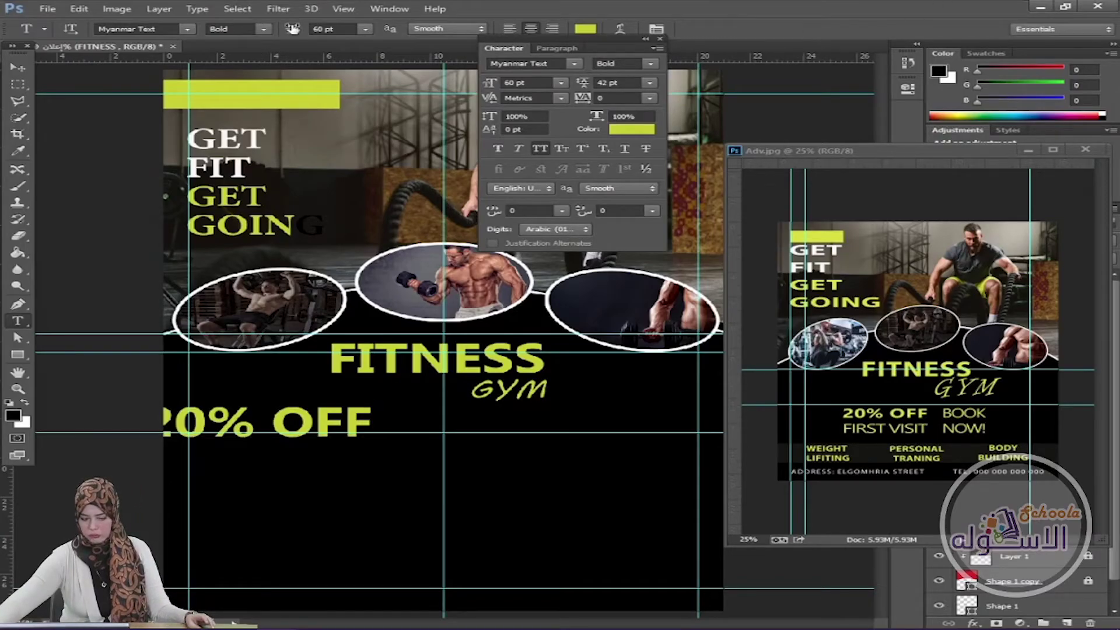
pyautogui.click(18, 67)
pyautogui.moveTo(294, 423); pyautogui.dragTo(358, 423)
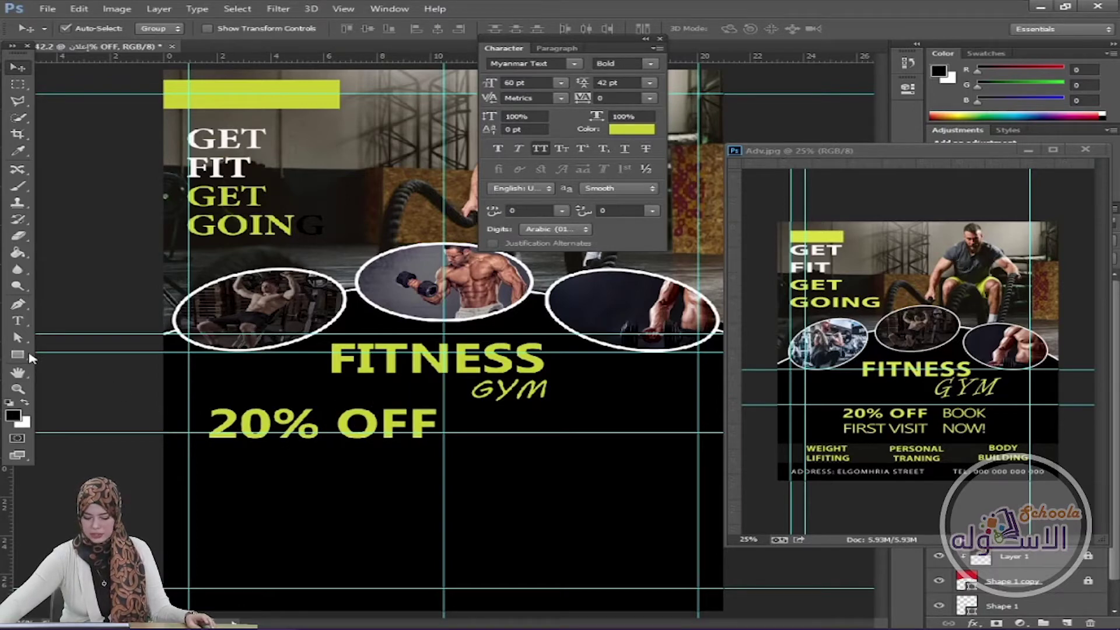
# Step: Set only the 20% part of the 20% OFF text to 48 pt and commit it
pyautogui.click(17, 320)
pyautogui.moveTo(211, 423); pyautogui.dragTo(309, 430)
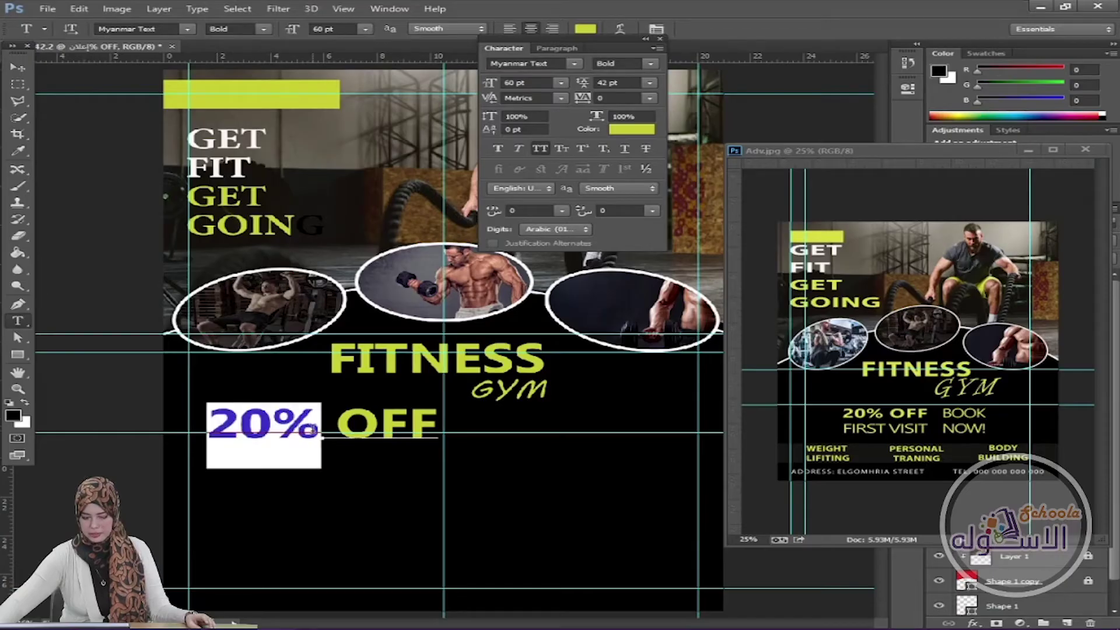
pyautogui.click(365, 29)
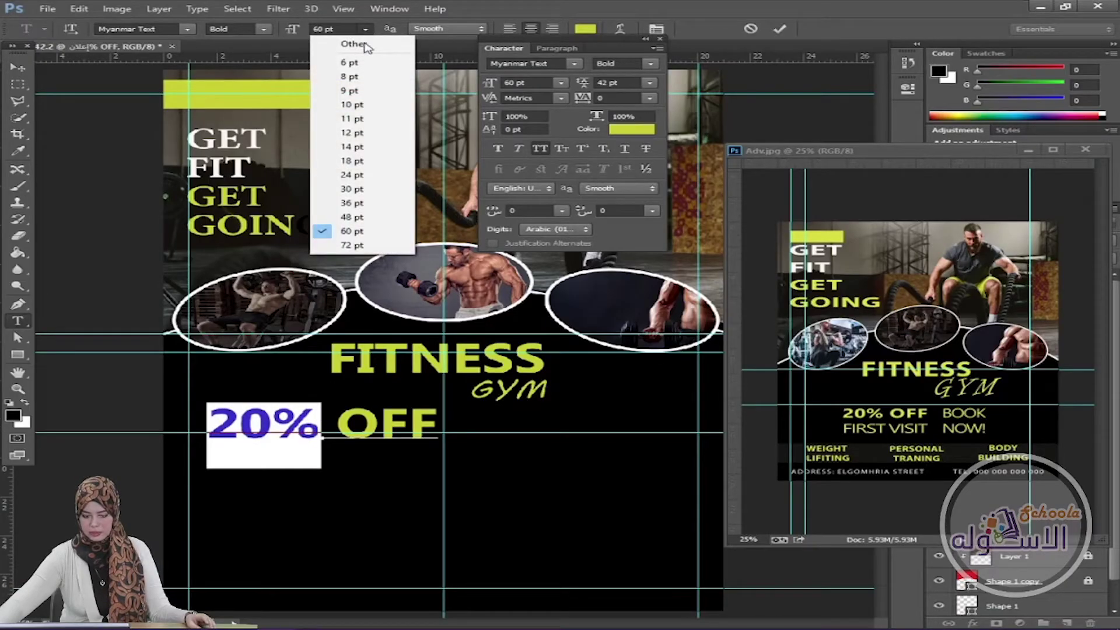
pyautogui.click(352, 217)
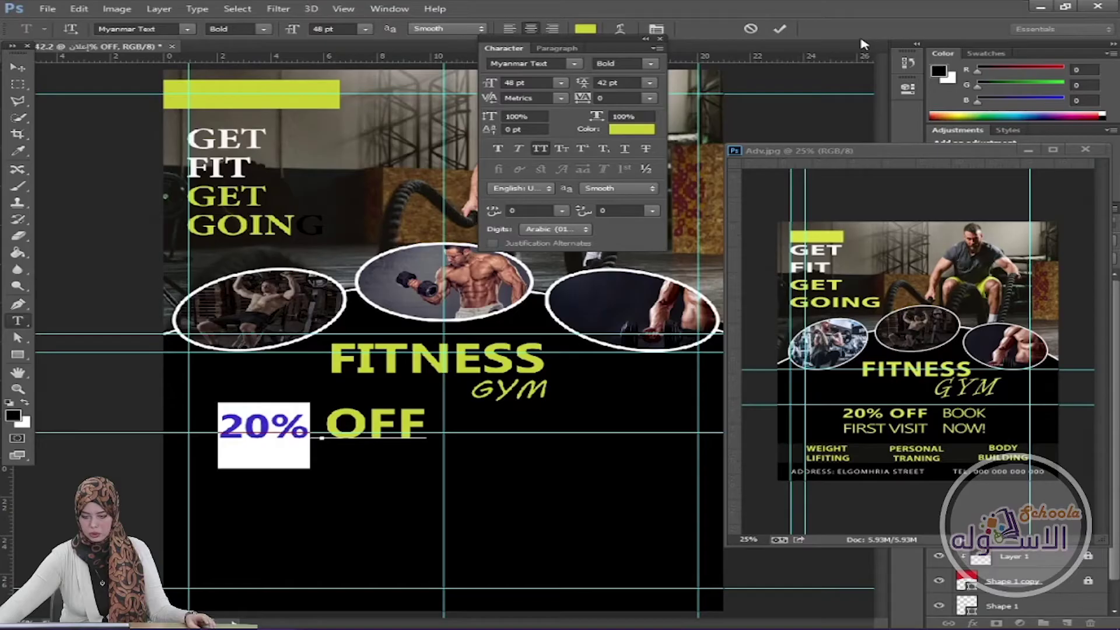
pyautogui.click(780, 28)
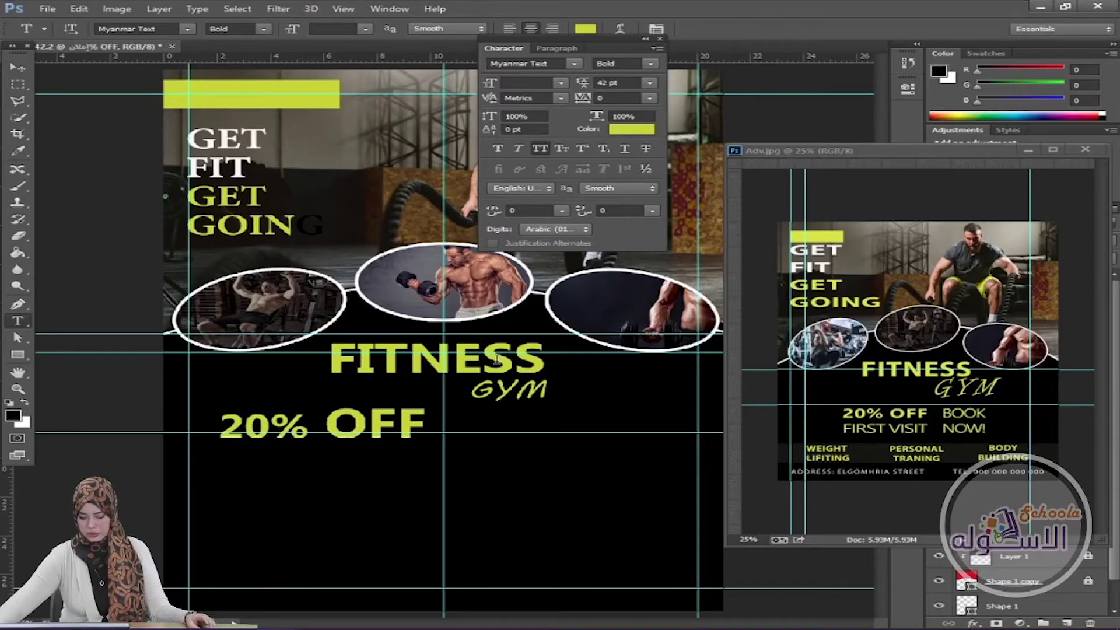
# Step: Select the whole 20% OFF text and set it to 48 pt
pyautogui.moveTo(324, 419); pyautogui.dragTo(411, 420)
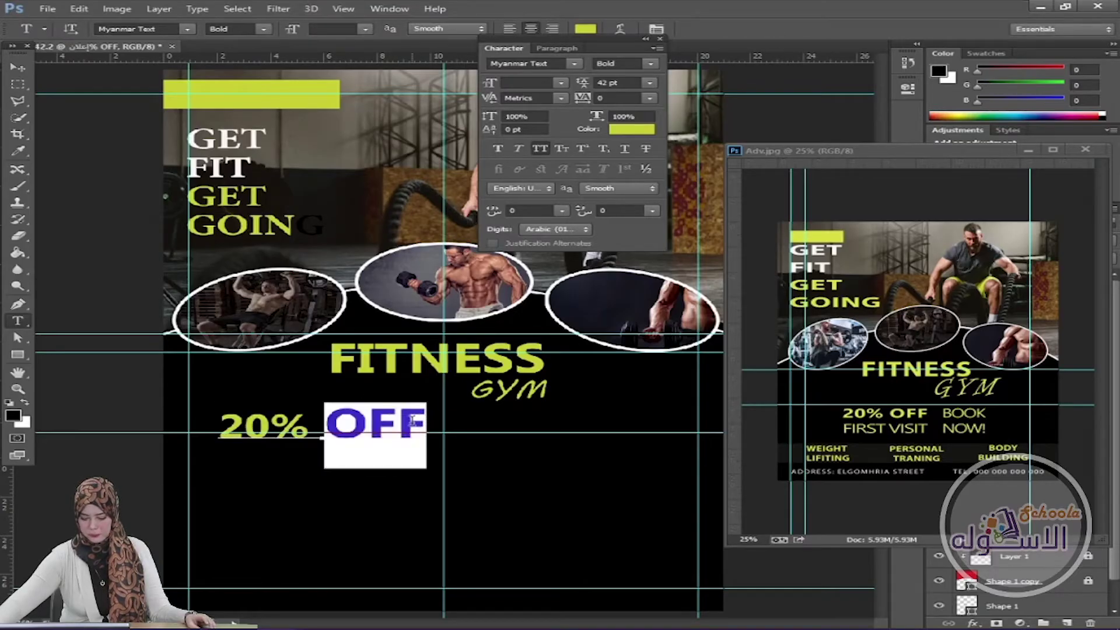
pyautogui.moveTo(219, 422); pyautogui.dragTo(426, 423)
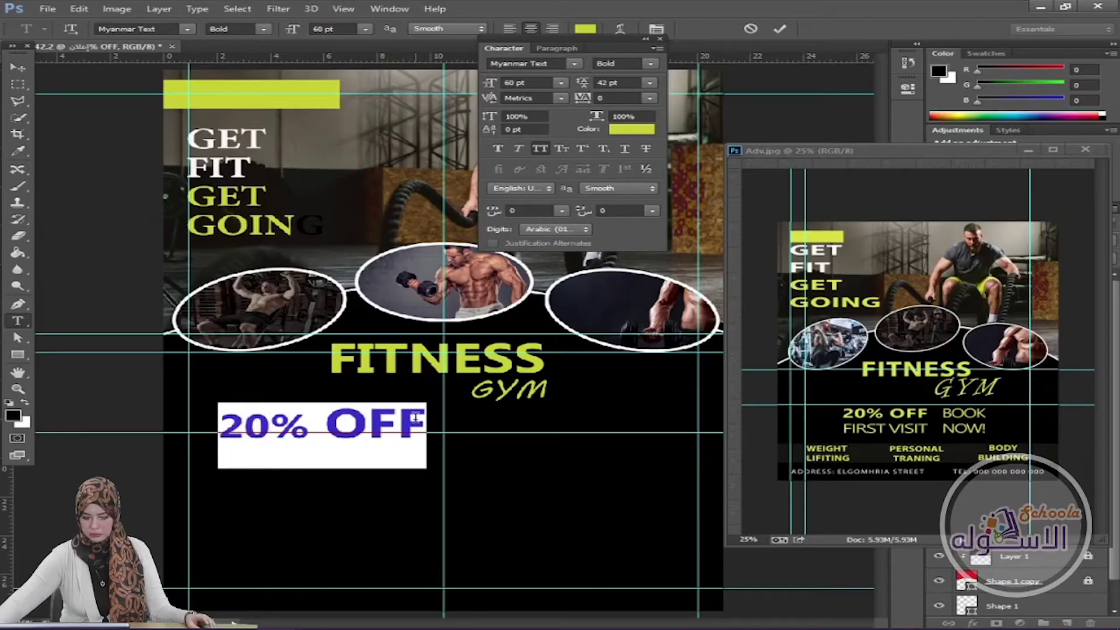
pyautogui.click(364, 29)
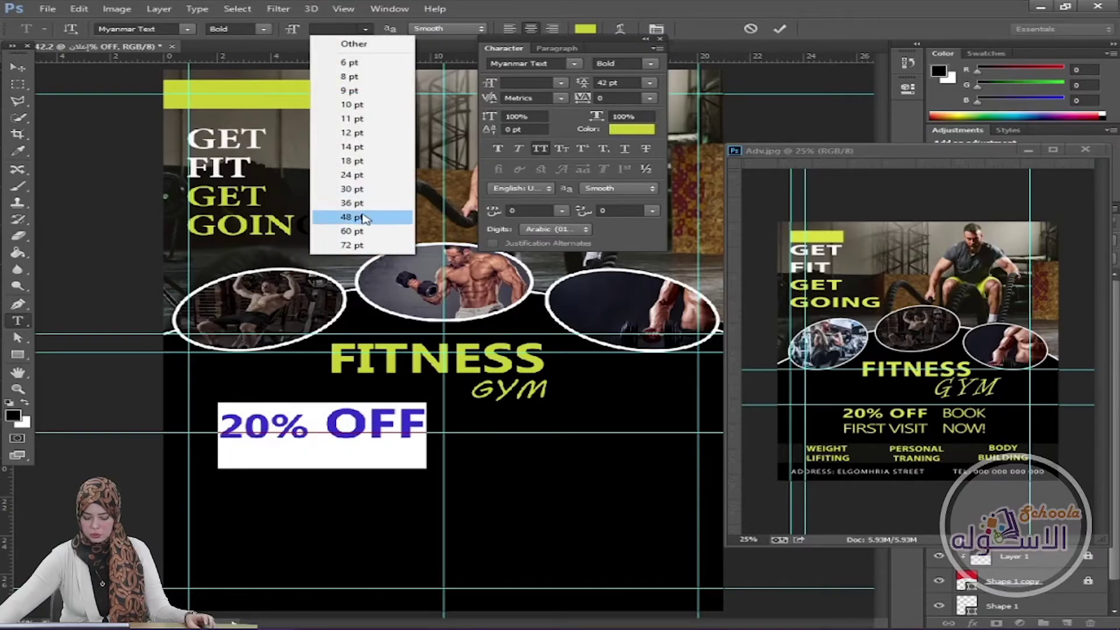
pyautogui.click(362, 216)
# Step: Reduce the 20% part of the 20% OFF text to 36 pt and commit the edit
pyautogui.moveTo(249, 417); pyautogui.dragTo(322, 426)
pyautogui.click(365, 29)
pyautogui.click(359, 203)
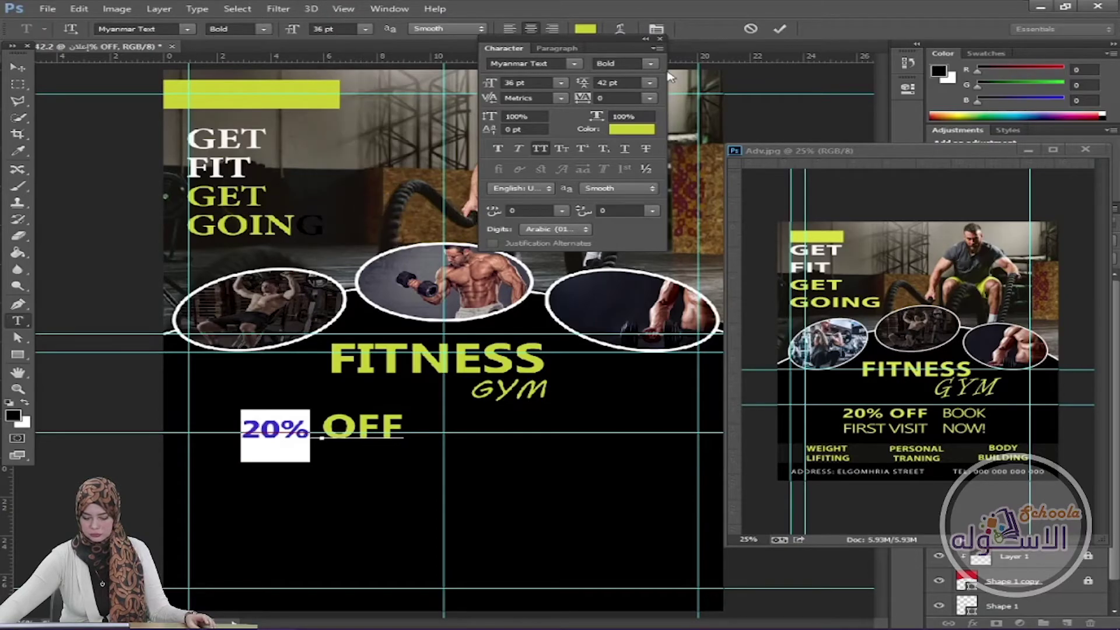
pyautogui.click(787, 27)
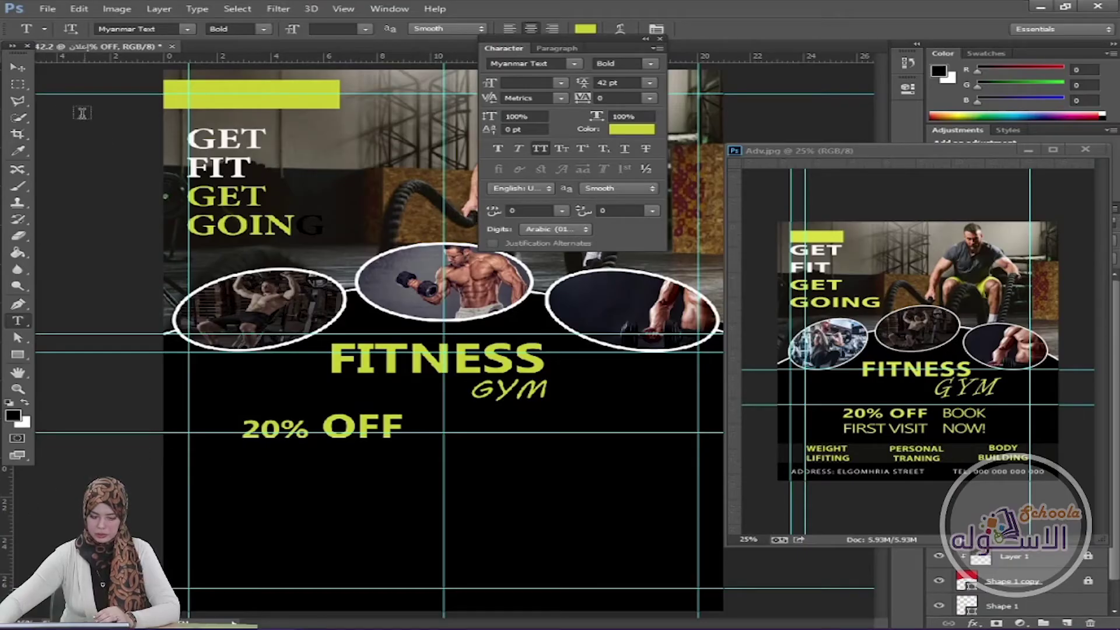
# Step: Add a vertical guide aligned with the left edge of the 20% OFF text
pyautogui.click(17, 67)
pyautogui.moveTo(10, 569); pyautogui.dragTo(241, 572)
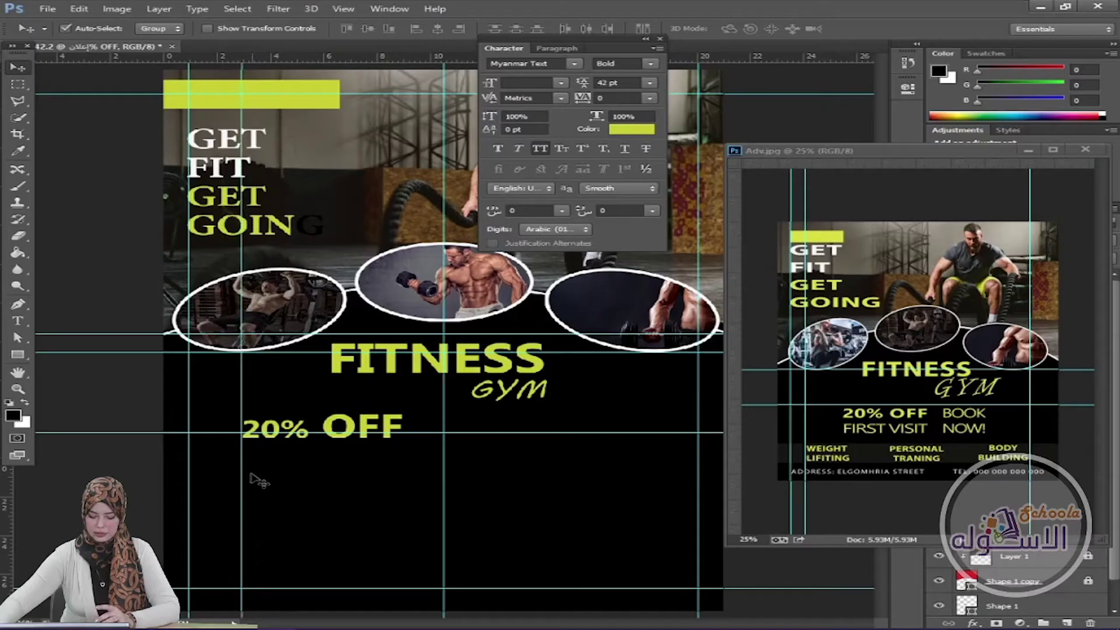
pyautogui.moveTo(239, 459); pyautogui.dragTo(243, 459)
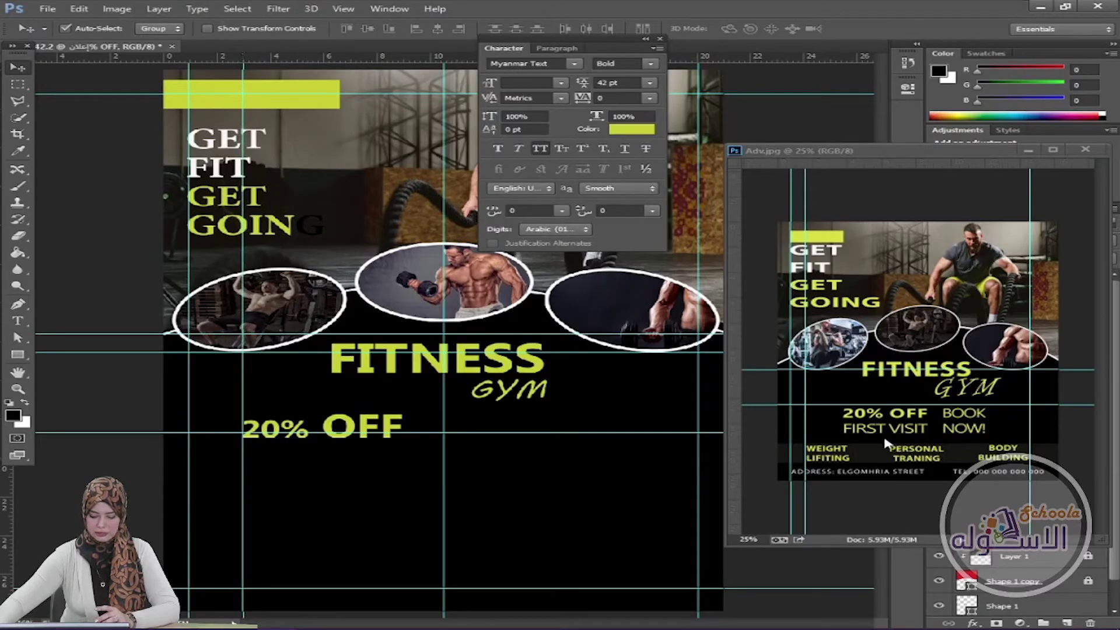
# Step: Add the text FIRST VISIT in 36 pt Myanmar Text Bold just below the 20% OFF line and commit it
pyautogui.click(18, 320)
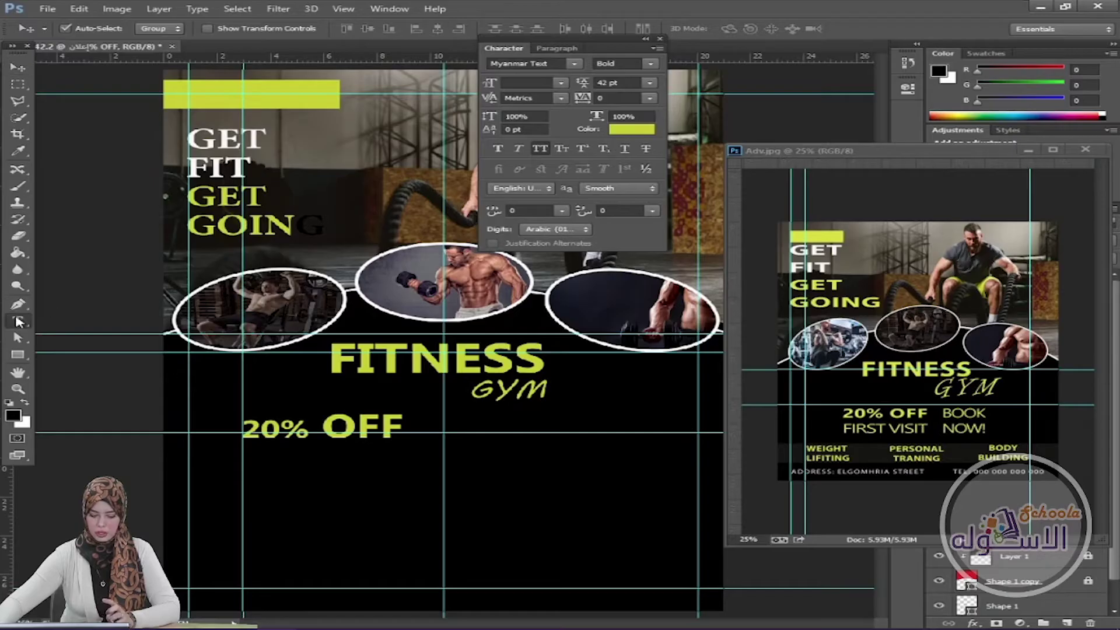
pyautogui.click(243, 465)
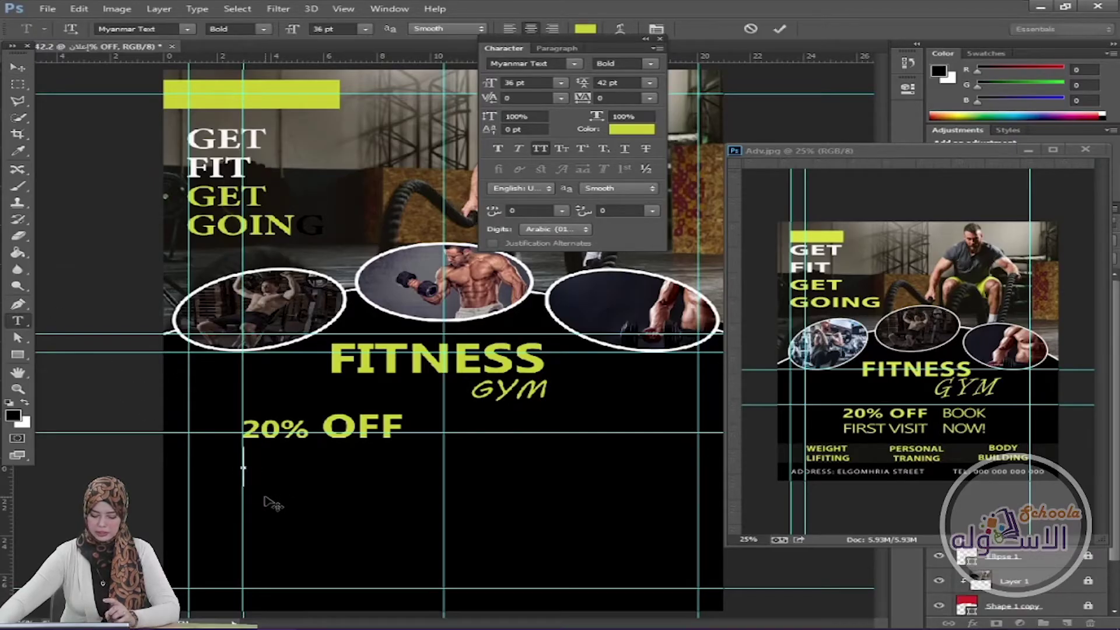
pyautogui.write('F')
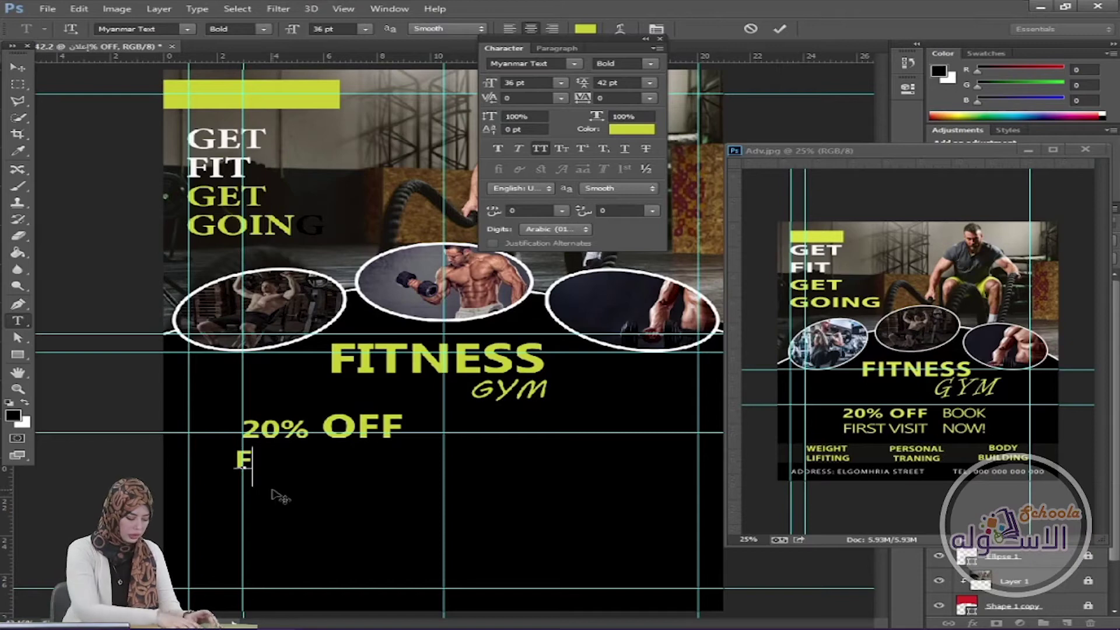
pyautogui.write('IRST VU')
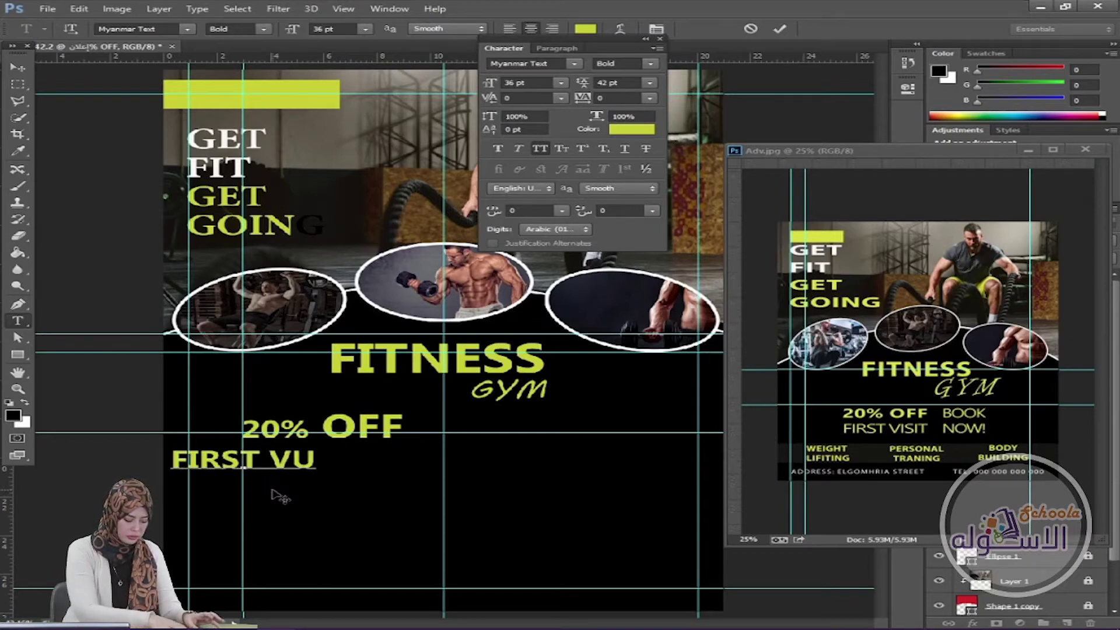
pyautogui.press('BackSpace')
pyautogui.write('ISIT')
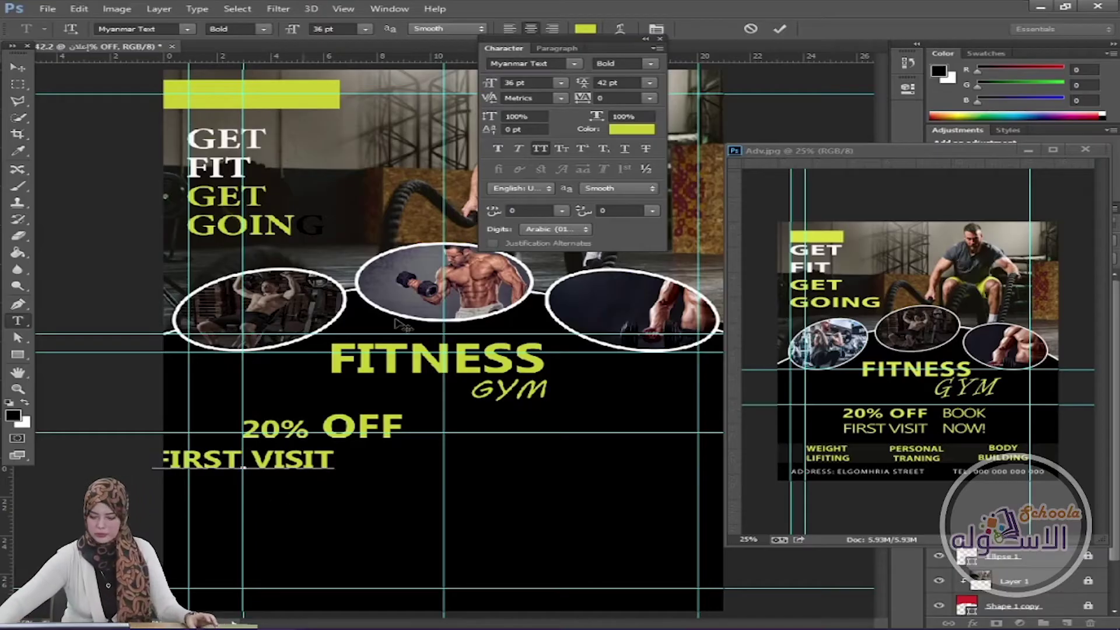
pyautogui.click(780, 28)
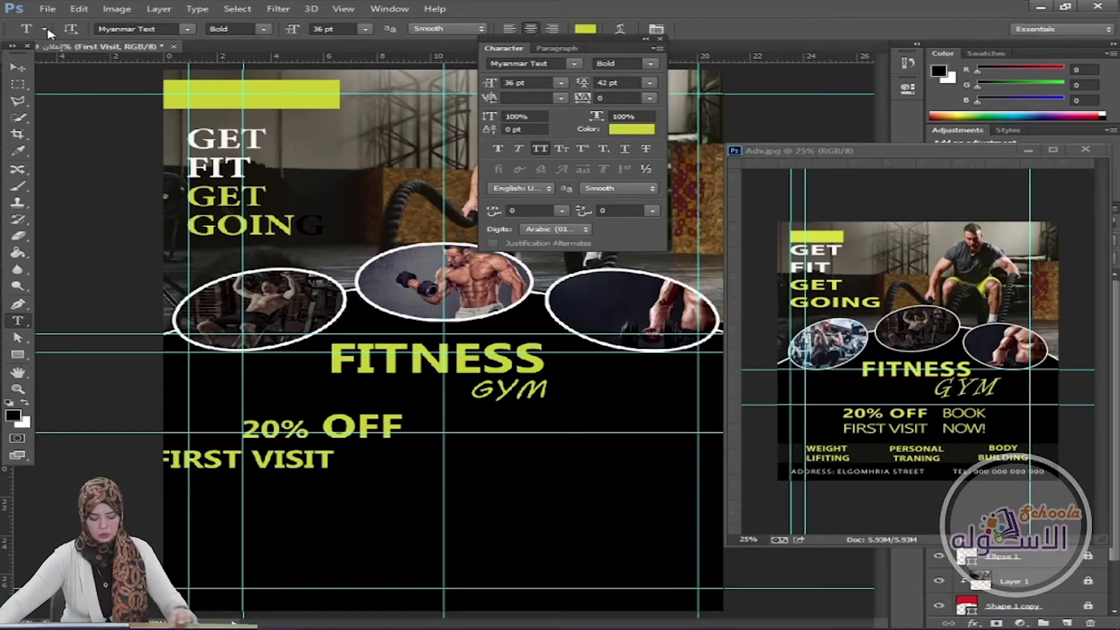
# Step: Move the FIRST VISIT text right until its left edge lines up with the vertical guide under 20% OFF
pyautogui.click(18, 67)
pyautogui.press('Right')
pyautogui.press('Right')
pyautogui.press('Right')
pyautogui.press('Right')
pyautogui.press('Right')
pyautogui.press('Right')
pyautogui.press('Right')
pyautogui.press('Right')
pyautogui.press('Right')
pyautogui.press('Right')
pyautogui.press('Right')
pyautogui.press('Right')
pyautogui.press('Right')
pyautogui.press('Right')
pyautogui.press('Right')
pyautogui.press('Right')
pyautogui.press('Right')
pyautogui.press('Right')
pyautogui.press('Right')
pyautogui.press('Right')
pyautogui.press('Right')
pyautogui.press('Right')
pyautogui.press('Right')
pyautogui.press('Right')
pyautogui.press('Right')
pyautogui.press('Right')
pyautogui.press('Right')
pyautogui.press('Right')
pyautogui.press('Right')
pyautogui.press('Right')
pyautogui.press('Right')
pyautogui.press('Right')
pyautogui.press('Right')
pyautogui.press('Right')
pyautogui.press('Right')
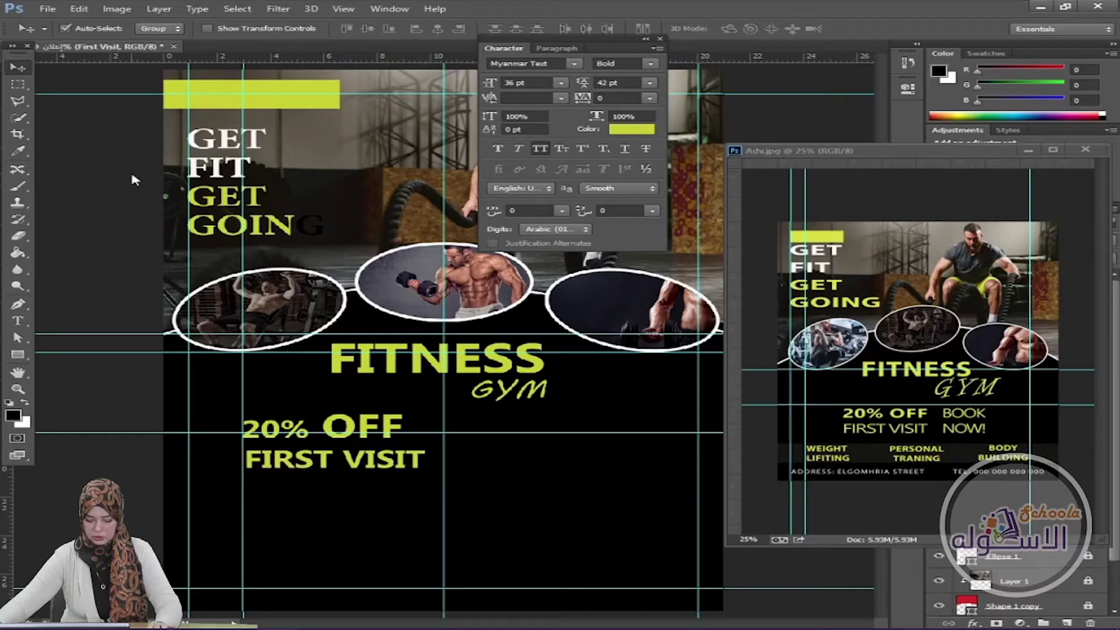
pyautogui.press('Left')
pyautogui.press('Left')
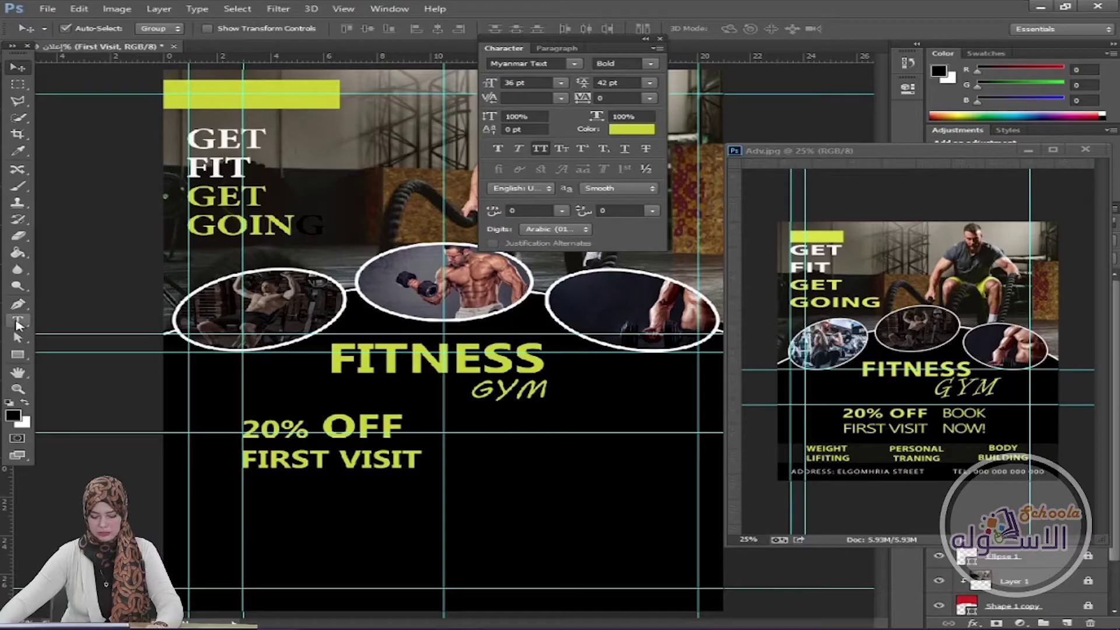
# Step: Change the font style of the FIRST VISIT text to Regular
pyautogui.click(17, 320)
pyautogui.click(263, 29)
pyautogui.click(232, 48)
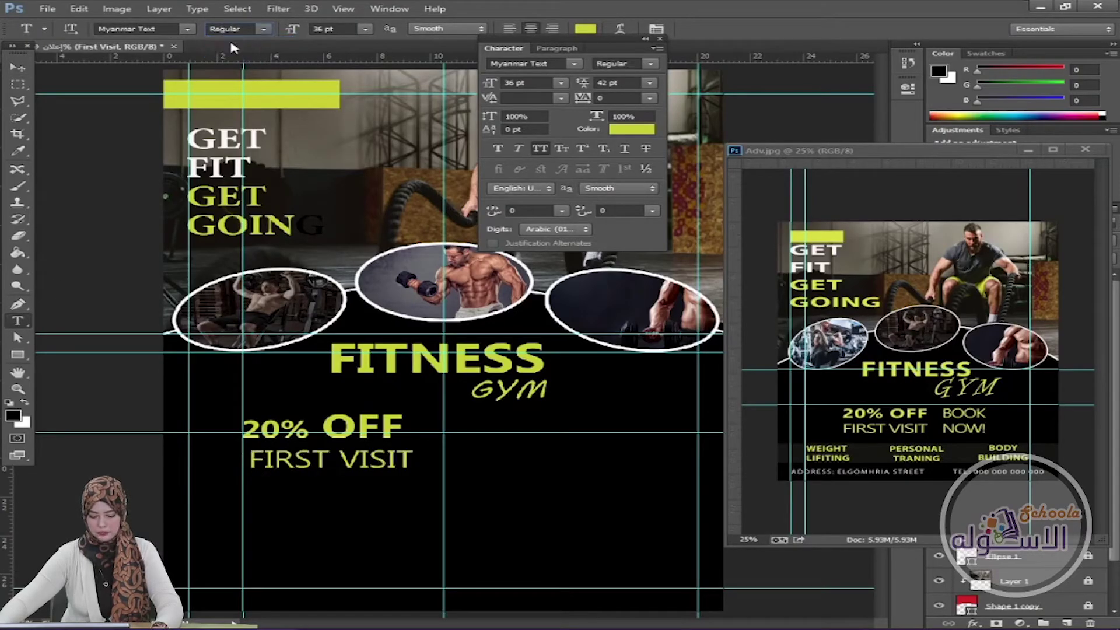
# Step: Nudge the FIRST VISIT text left to the vertical guide and up closer to the 20% OFF line
pyautogui.click(17, 69)
pyautogui.hotkey('shift', 'Left')
pyautogui.hotkey('shift', 'Left')
pyautogui.press('Up')
pyautogui.press('Up')
pyautogui.press('Up')
pyautogui.press('Up')
pyautogui.press('Up')
pyautogui.press('Up')
pyautogui.press('Up')
pyautogui.press('Up')
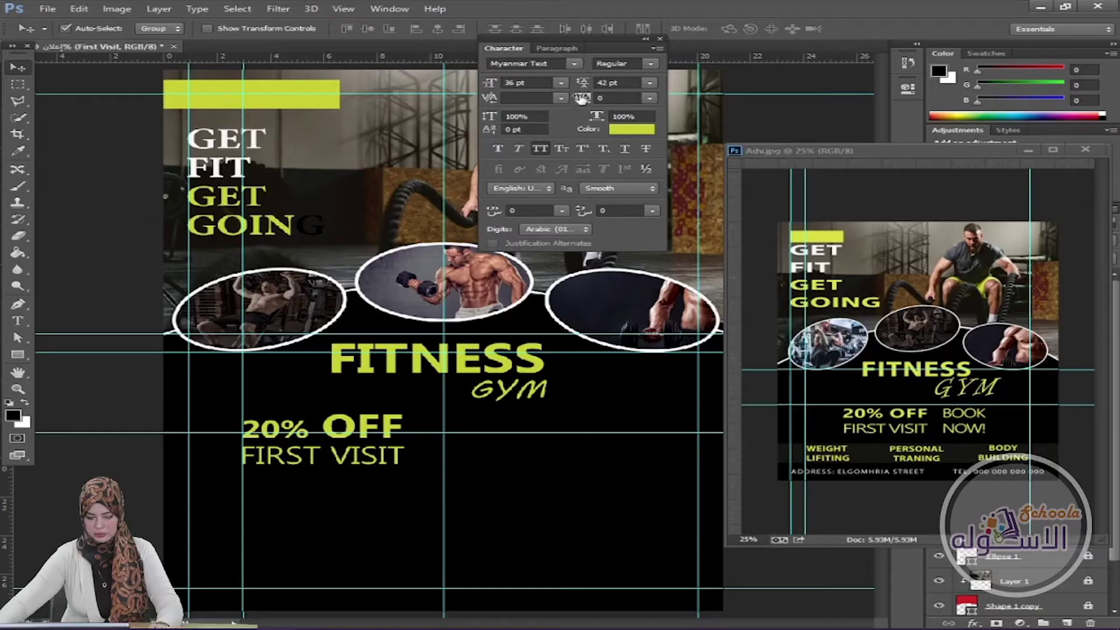
# Step: Tighten the tracking of the FIRST VISIT text to -5 and finally to -10
pyautogui.click(650, 98)
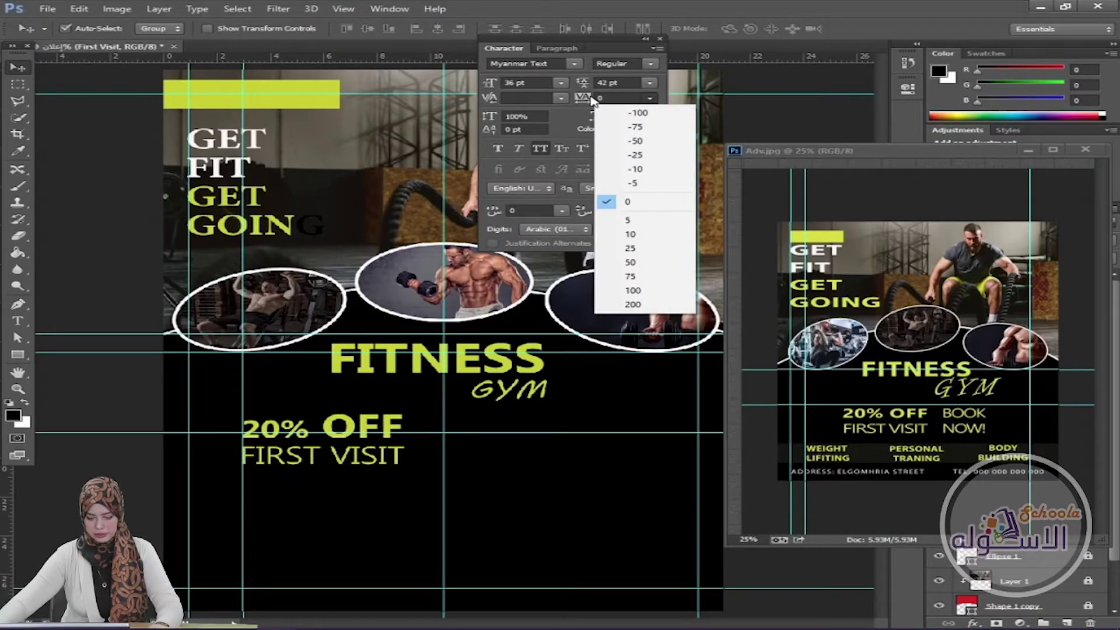
pyautogui.click(649, 183)
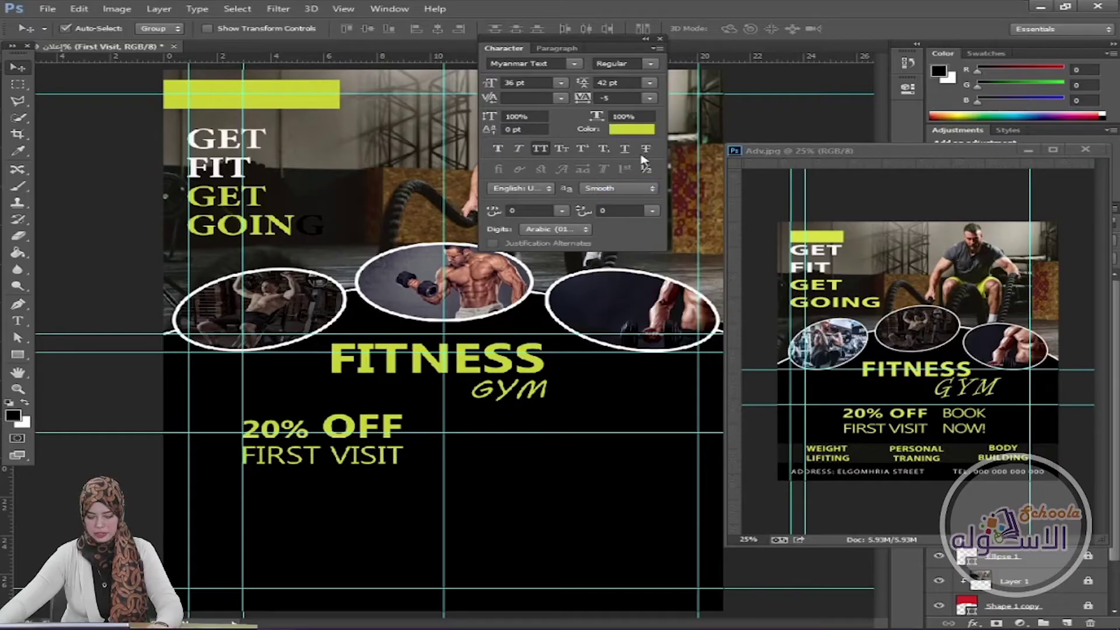
pyautogui.click(649, 98)
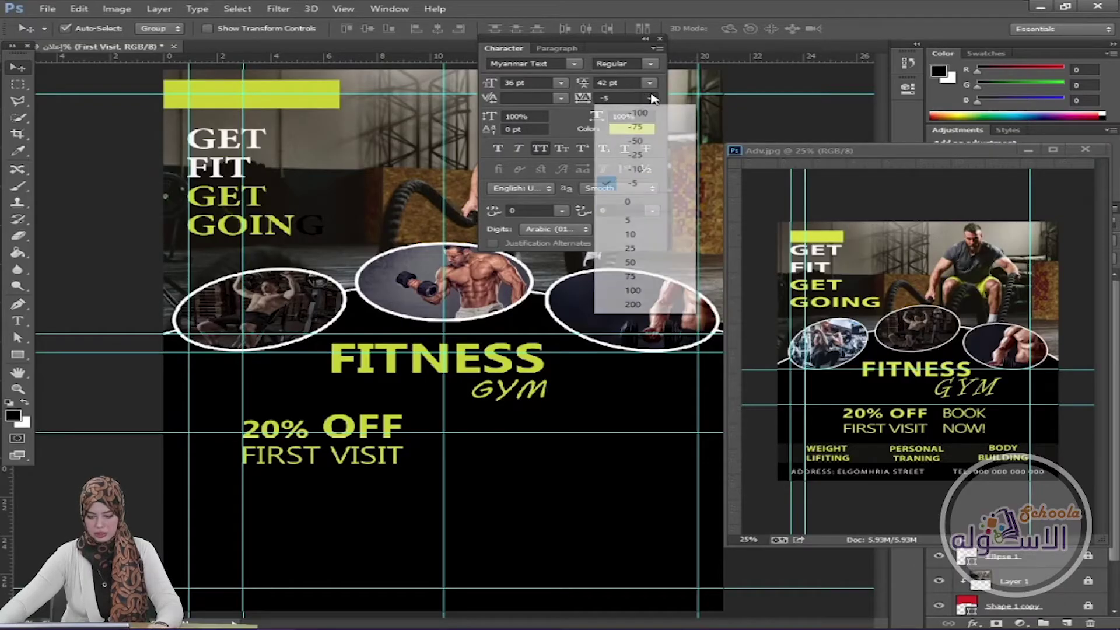
pyautogui.click(650, 172)
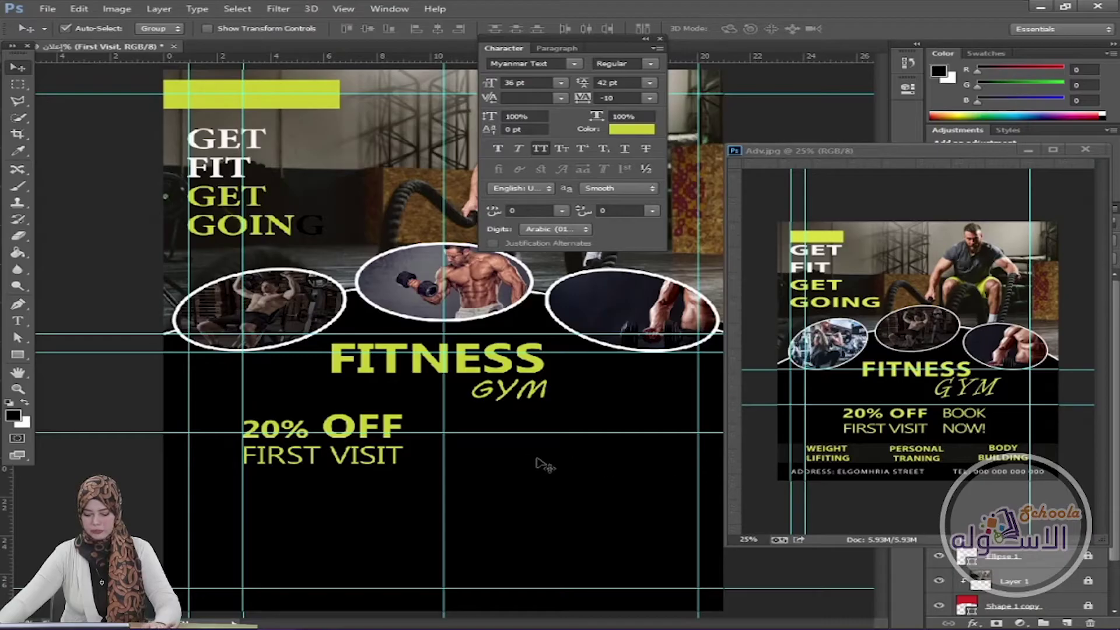
# Step: Add the two-line text BOOK NOW! in 36 pt Myanmar Text Regular and place it well to the right of the offer text
pyautogui.click(17, 320)
pyautogui.click(507, 449)
pyautogui.write('BOOK')
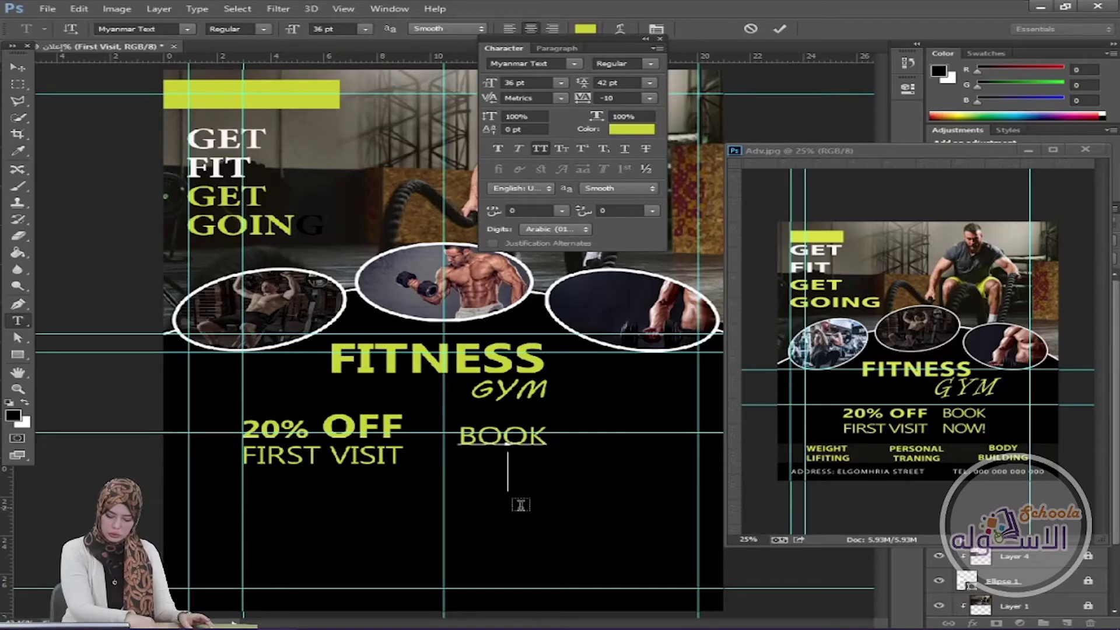
pyautogui.write(' NO')
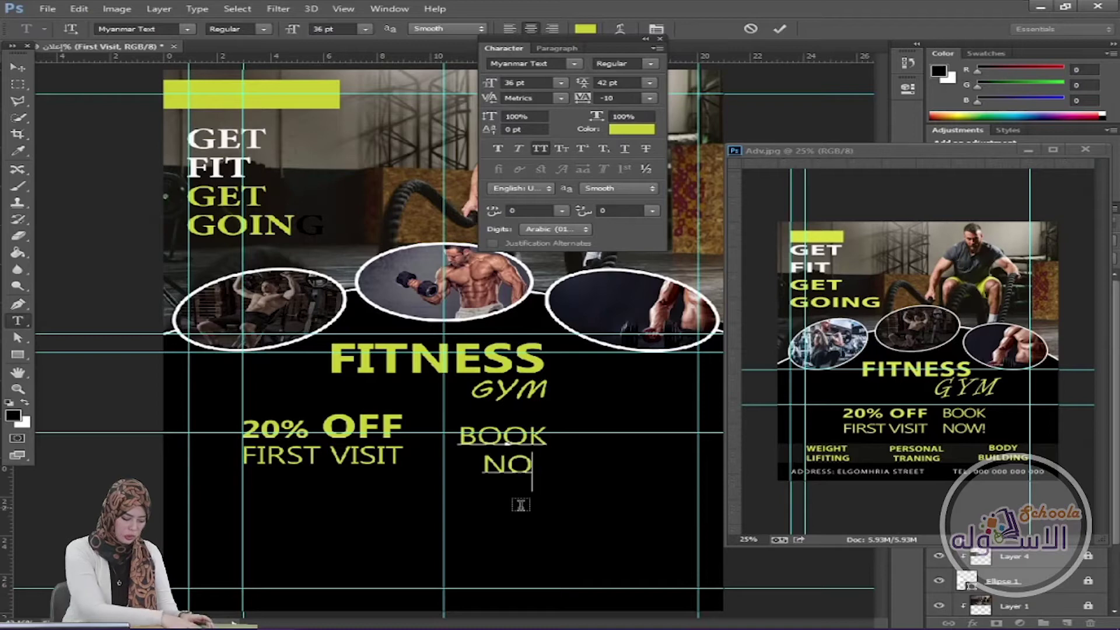
pyautogui.write('W!')
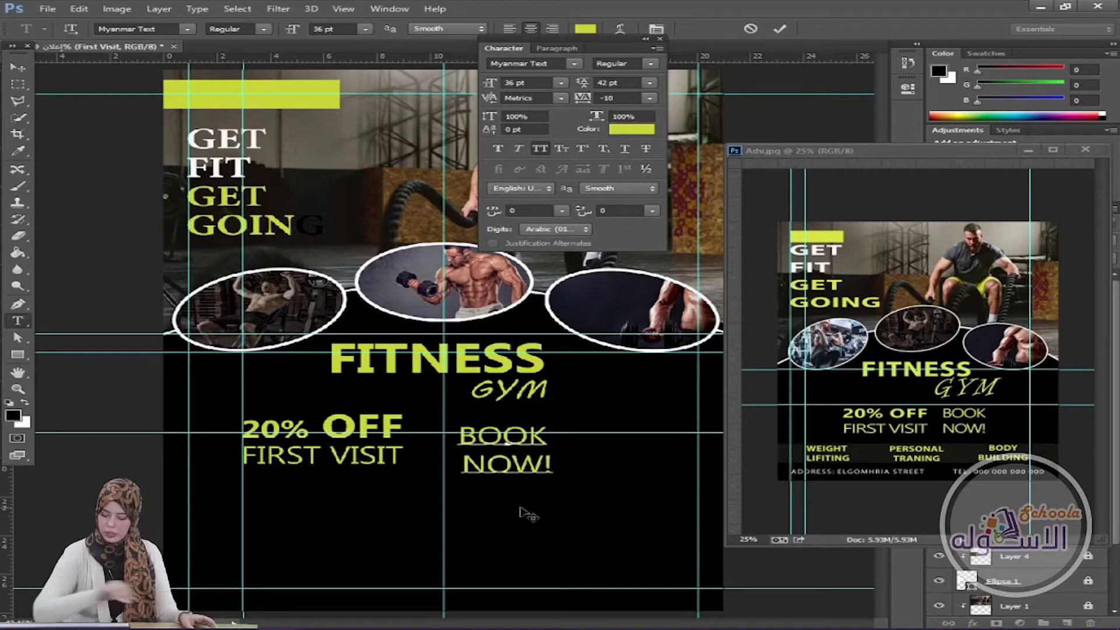
pyautogui.click(779, 29)
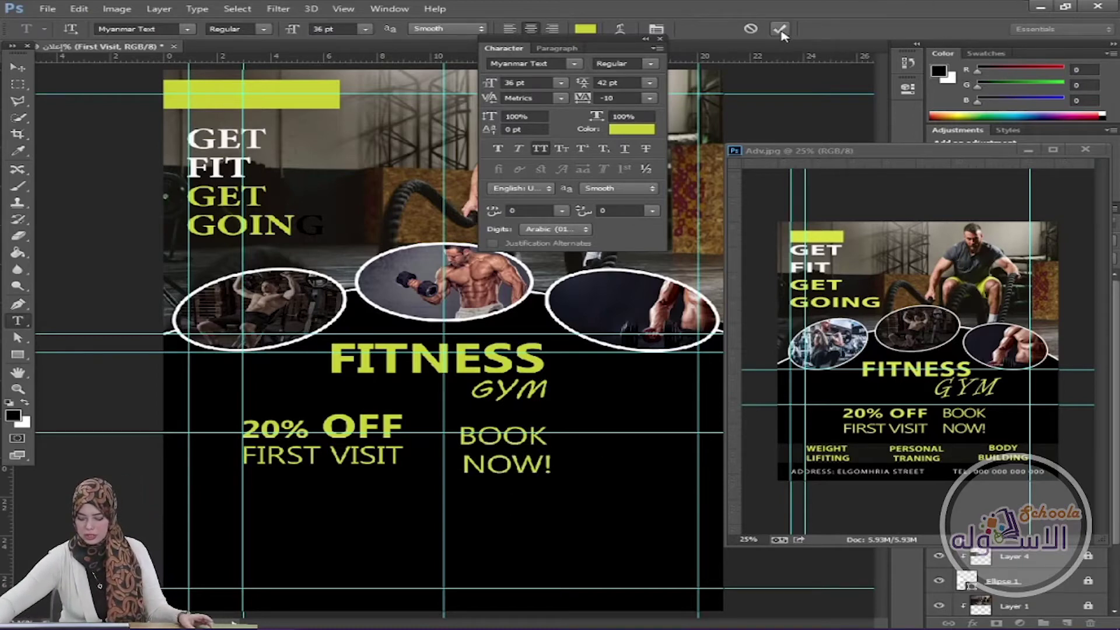
pyautogui.click(21, 70)
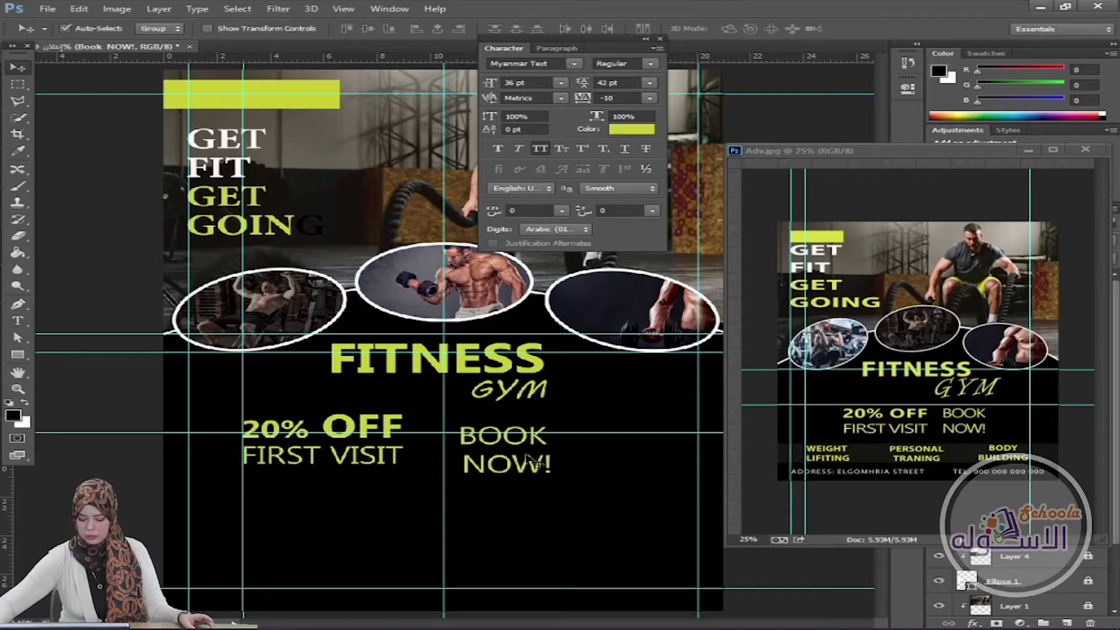
pyautogui.moveTo(524, 469); pyautogui.dragTo(603, 453)
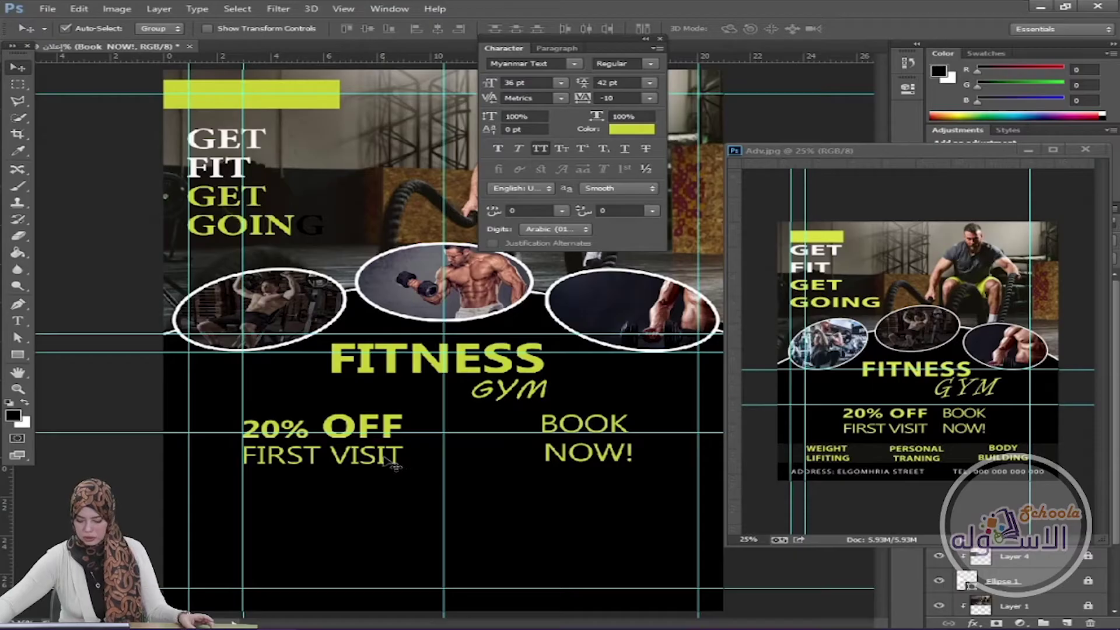
# Step: Shift the vertical guide beside the offer to the right and realign the 20% OFF and FIRST VISIT texts to it, closely stacked
pyautogui.moveTo(243, 480); pyautogui.dragTo(292, 490)
pyautogui.moveTo(370, 465); pyautogui.dragTo(418, 466)
pyautogui.moveTo(391, 431); pyautogui.dragTo(440, 427)
pyautogui.moveTo(411, 469); pyautogui.dragTo(414, 455)
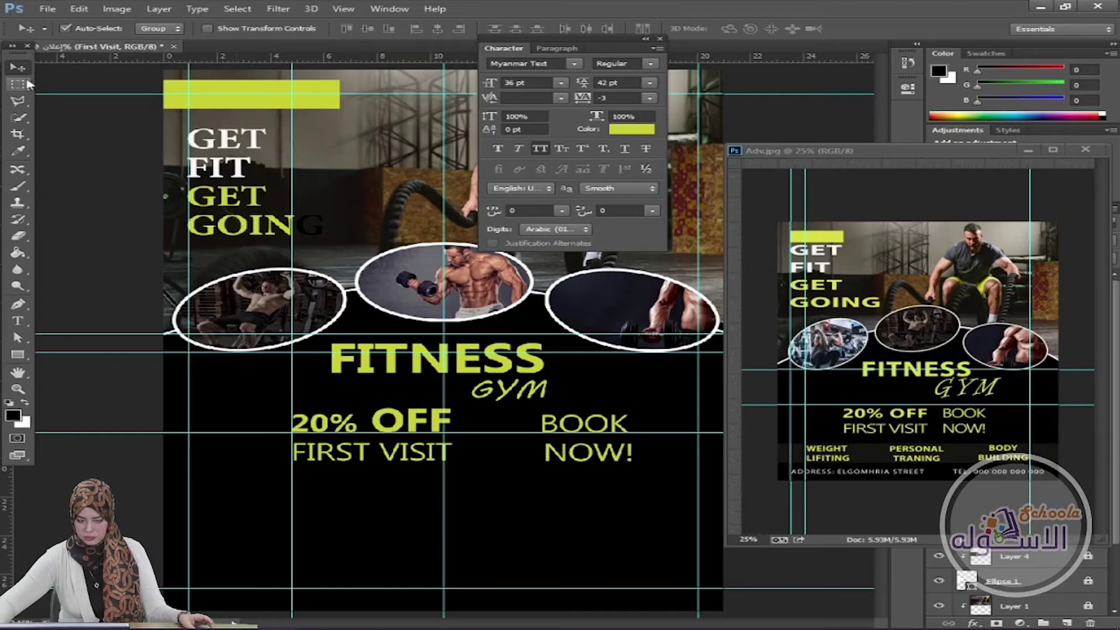
# Step: Add three horizontal guides: one at the bottom of FIRST VISIT and two lower down across the empty black area
pyautogui.moveTo(70, 57); pyautogui.dragTo(135, 461)
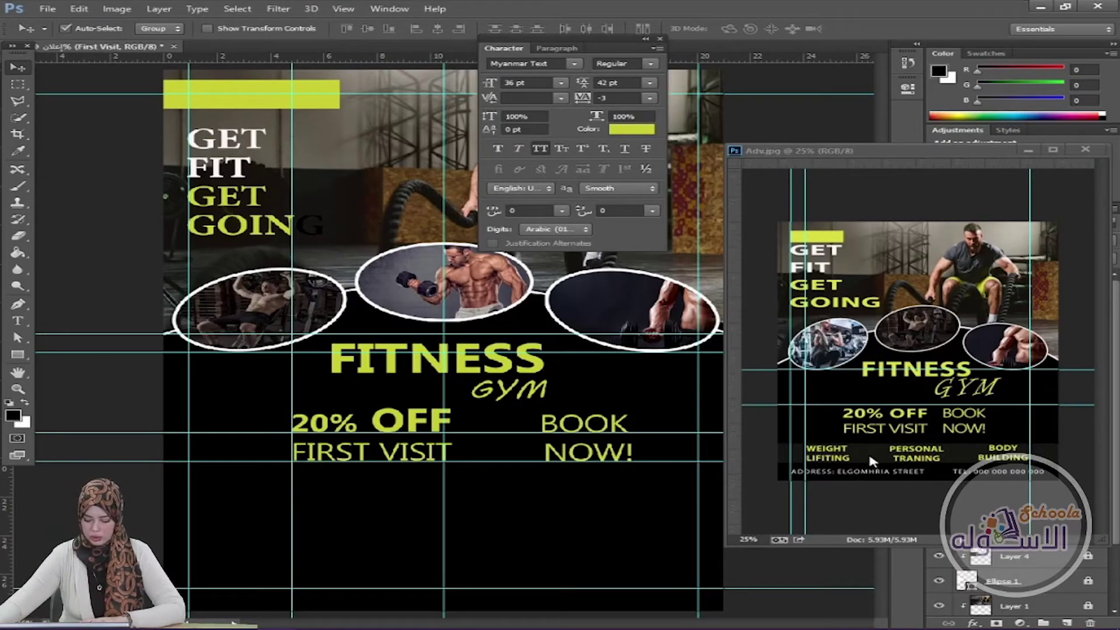
pyautogui.moveTo(91, 56); pyautogui.dragTo(151, 496)
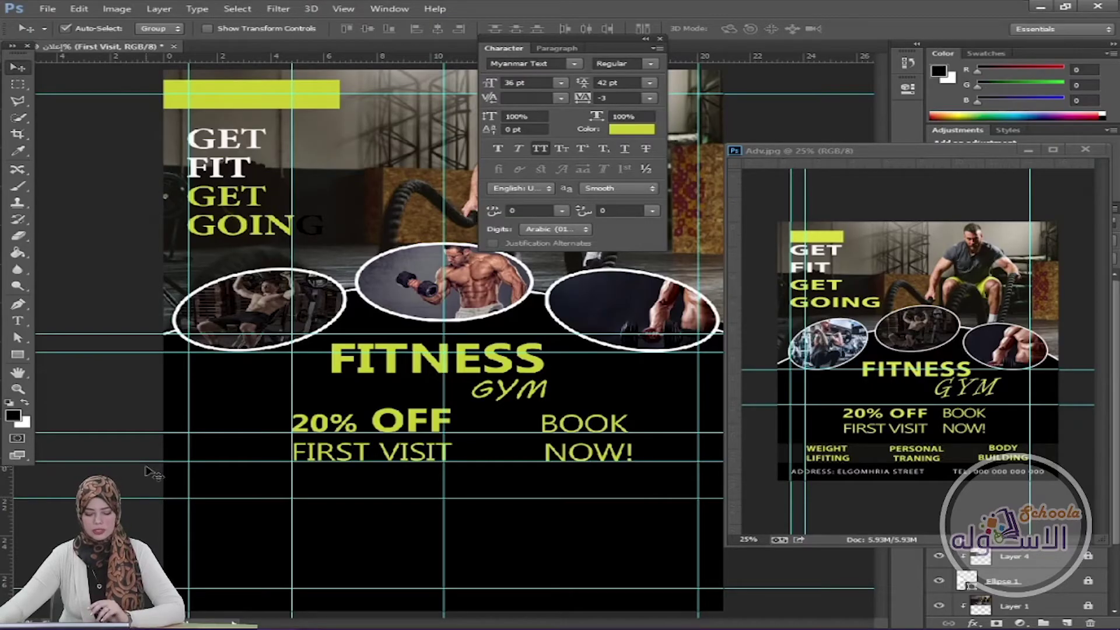
pyautogui.moveTo(143, 56); pyautogui.dragTo(146, 528)
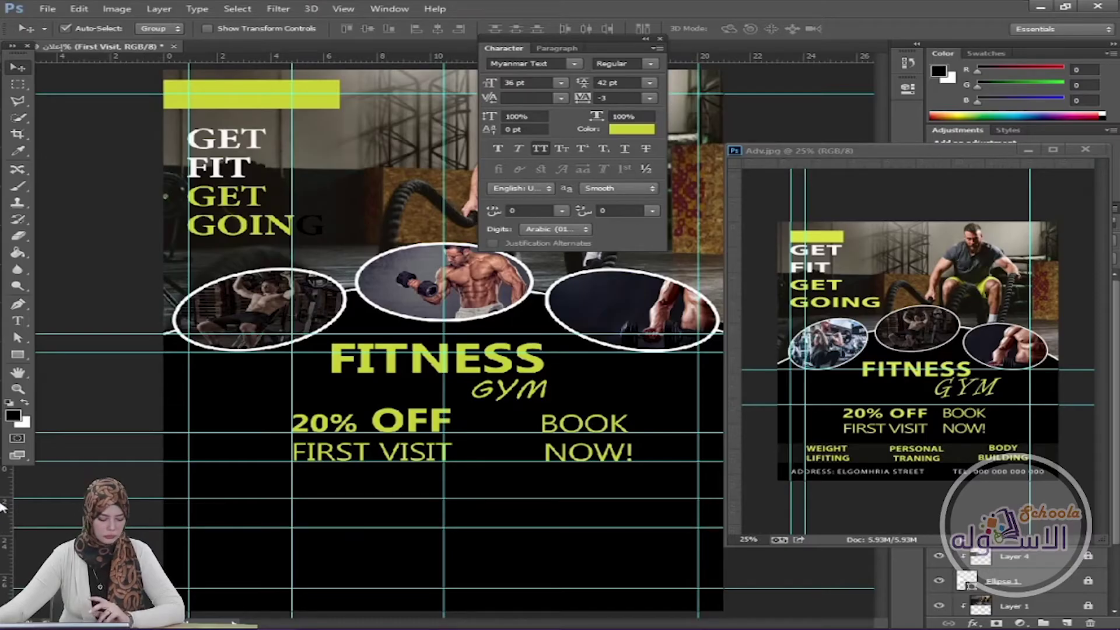
# Step: Add the two-line text WEIGHT LIFITING on the lower guides and align its left edge with the leftmost vertical guide
pyautogui.click(18, 320)
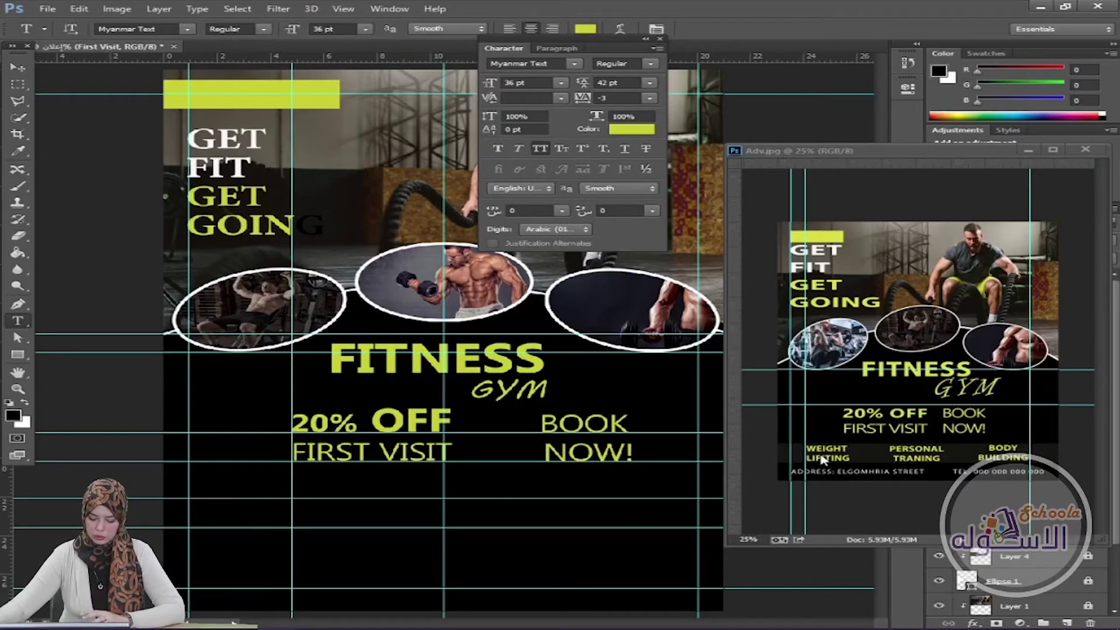
pyautogui.click(231, 498)
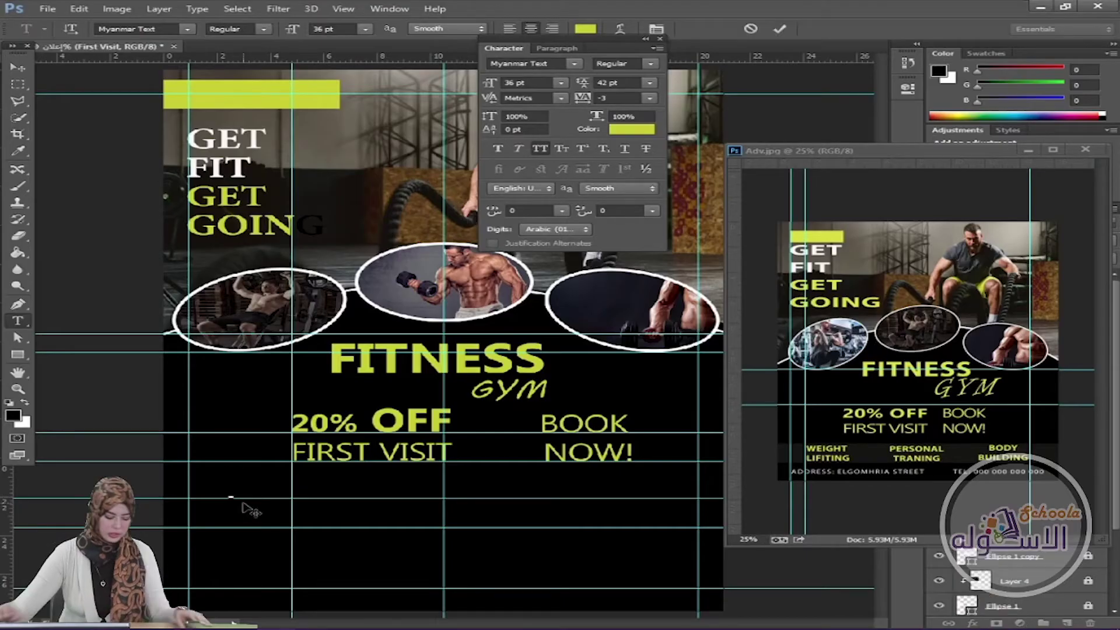
pyautogui.write('WEIGHT')
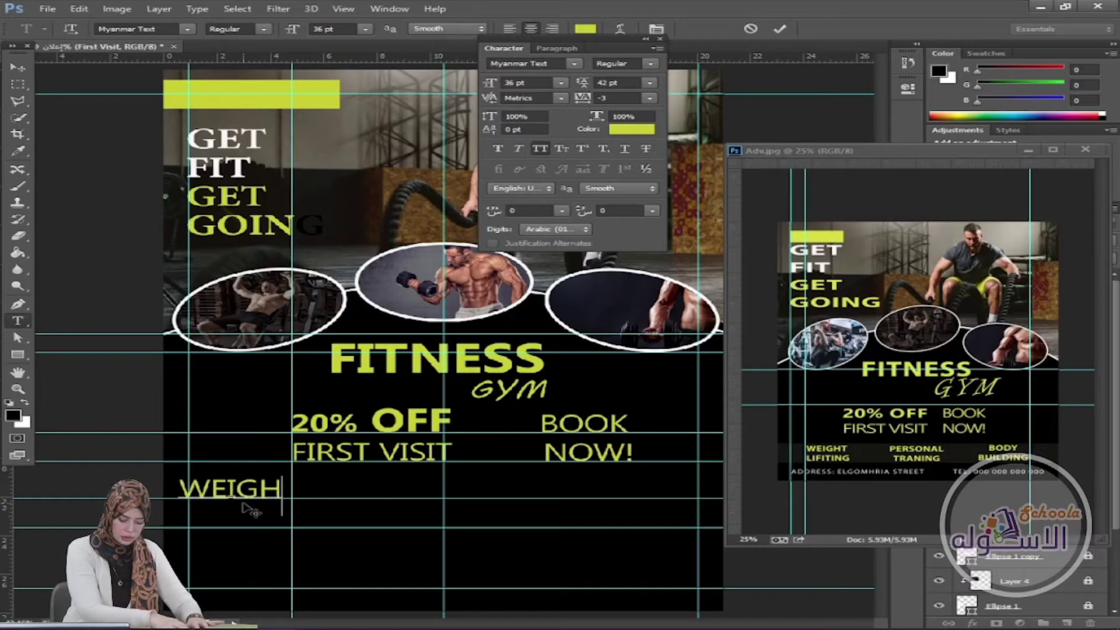
pyautogui.press('Return')
pyautogui.write('LIFIT')
pyautogui.press('BackSpace')
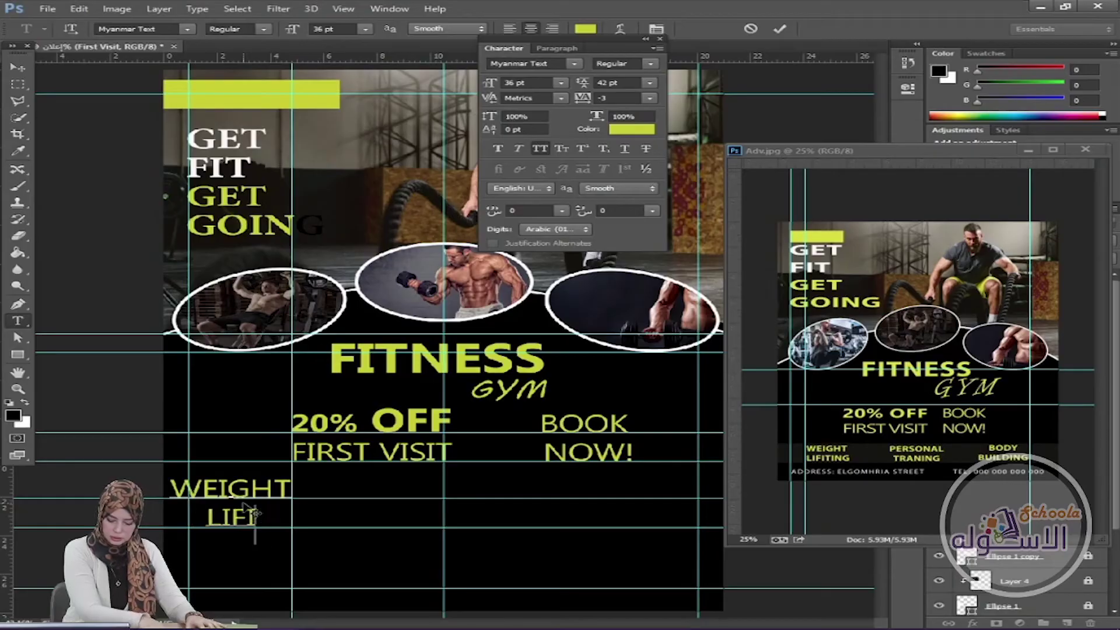
pyautogui.write('TING')
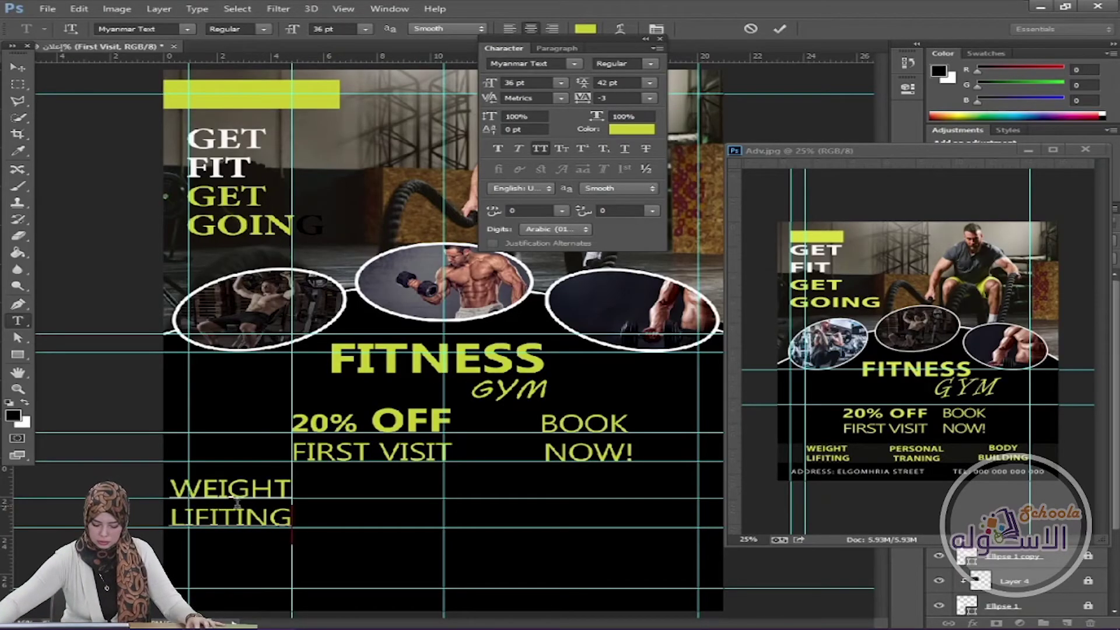
pyautogui.click(779, 29)
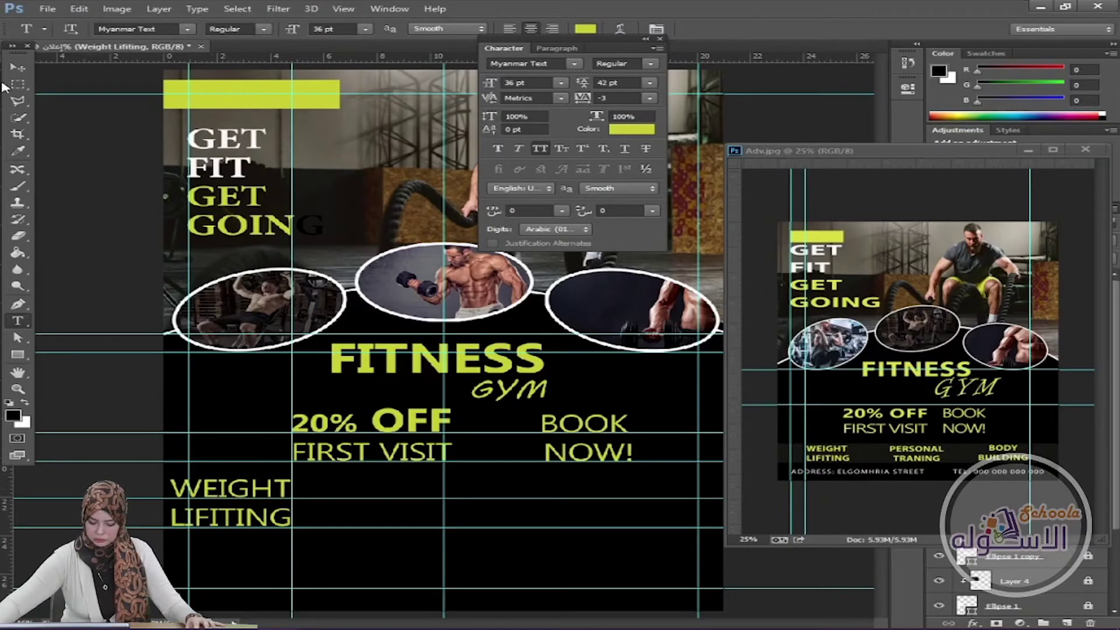
pyautogui.click(18, 67)
pyautogui.moveTo(251, 522)
pyautogui.mouseDown()
pyautogui.moveTo(290, 521)
pyautogui.moveTo(265, 523)
pyautogui.mouseUp()
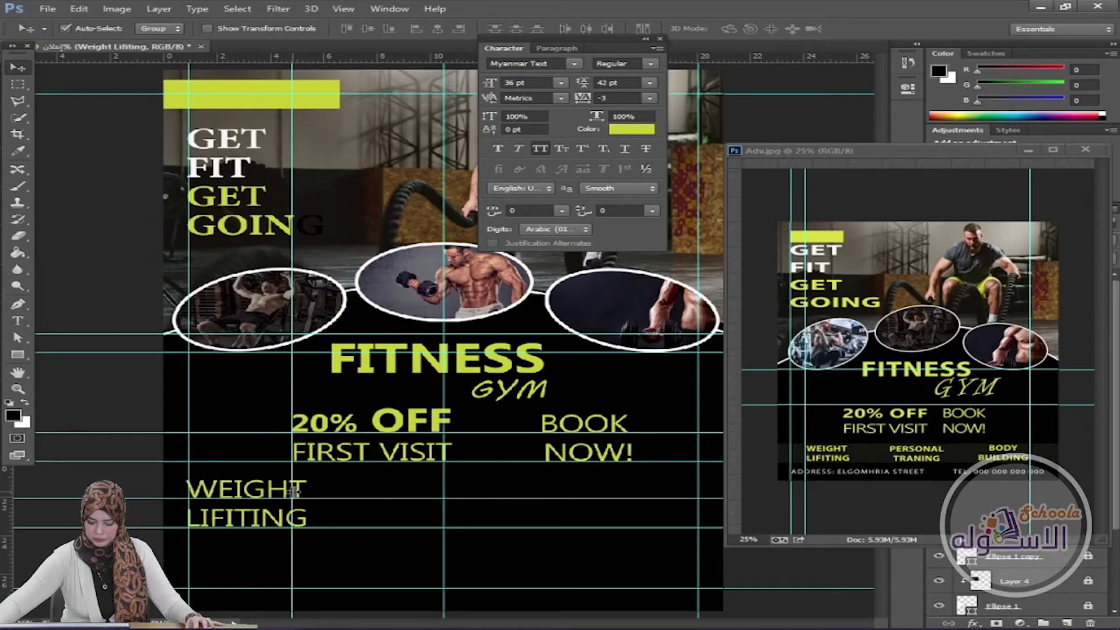
# Step: Set the WEIGHT LIFITING text to 24 pt size with 24 pt leading
pyautogui.click(17, 320)
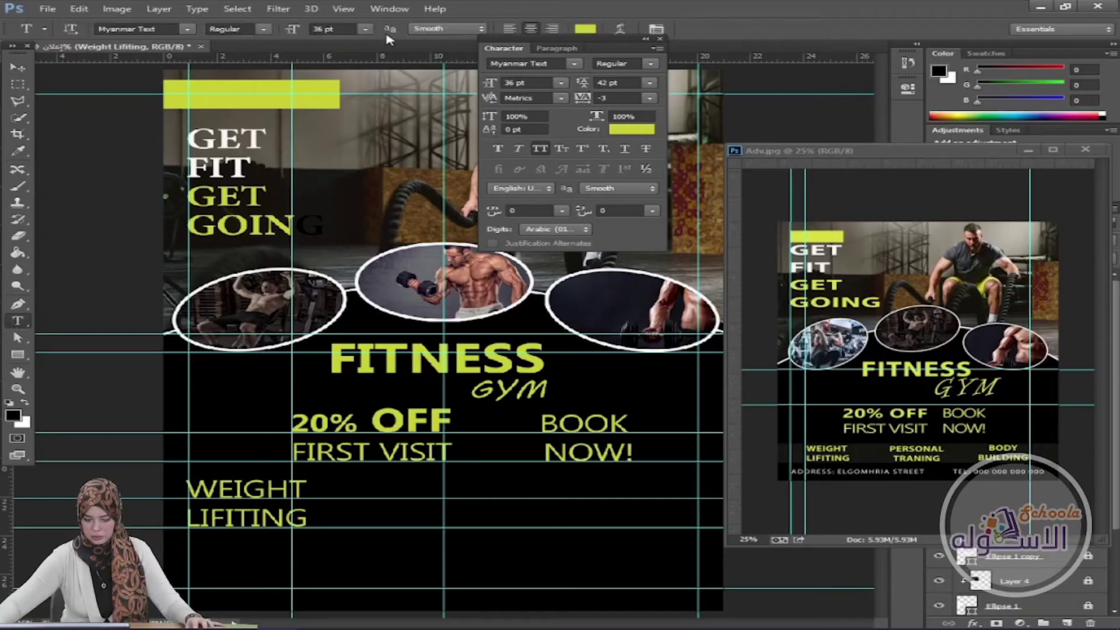
pyautogui.click(365, 29)
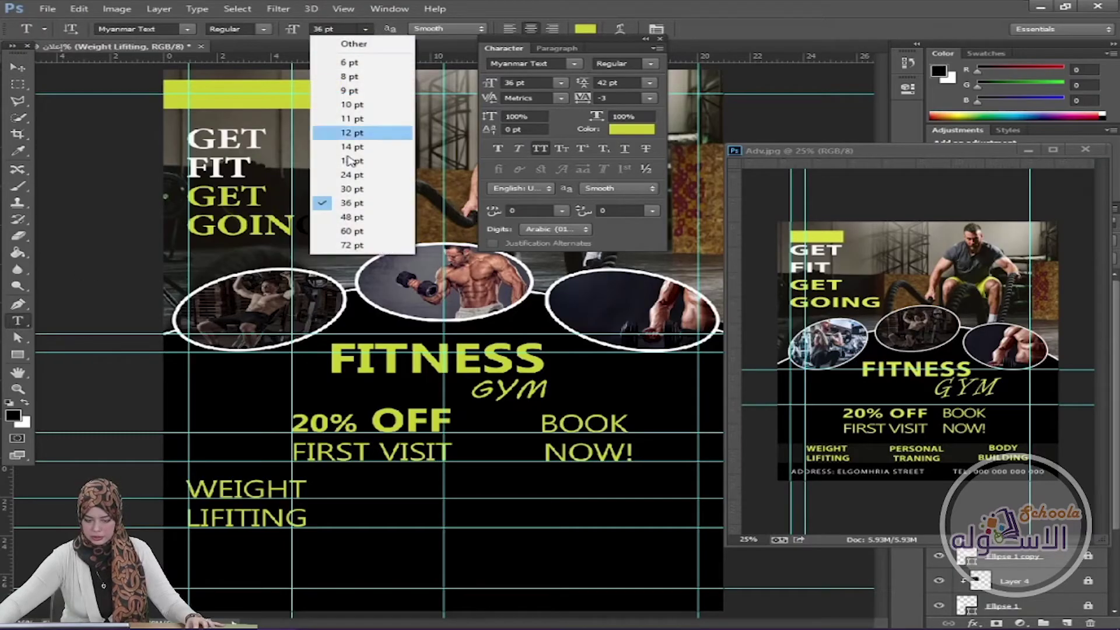
pyautogui.click(356, 189)
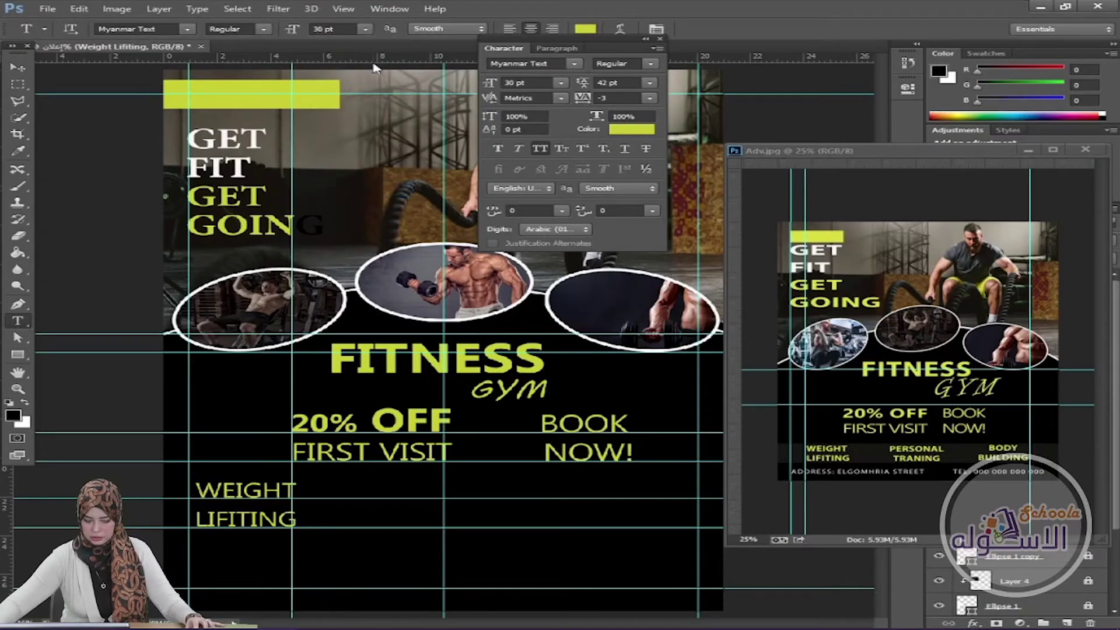
pyautogui.click(365, 29)
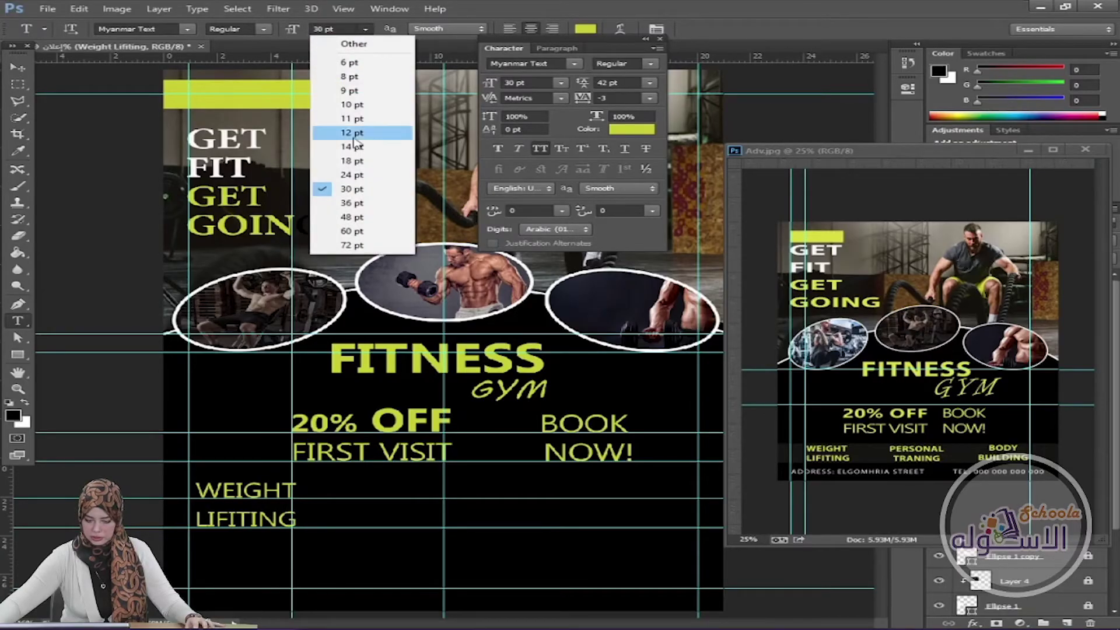
pyautogui.click(357, 175)
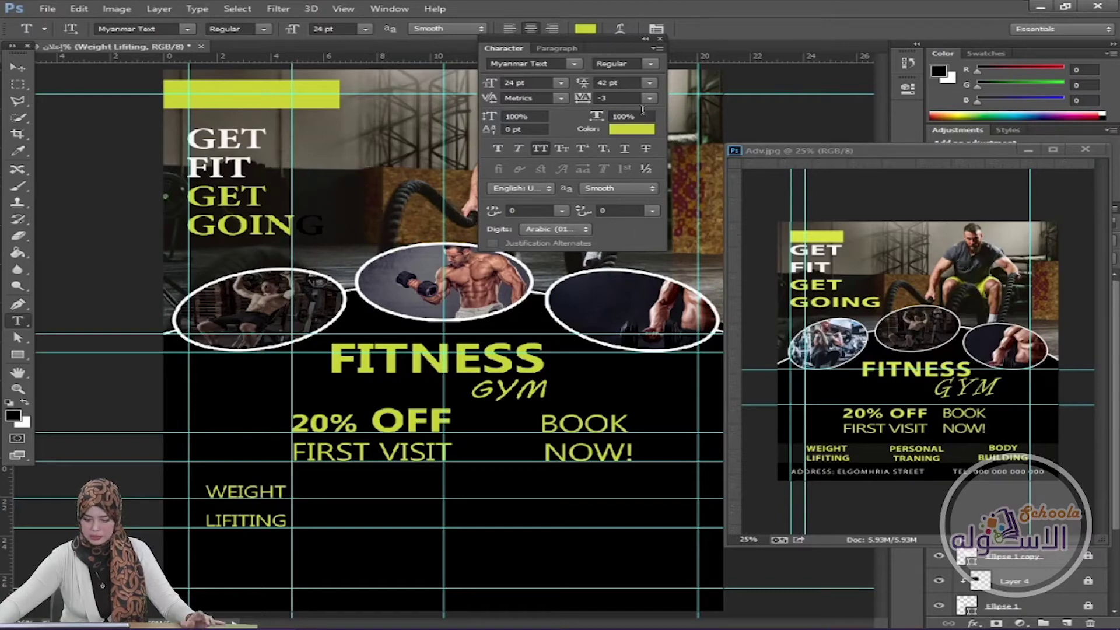
pyautogui.click(651, 85)
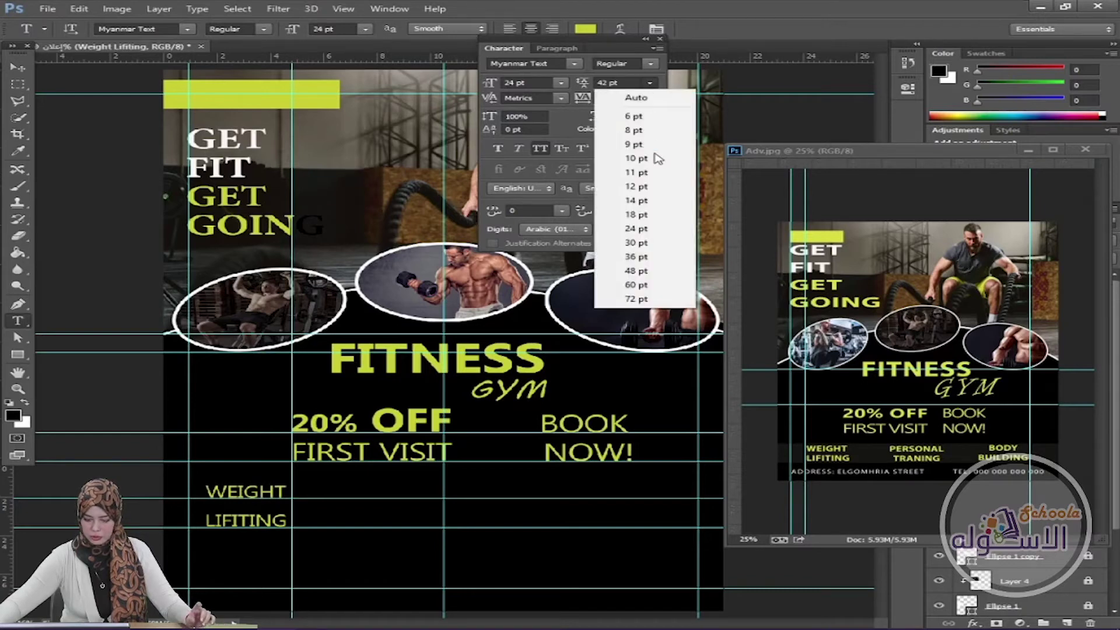
pyautogui.click(656, 230)
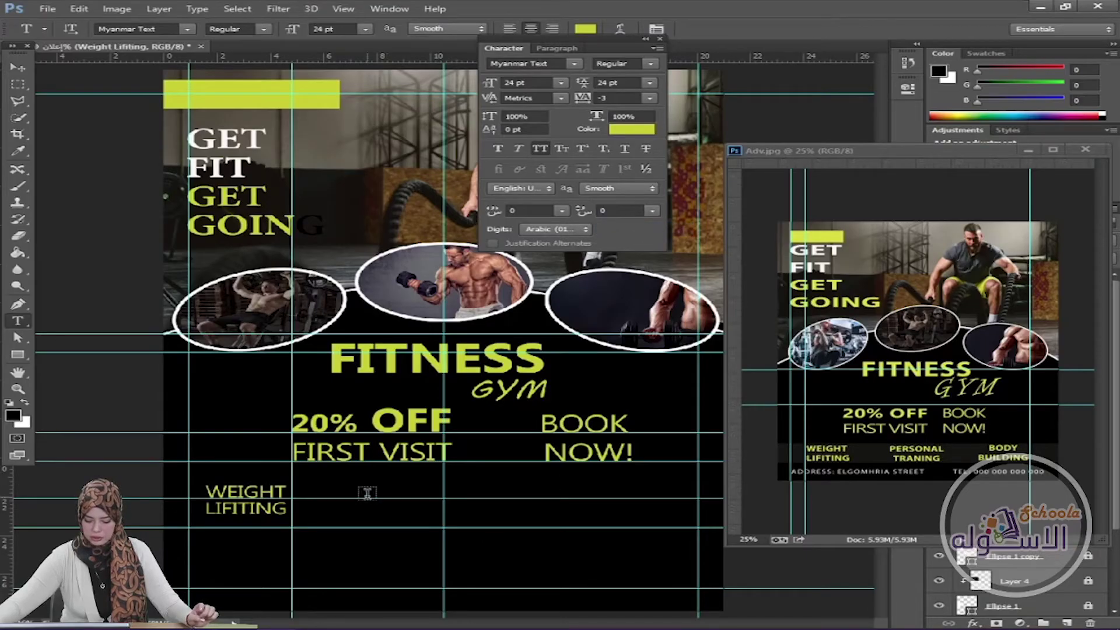
# Step: Add the two-line text PERSONAL TRAINING in the same style at the middle of the services row
pyautogui.click(442, 488)
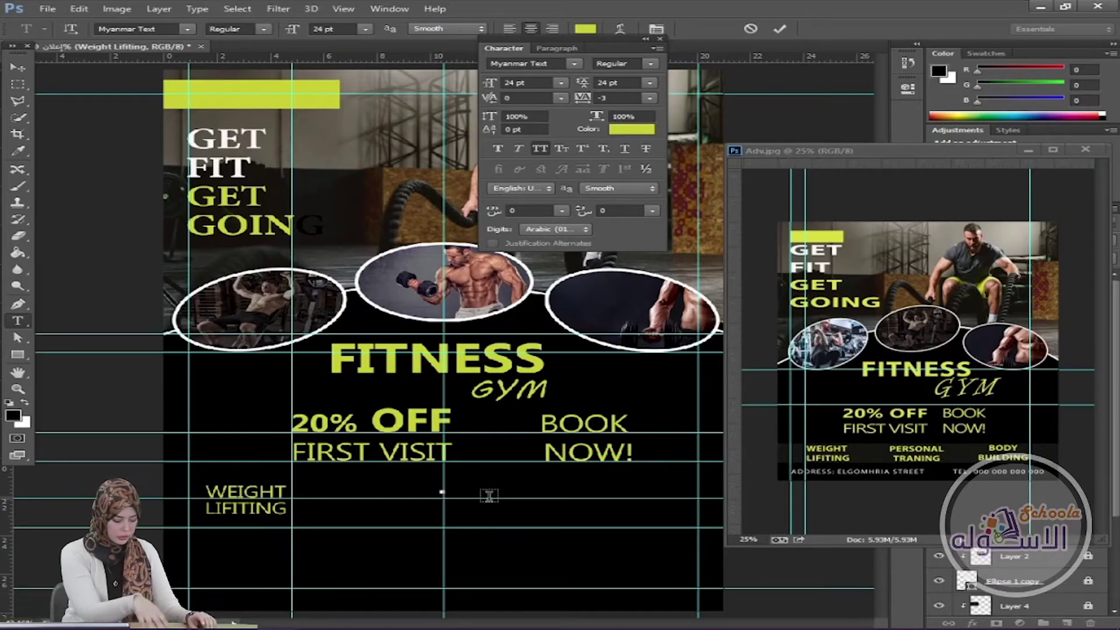
pyautogui.write('PERSONAL')
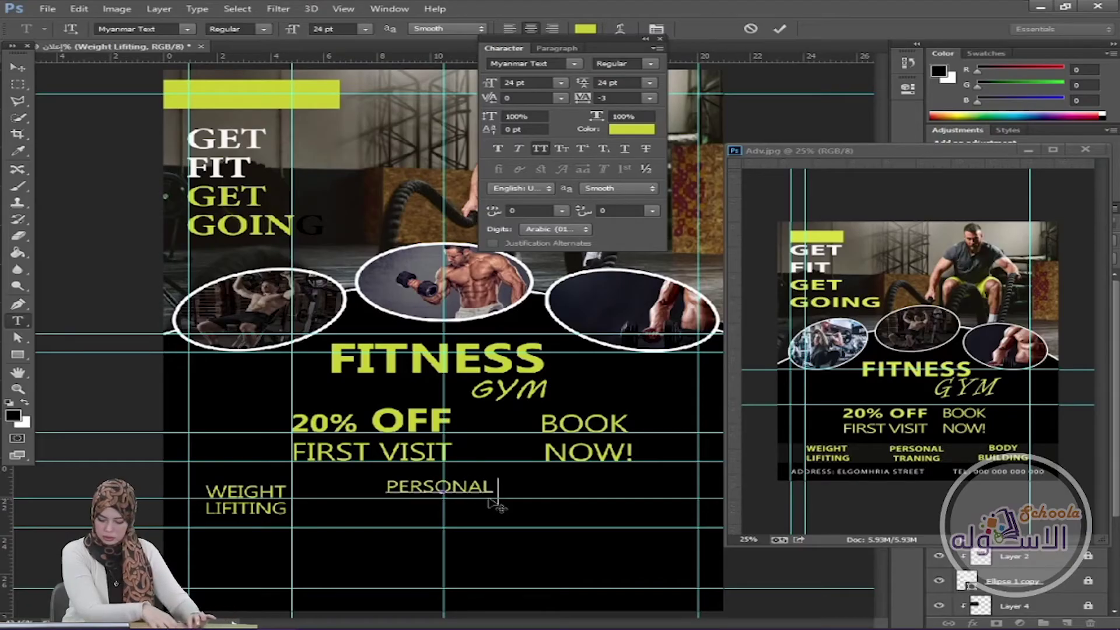
pyautogui.press('Return')
pyautogui.write('TRA')
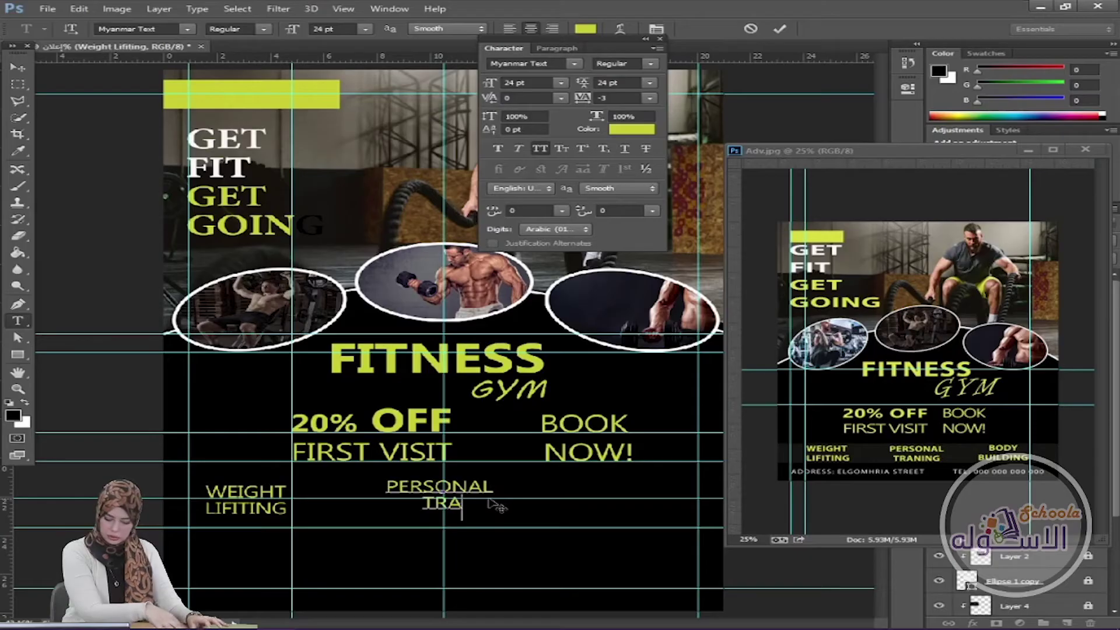
pyautogui.write('ININT')
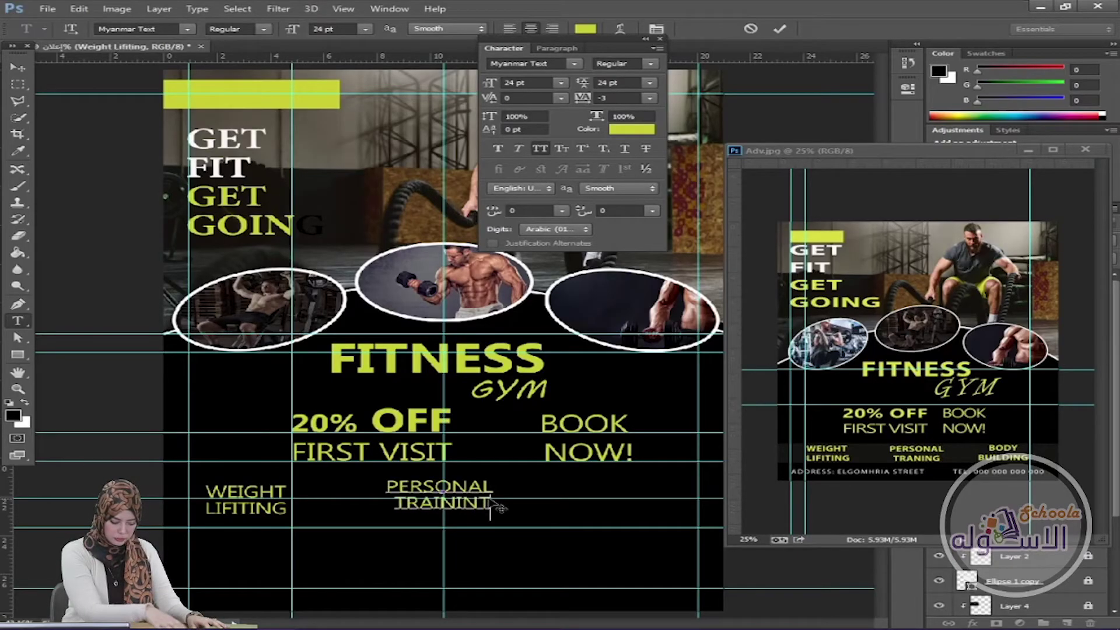
pyautogui.press('BackSpace')
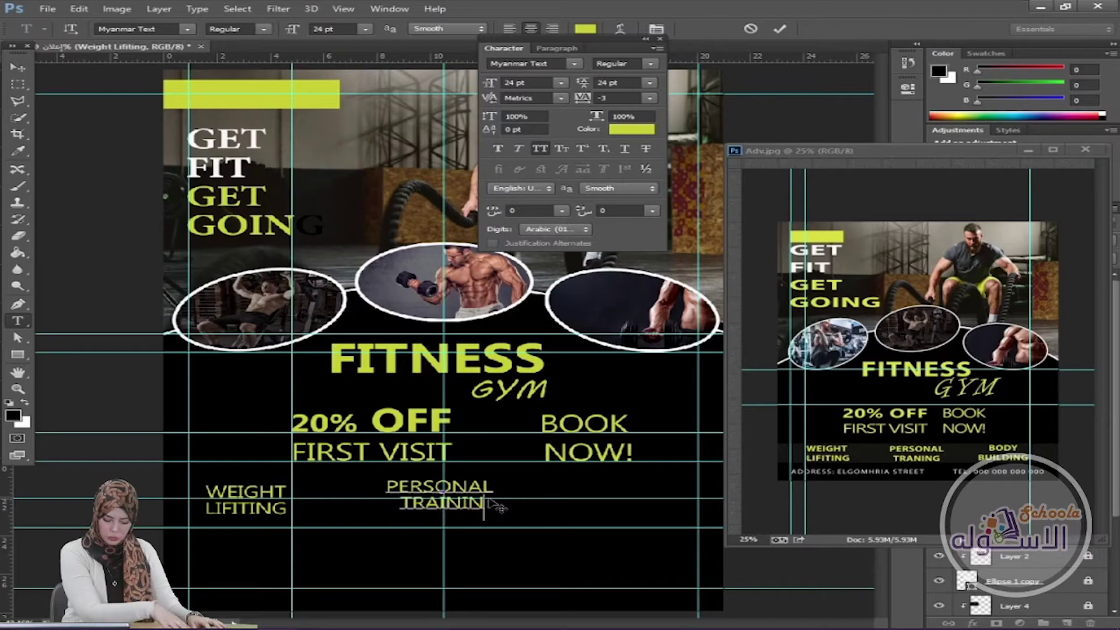
pyautogui.write('G')
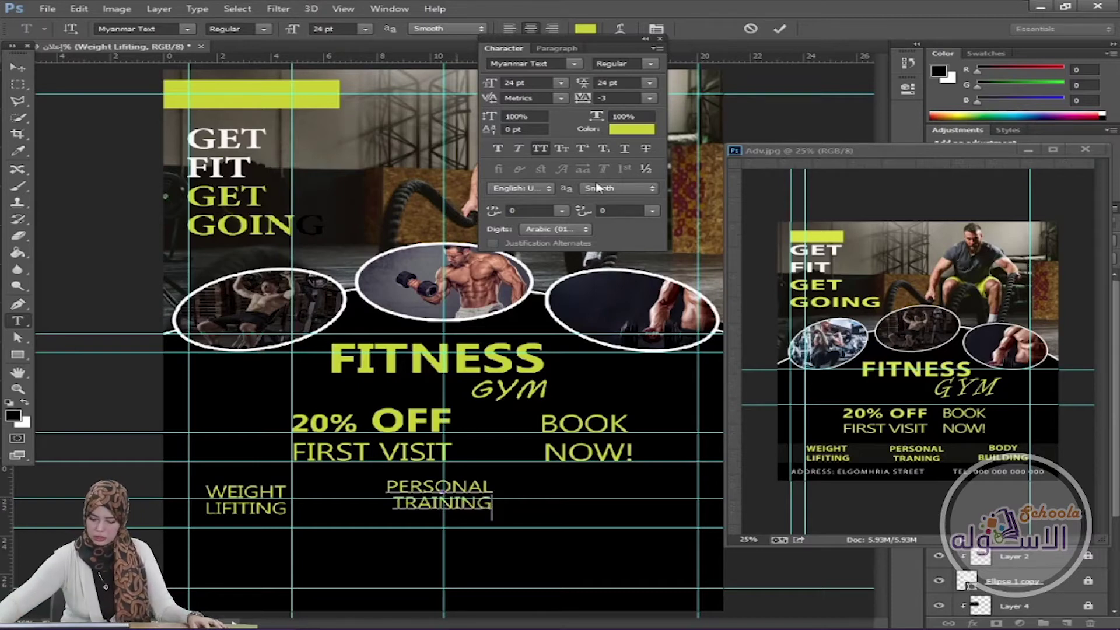
pyautogui.click(780, 29)
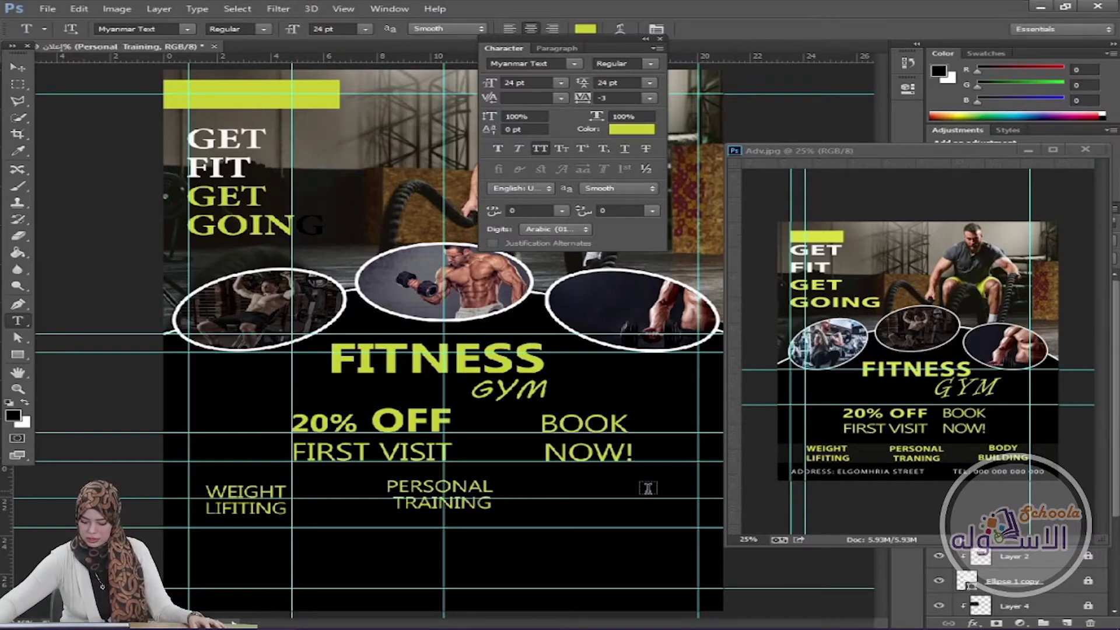
# Step: Add the two-line text BODY BUILDING in the same style at the right end of the services row
pyautogui.click(630, 491)
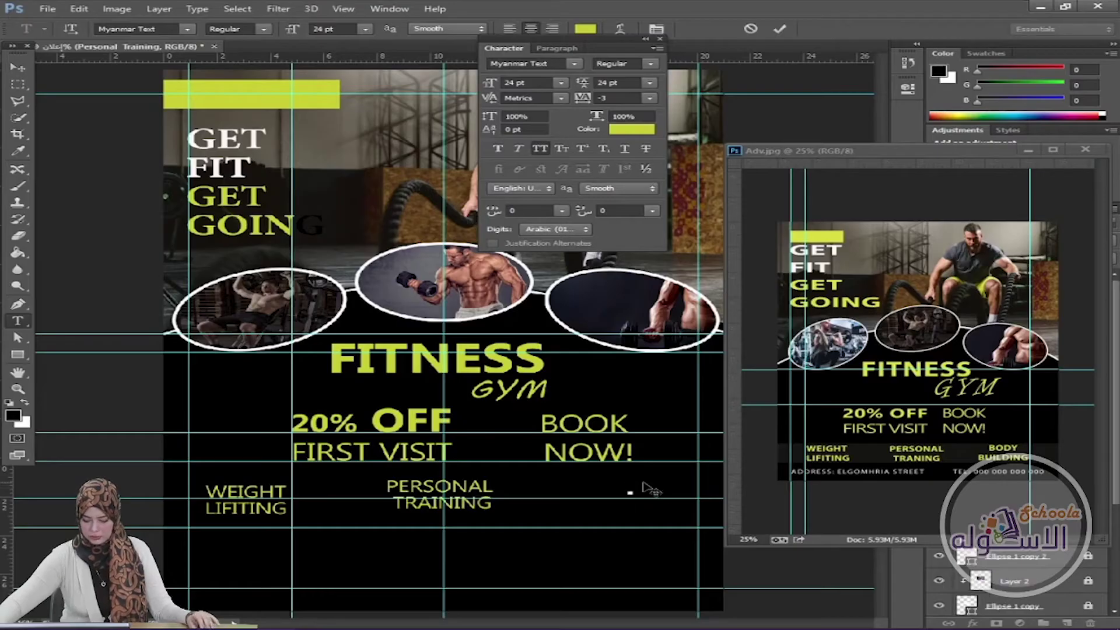
pyautogui.write('B')
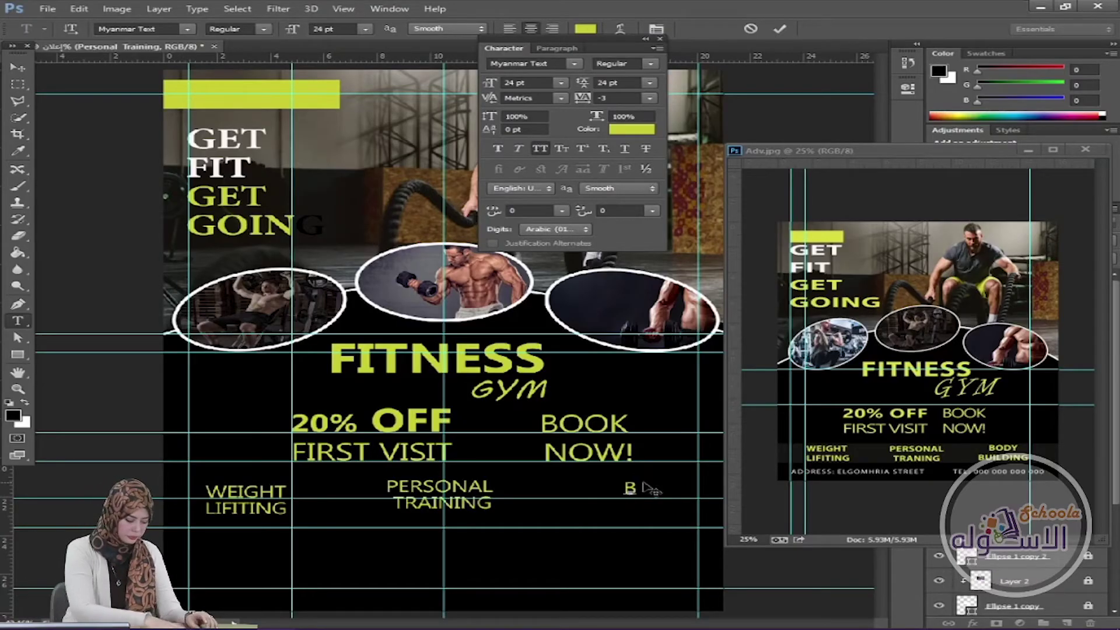
pyautogui.write('OD')
pyautogui.write('Y ')
pyautogui.write('BUIL')
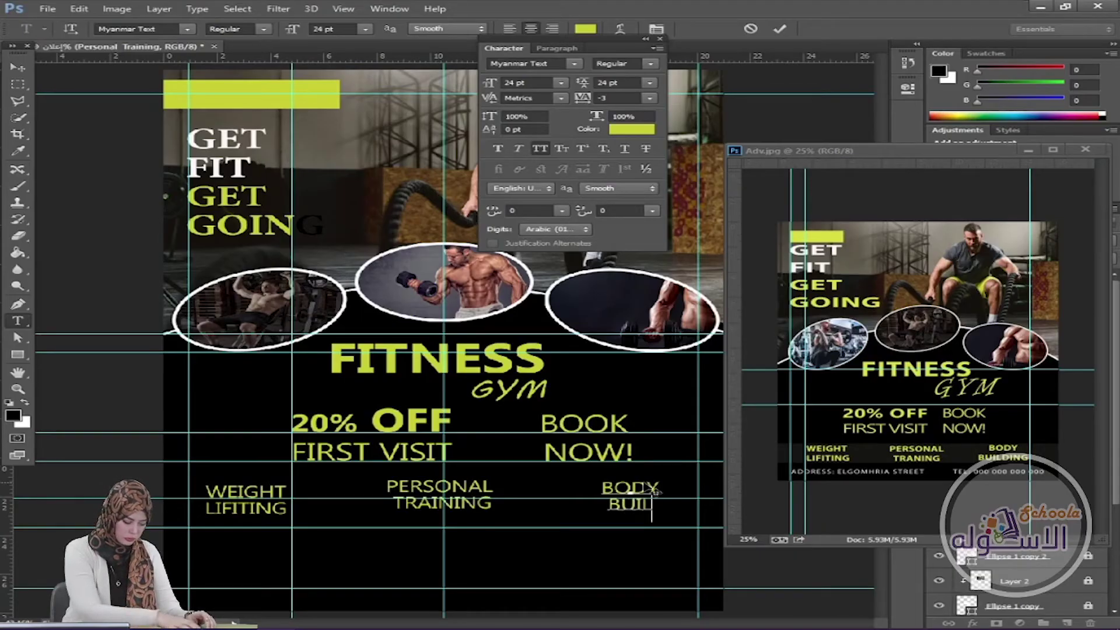
pyautogui.write('DING')
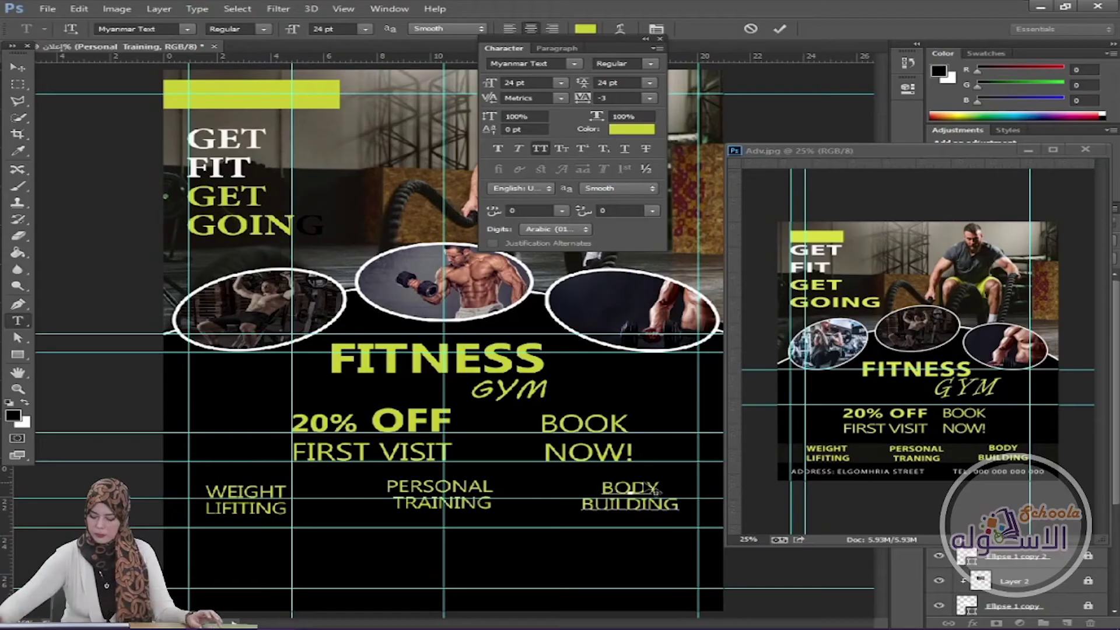
pyautogui.click(779, 28)
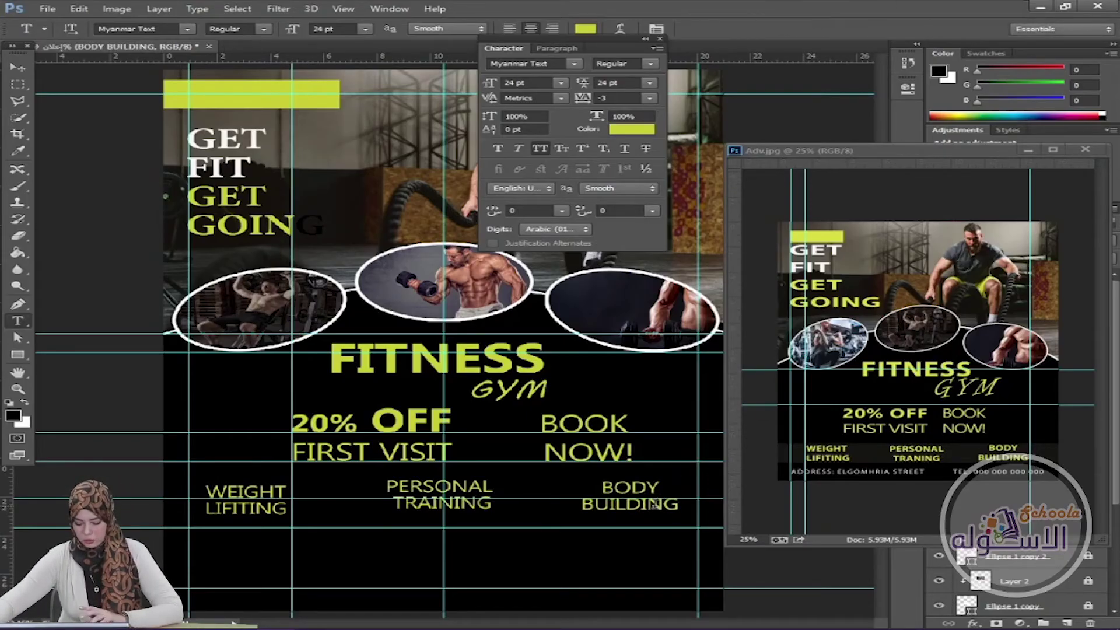
pyautogui.click(467, 493)
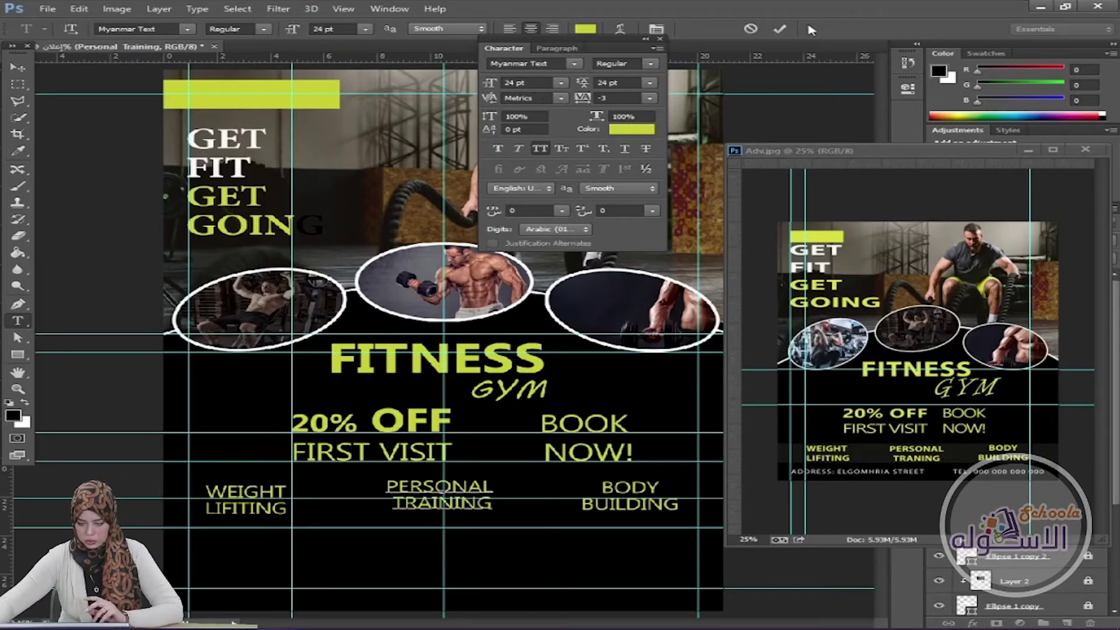
pyautogui.click(779, 28)
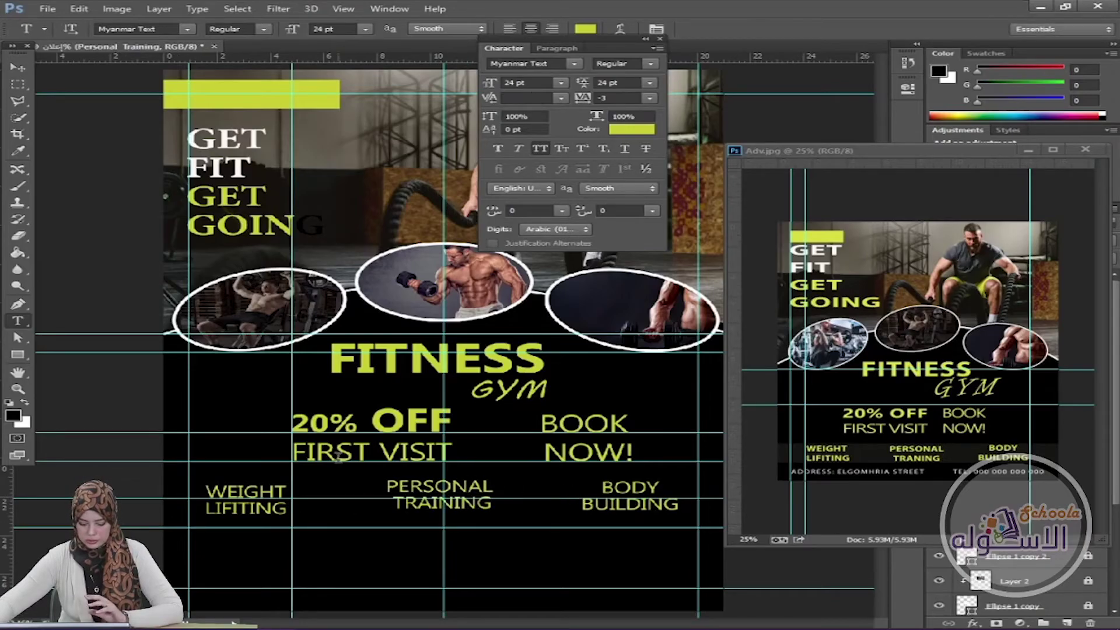
# Step: Line up the three service texts on one row, with WEIGHT LIFITING and BODY BUILDING against the outer vertical guides and PERSONAL TRAINING between them
pyautogui.click(11, 69)
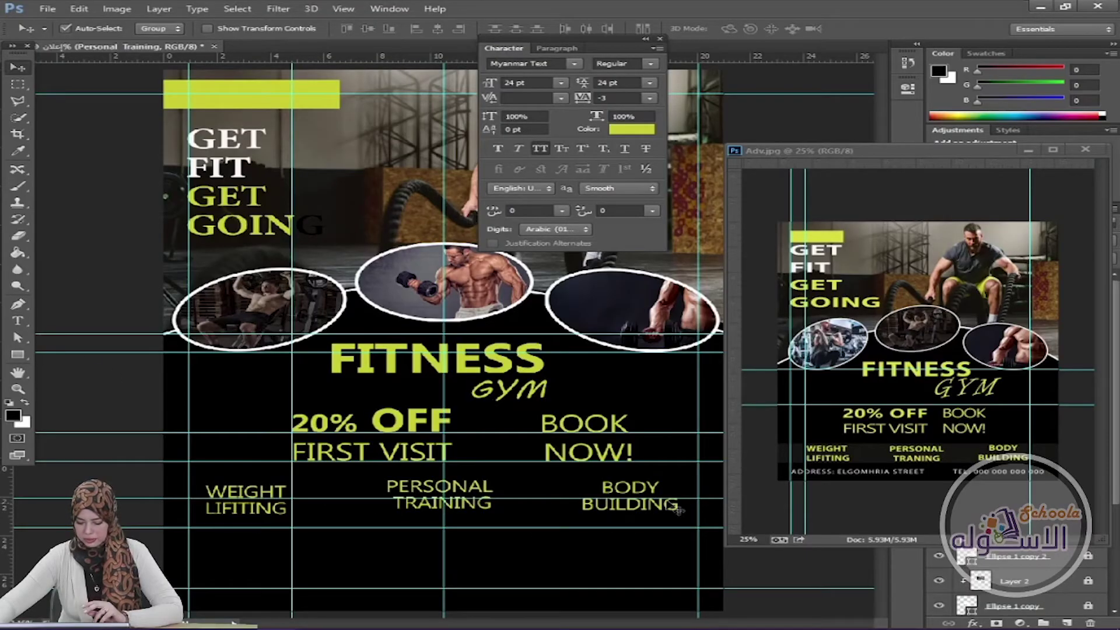
pyautogui.moveTo(819, 152); pyautogui.dragTo(862, 154)
pyautogui.click(639, 508)
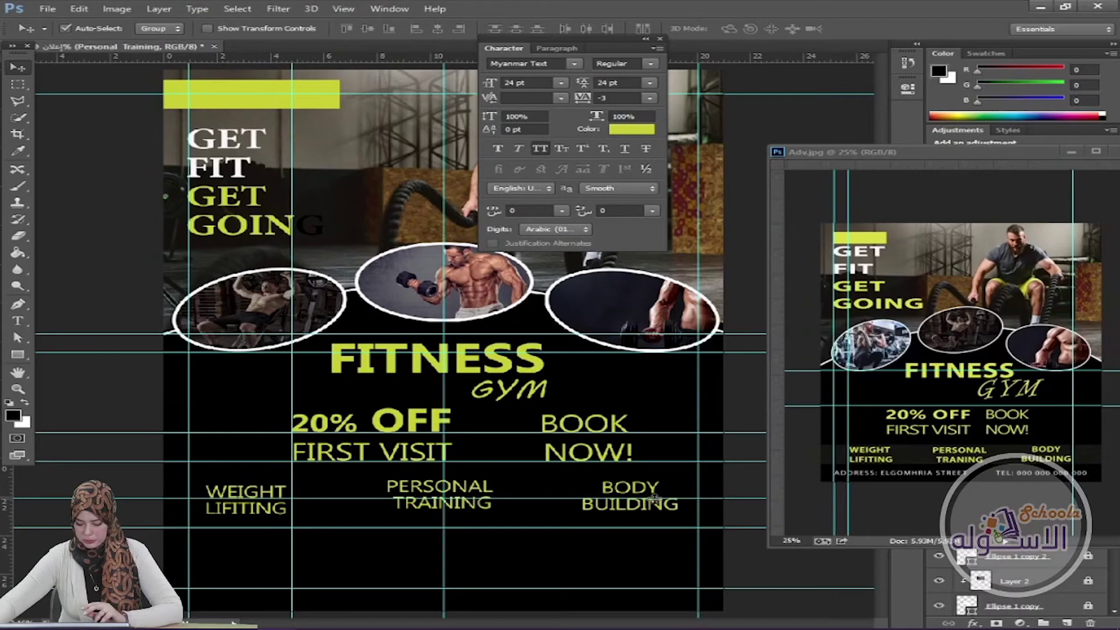
pyautogui.moveTo(643, 508); pyautogui.dragTo(664, 509)
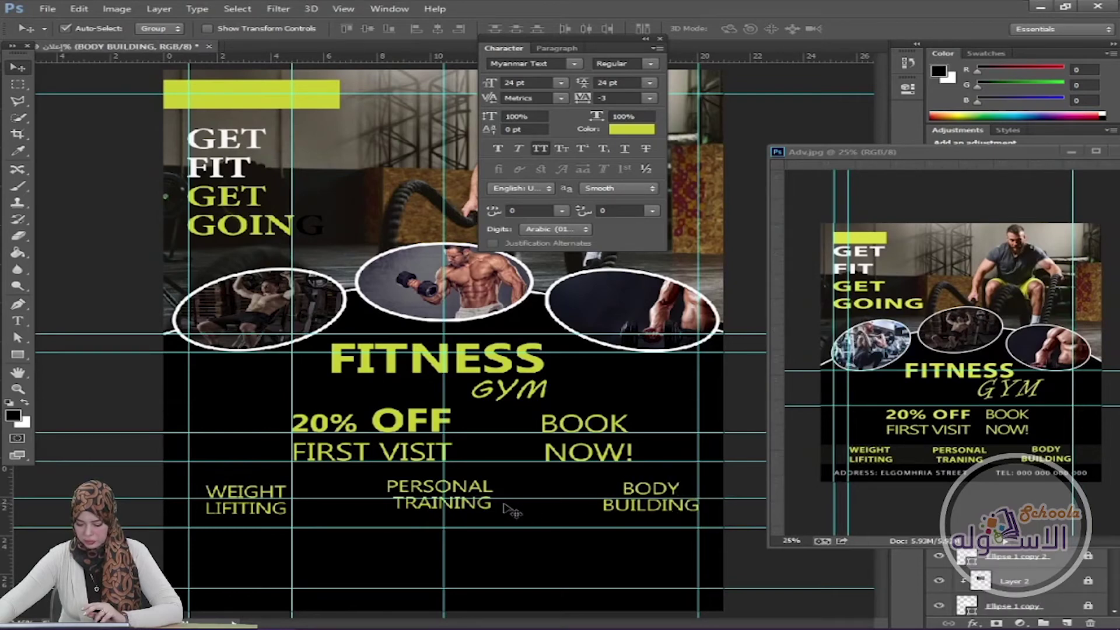
pyautogui.moveTo(488, 506); pyautogui.dragTo(435, 509)
pyautogui.moveTo(434, 511); pyautogui.dragTo(436, 512)
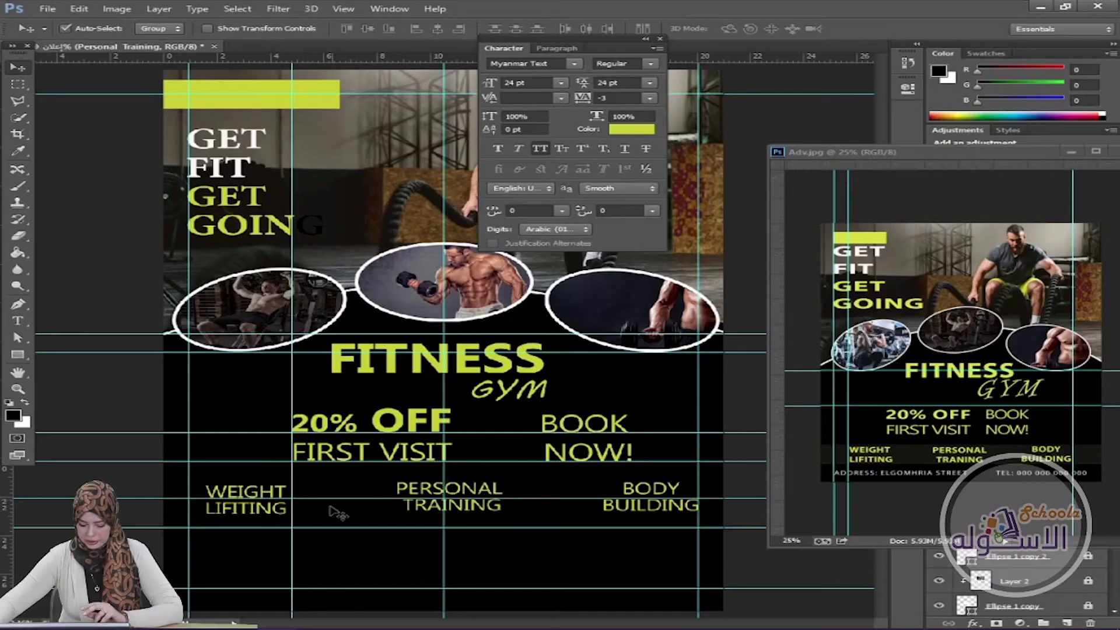
pyautogui.moveTo(260, 512); pyautogui.dragTo(243, 509)
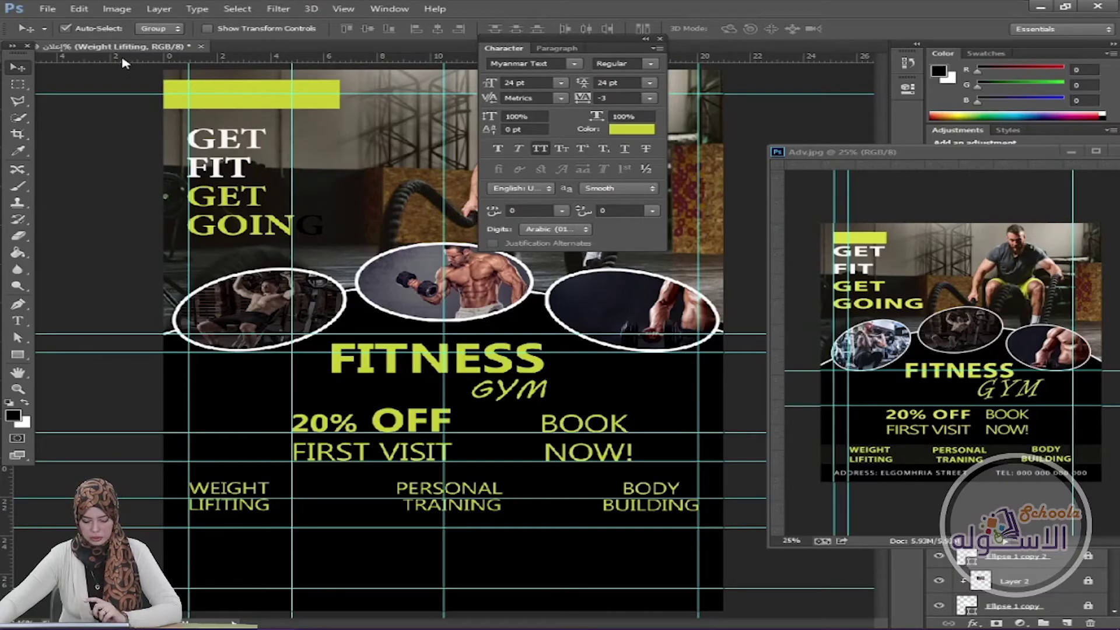
# Step: Start a new 24 pt text line below WEIGHT LIFITING with a capital A, with All Caps turned off
pyautogui.moveTo(142, 527); pyautogui.dragTo(142, 547)
pyautogui.click(18, 320)
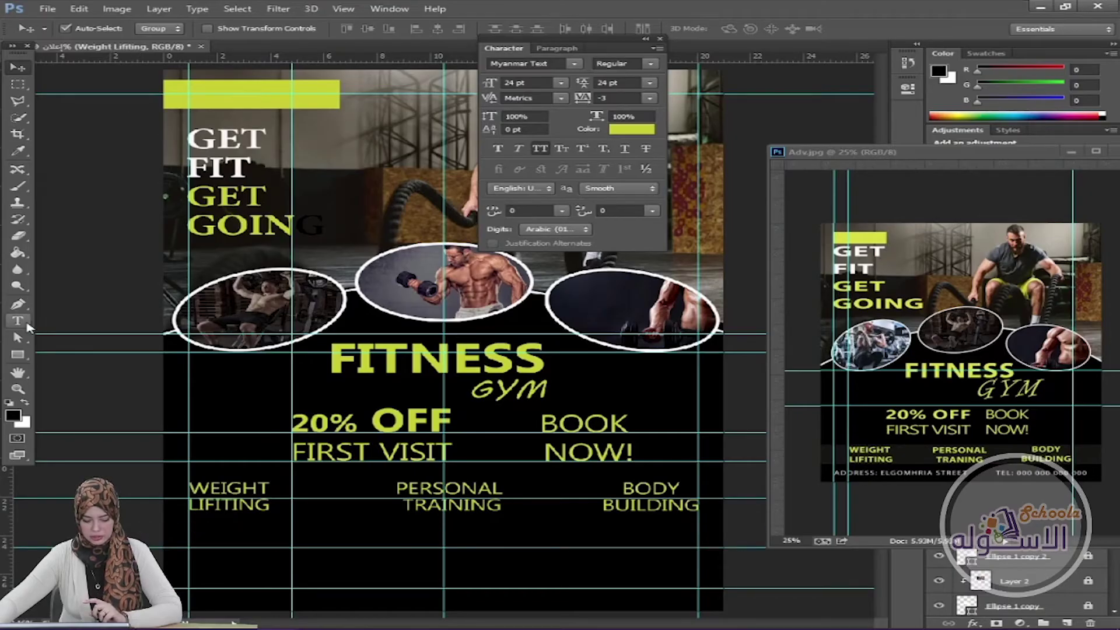
pyautogui.click(213, 543)
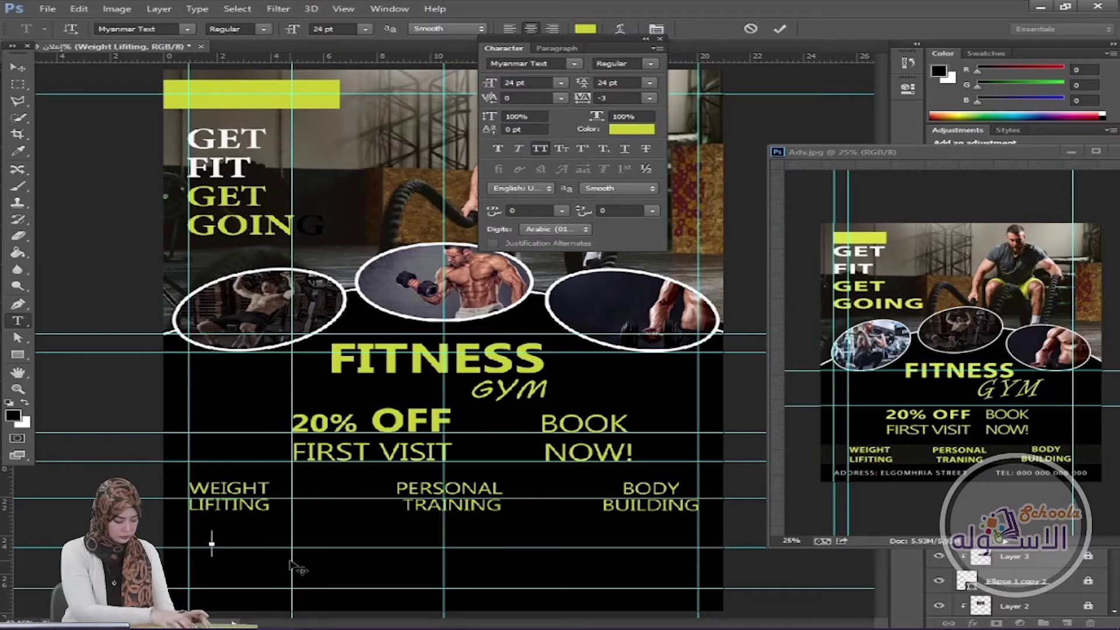
pyautogui.write('ADDRE')
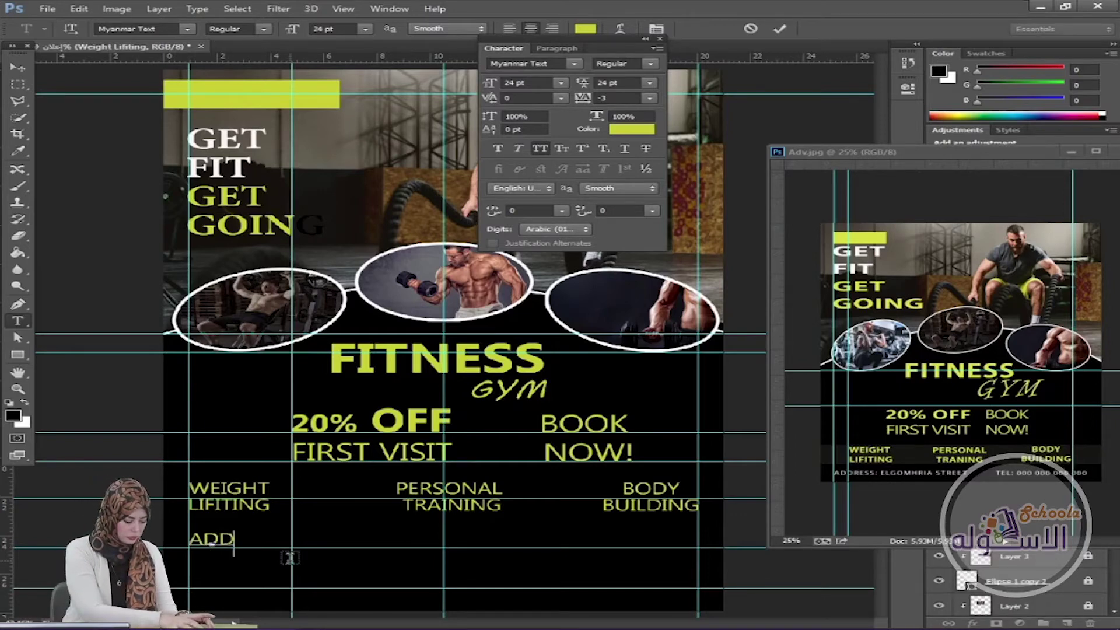
pyautogui.press('BackSpace')
pyautogui.press('BackSpace')
pyautogui.press('BackSpace')
pyautogui.press('BackSpace')
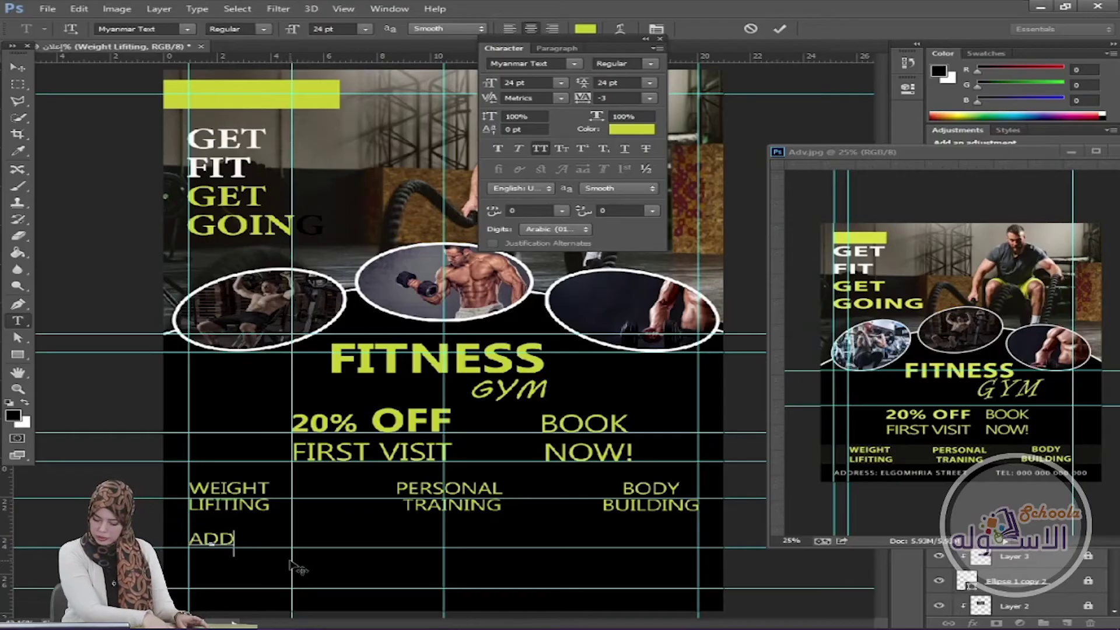
pyautogui.write('D')
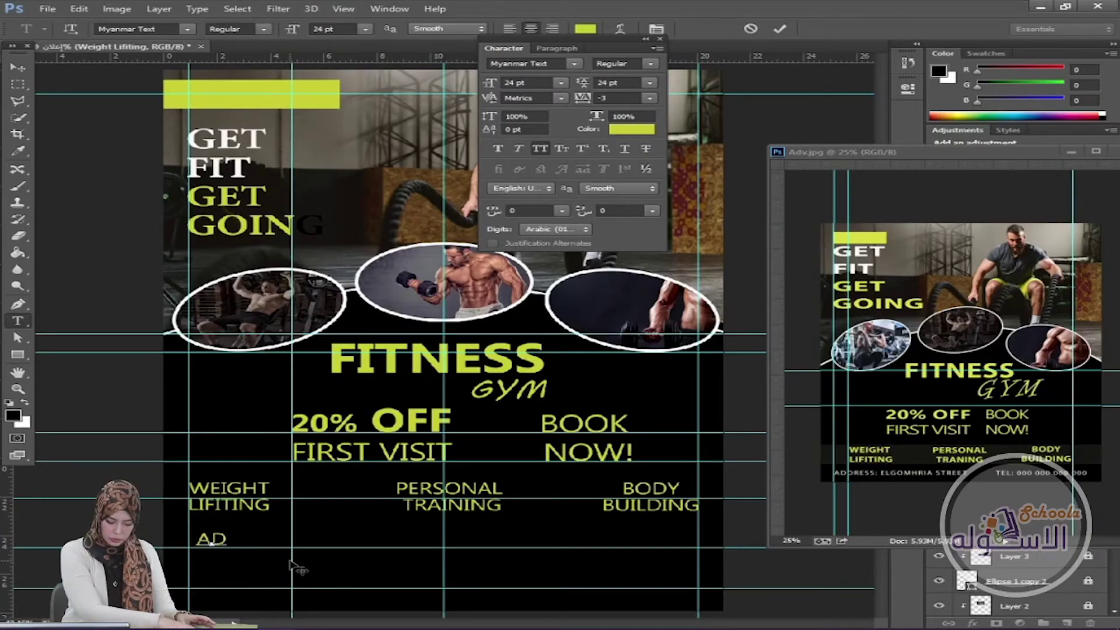
pyautogui.press('BackSpace')
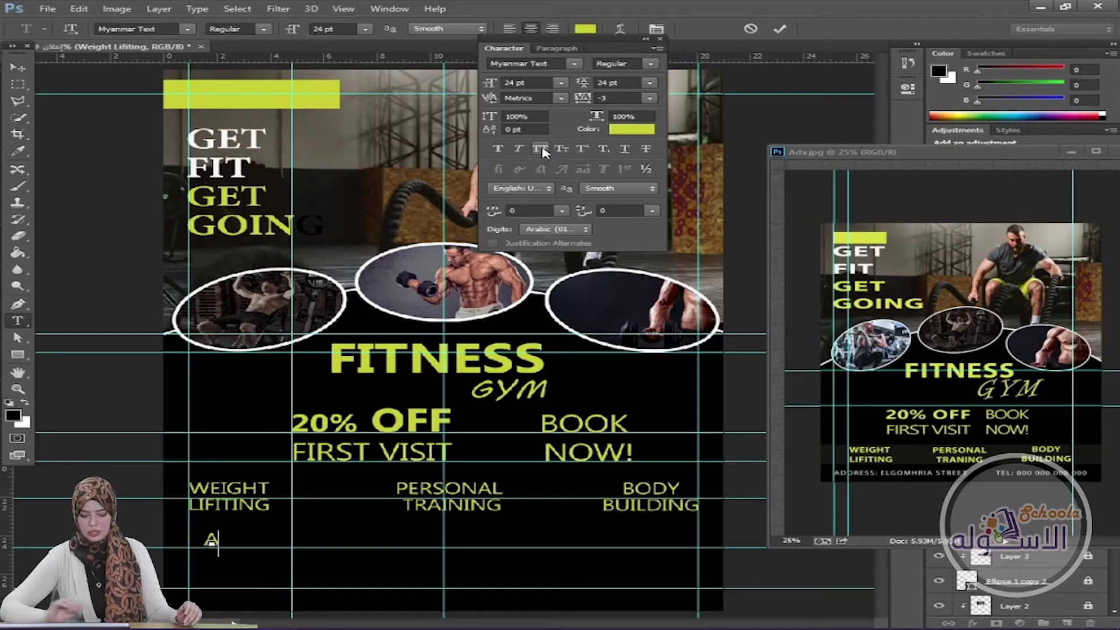
# Step: Complete the line in mixed case as "Address:" plus the gym's street address, and align its start with the outer vertical guide under WEIGHT LIFITING
pyautogui.write('ddress')
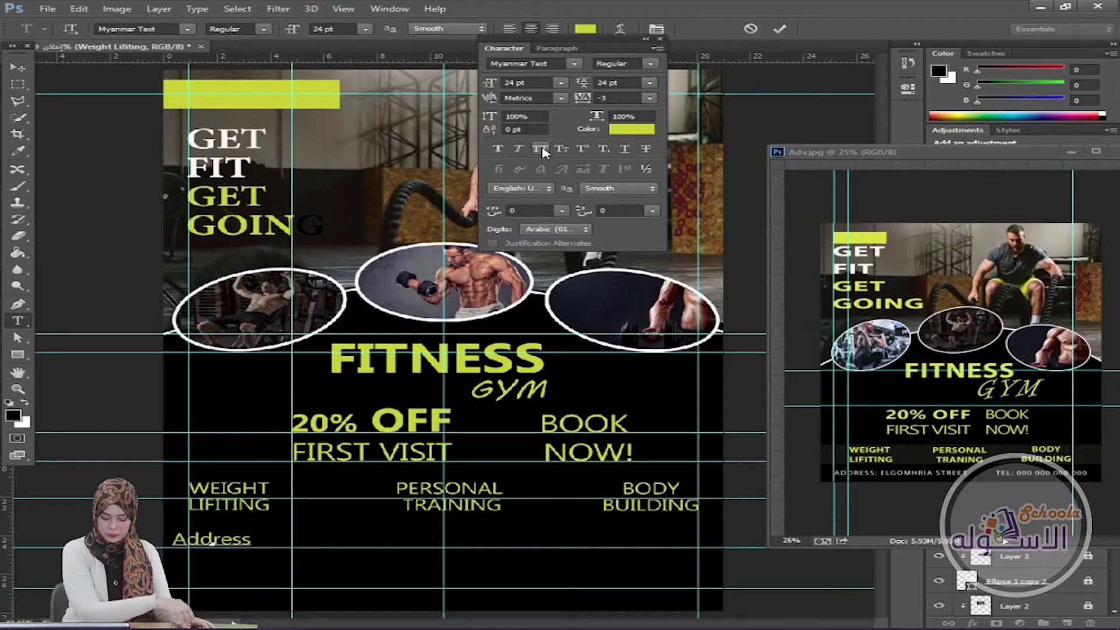
pyautogui.write(':')
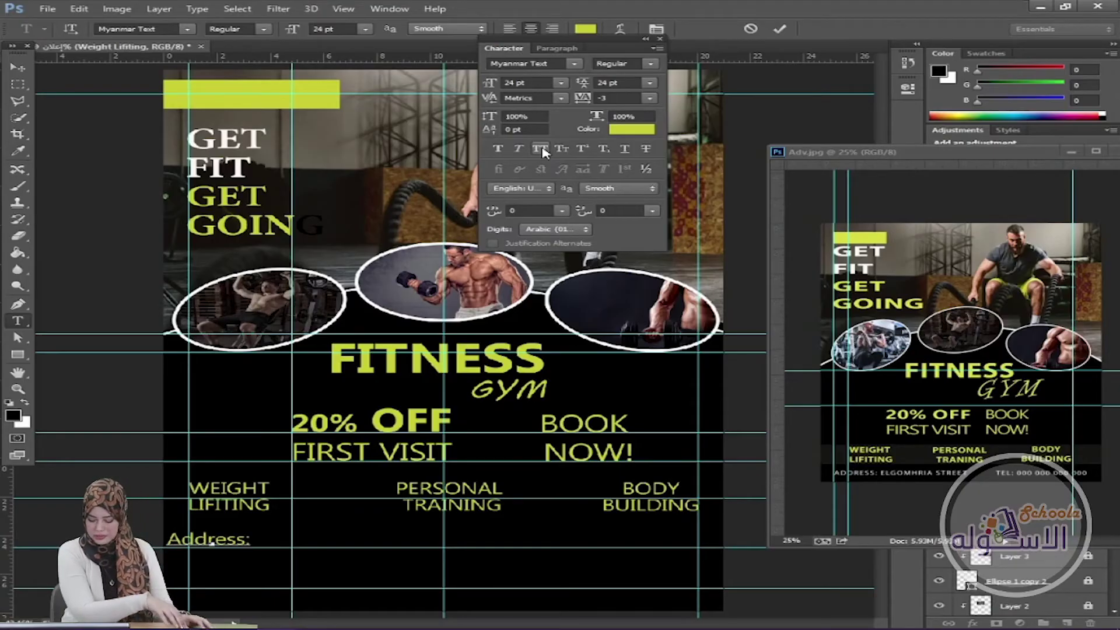
pyautogui.write(' Elgom')
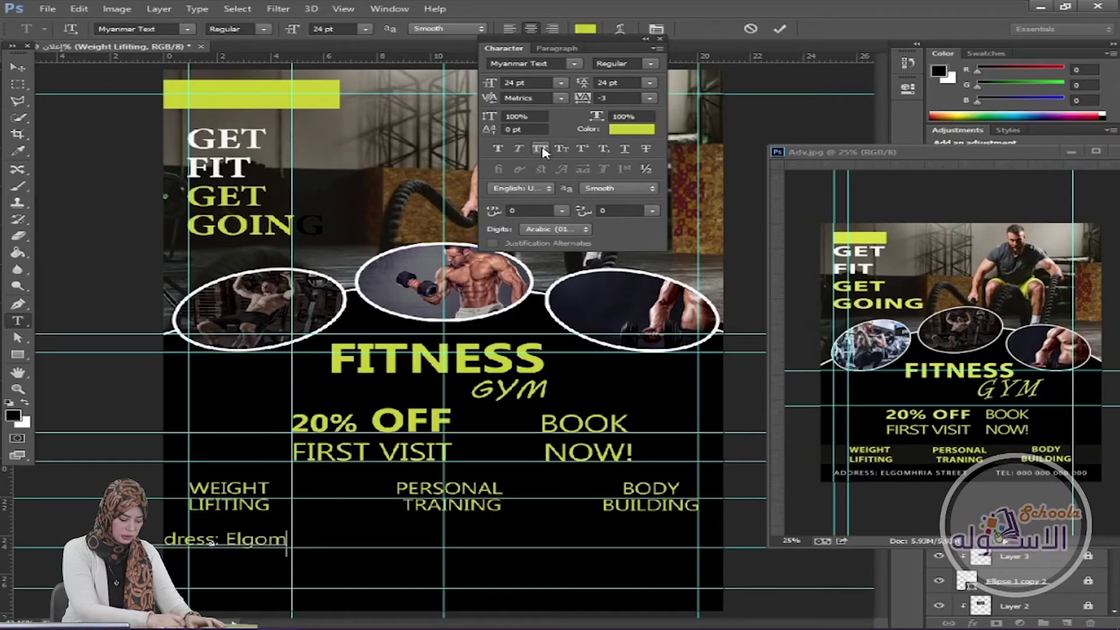
pyautogui.write('hria')
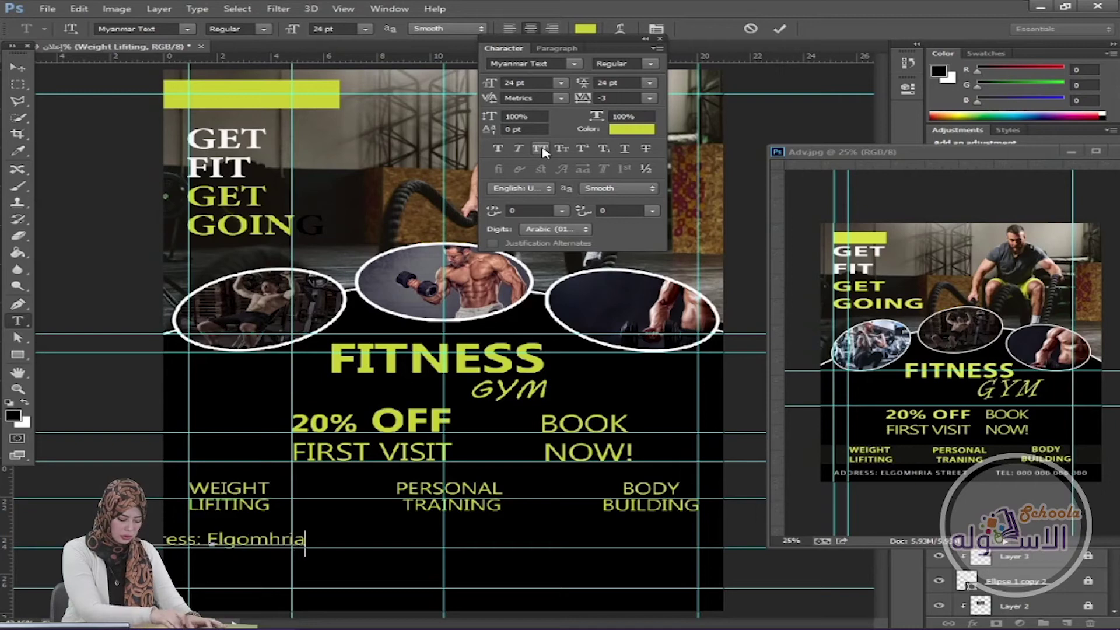
pyautogui.write(' Stre e')
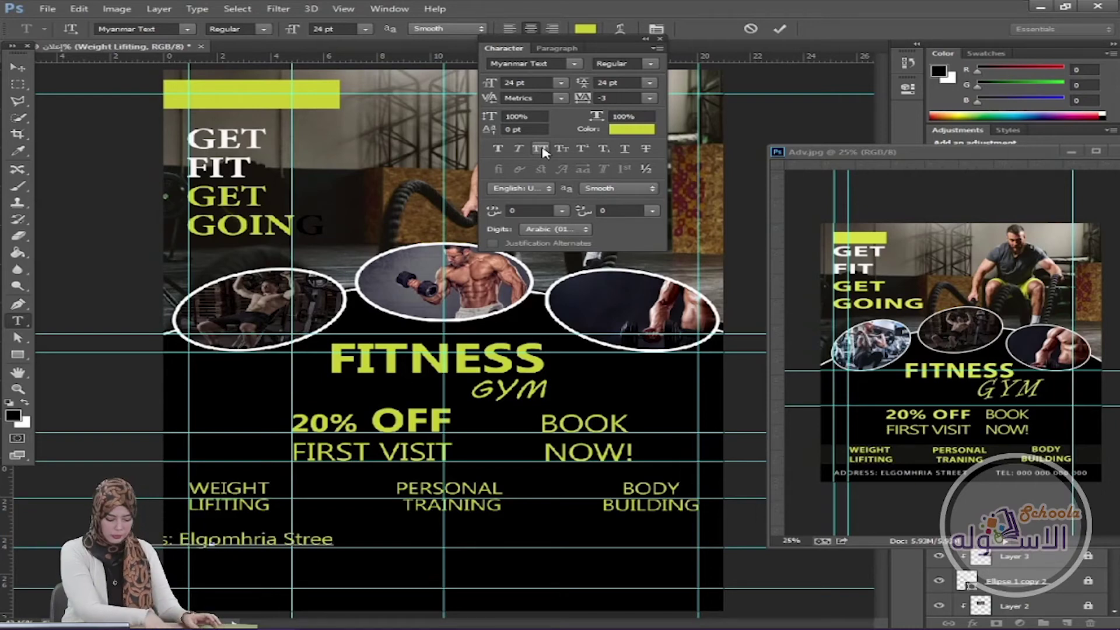
pyautogui.write('t')
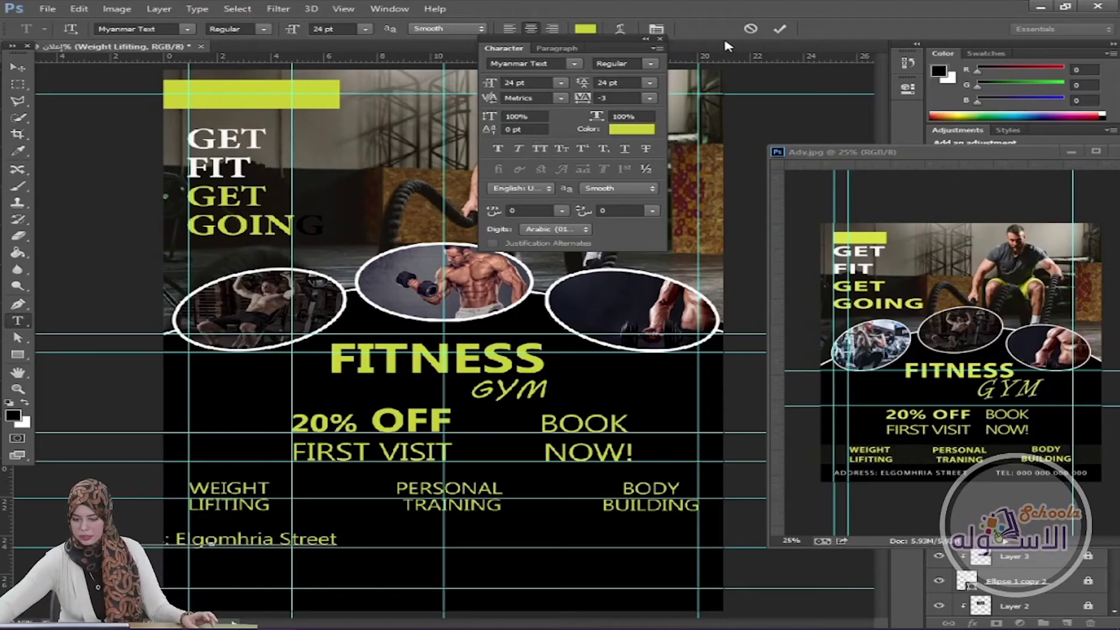
pyautogui.click(782, 31)
pyautogui.click(18, 68)
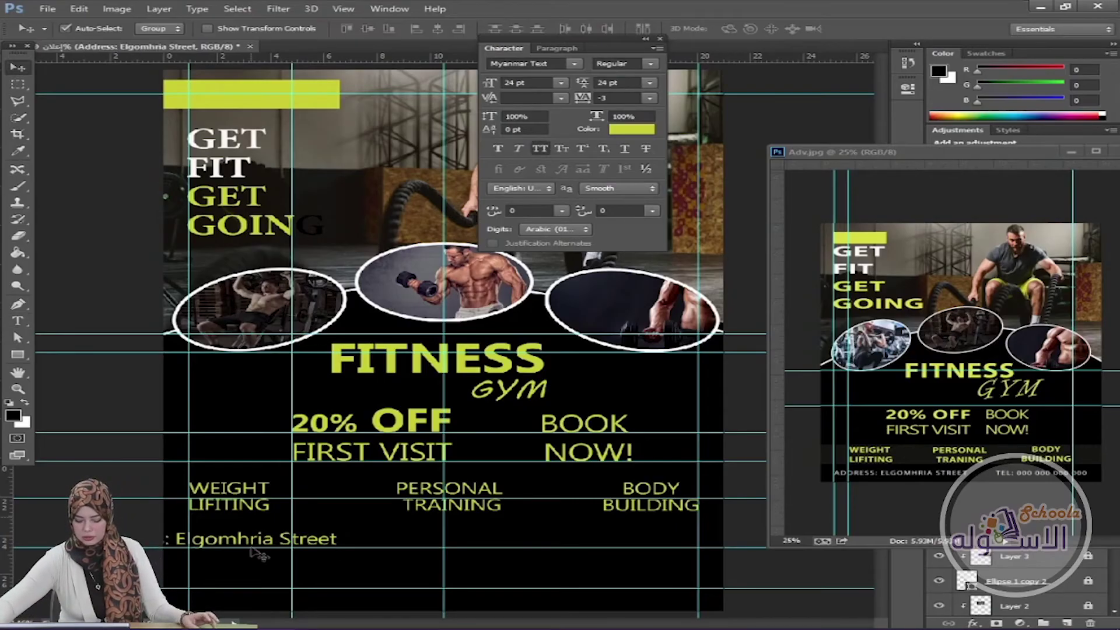
pyautogui.moveTo(250, 547); pyautogui.dragTo(352, 547)
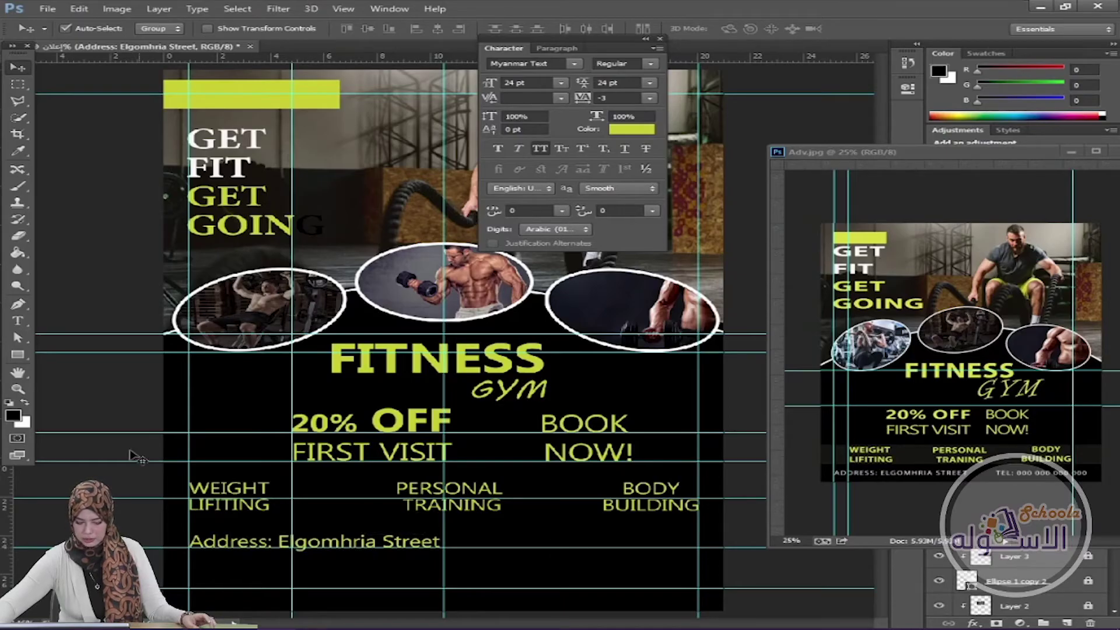
# Step: Add a text line reading "Tel:" followed by the gym's phone number, beside the address line in the same style
pyautogui.click(19, 319)
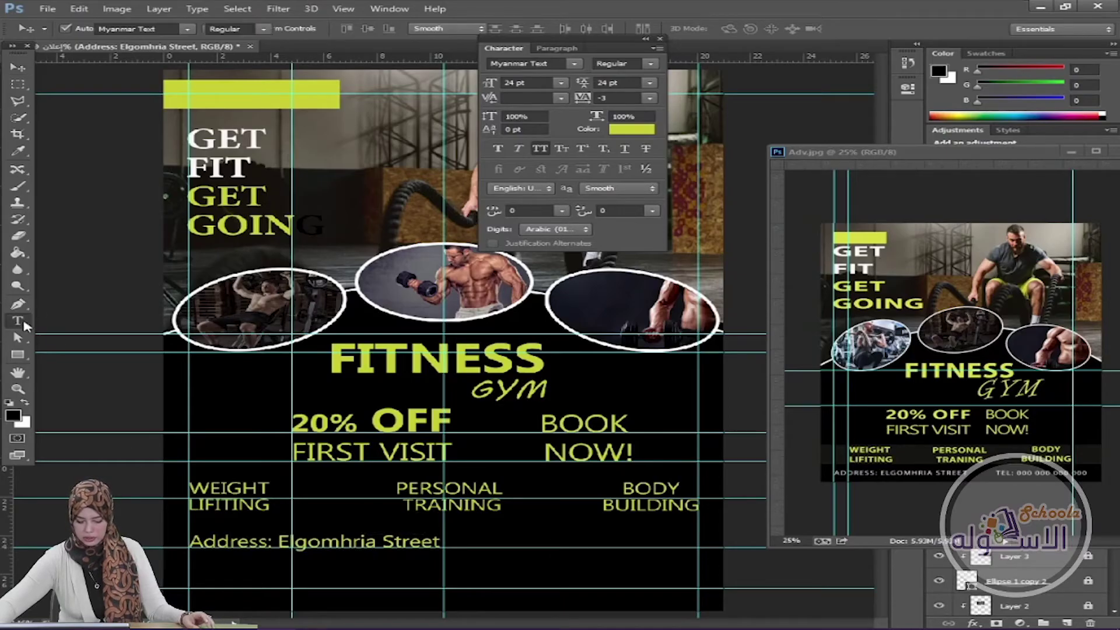
pyautogui.click(574, 542)
pyautogui.write('Te')
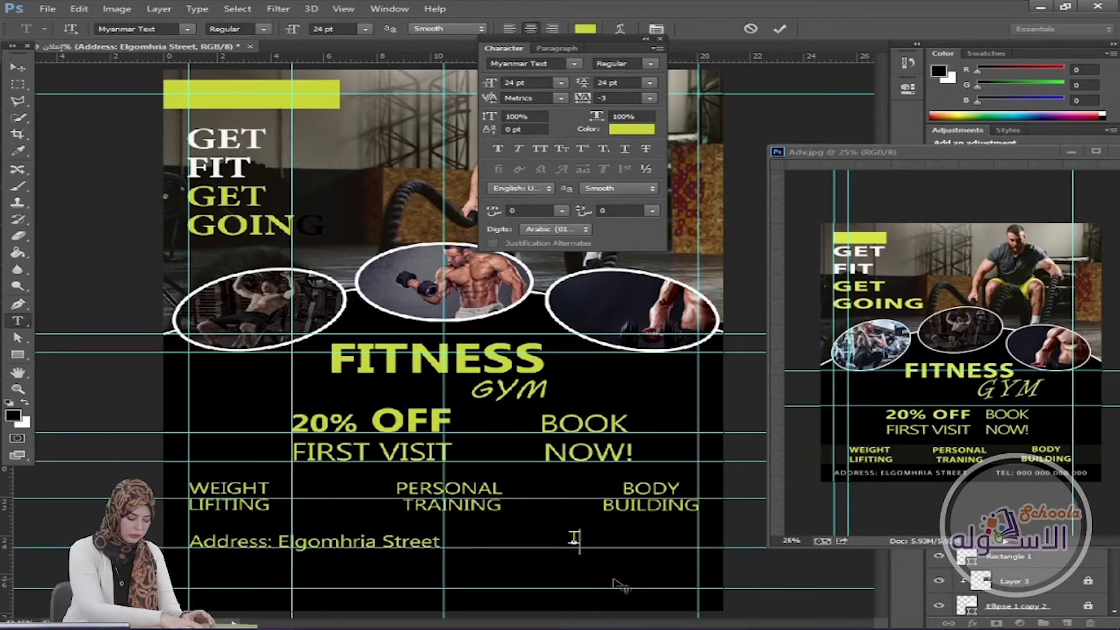
pyautogui.write('l')
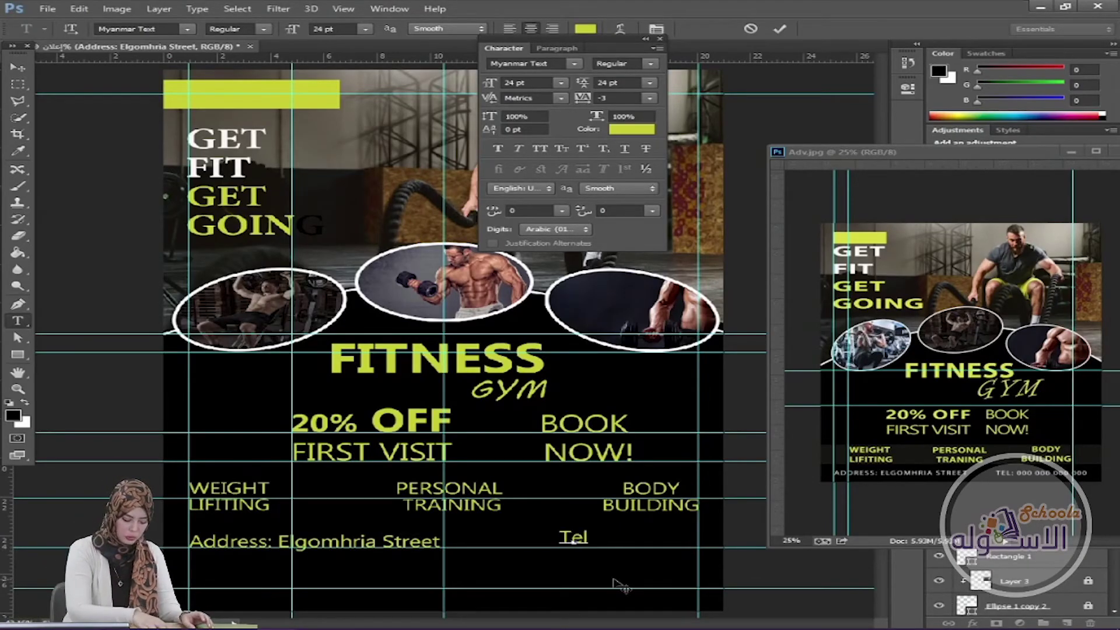
pyautogui.write(': 010')
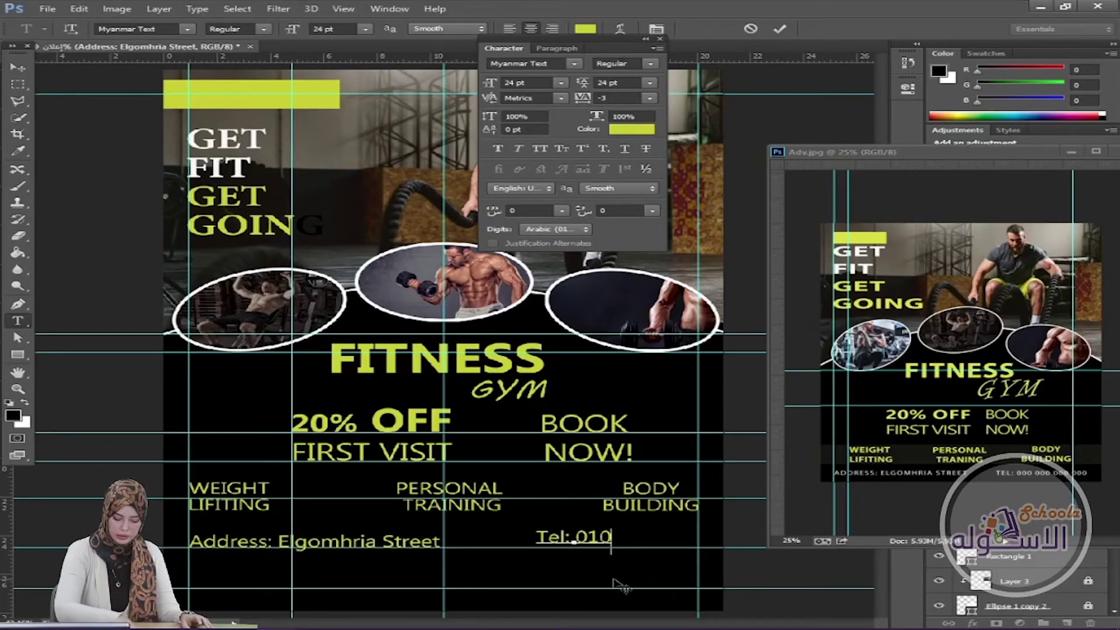
pyautogui.write('0')
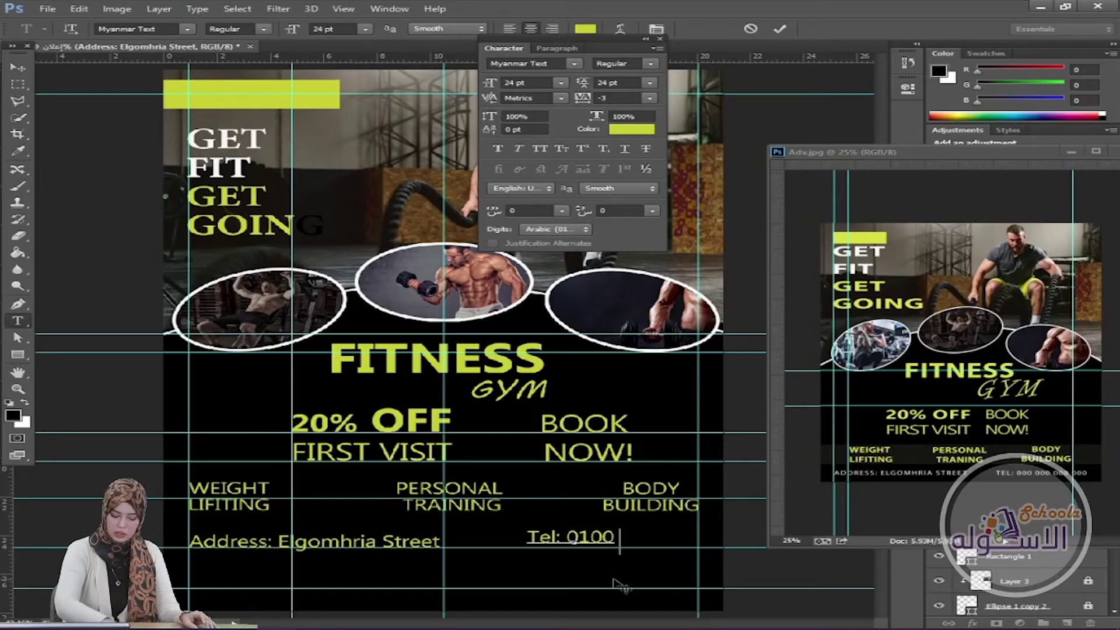
pyautogui.write(' 000')
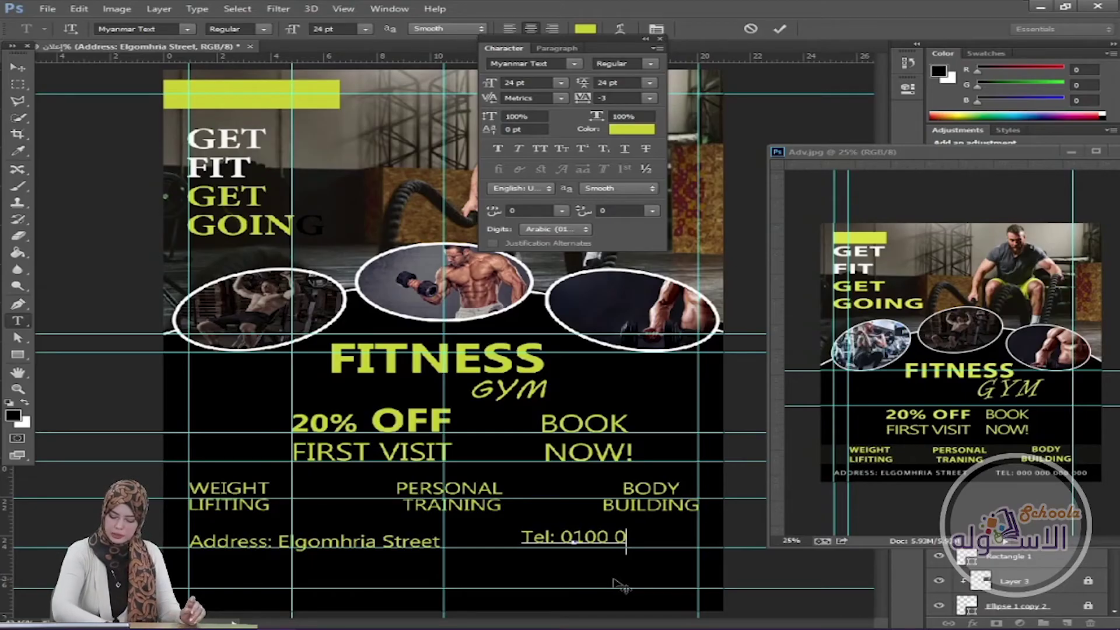
pyautogui.write('00 000')
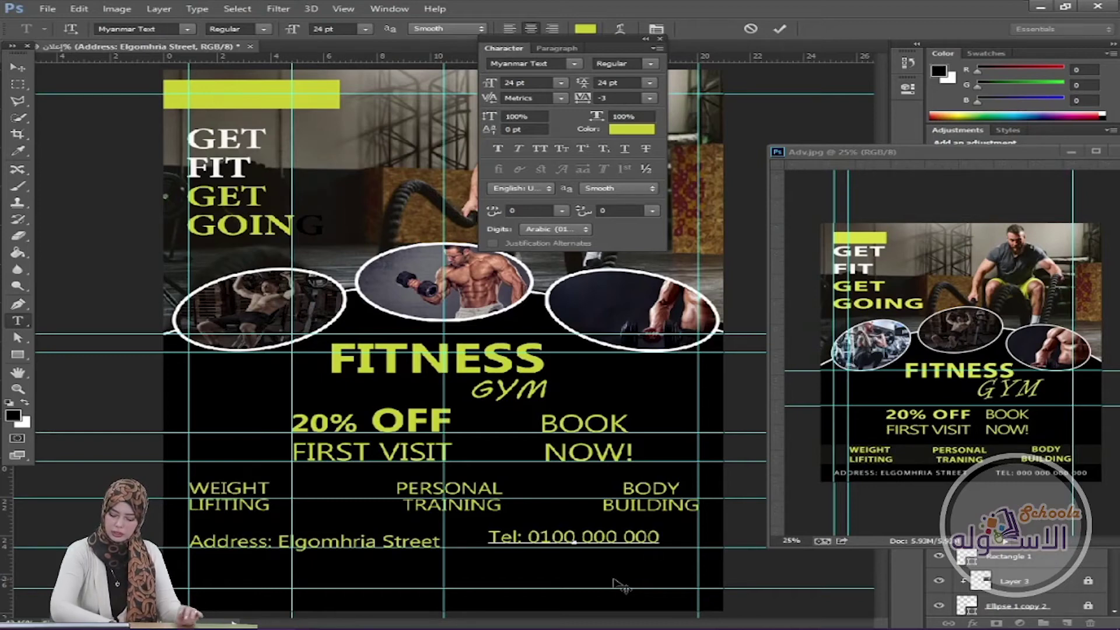
pyautogui.write(' 00')
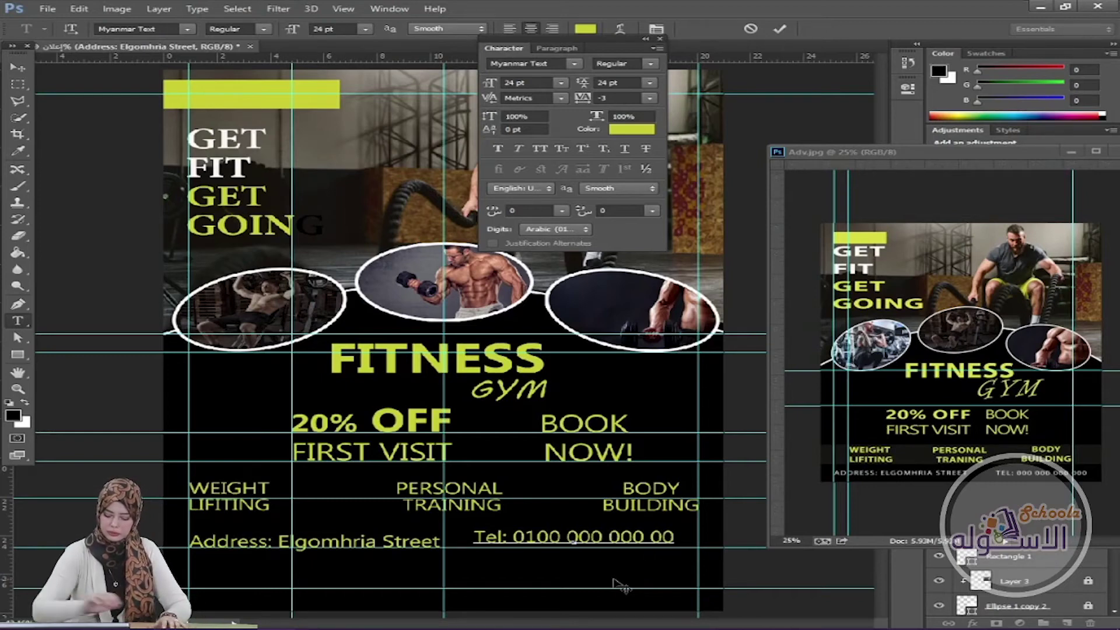
pyautogui.click(779, 29)
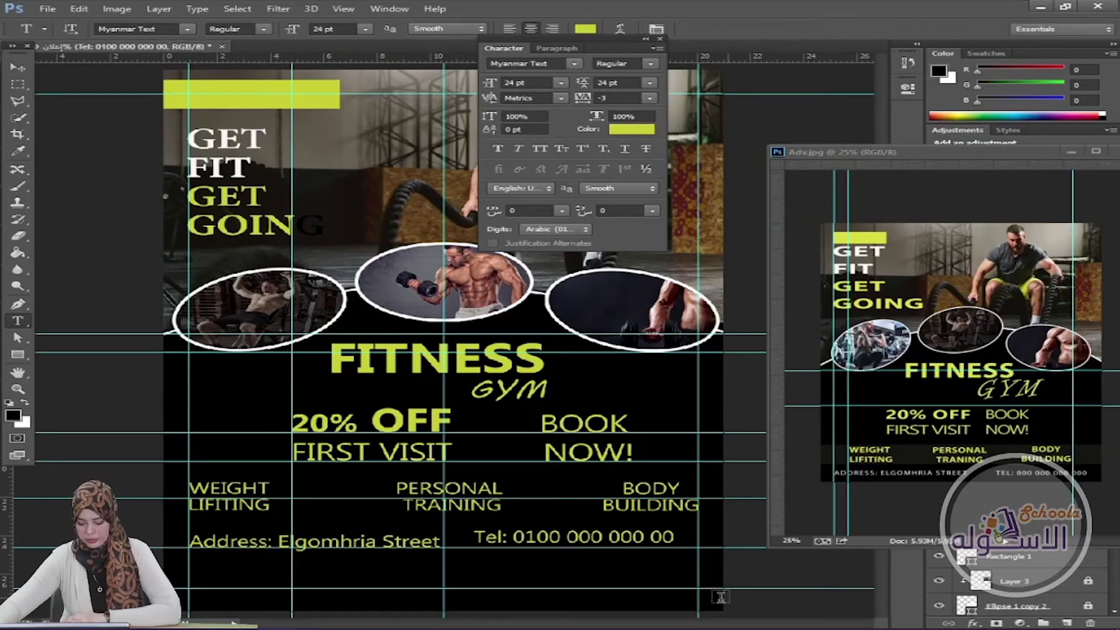
# Step: Close the Adv.jpg reference image
pyautogui.click(10, 66)
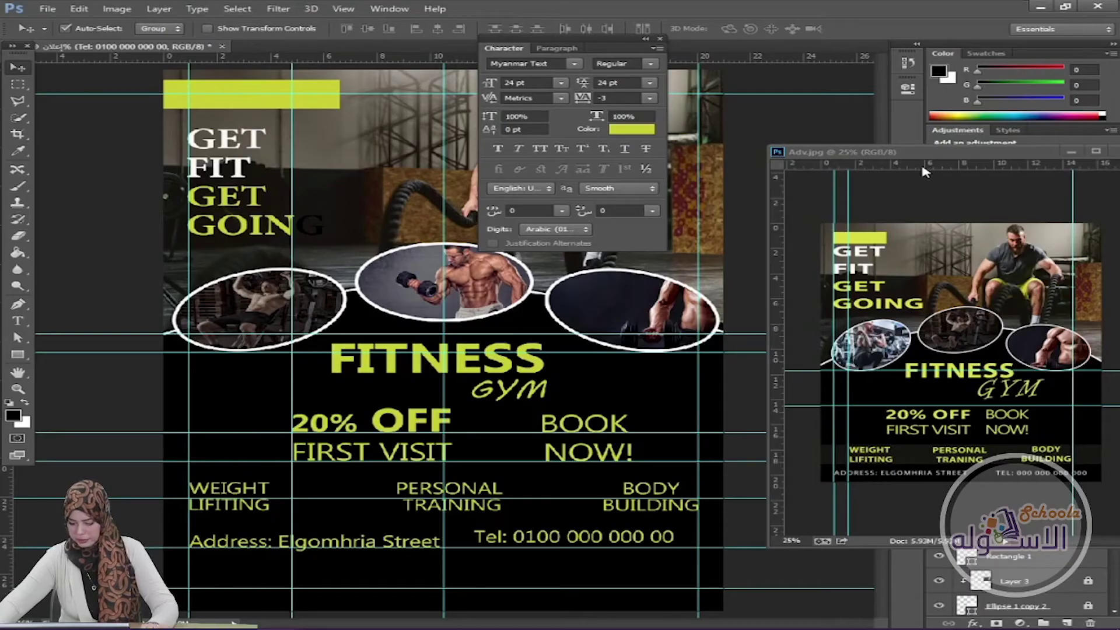
pyautogui.moveTo(921, 156); pyautogui.dragTo(721, 158)
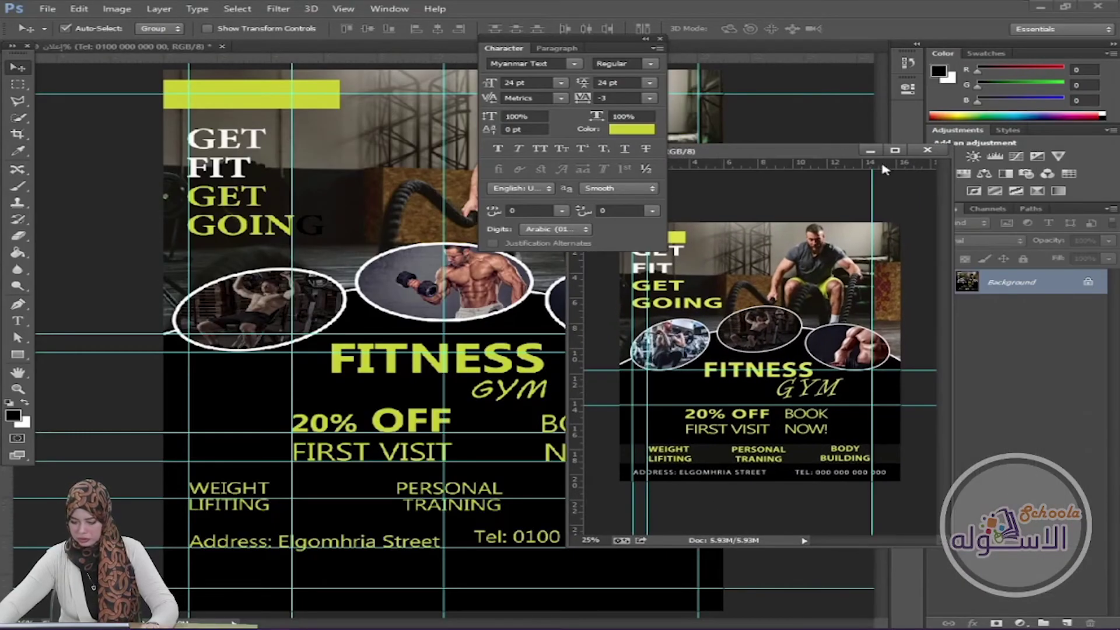
pyautogui.click(928, 150)
# Step: Move the address and phone lines down to the lowest horizontal guide, with the phone line ending at the outer vertical guide under BODY BUILDING
pyautogui.moveTo(554, 543)
pyautogui.mouseDown()
pyautogui.moveTo(623, 546)
pyautogui.moveTo(574, 545)
pyautogui.mouseUp()
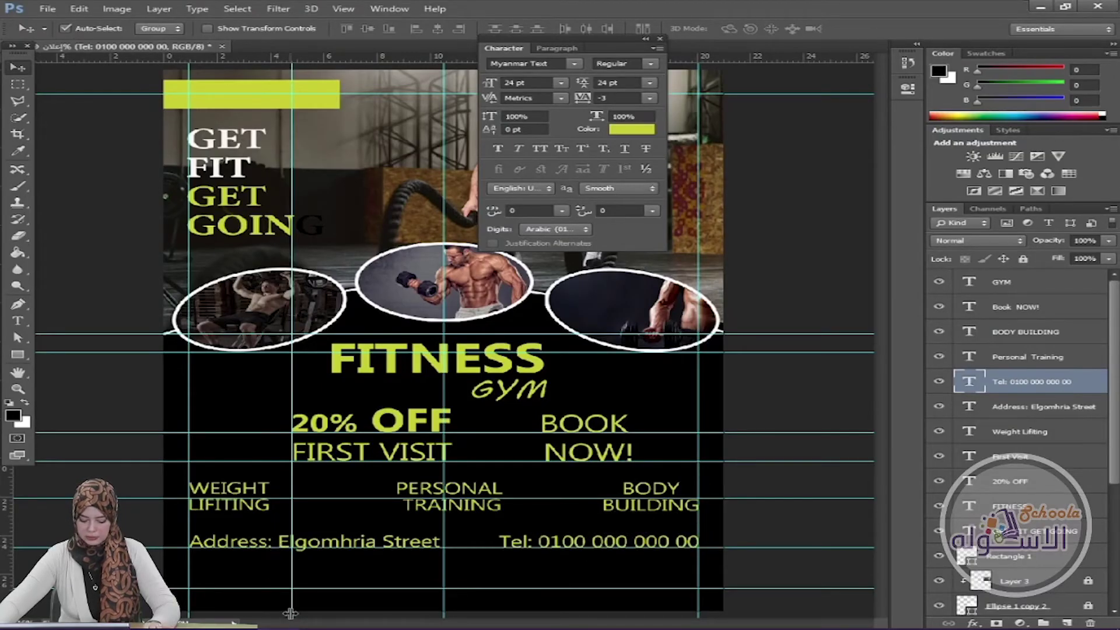
pyautogui.moveTo(267, 548); pyautogui.dragTo(265, 584)
pyautogui.moveTo(595, 545); pyautogui.dragTo(582, 583)
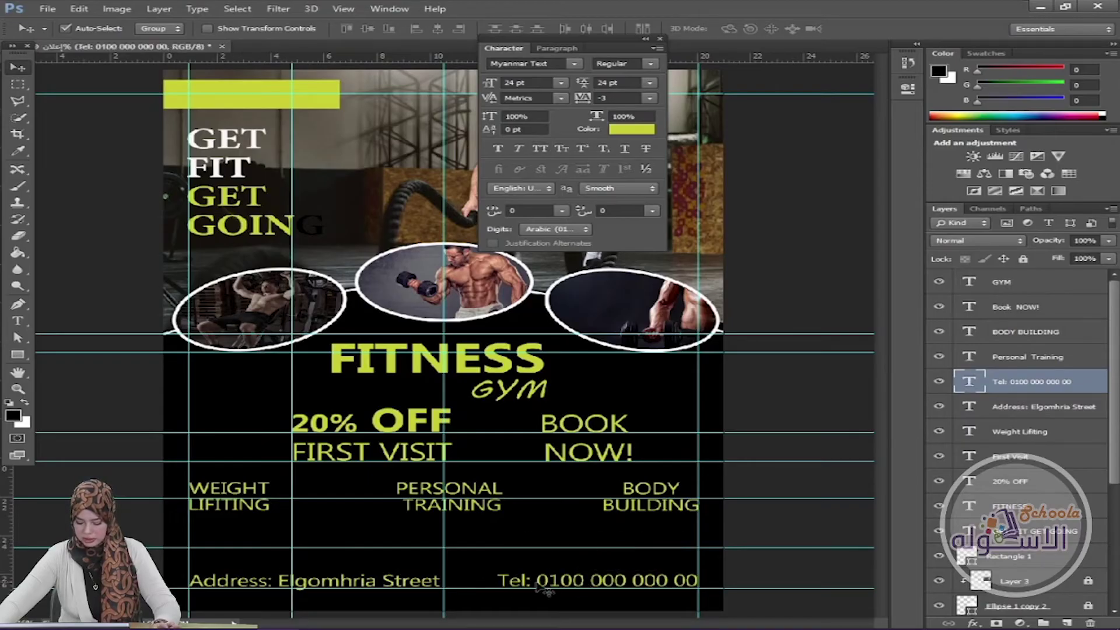
# Step: Change the text colour of the address line to white
pyautogui.click(409, 590)
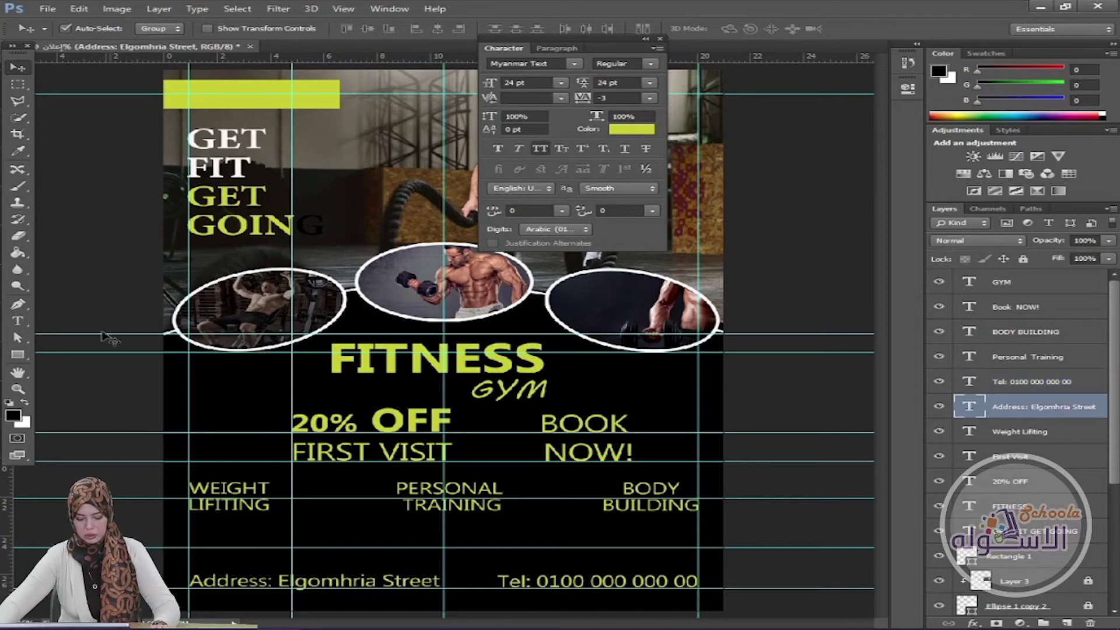
pyautogui.click(17, 320)
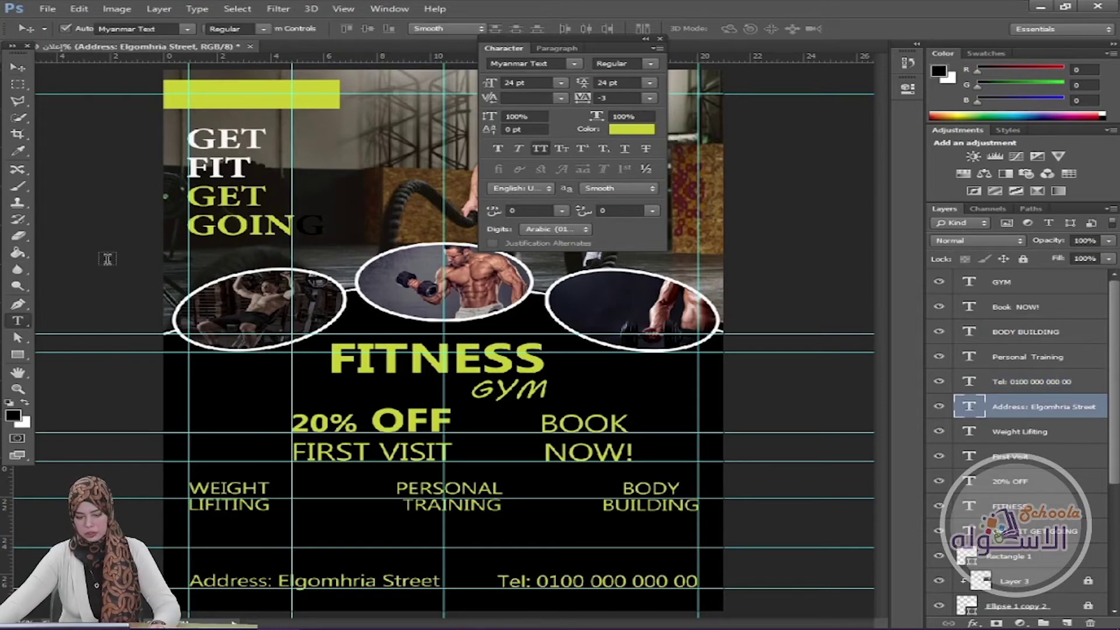
pyautogui.click(585, 29)
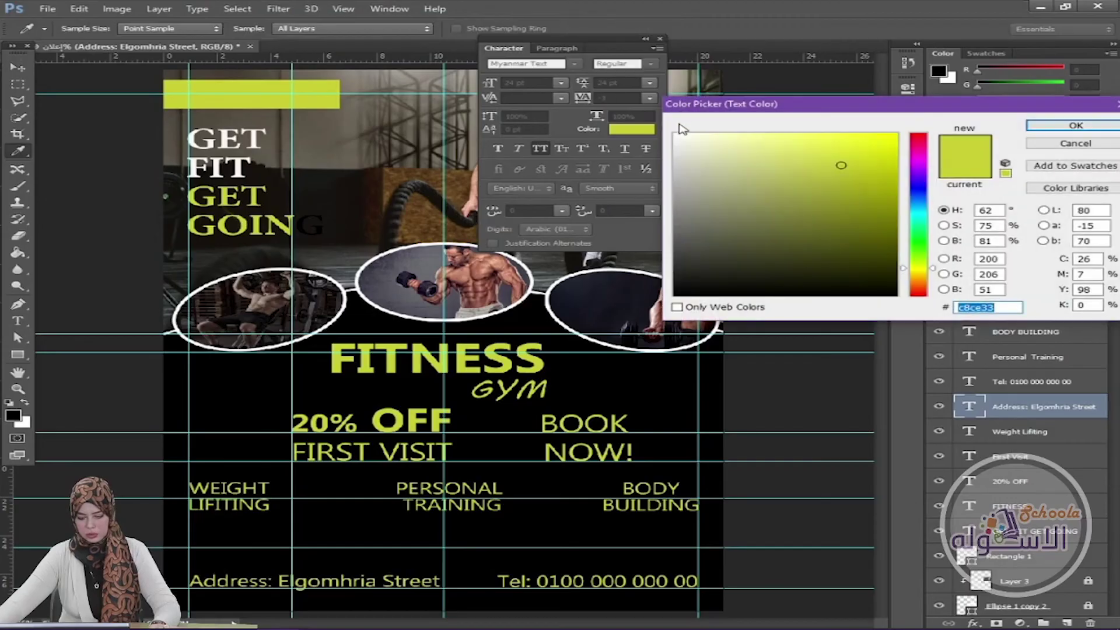
pyautogui.click(674, 134)
pyautogui.click(1057, 127)
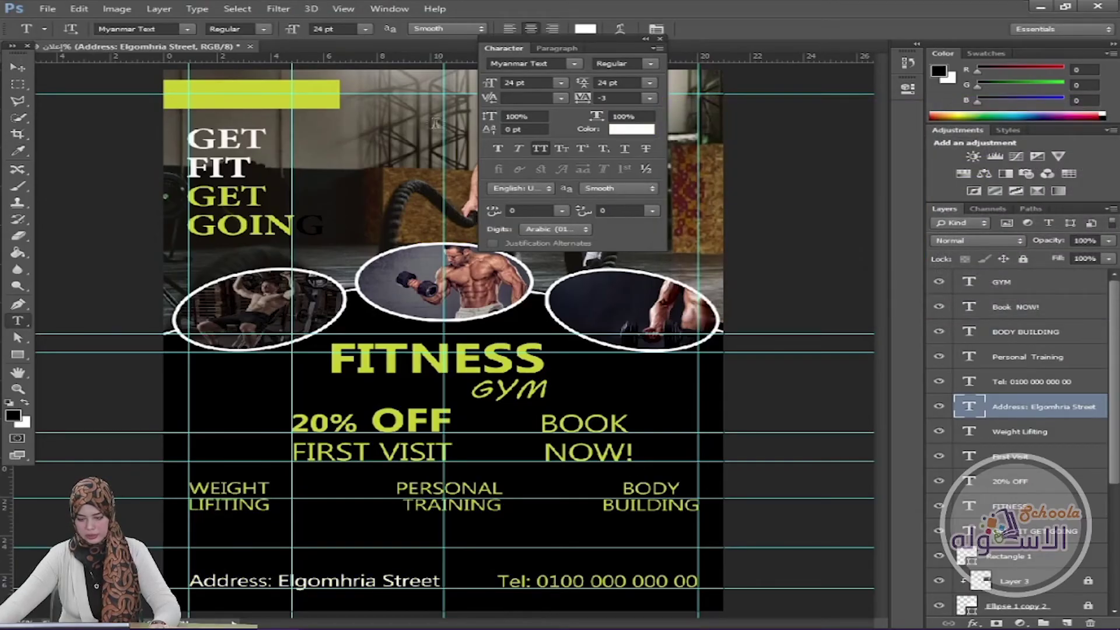
pyautogui.click(18, 68)
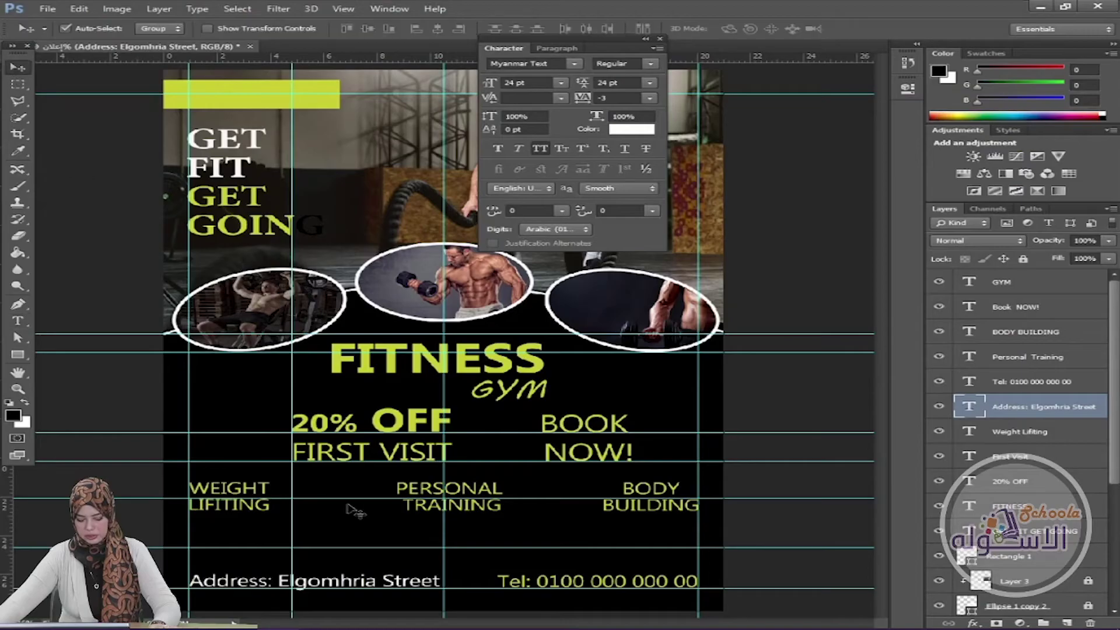
# Step: Change the text colour of the phone line to white (#fbfbfa)
pyautogui.click(523, 586)
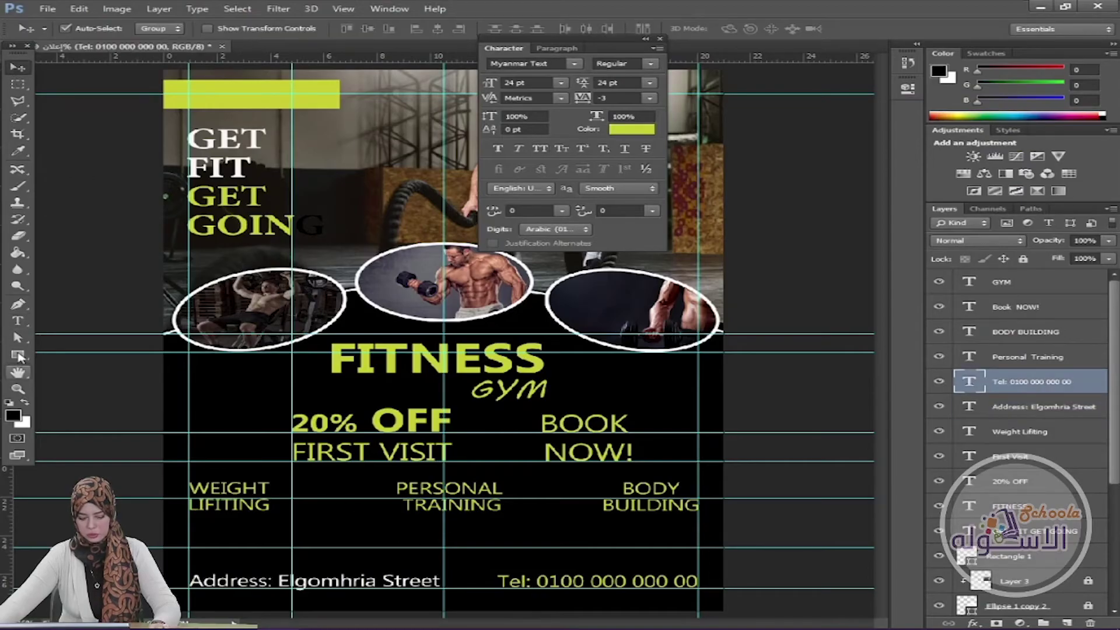
pyautogui.click(18, 320)
pyautogui.click(585, 30)
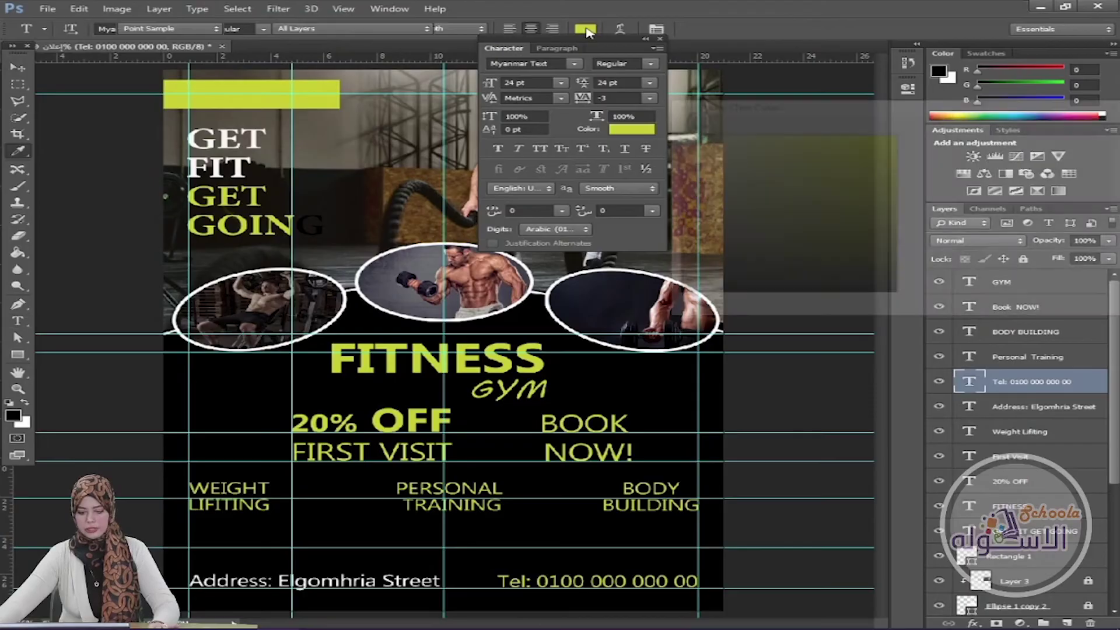
pyautogui.click(674, 136)
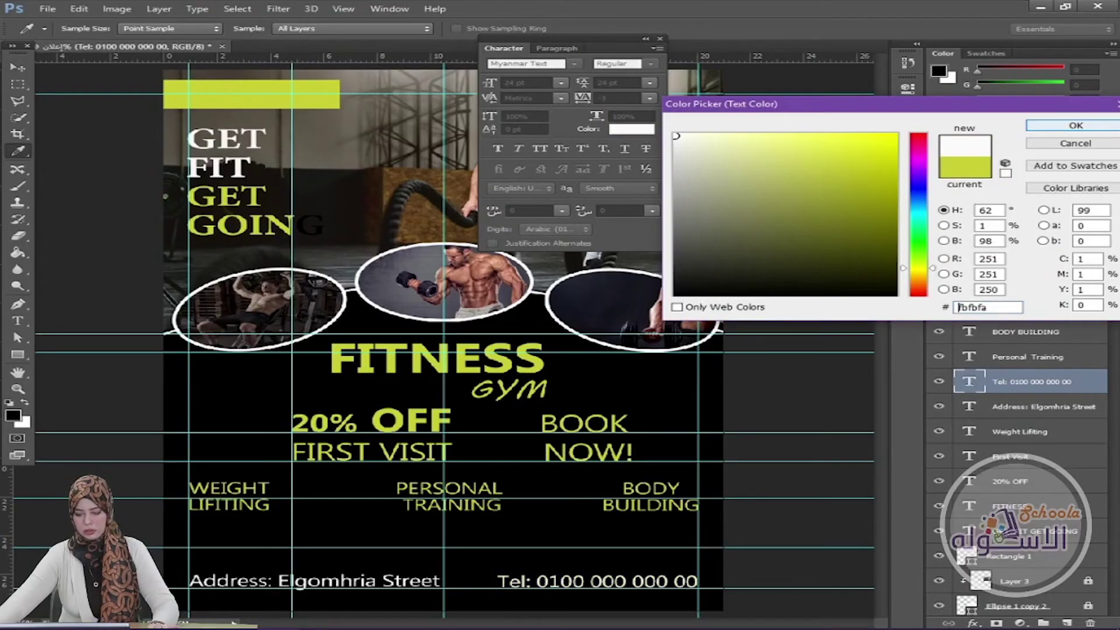
pyautogui.click(1075, 125)
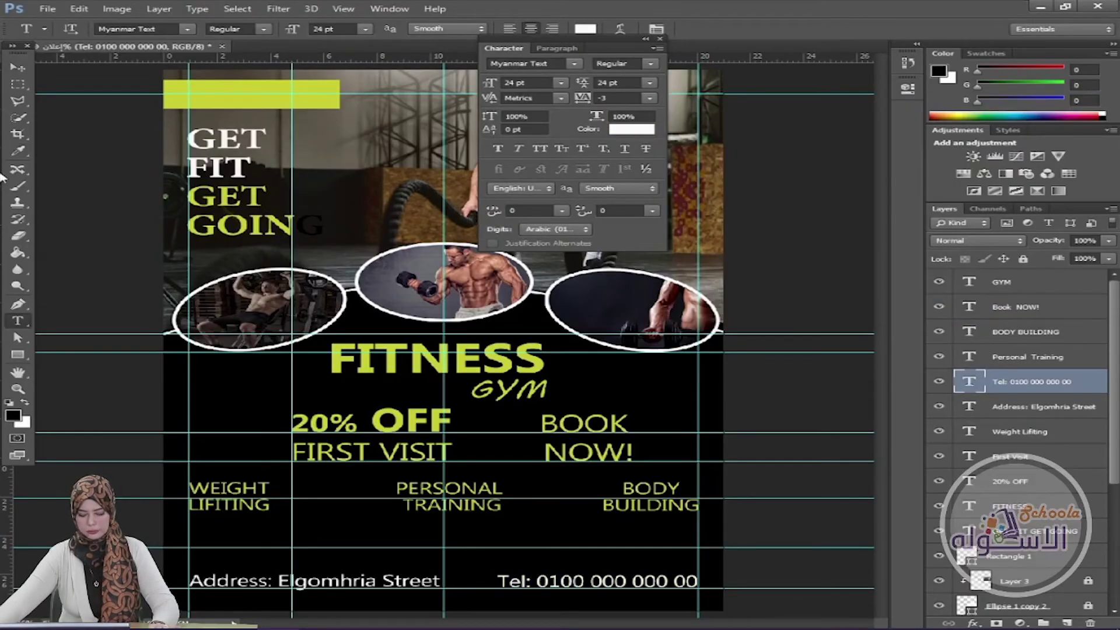
# Step: Nudge the WEIGHT LIFITING, PERSONAL TRAINING and BODY BUILDING texts down together, fitting them between the two horizontal guides above the address line
pyautogui.click(17, 68)
pyautogui.moveTo(138, 479); pyautogui.dragTo(682, 559)
pyautogui.press('Down')
pyautogui.press('Down')
pyautogui.press('Down')
pyautogui.press('Down')
pyautogui.press('Down')
pyautogui.press('Down')
pyautogui.press('Down')
pyautogui.press('Down')
pyautogui.press('Down')
pyautogui.press('Down')
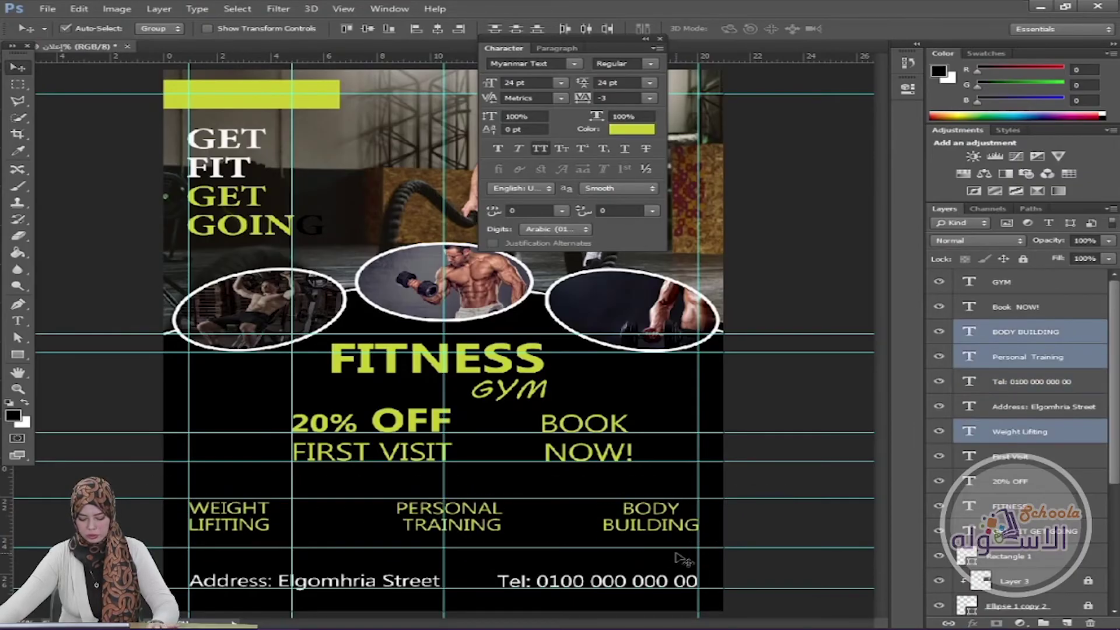
pyautogui.press('Up')
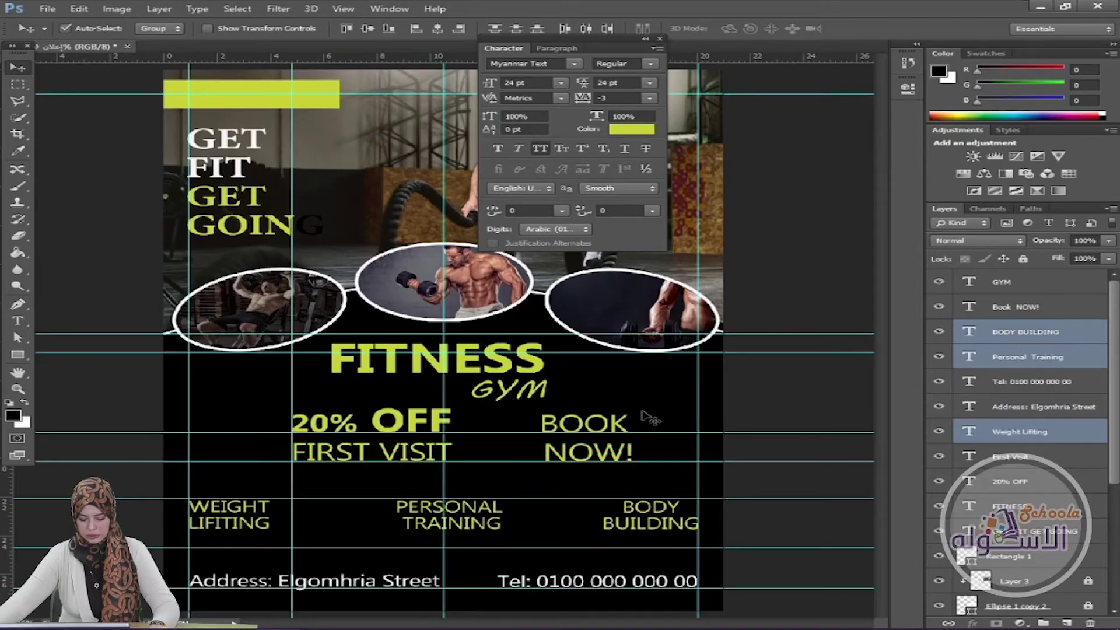
# Step: Shift the 20% OFF, FIRST VISIT and BOOK NOW! texts together slightly down and to the left beneath the title
pyautogui.moveTo(652, 421); pyautogui.dragTo(278, 468)
pyautogui.hotkey('shift', 'Left')
pyautogui.hotkey('shift', 'Left')
pyautogui.hotkey('shift', 'Left')
pyautogui.press('Left')
pyautogui.press('Left')
pyautogui.press('Left')
pyautogui.press('Left')
pyautogui.press('Left')
pyautogui.press('Left')
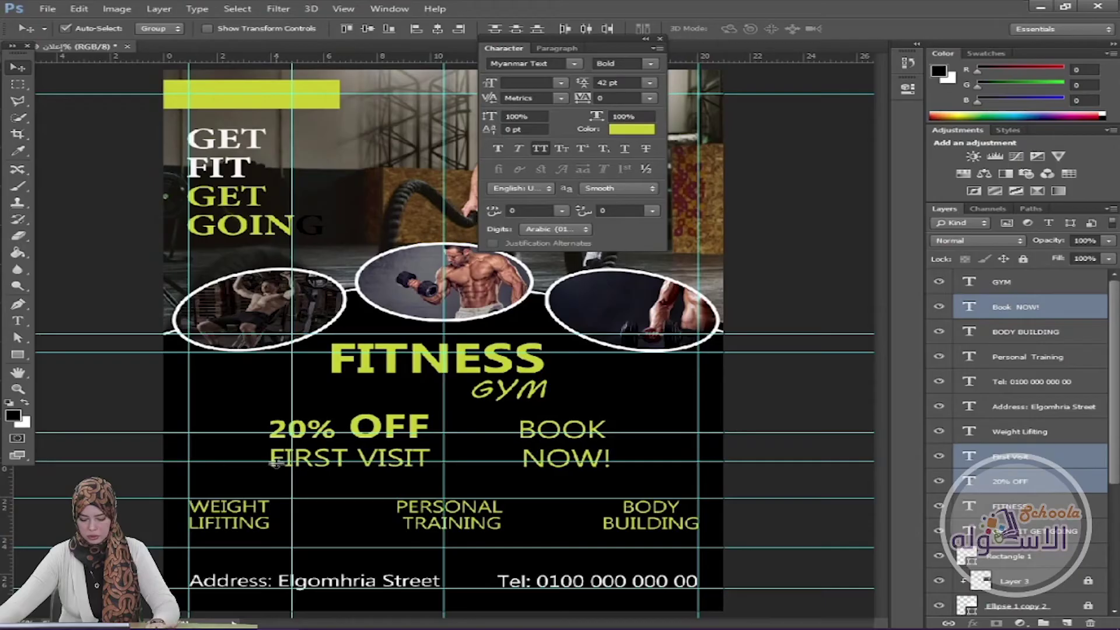
pyautogui.press('Left')
pyautogui.press('Left')
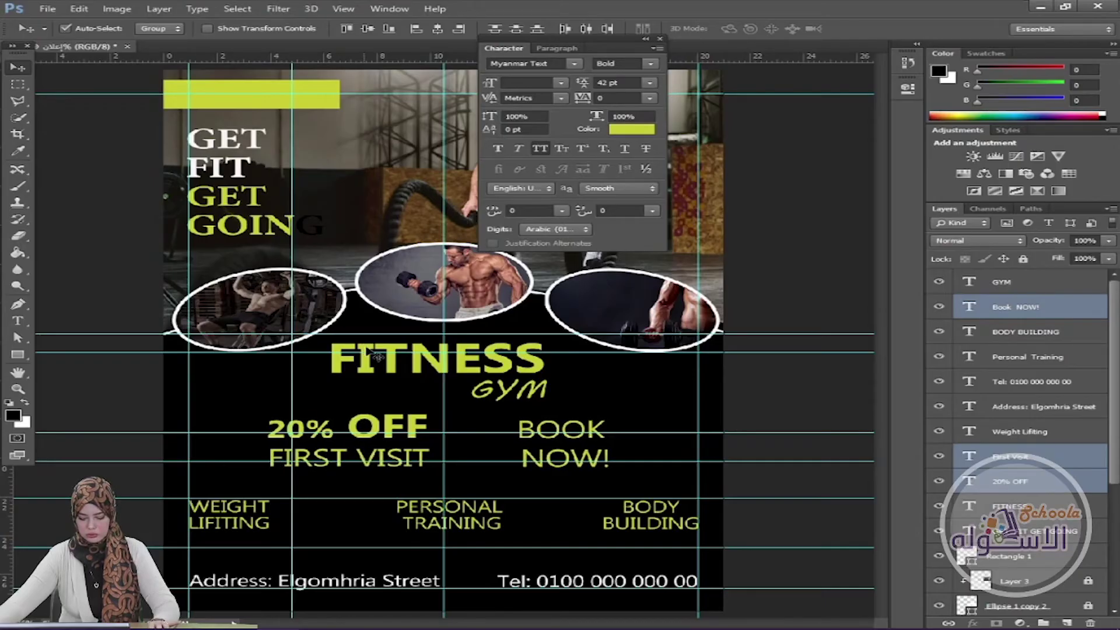
# Step: Move the FITNESS and GYM title texts together slightly down, closer to the offer texts
pyautogui.click(560, 402)
pyautogui.keyDown('shift'); pyautogui.click(513, 359); pyautogui.keyUp('shift')
pyautogui.moveTo(440, 353); pyautogui.dragTo(442, 356)
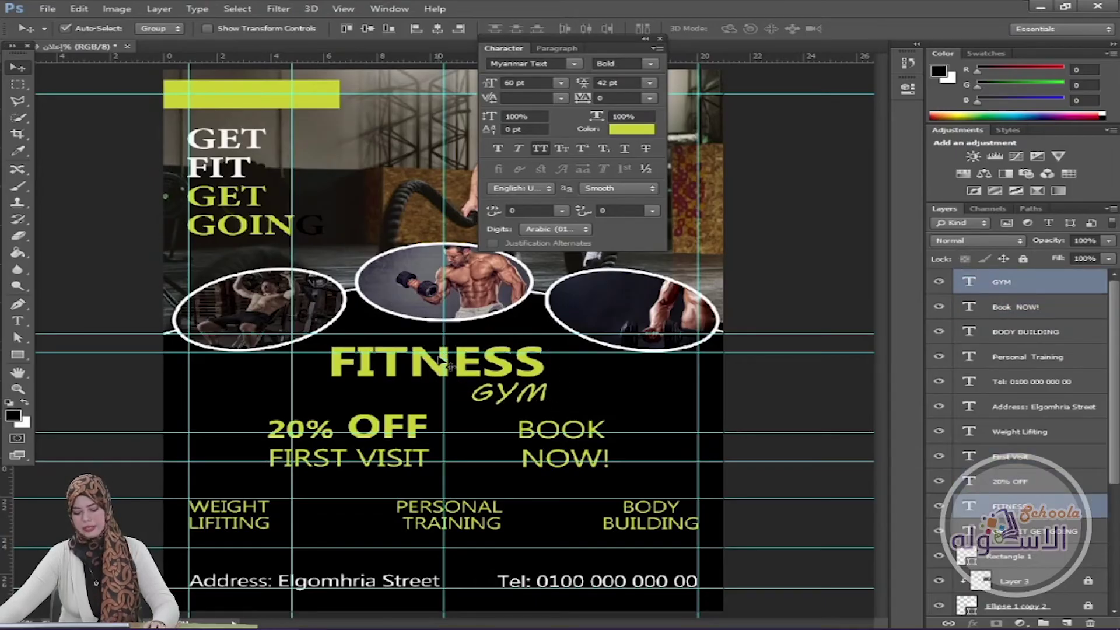
pyautogui.rightClick(762, 416)
pyautogui.click(767, 388)
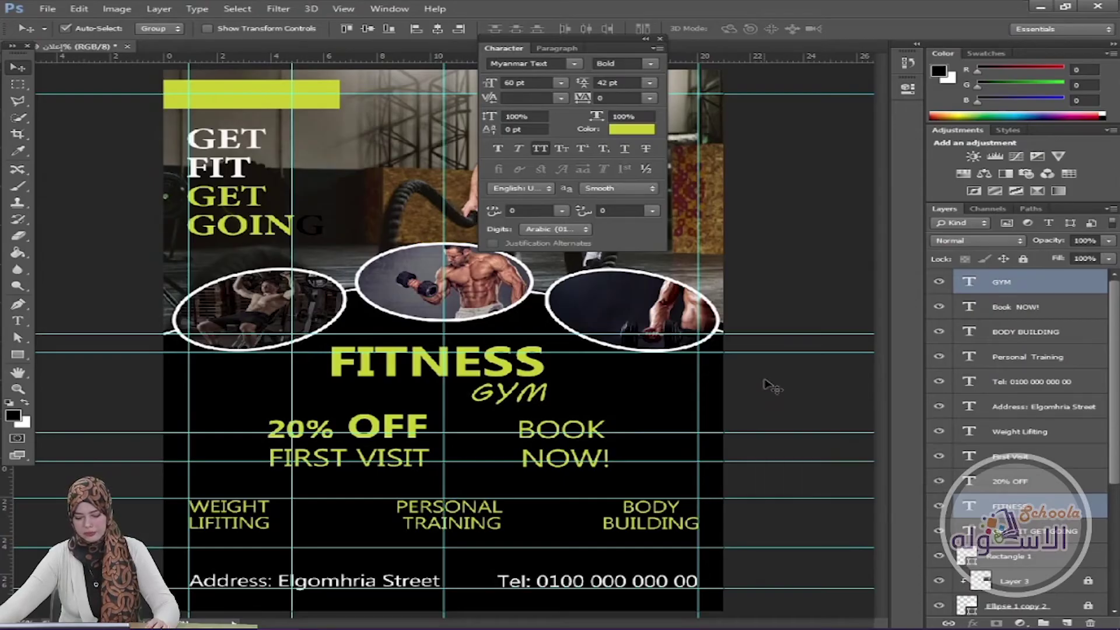
# Step: Hide the guides to view the poster without them
pyautogui.click(344, 9)
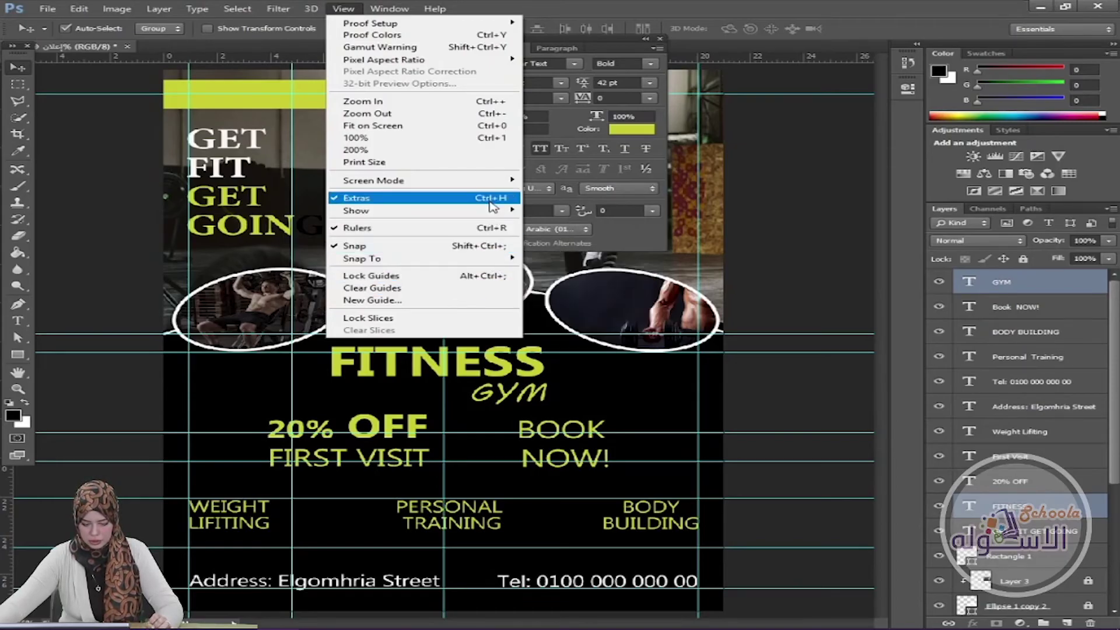
pyautogui.moveTo(492, 214)
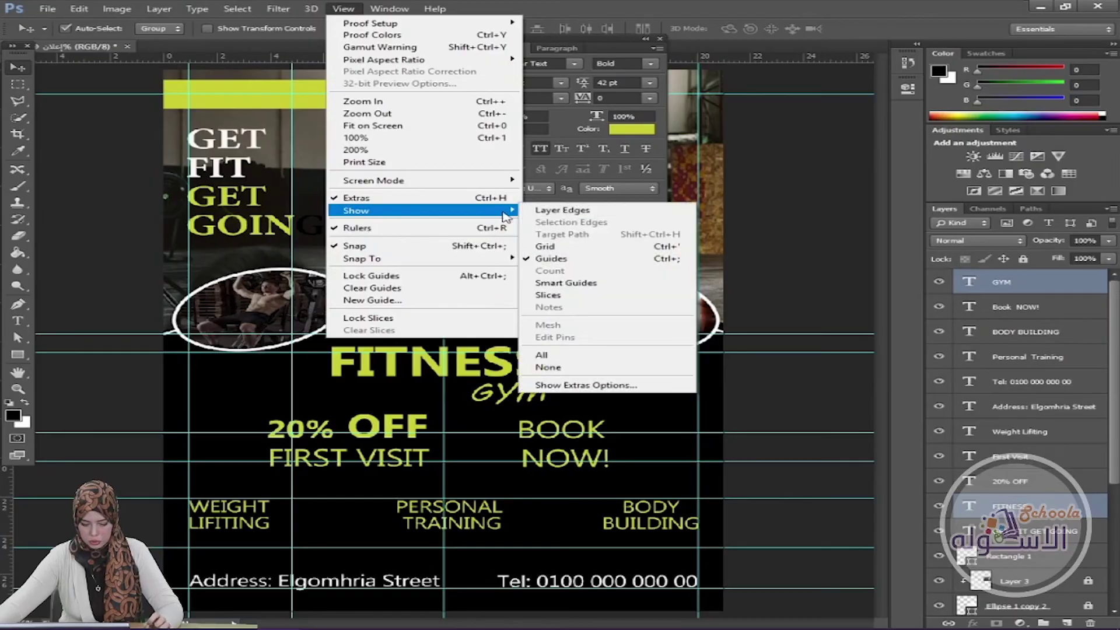
pyautogui.click(549, 258)
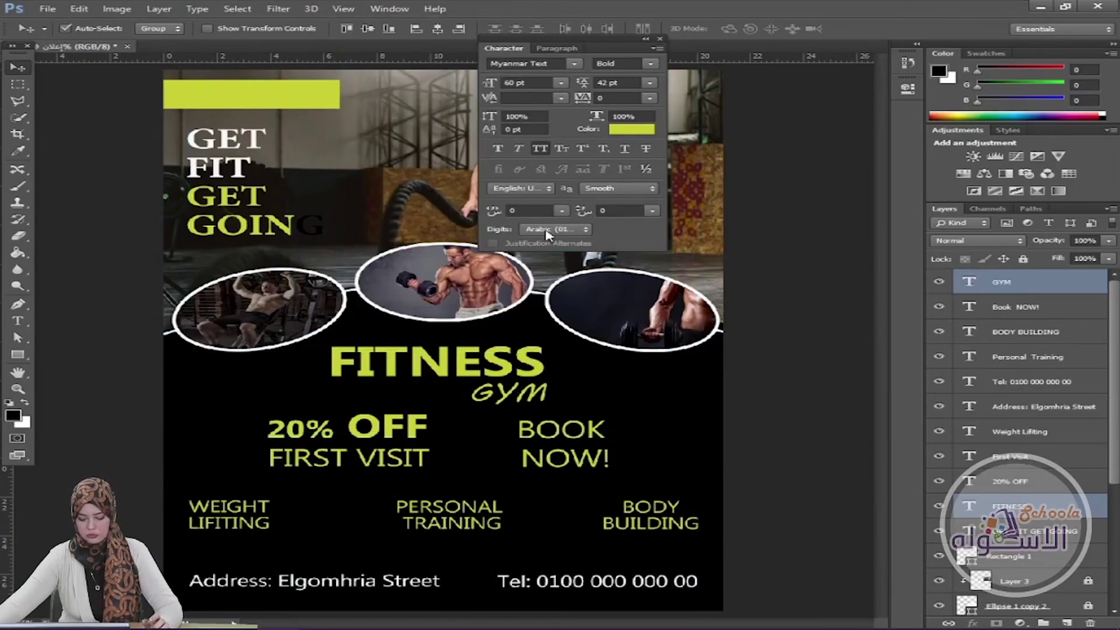
# Step: Dock the Character panel beside the canvas, collapse it to icons, and preview the poster in full-screen mode
pyautogui.moveTo(572, 48); pyautogui.dragTo(887, 104)
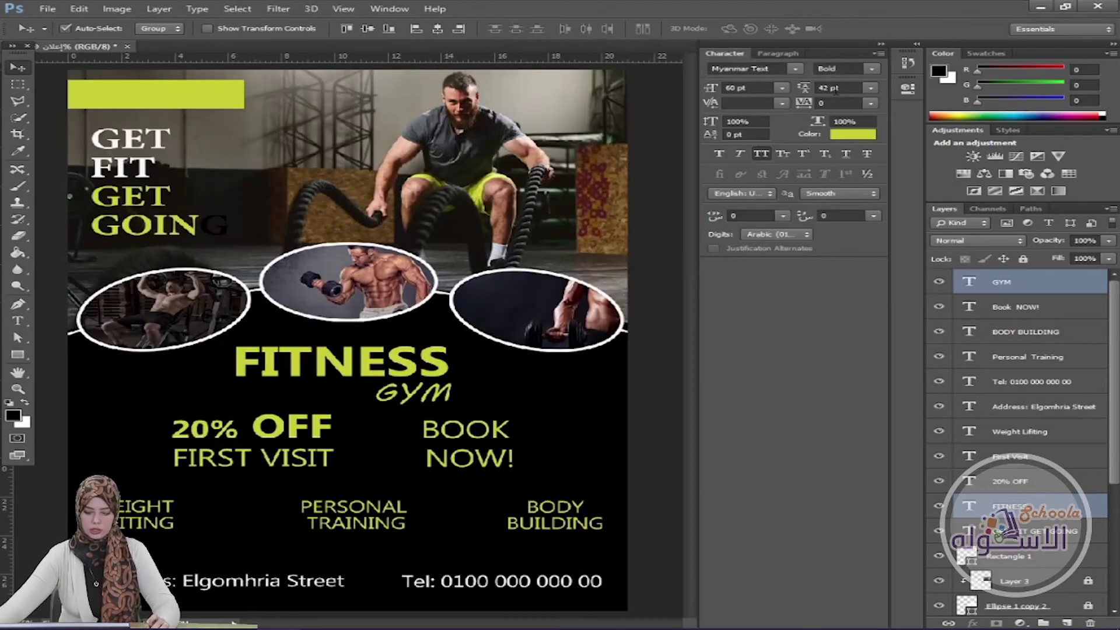
pyautogui.click(881, 45)
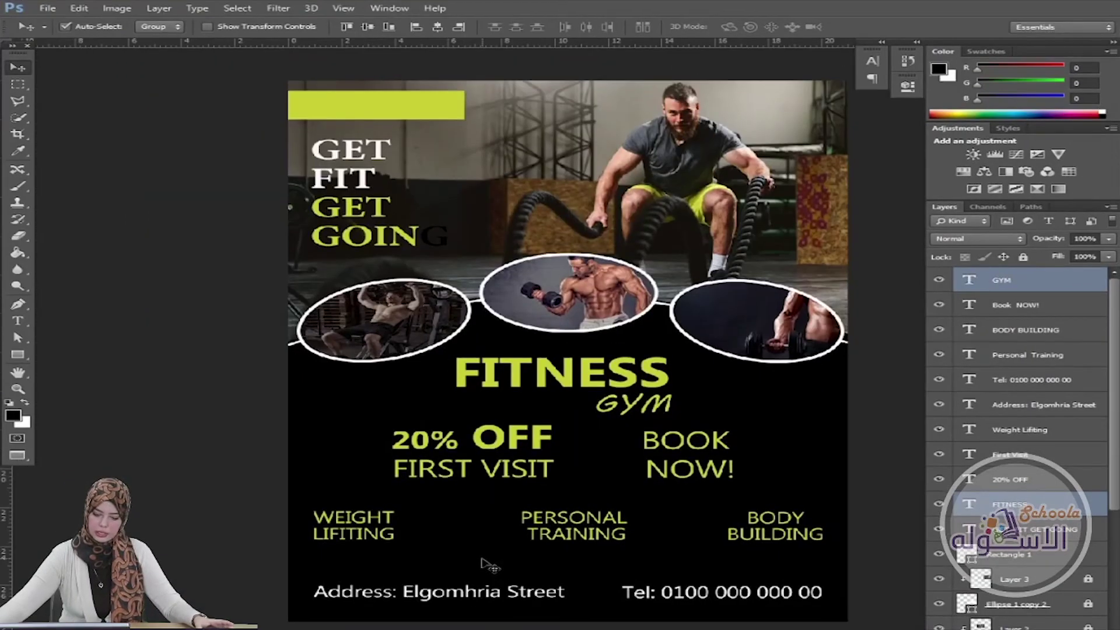
pyautogui.press('Tab')
pyautogui.press('f')
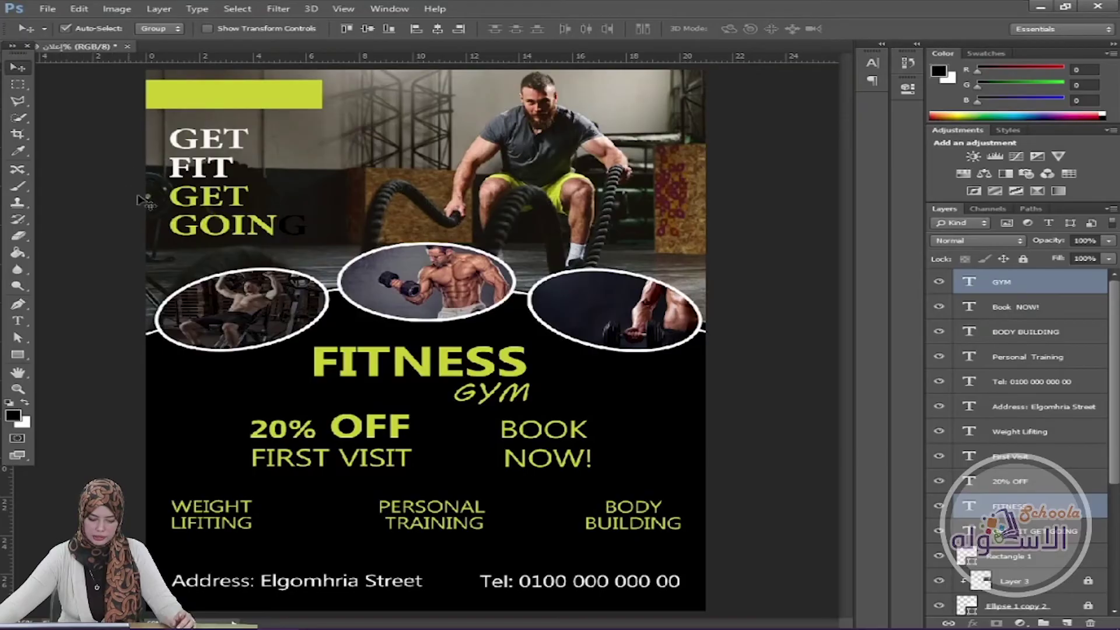
# Step: Show the guides over the poster again
pyautogui.click(291, 12)
pyautogui.moveTo(312, 10)
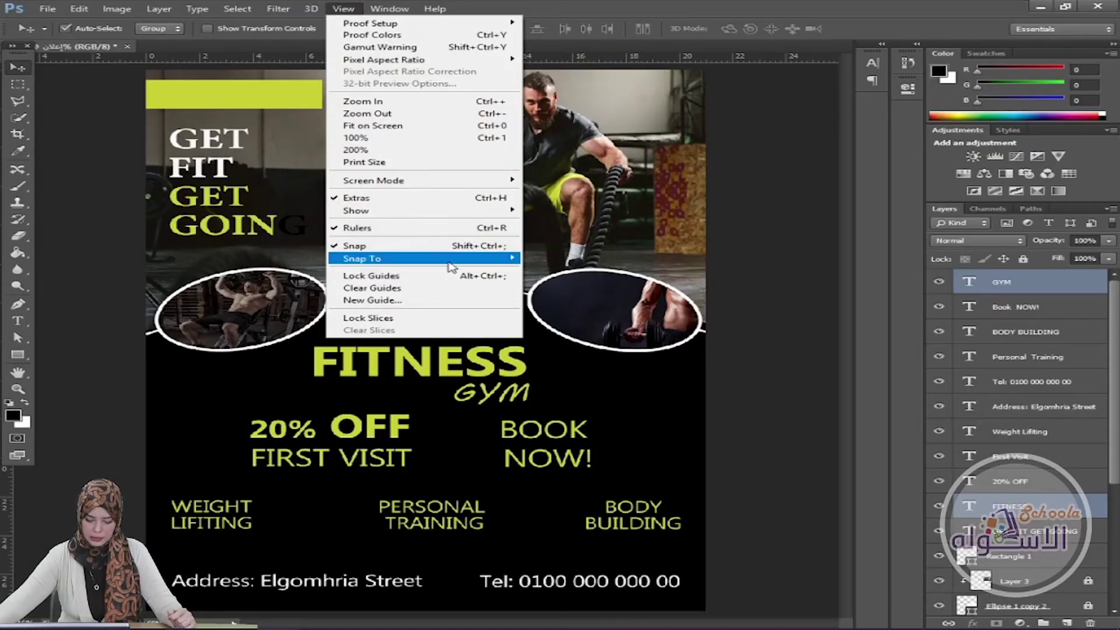
pyautogui.moveTo(467, 211)
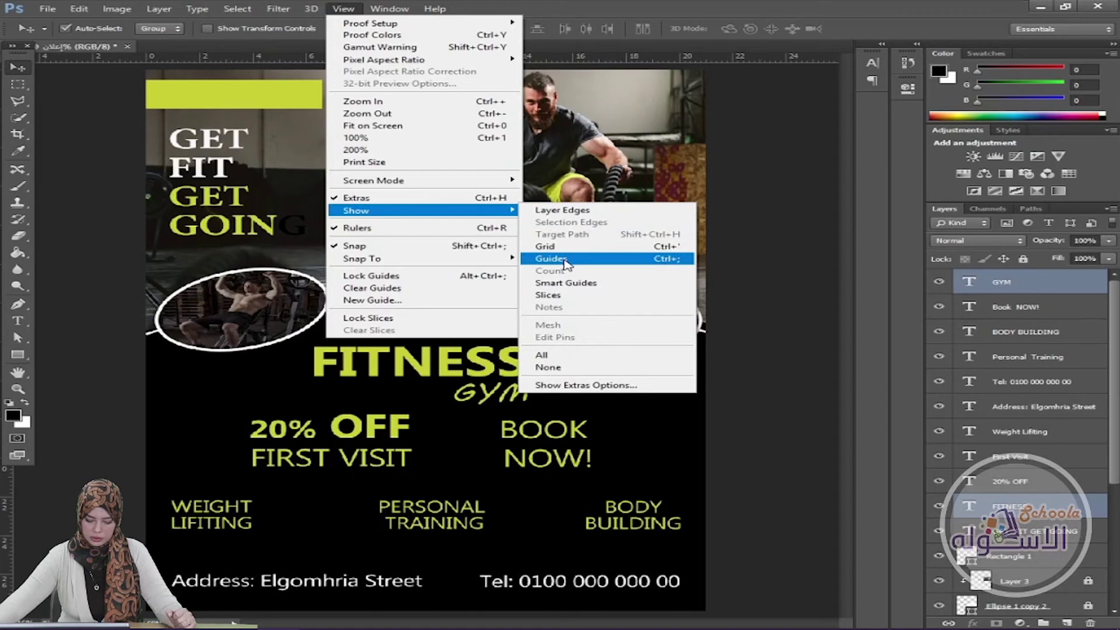
pyautogui.click(551, 259)
# Step: Align the green rectangle above the headline with the outer vertical and uppermost horizontal guides, and narrow it to the second vertical guide
pyautogui.moveTo(204, 105); pyautogui.dragTo(235, 116)
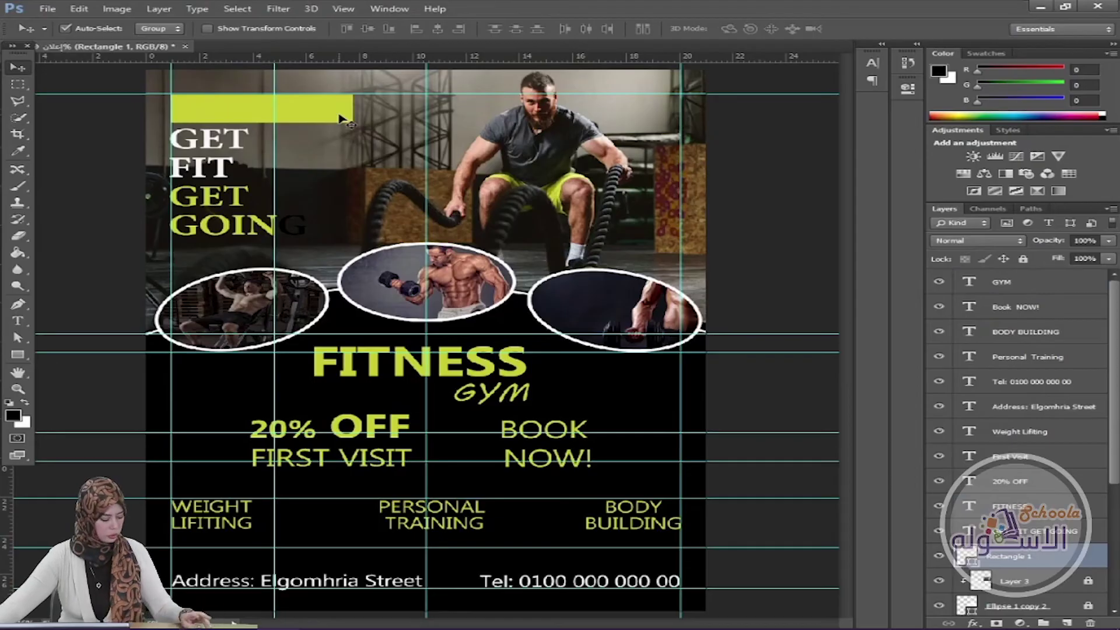
pyautogui.hotkey('ctrl', 't')
pyautogui.moveTo(353, 108); pyautogui.dragTo(281, 115)
pyautogui.click(880, 28)
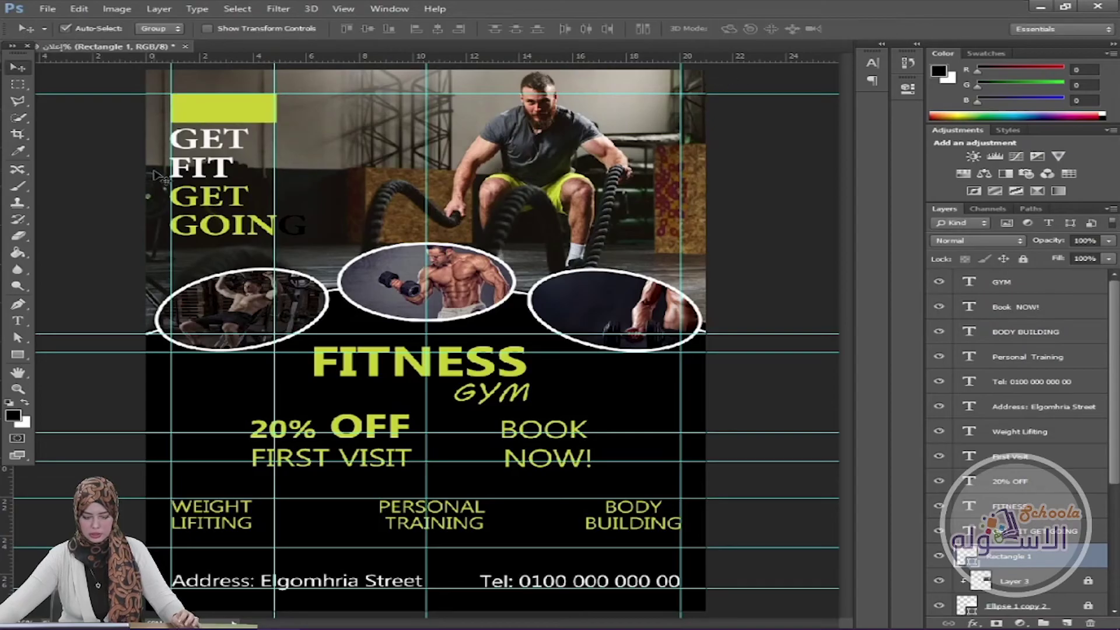
# Step: Try a tracking of 75 on the whole GET FIT GET GOING headline and undo it
pyautogui.click(212, 144)
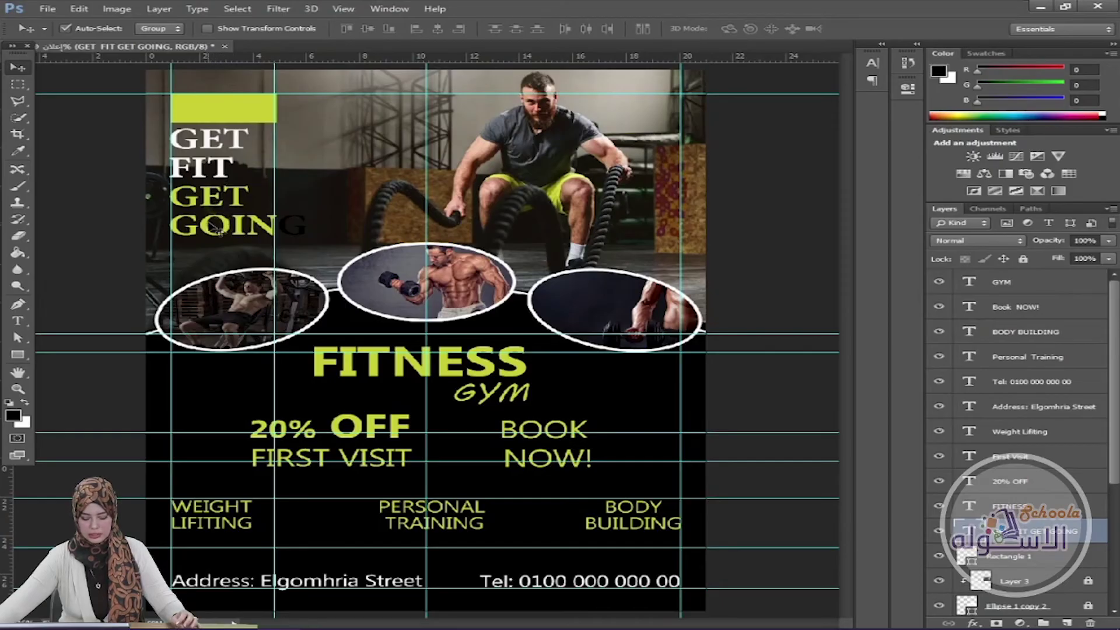
pyautogui.click(17, 321)
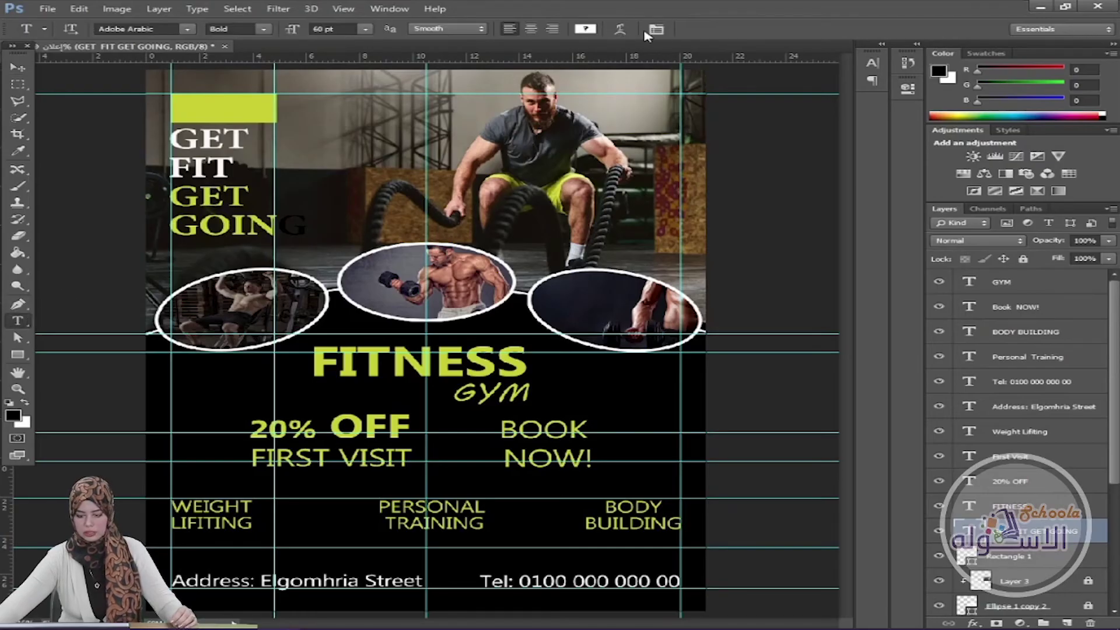
pyautogui.click(654, 29)
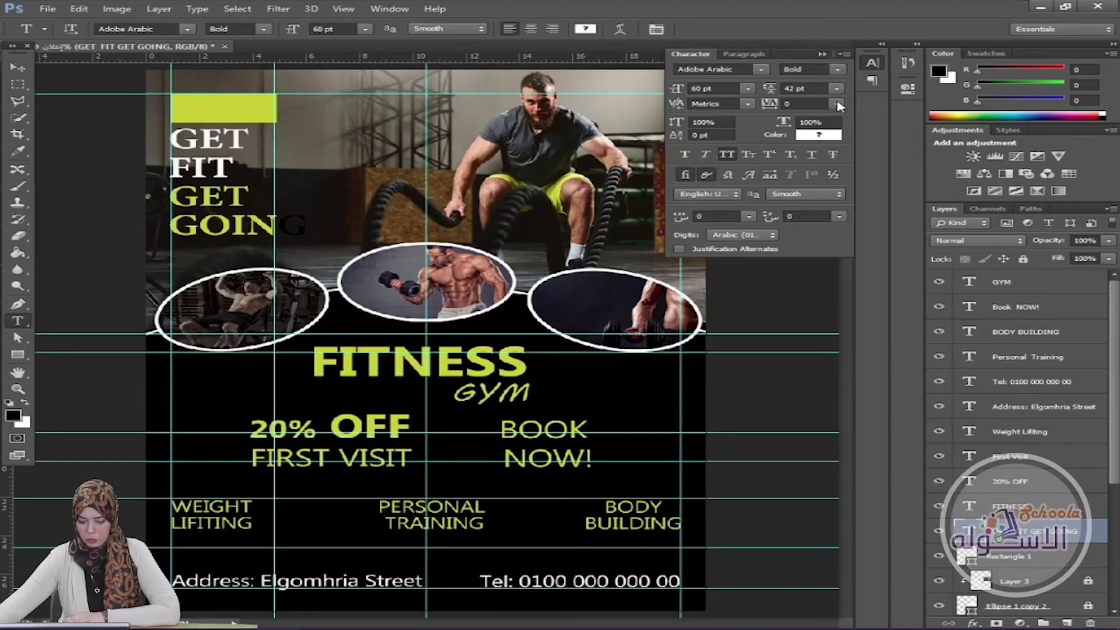
pyautogui.click(838, 105)
pyautogui.click(838, 281)
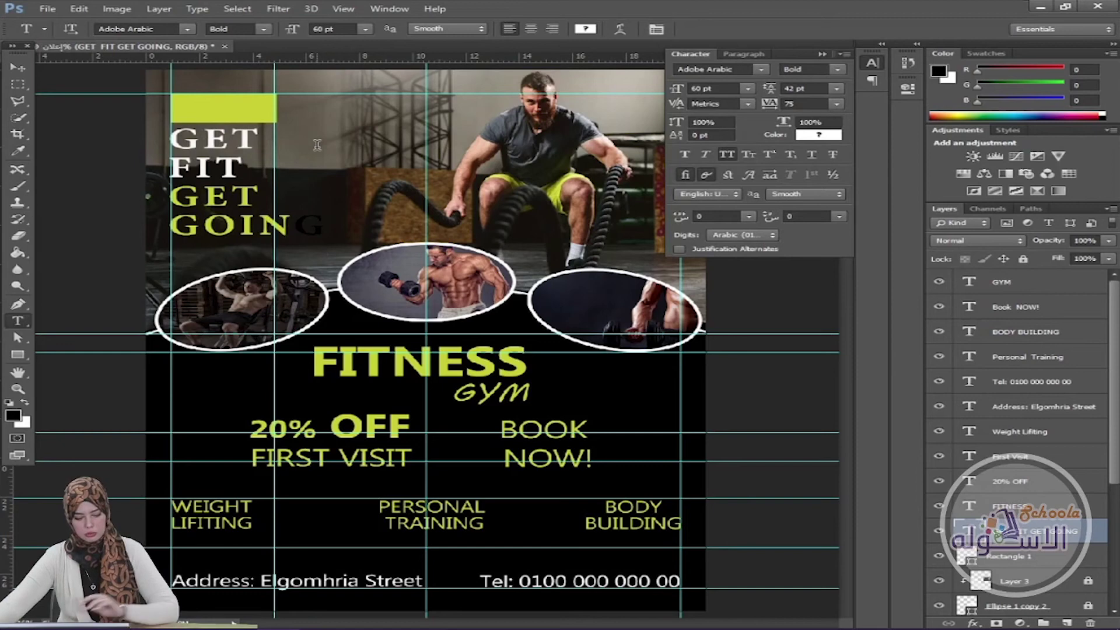
pyautogui.hotkey('ctrl', 'z')
# Step: Select only the FIT line of the headline and set its tracking to 100
pyautogui.moveTo(236, 161); pyautogui.dragTo(169, 157)
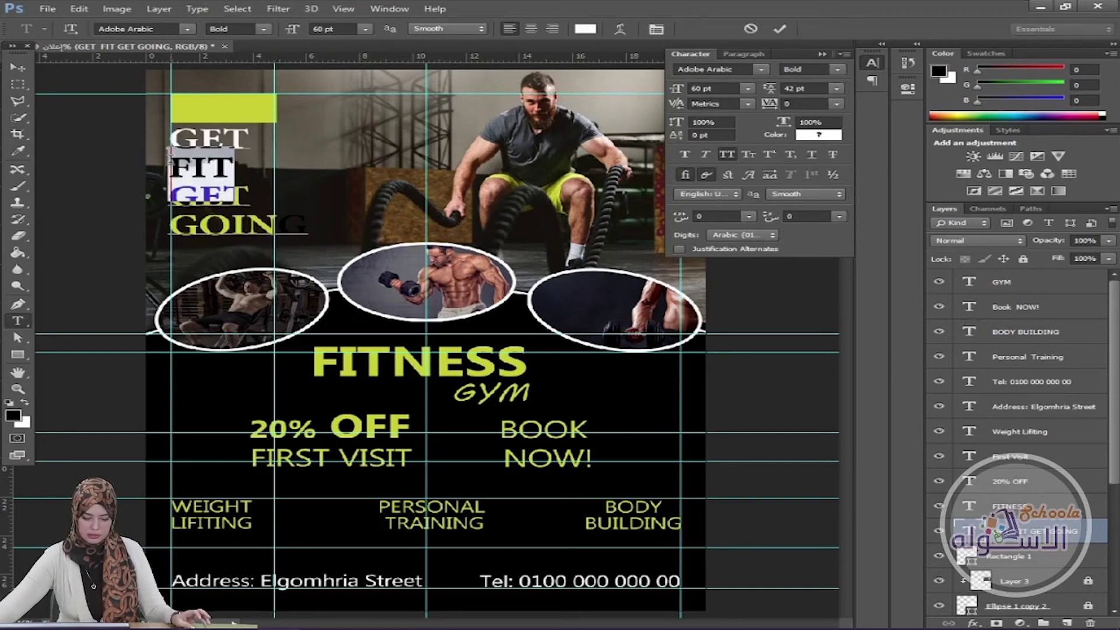
pyautogui.click(844, 105)
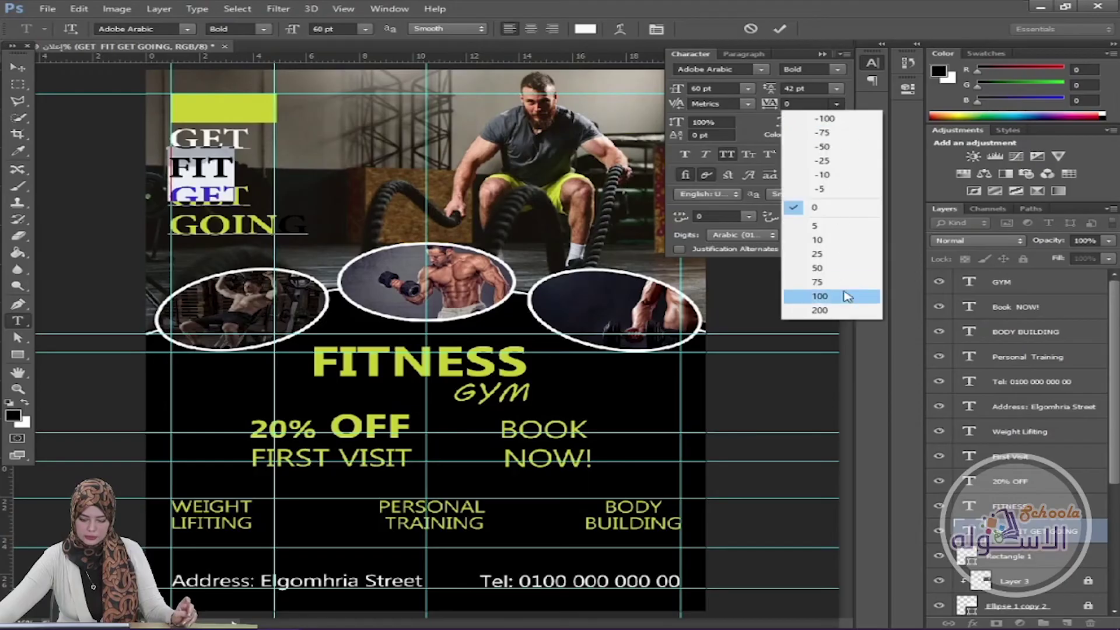
pyautogui.click(835, 284)
pyautogui.click(836, 103)
pyautogui.click(841, 296)
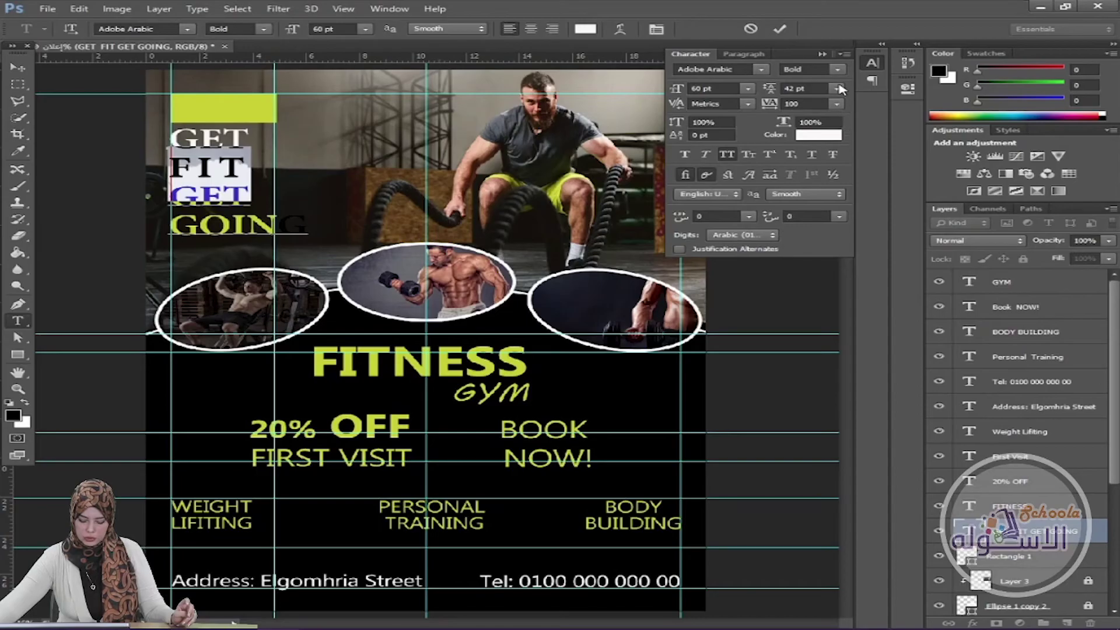
# Step: Try a leading of 72 pt on the FIT line and undo it
pyautogui.click(840, 87)
pyautogui.click(841, 293)
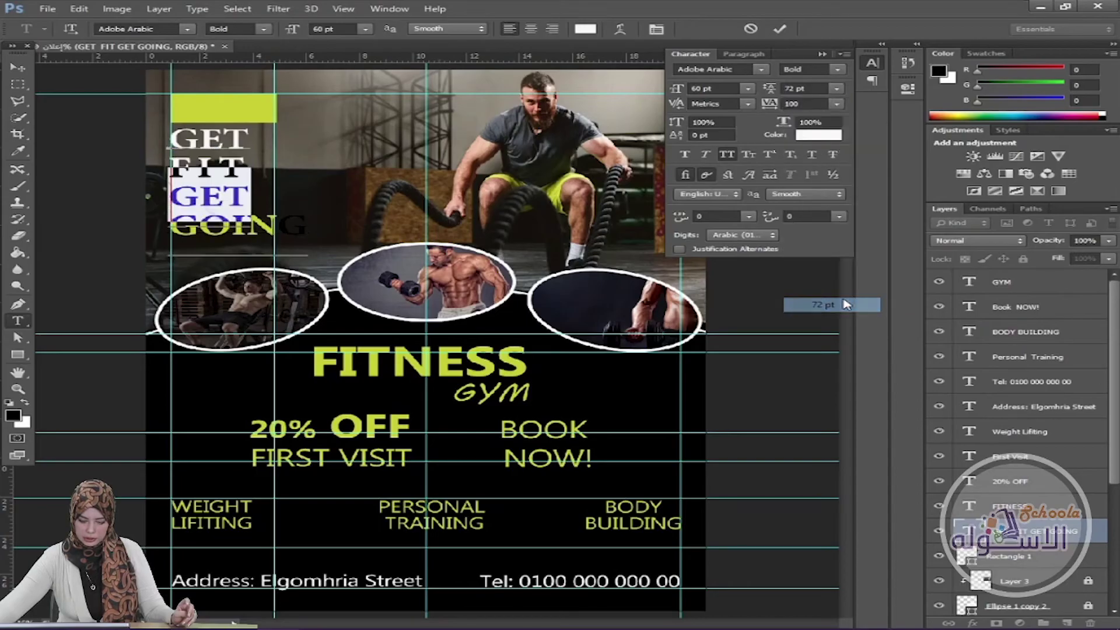
pyautogui.hotkey('alt', 'Down')
pyautogui.hotkey('alt', 'Down')
pyautogui.hotkey('alt', 'Down')
pyautogui.hotkey('alt', 'Down')
pyautogui.hotkey('alt', 'Down')
pyautogui.hotkey('alt', 'Down')
pyautogui.hotkey('alt', 'Down')
pyautogui.hotkey('alt', 'Down')
pyautogui.hotkey('alt', 'Down')
pyautogui.hotkey('alt', 'Down')
pyautogui.hotkey('alt', 'Down')
pyautogui.hotkey('alt', 'Down')
pyautogui.hotkey('alt', 'Down')
pyautogui.hotkey('alt', 'Down')
pyautogui.hotkey('alt', 'Down')
pyautogui.click(840, 88)
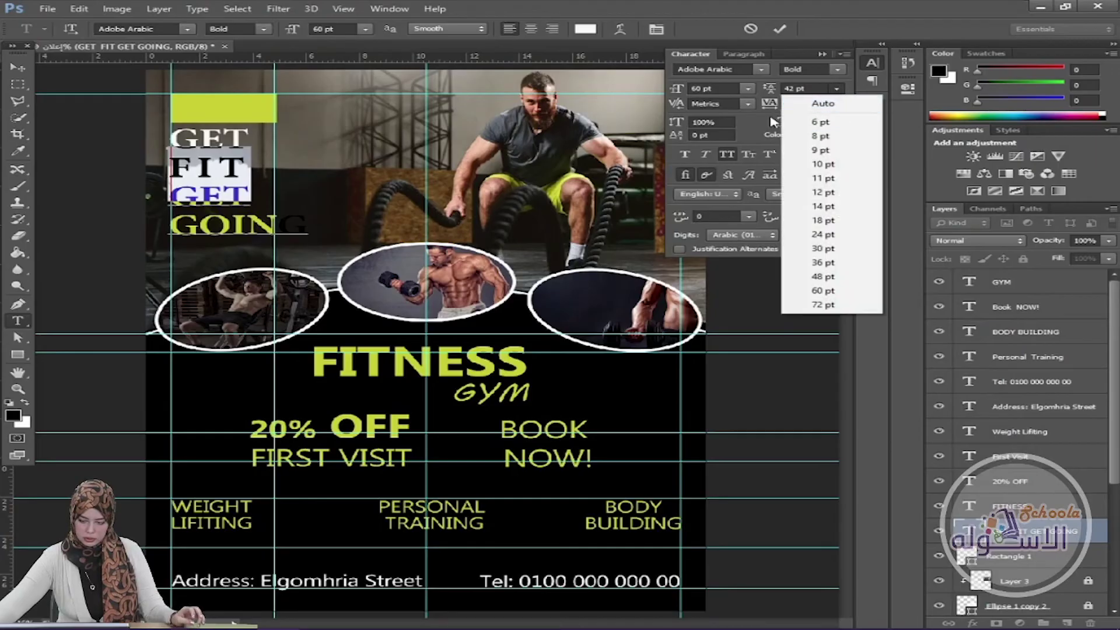
pyautogui.press('Escape')
# Step: Set the tracking of the FIT line to 200 and finish editing the headline text
pyautogui.click(837, 103)
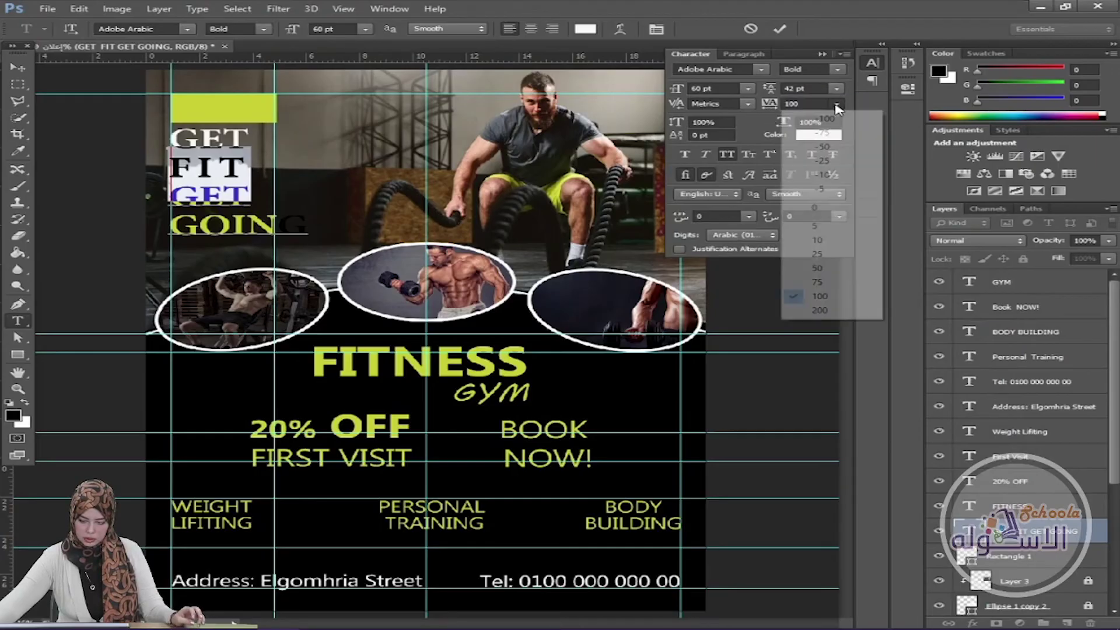
pyautogui.click(844, 313)
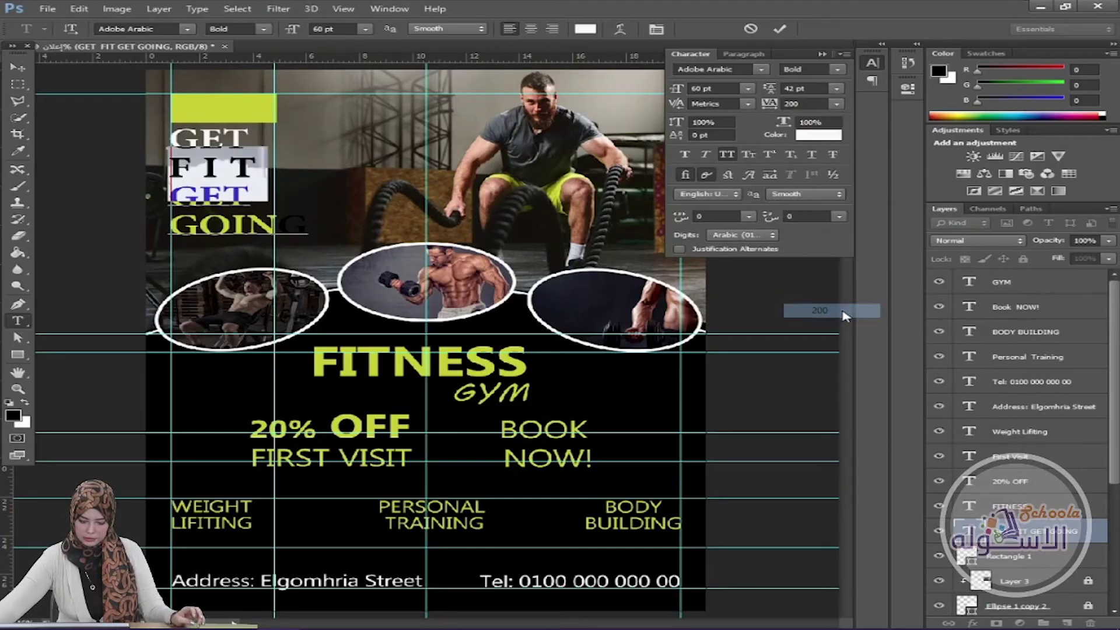
pyautogui.click(17, 67)
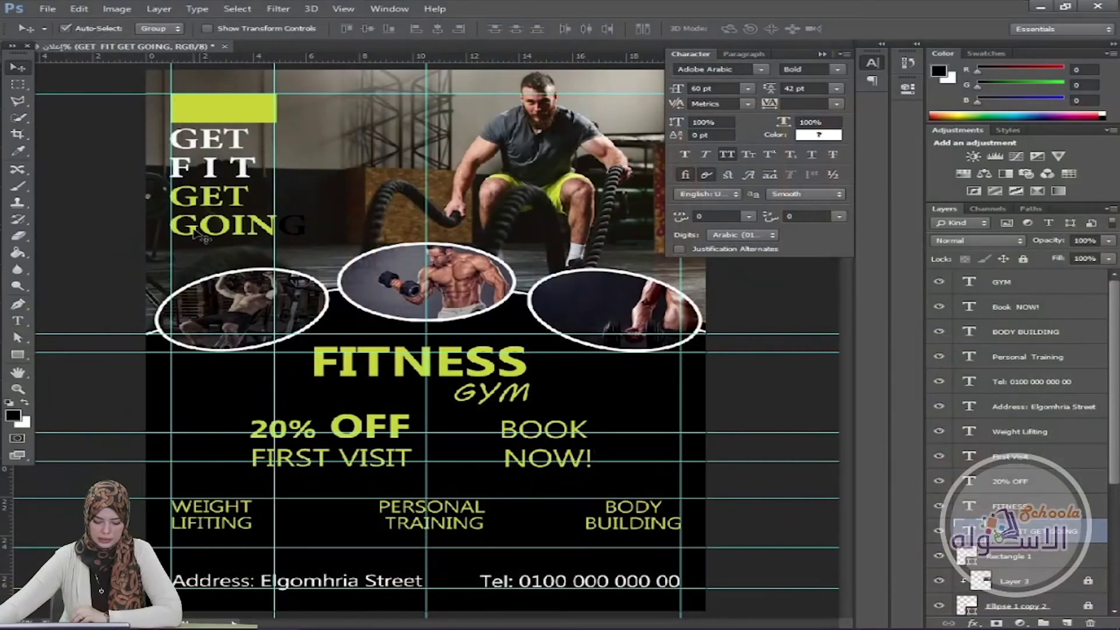
# Step: Try a tracking of 0 on the whole headline and undo it
pyautogui.click(837, 104)
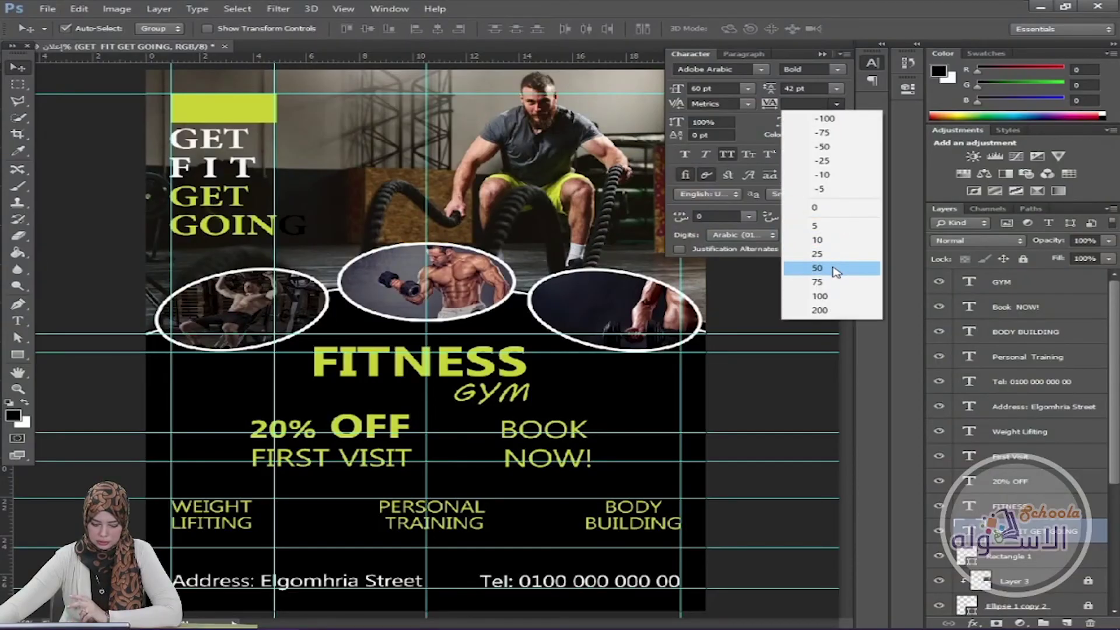
pyautogui.click(835, 208)
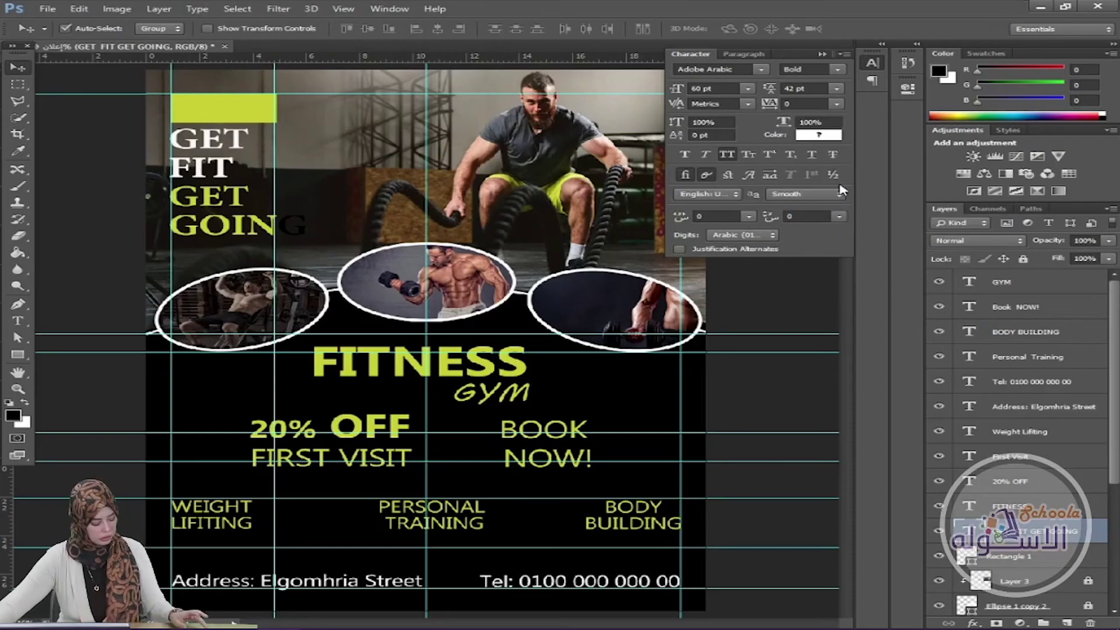
pyautogui.hotkey('ctrl', 'z')
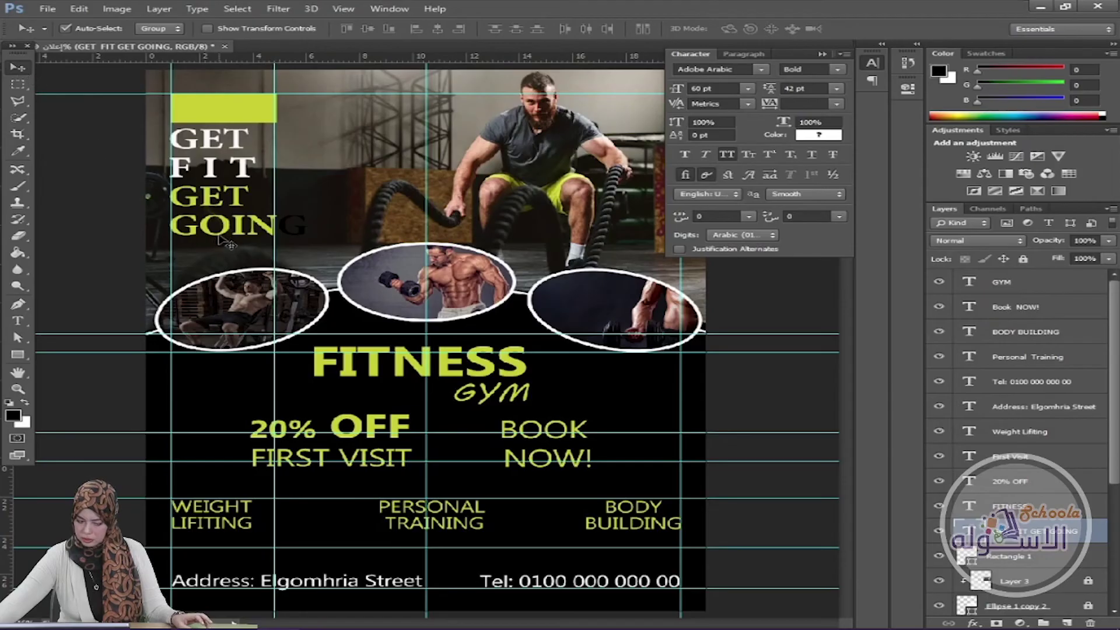
# Step: Set the tracking of the GOING line in the headline to -25 and finish editing the text
pyautogui.click(17, 320)
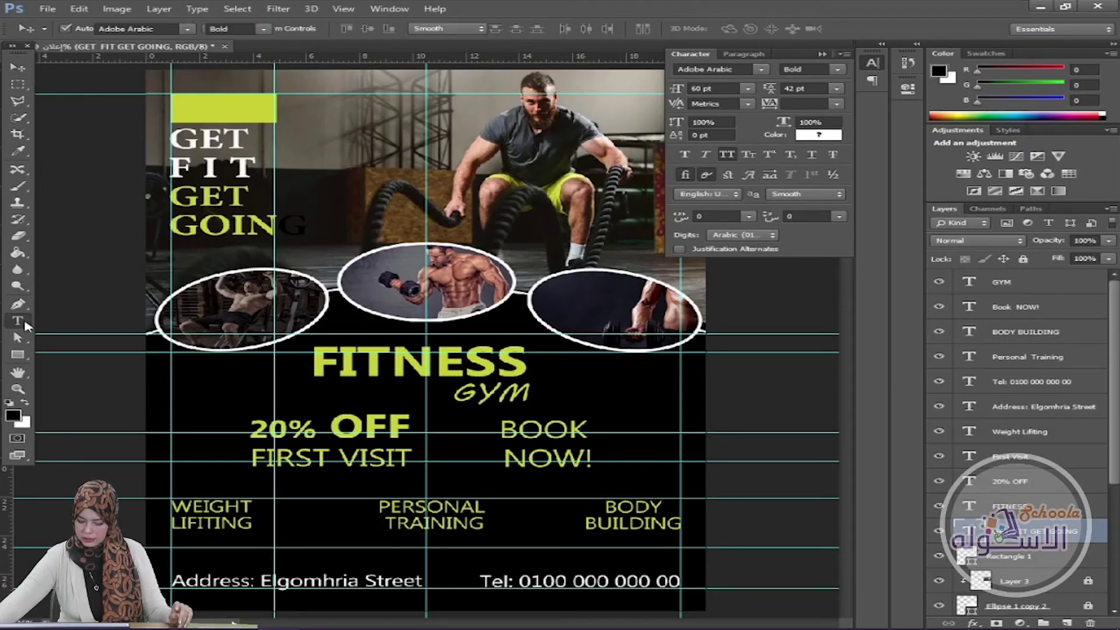
pyautogui.click(179, 225)
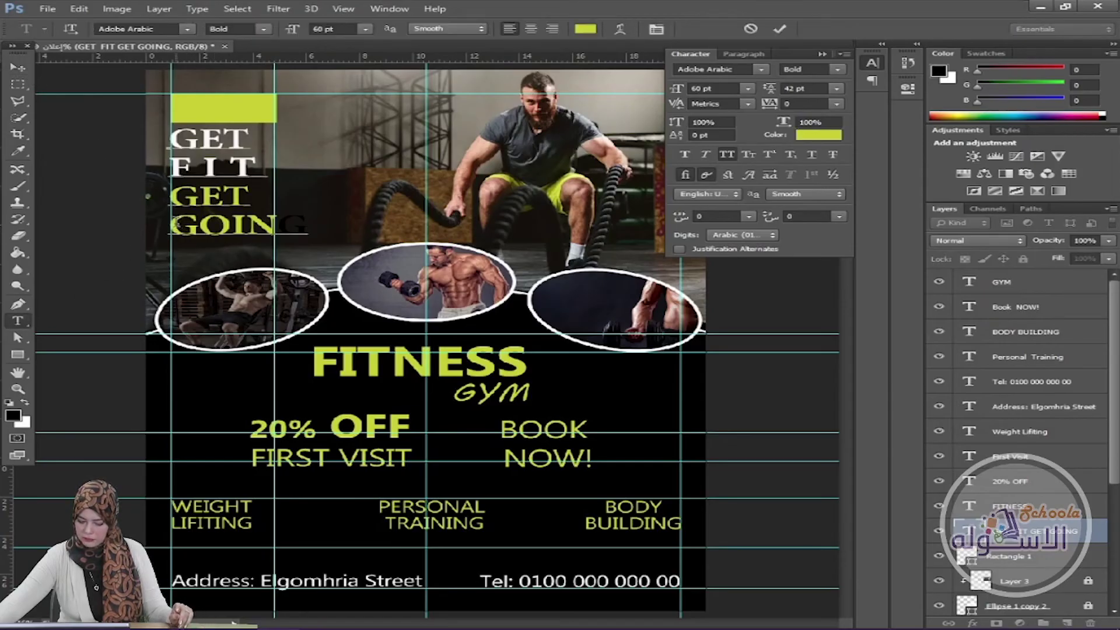
pyautogui.doubleClick(198, 223)
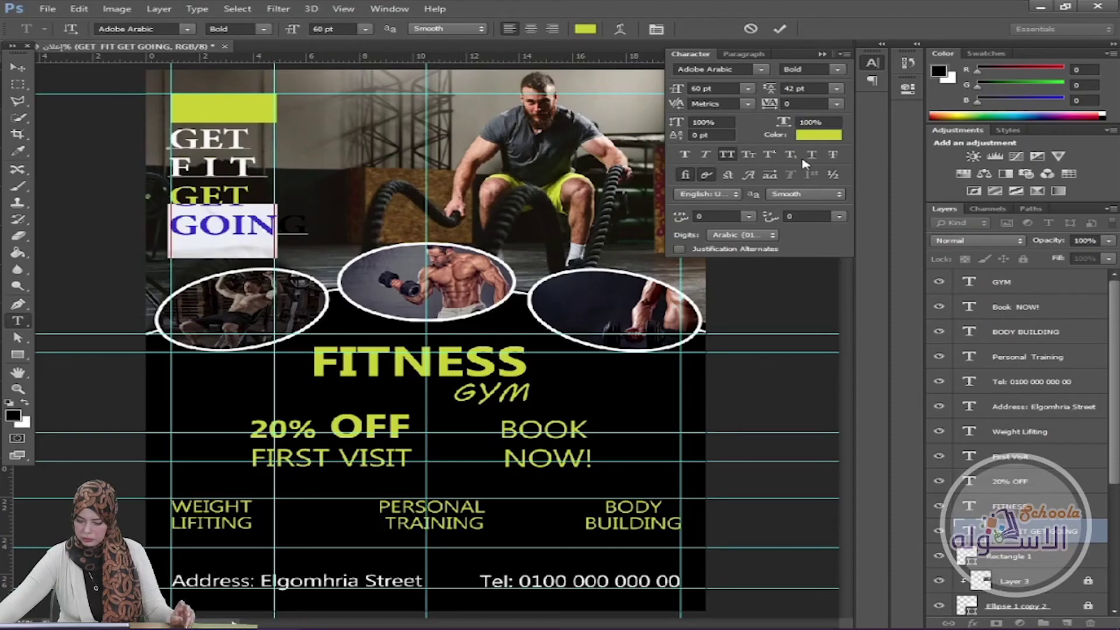
pyautogui.click(839, 104)
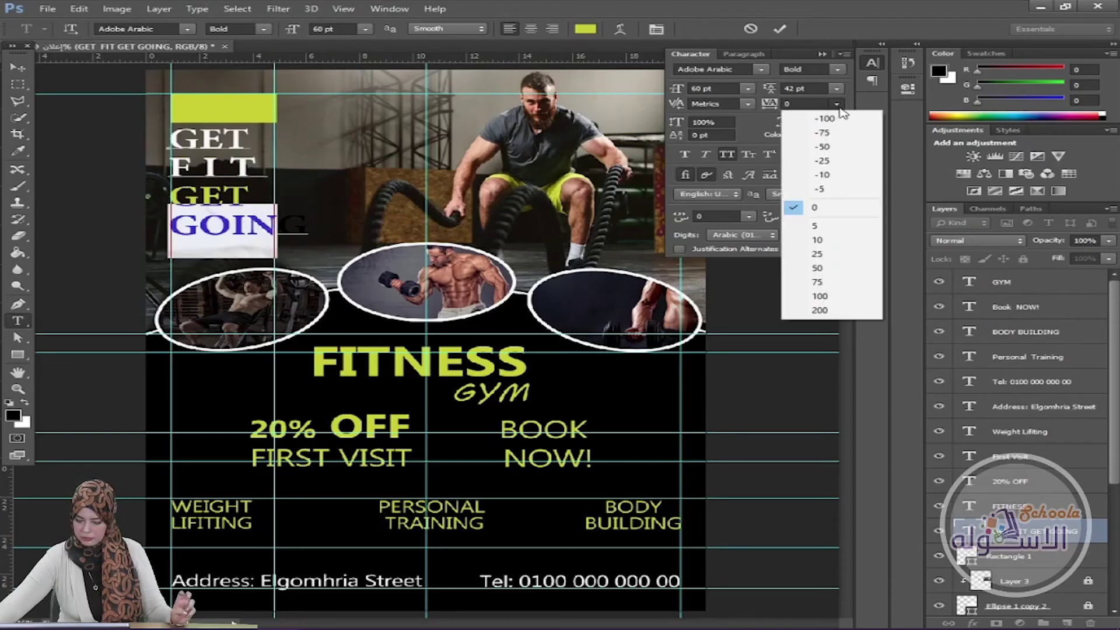
pyautogui.click(833, 133)
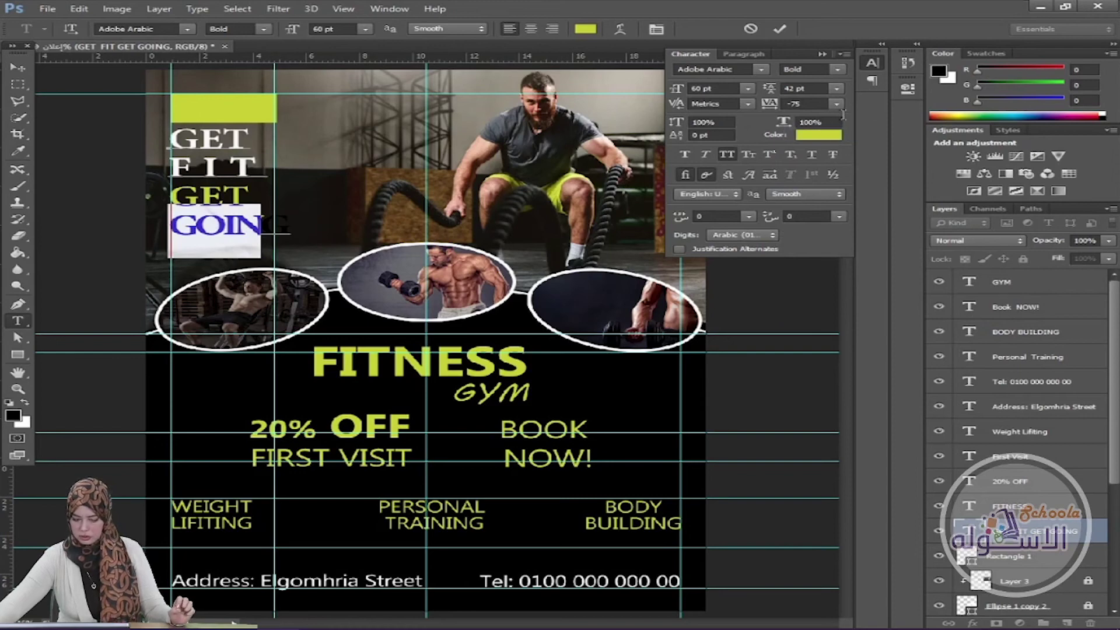
pyautogui.click(836, 104)
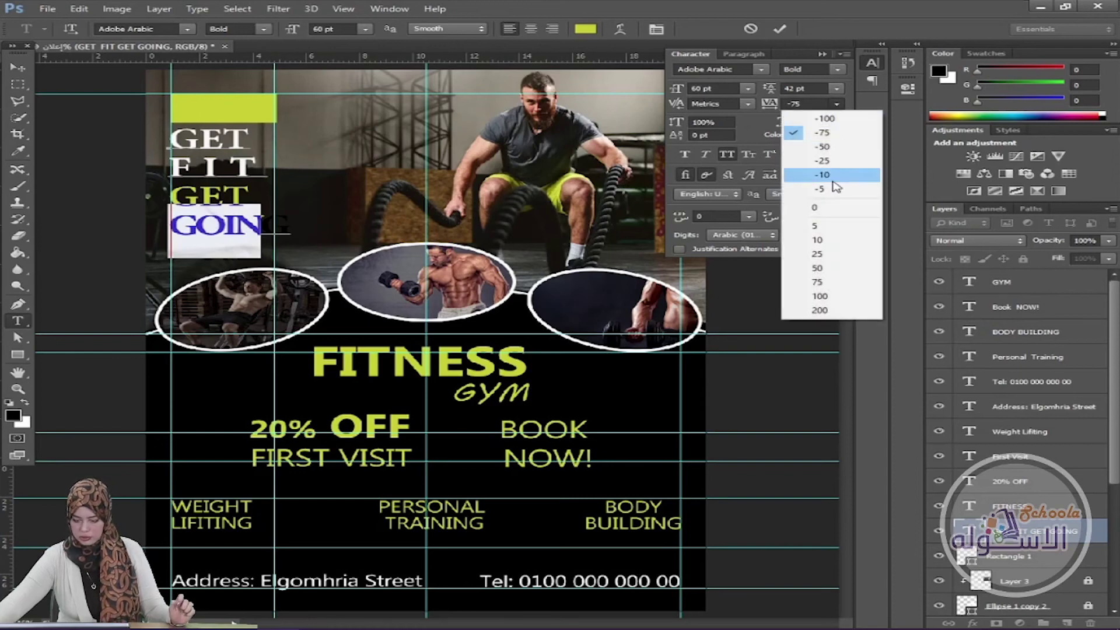
pyautogui.click(838, 166)
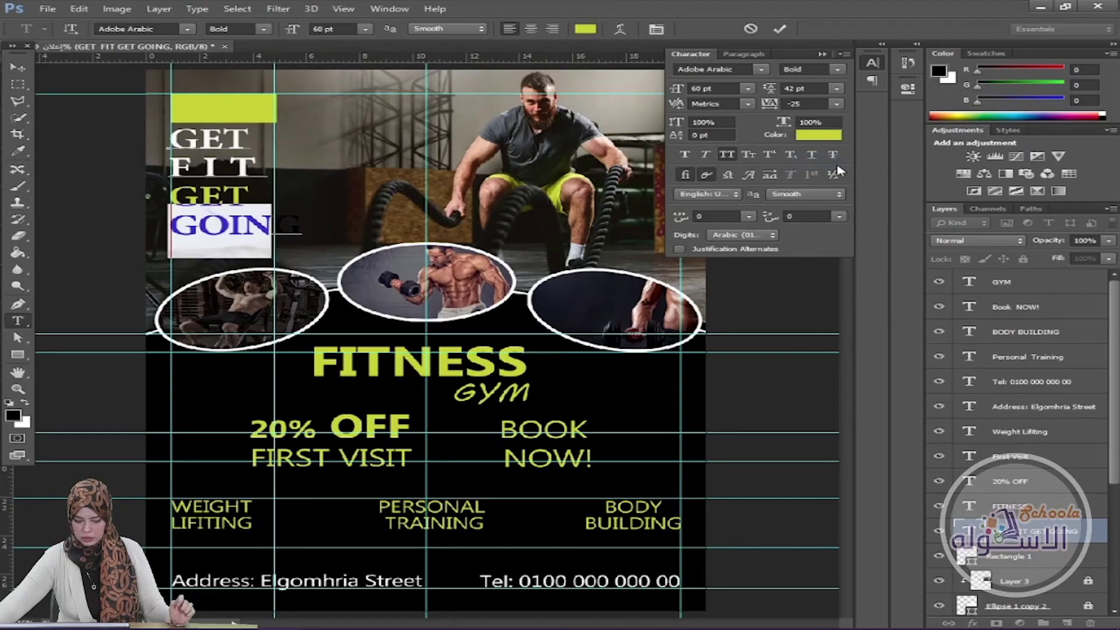
pyautogui.click(17, 67)
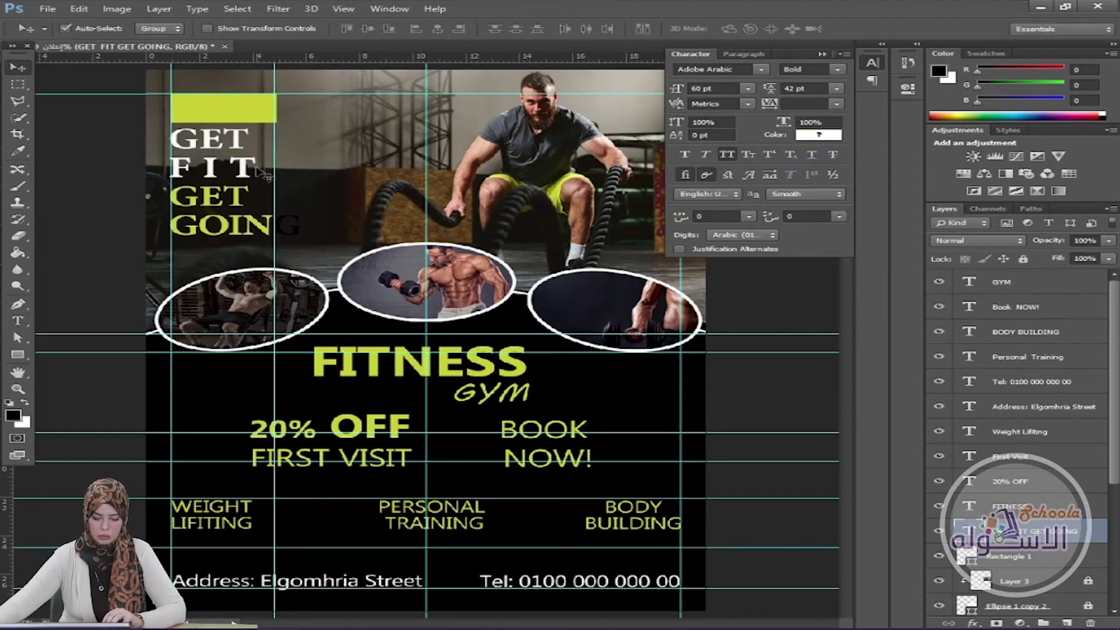
# Step: Try leadings of 36 pt and 60 pt on the green GET GOING lines, and reset the leading to 42 pt
pyautogui.click(17, 320)
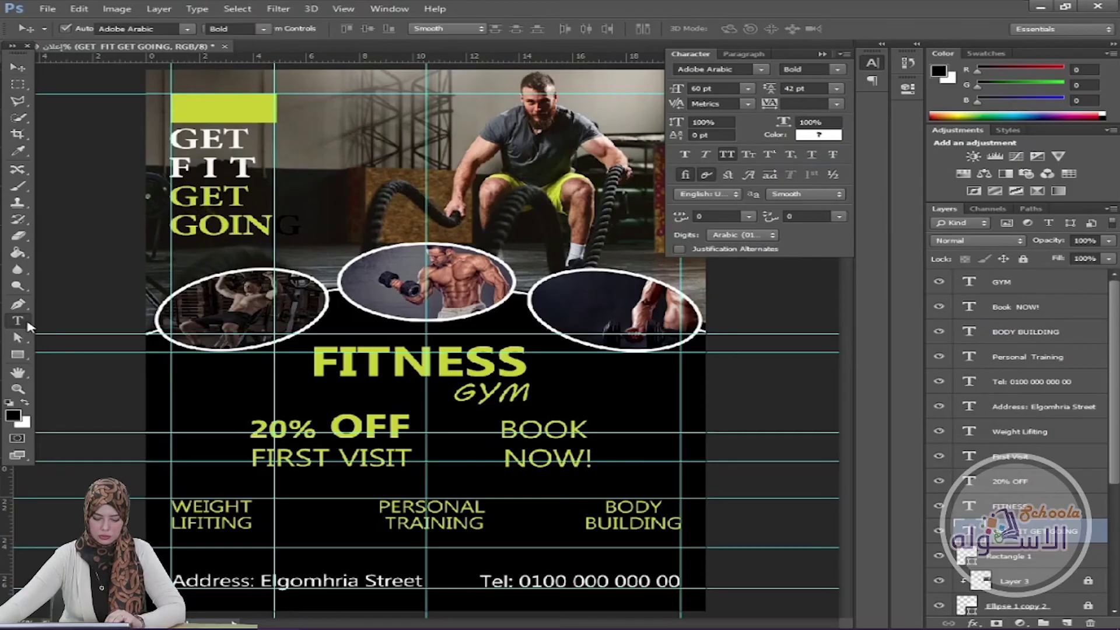
pyautogui.click(215, 198)
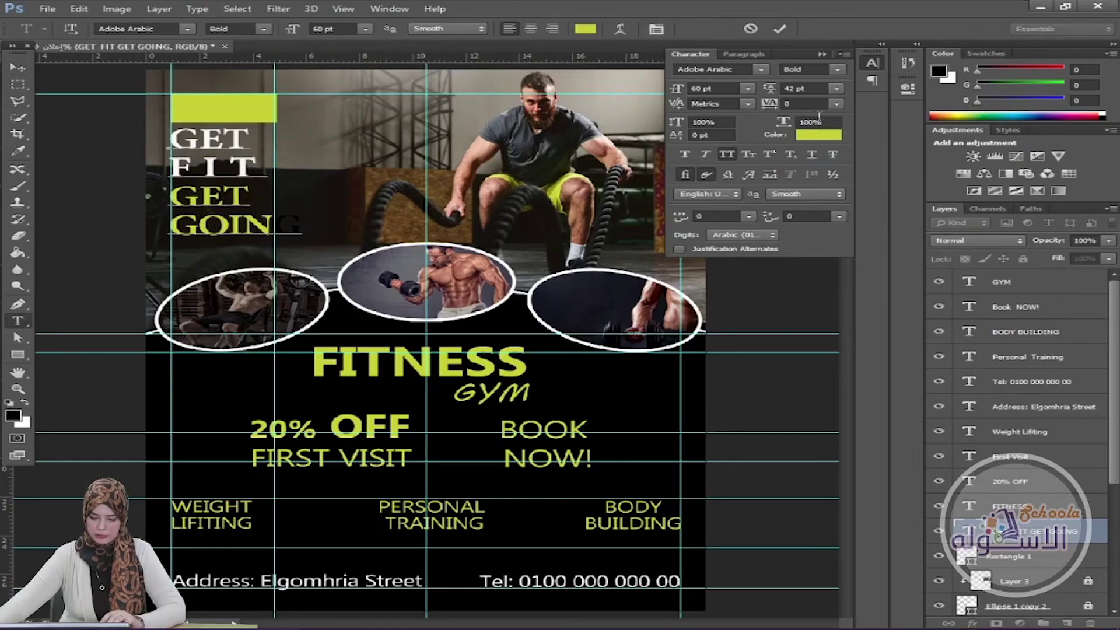
pyautogui.click(836, 88)
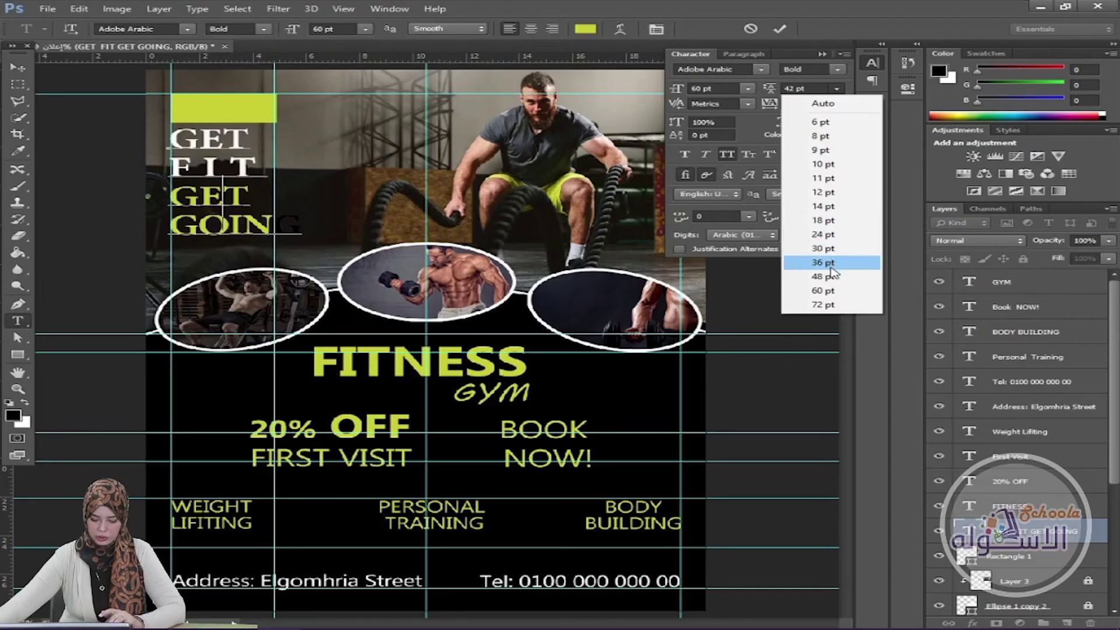
pyautogui.click(823, 262)
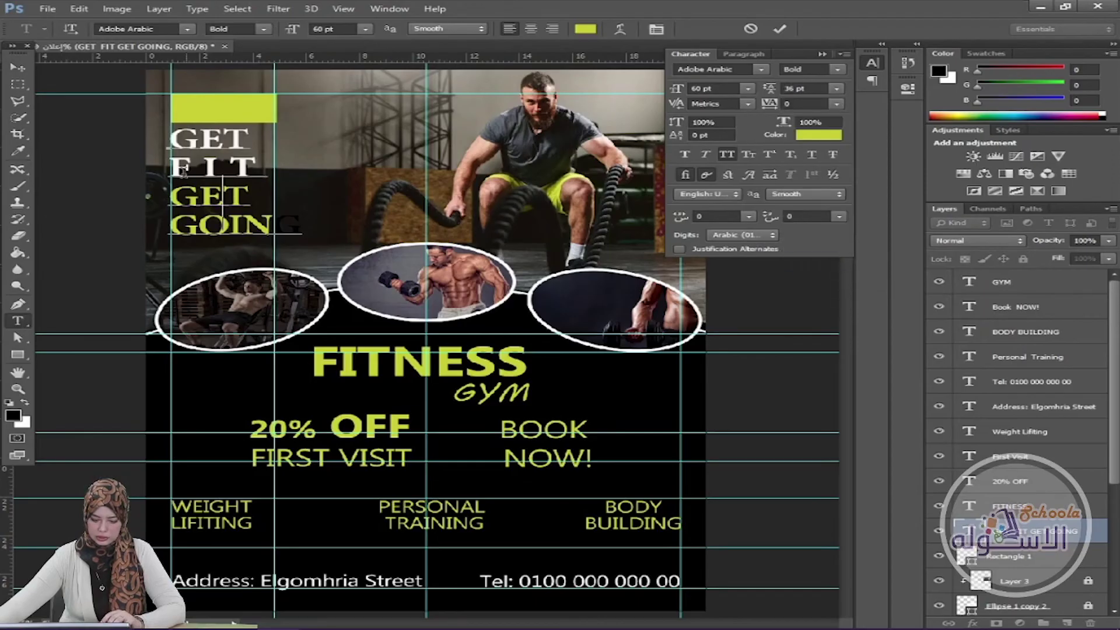
pyautogui.moveTo(174, 191); pyautogui.dragTo(300, 231)
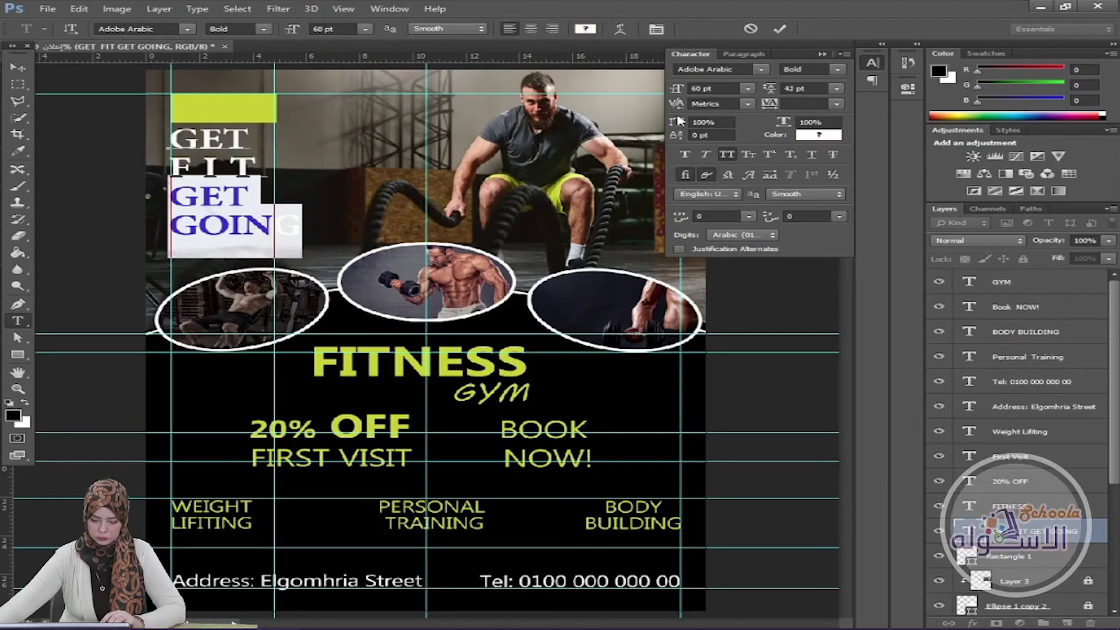
pyautogui.click(838, 89)
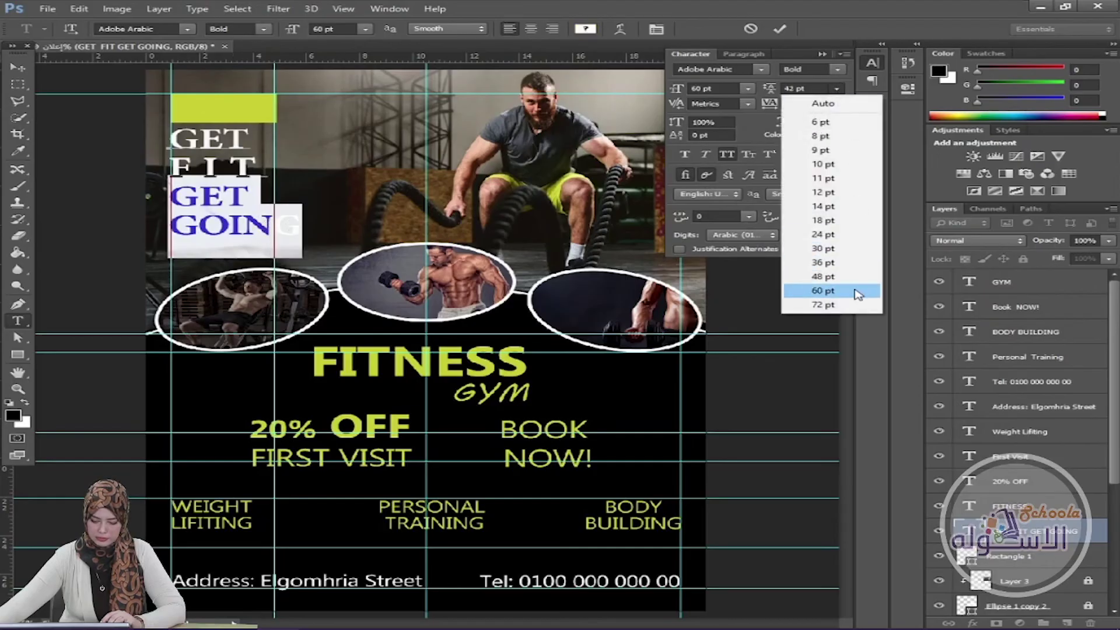
pyautogui.click(853, 292)
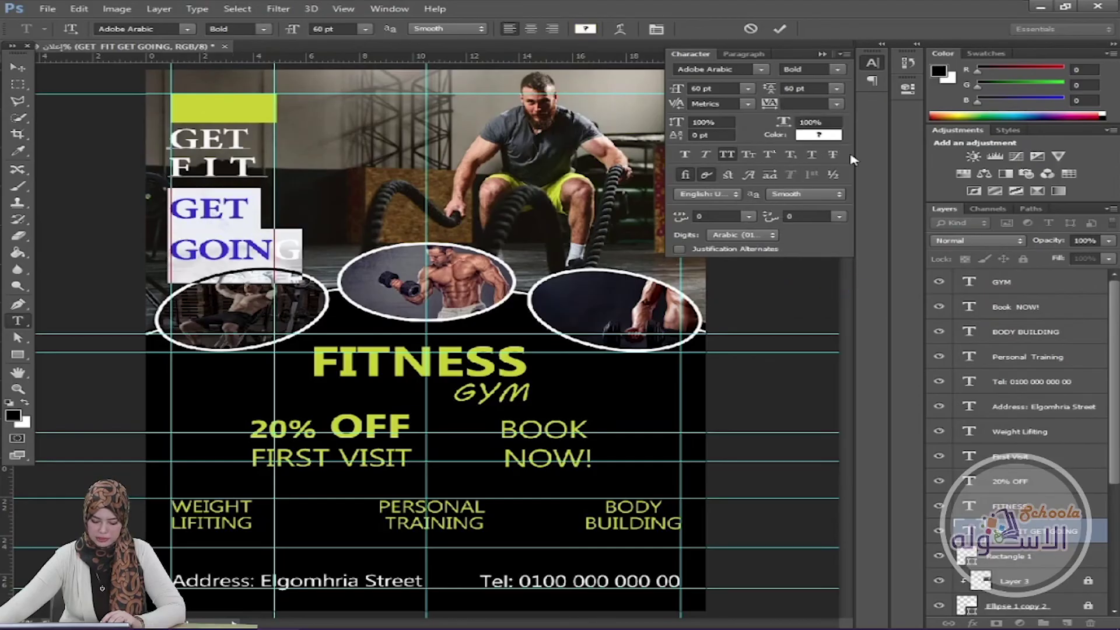
pyautogui.click(805, 88)
pyautogui.write('42')
pyautogui.press('Return')
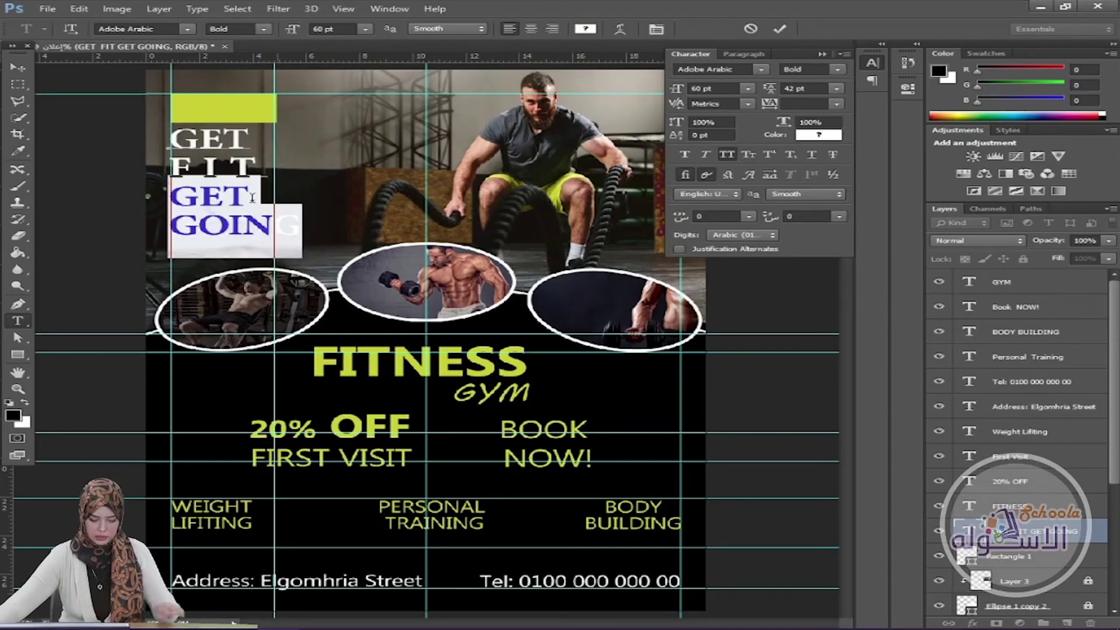
# Step: Set the leading of the green GET line to 60 pt and commit the headline text
pyautogui.moveTo(251, 228); pyautogui.dragTo(173, 190)
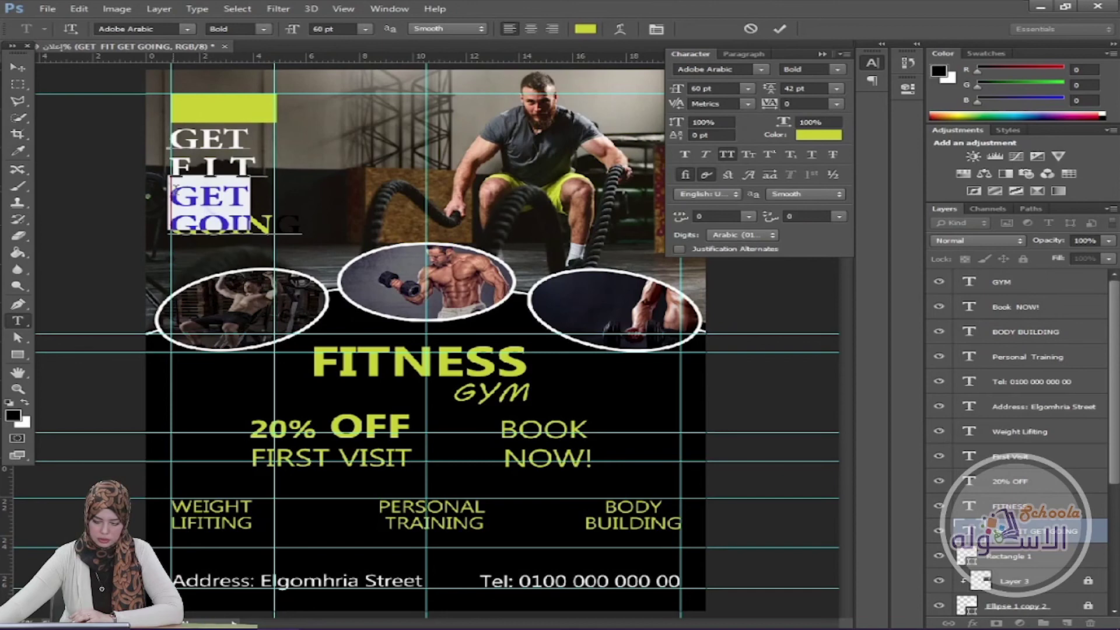
pyautogui.click(834, 88)
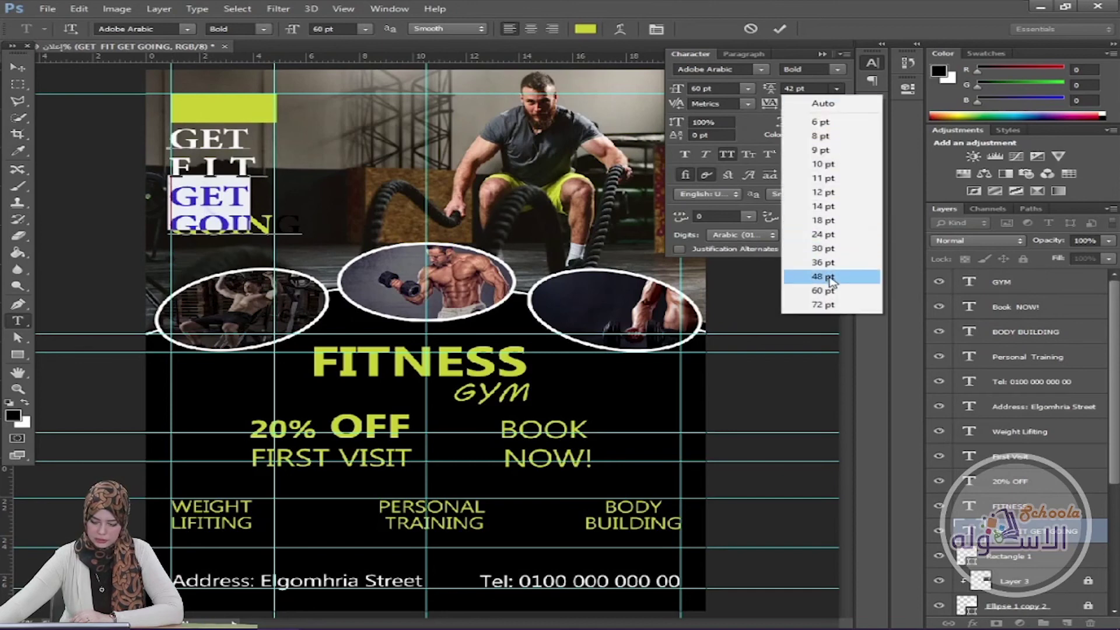
pyautogui.click(833, 280)
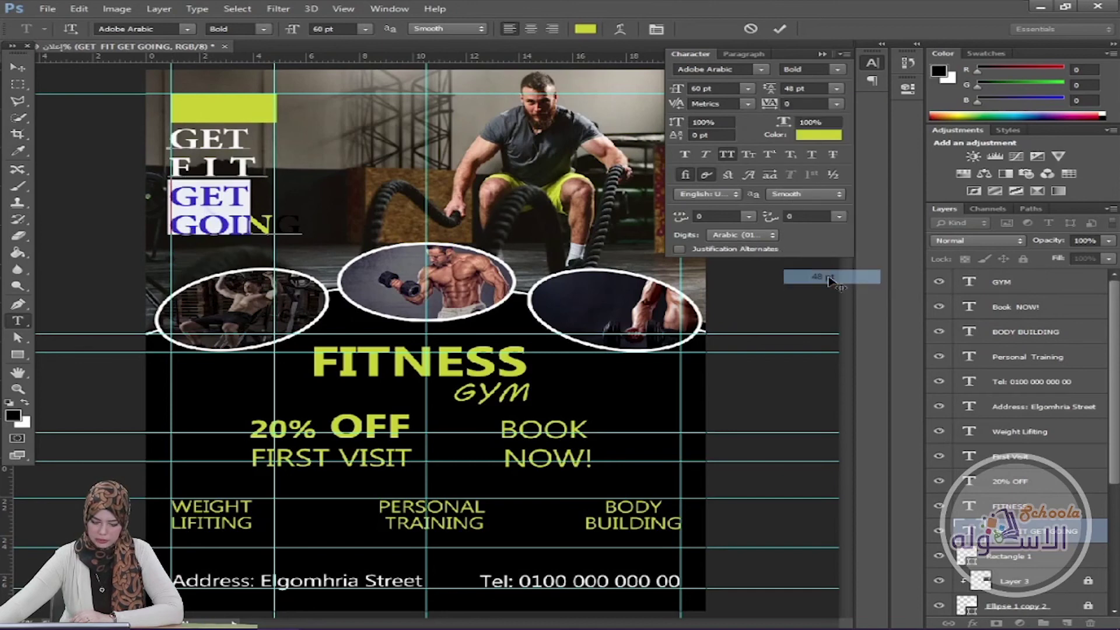
pyautogui.click(838, 92)
pyautogui.click(822, 290)
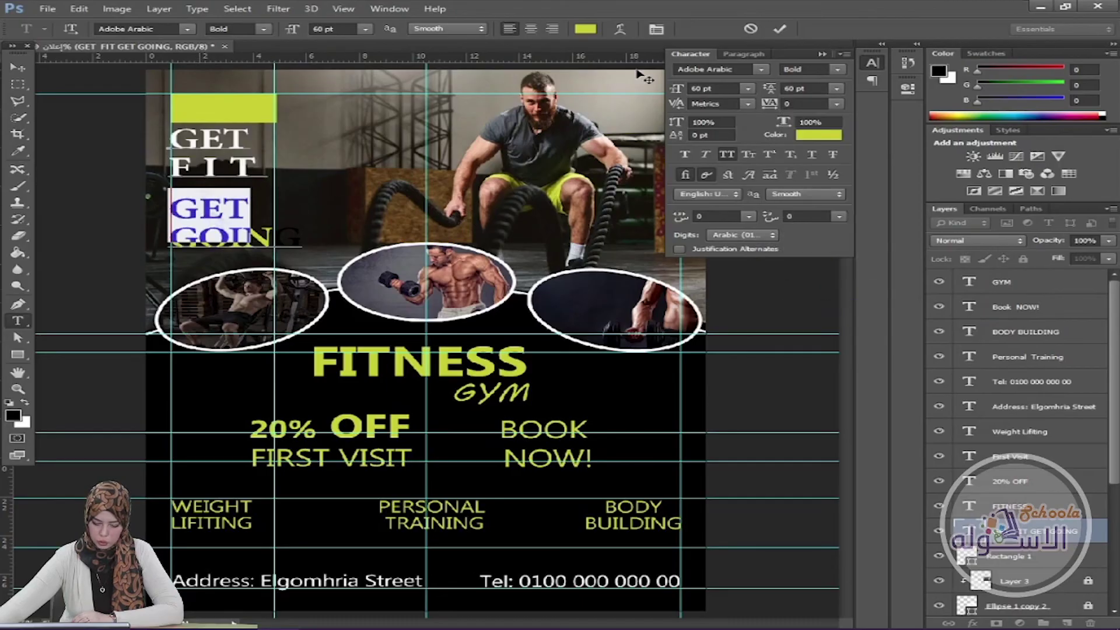
pyautogui.click(780, 29)
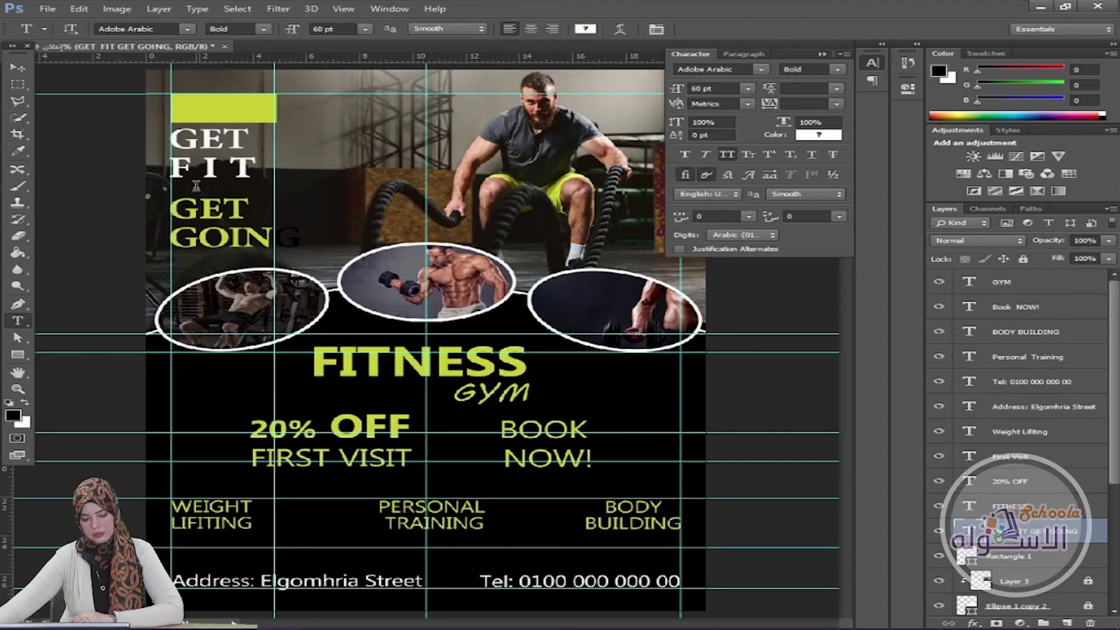
# Step: Nudge the whole headline slightly down to widen its gap from the green rectangle
pyautogui.click(17, 67)
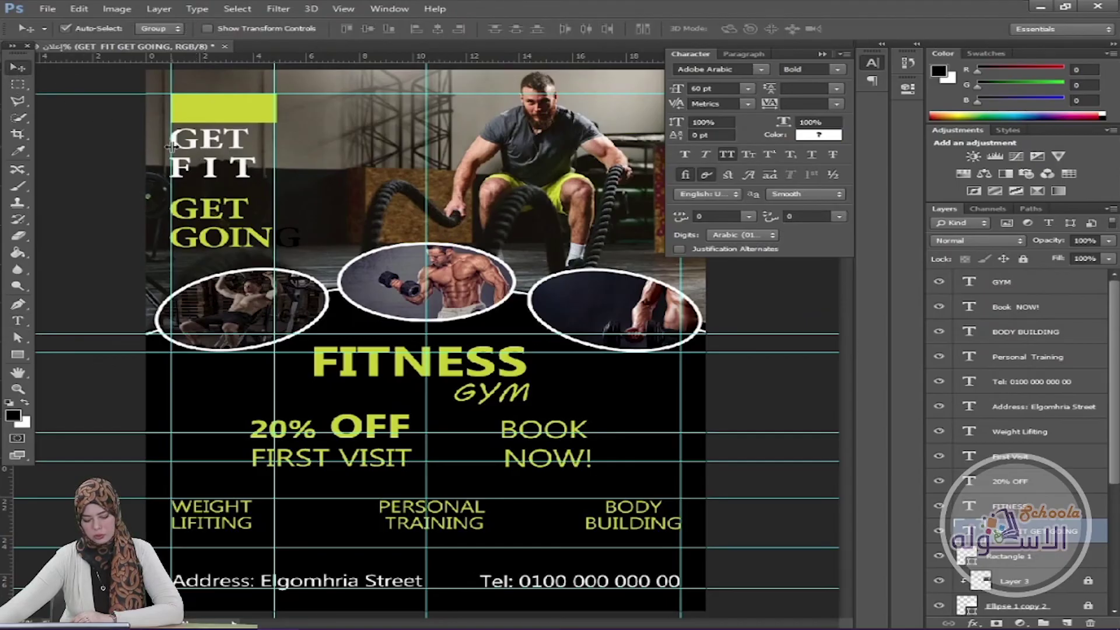
pyautogui.press('Down')
pyautogui.press('Down')
pyautogui.press('Down')
pyautogui.press('Down')
pyautogui.press('Down')
pyautogui.press('Down')
pyautogui.press('Down')
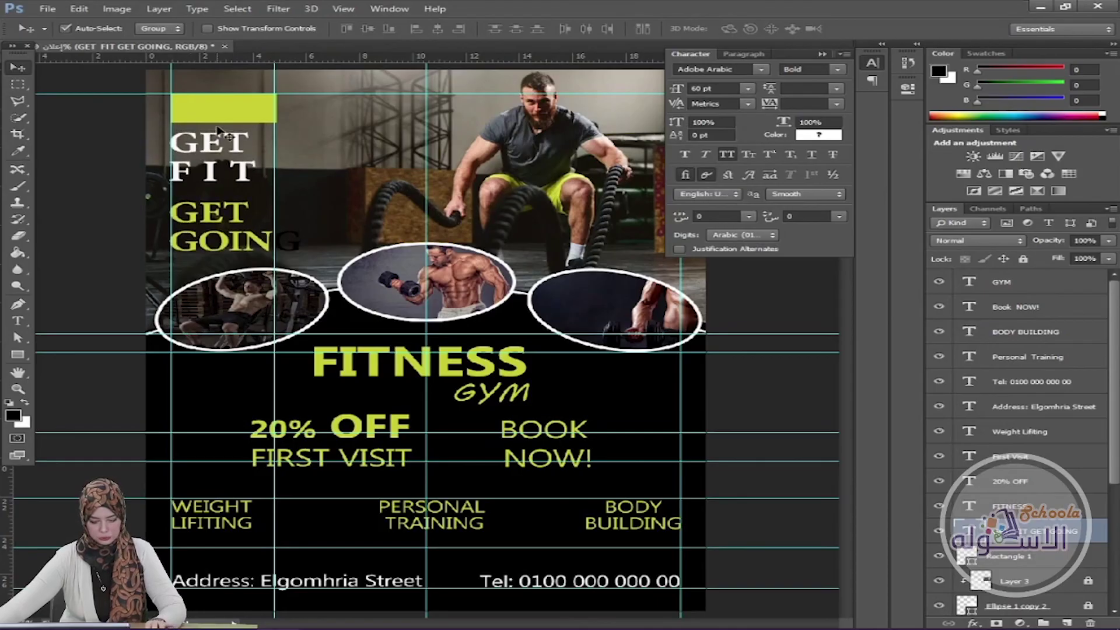
pyautogui.press('Up')
pyautogui.press('Up')
pyautogui.press('Up')
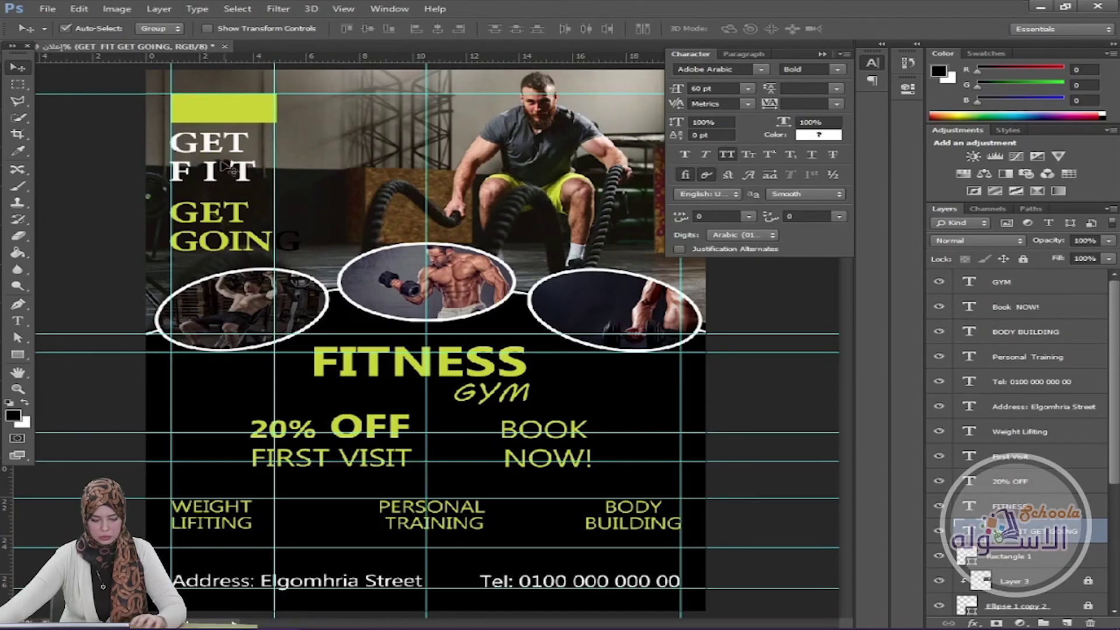
pyautogui.hotkey('ctrl', 't')
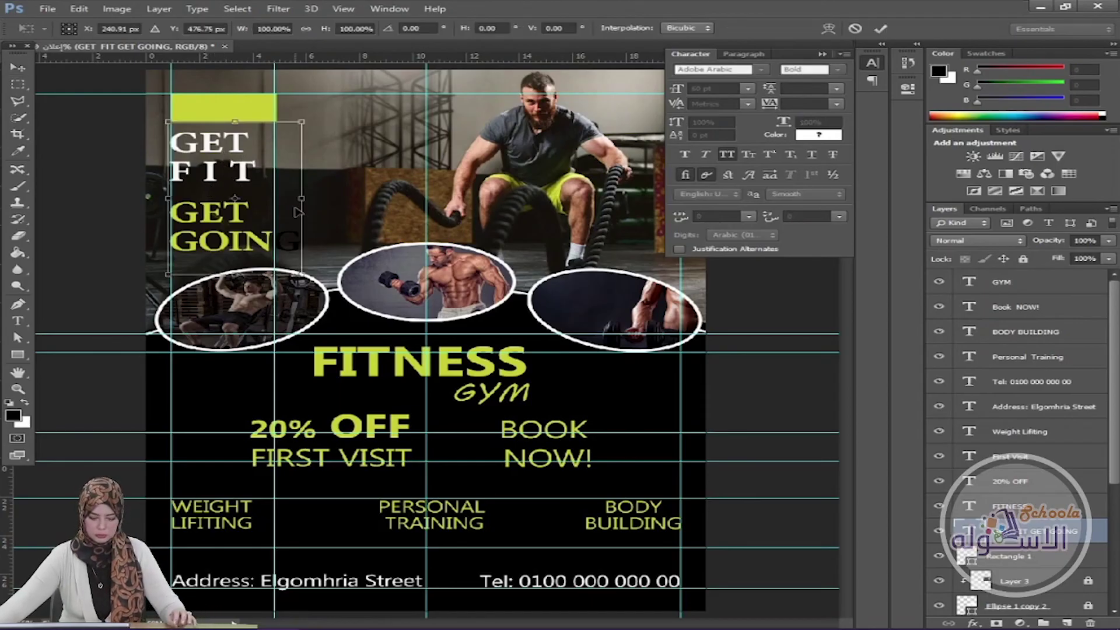
pyautogui.moveTo(313, 200)
pyautogui.mouseDown()
pyautogui.moveTo(384, 200)
pyautogui.moveTo(304, 200)
pyautogui.moveTo(323, 200)
pyautogui.mouseUp()
pyautogui.hotkey('ctrl', 'z')
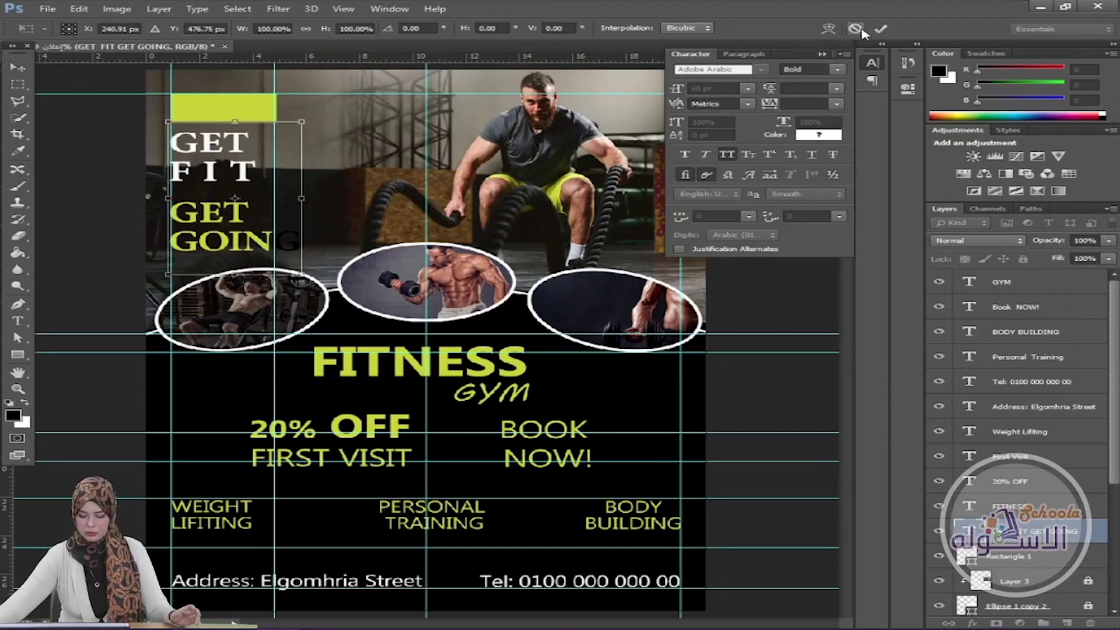
pyautogui.click(876, 30)
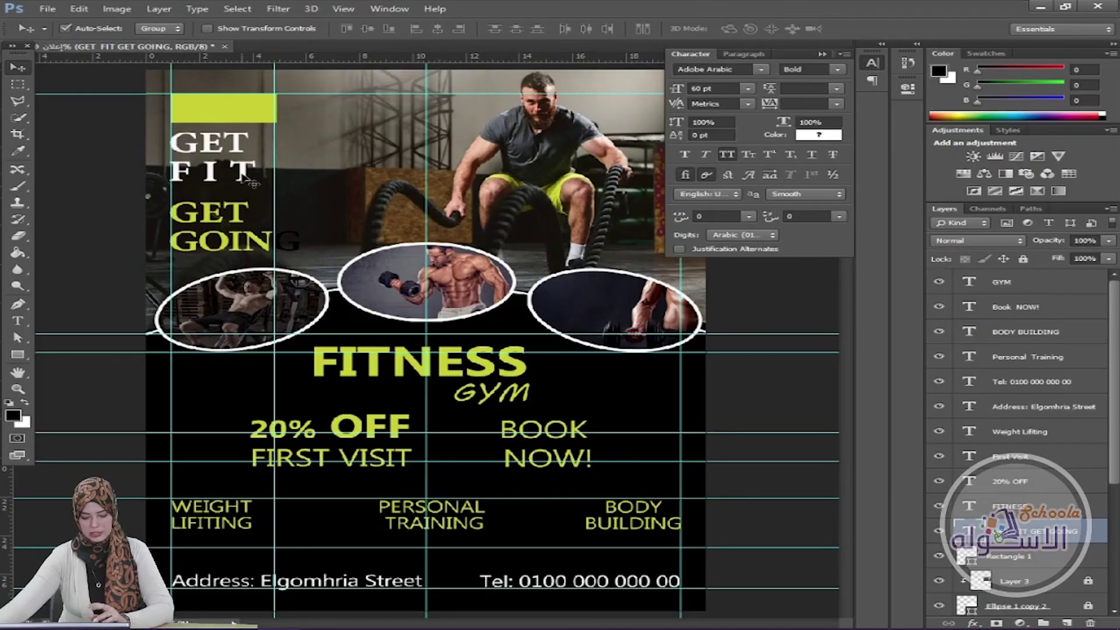
# Step: Scale the headline to about 156.5% width and 81.5% height, and move it up beneath the green rectangle
pyautogui.hotkey('ctrl', 't')
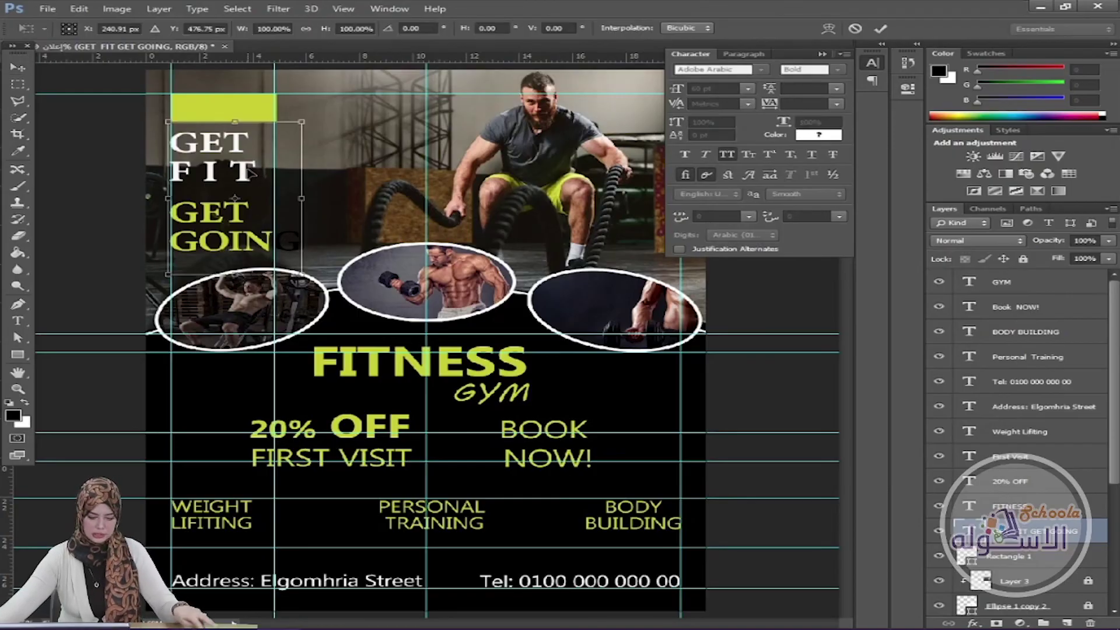
pyautogui.moveTo(304, 199); pyautogui.dragTo(377, 200)
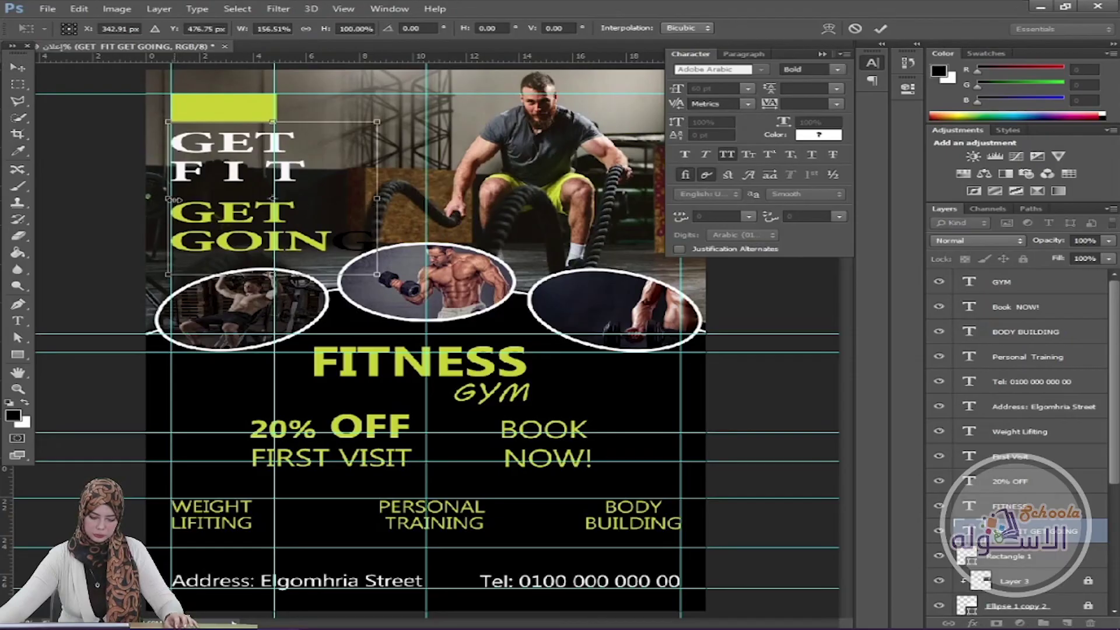
pyautogui.moveTo(272, 118); pyautogui.dragTo(274, 147)
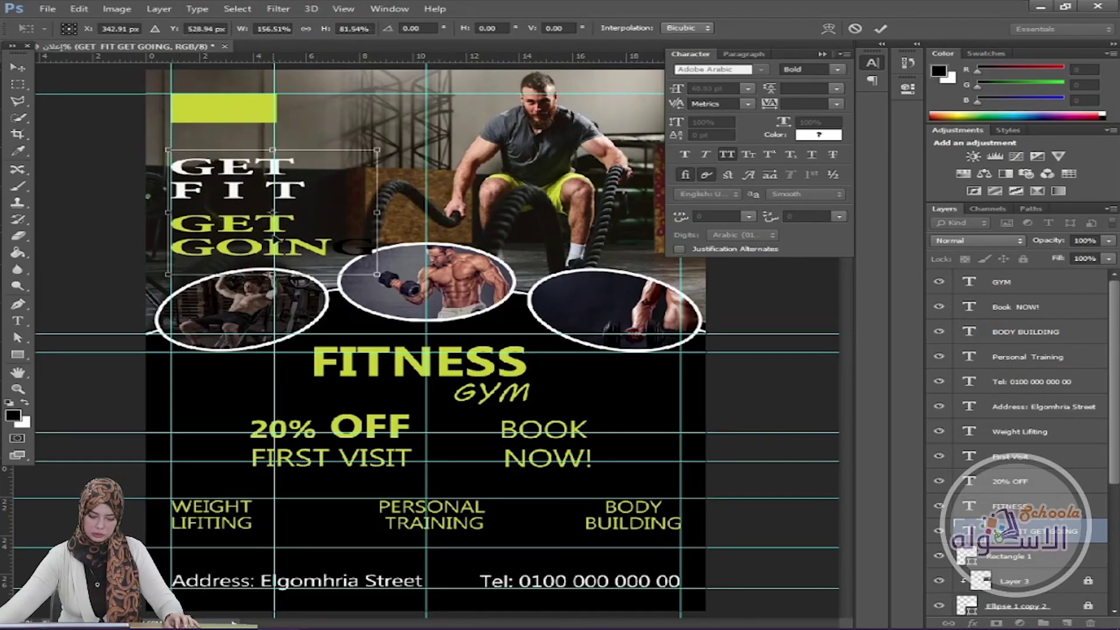
pyautogui.click(880, 28)
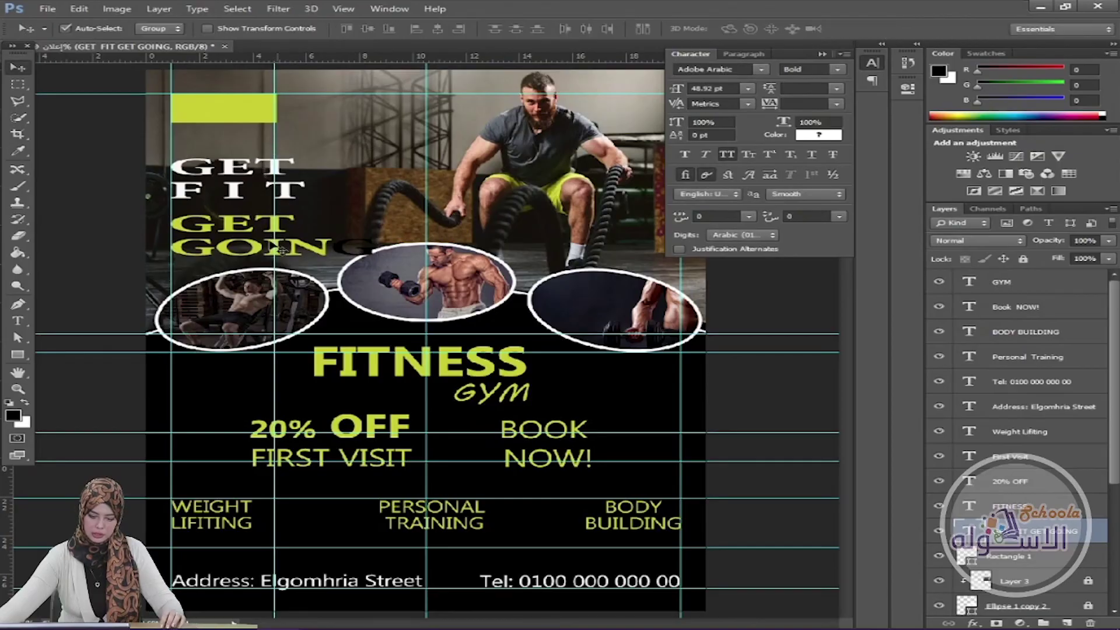
pyautogui.moveTo(241, 257); pyautogui.dragTo(240, 235)
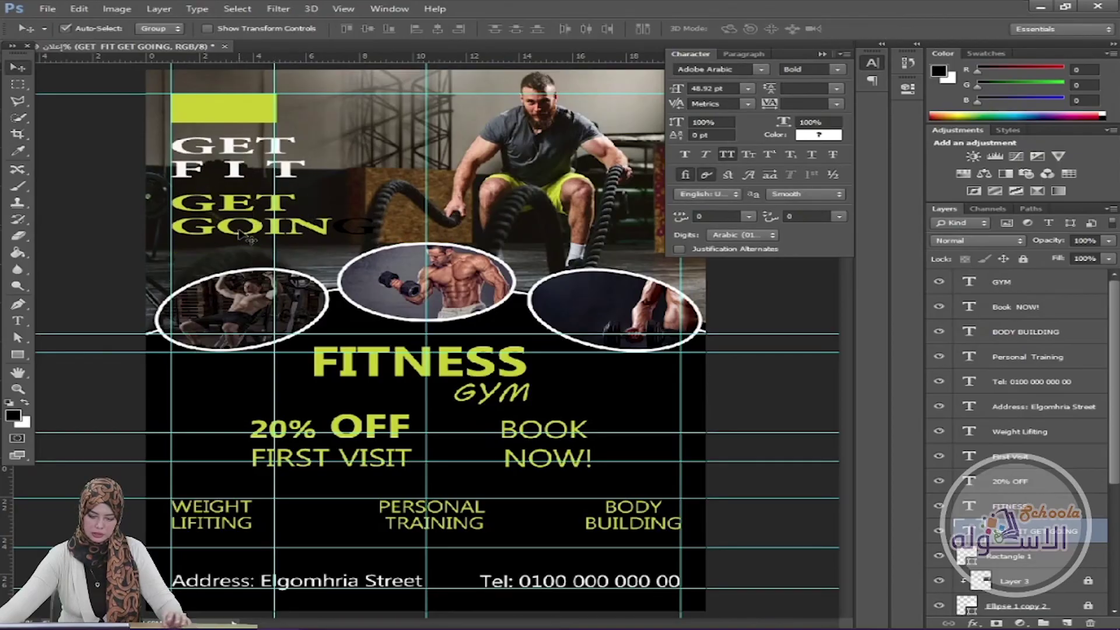
# Step: Narrow the headline to about 80.1% width and 98.6% height, keeping its left edge on the guide
pyautogui.hotkey('ctrl', 't')
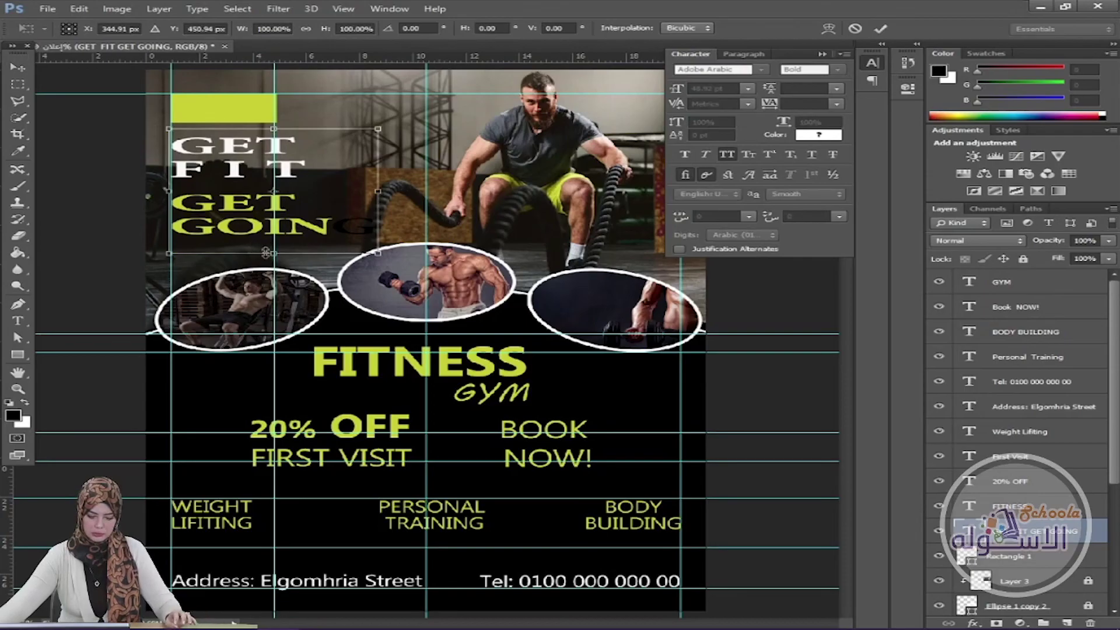
pyautogui.moveTo(271, 248); pyautogui.dragTo(272, 252)
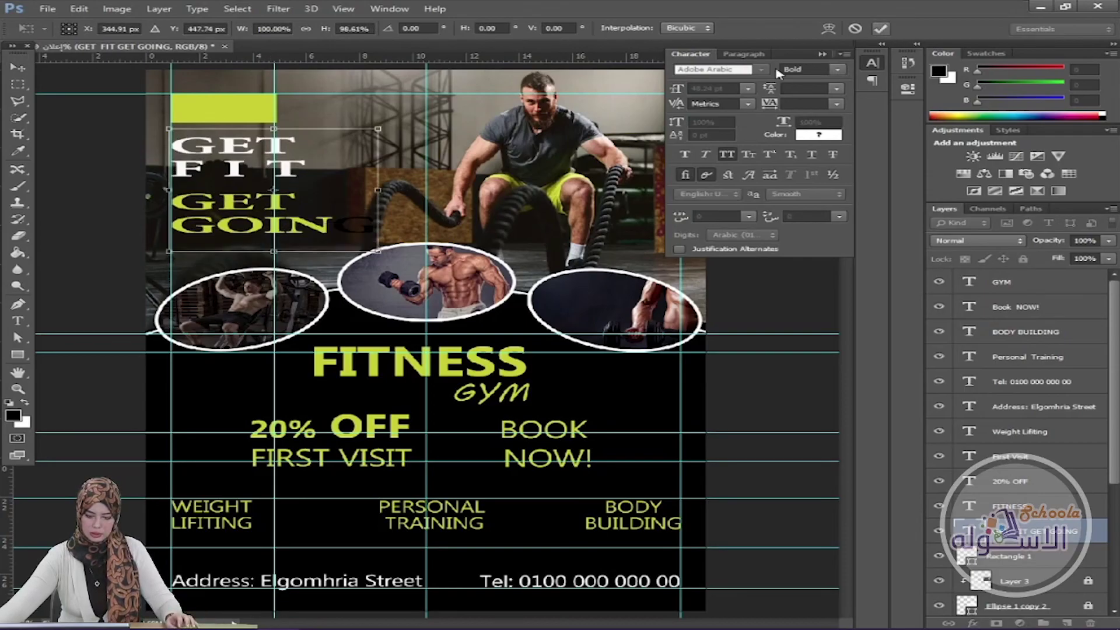
pyautogui.moveTo(378, 190); pyautogui.dragTo(327, 189)
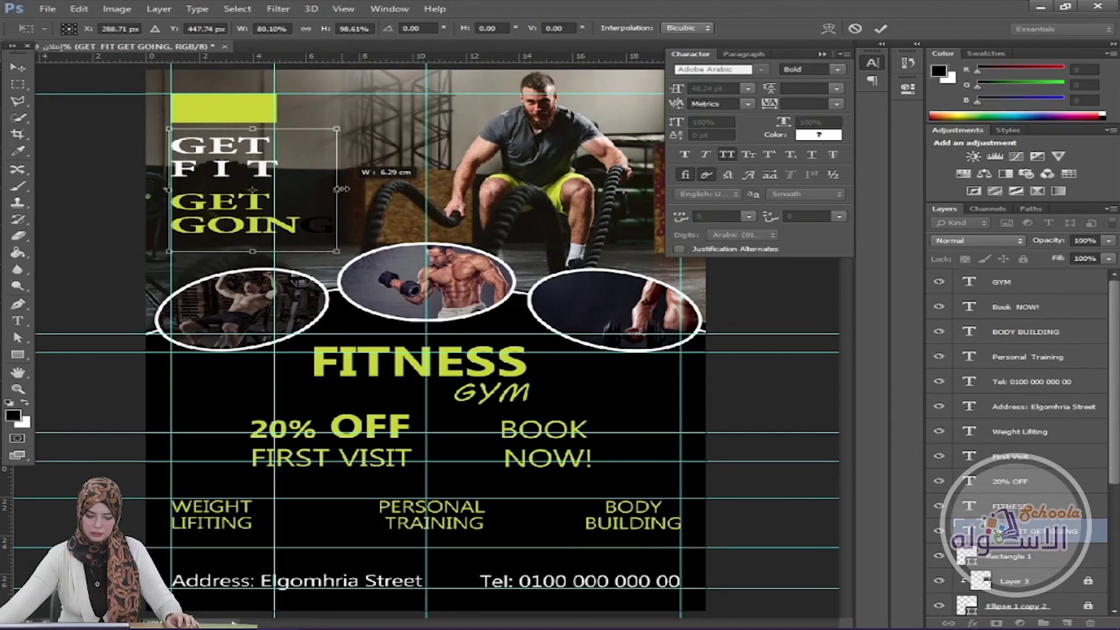
pyautogui.click(880, 28)
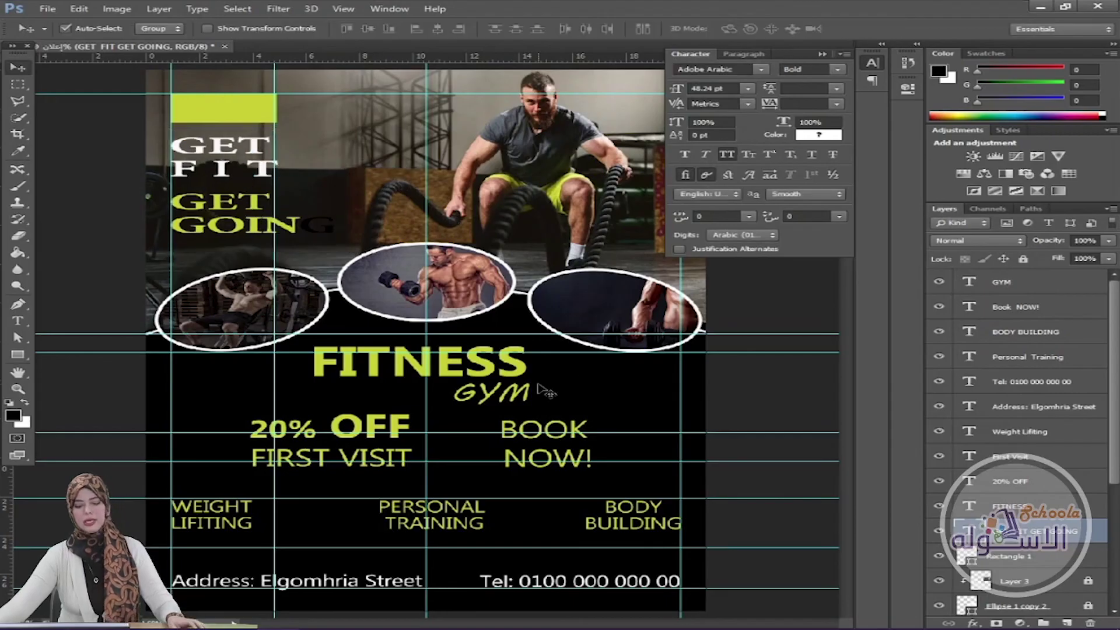